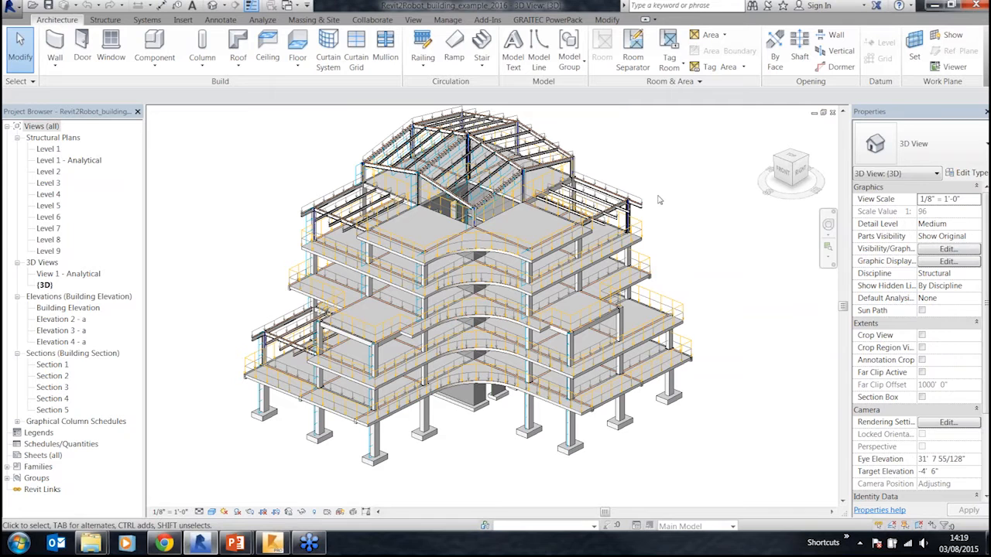
# Step: Launch the Robot Structural Analysis Link for the structural model
pyautogui.moveTo(674, 188); pyautogui.dragTo(658, 214, button='middle')
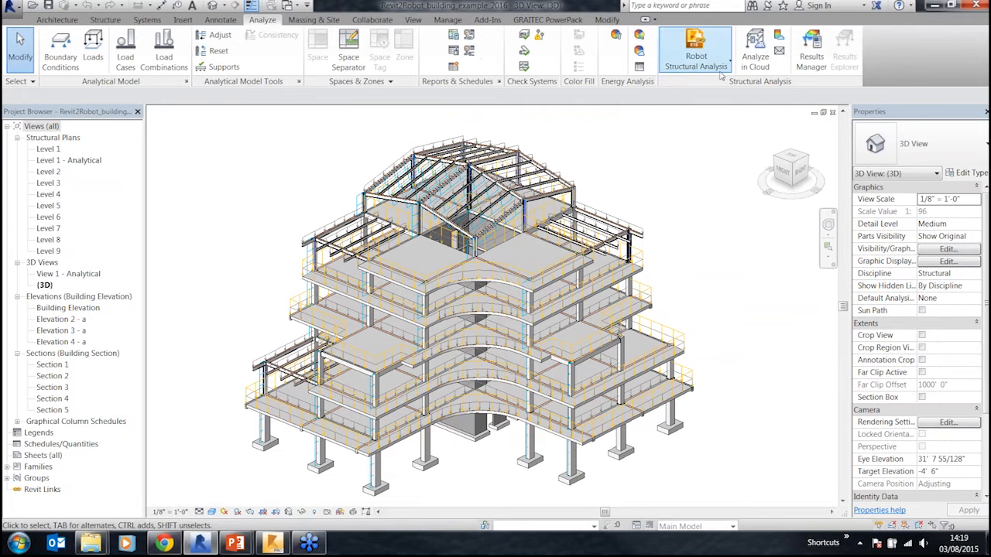
pyautogui.click(721, 72)
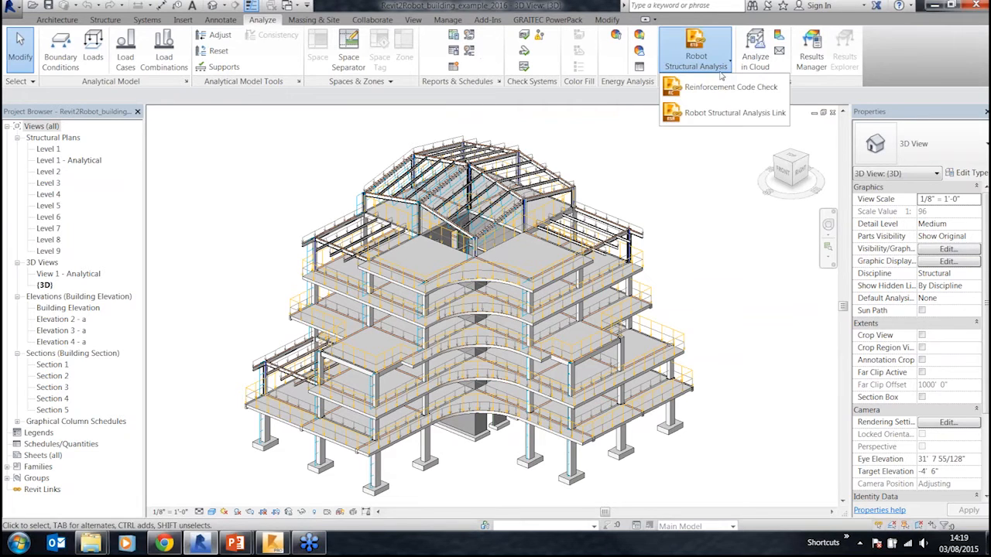
pyautogui.click(735, 113)
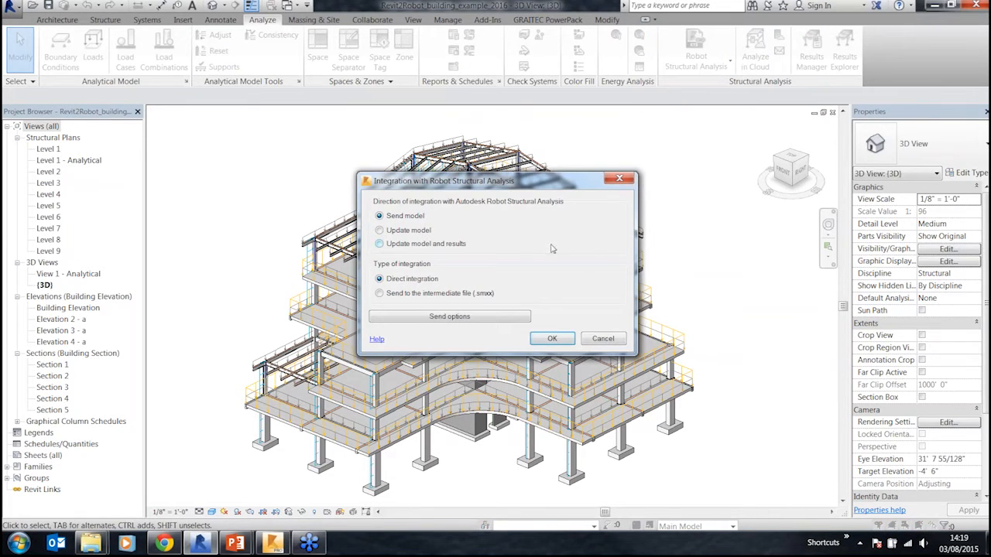
# Step: Check the send options with DL1 as the self-weight case, then send the model by direct integration
pyautogui.moveTo(466, 187); pyautogui.dragTo(436, 139)
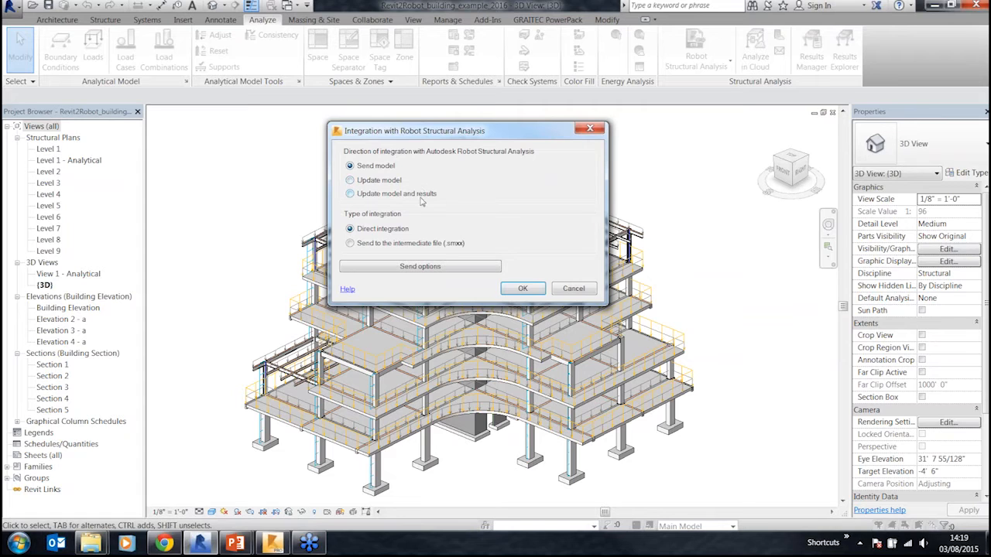
pyautogui.click(415, 269)
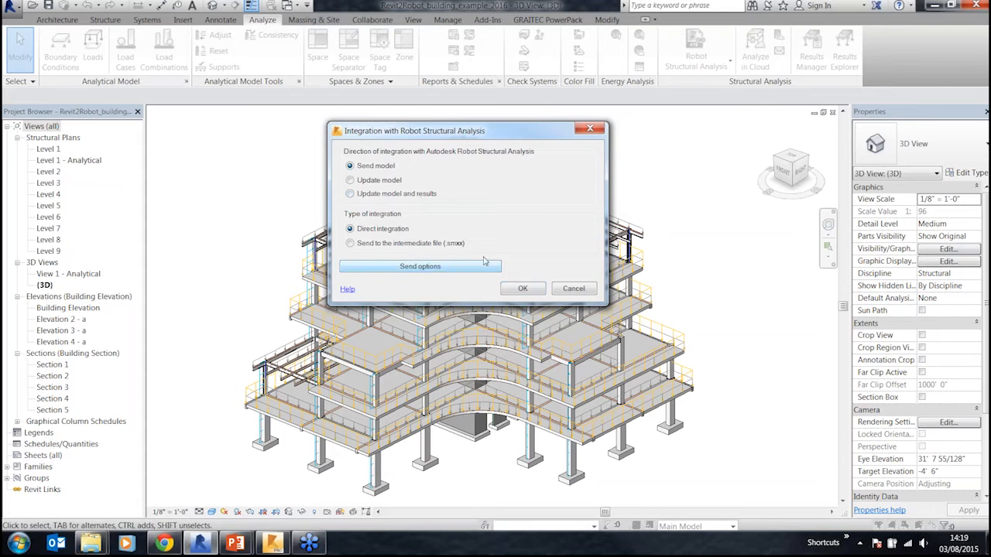
pyautogui.click(418, 252)
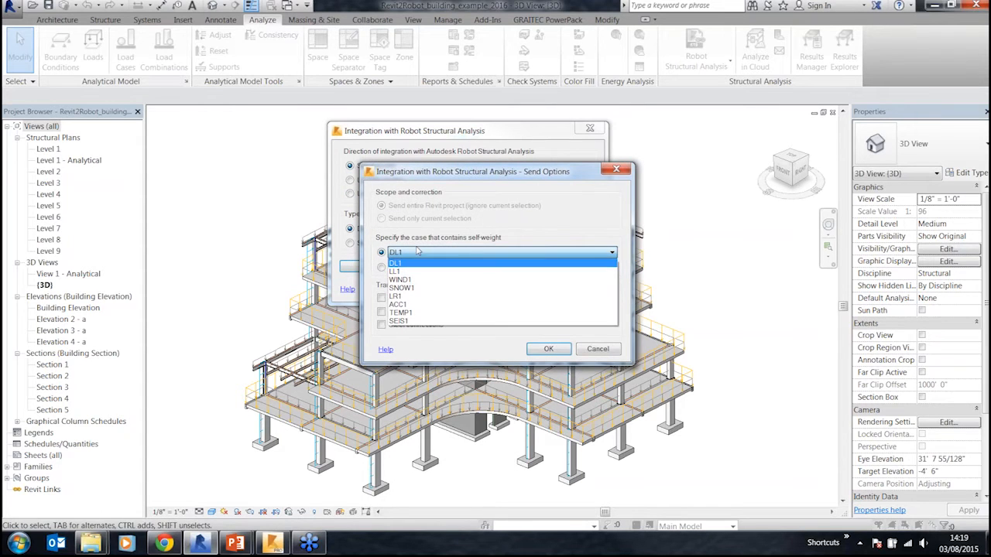
pyautogui.click(526, 250)
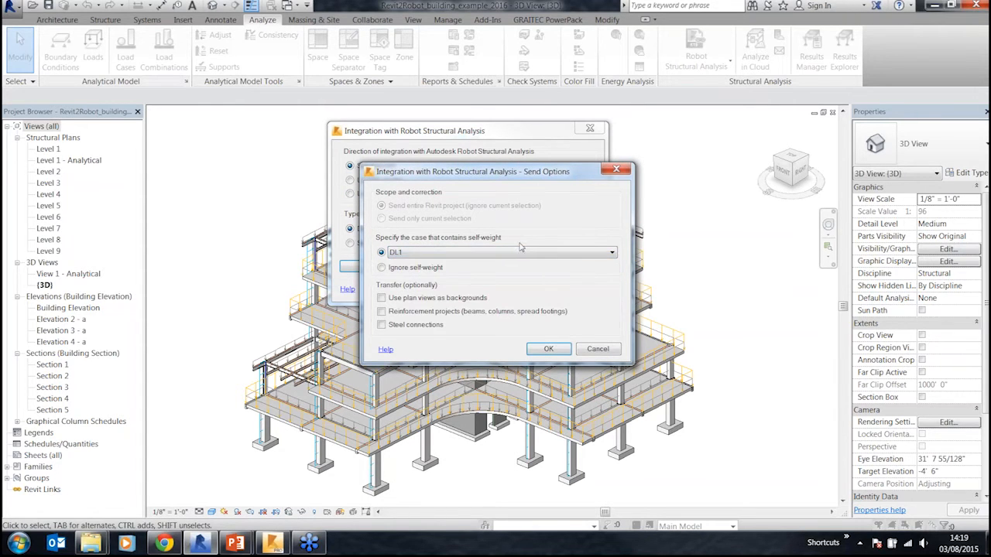
pyautogui.click(594, 350)
pyautogui.click(532, 289)
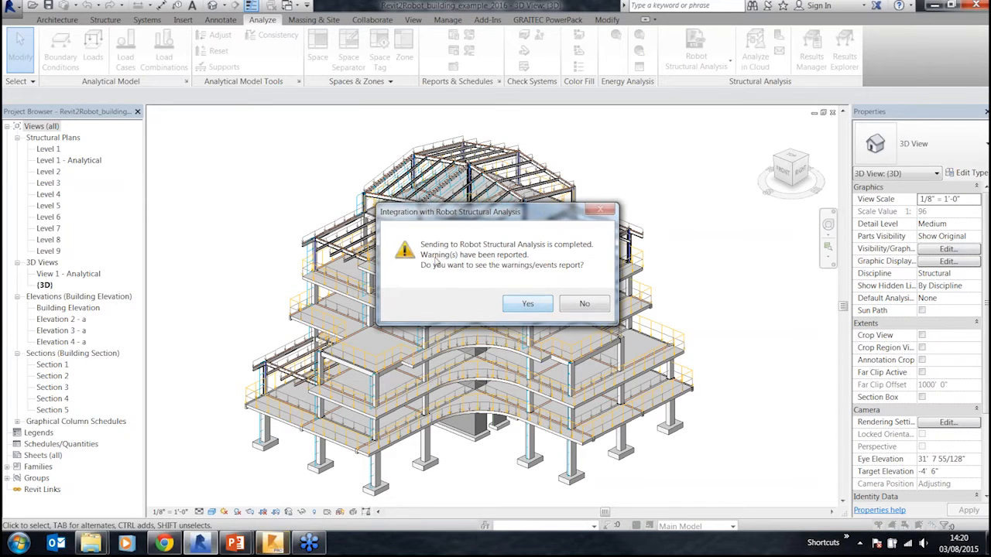
# Step: Open the warnings/events report, scroll through it to the end, and close it
pyautogui.click(528, 304)
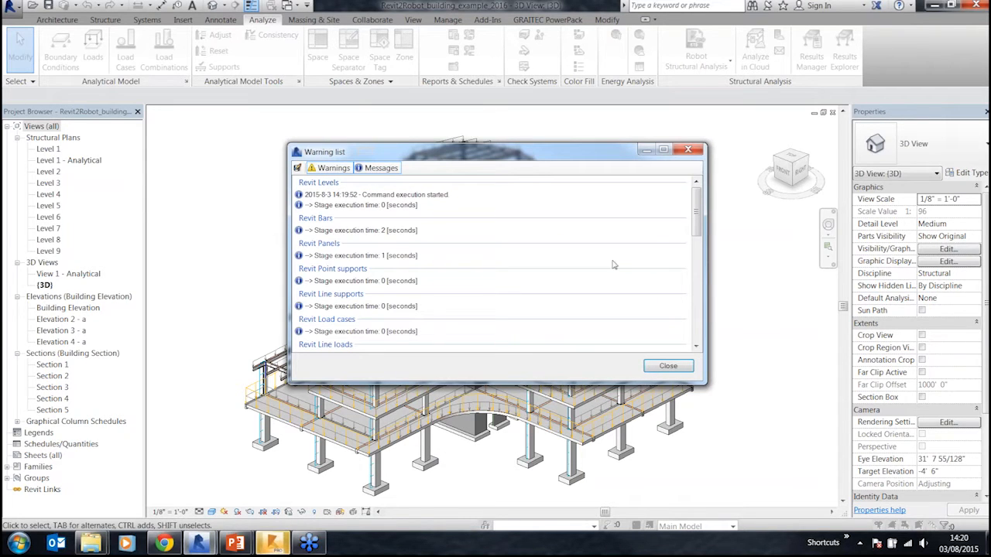
pyautogui.moveTo(698, 204); pyautogui.dragTo(718, 323)
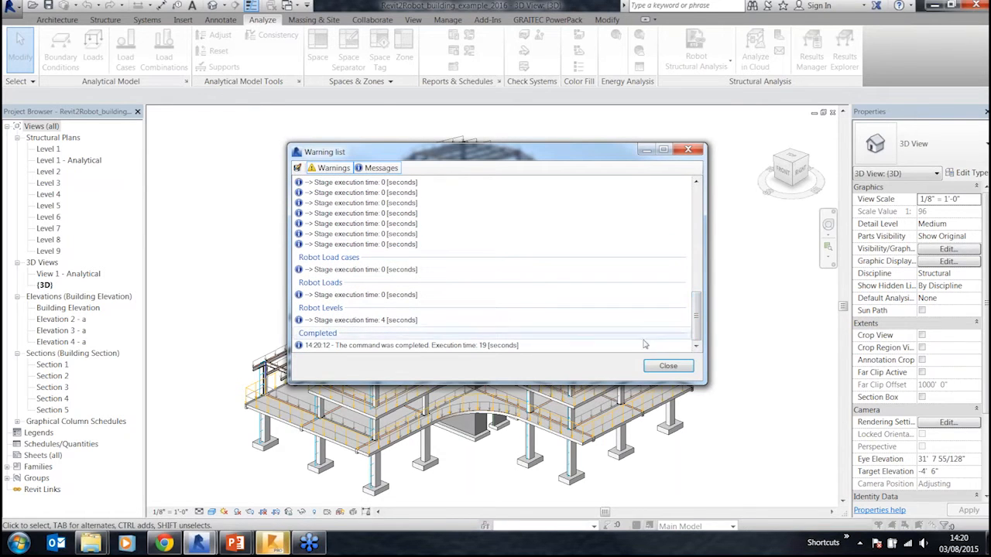
pyautogui.click(668, 367)
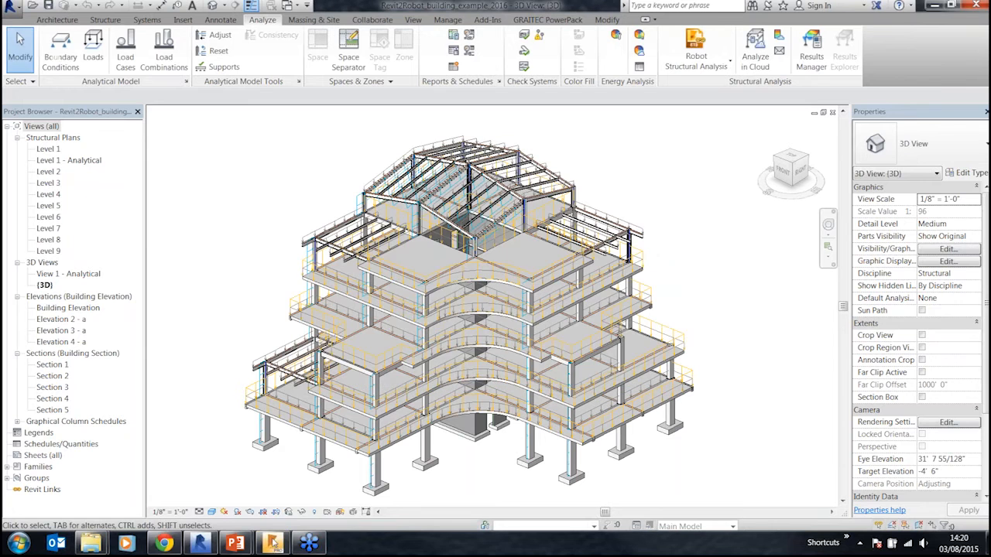
# Step: Switch to Robot Structural Analysis and show the model's 3D View
pyautogui.click(274, 544)
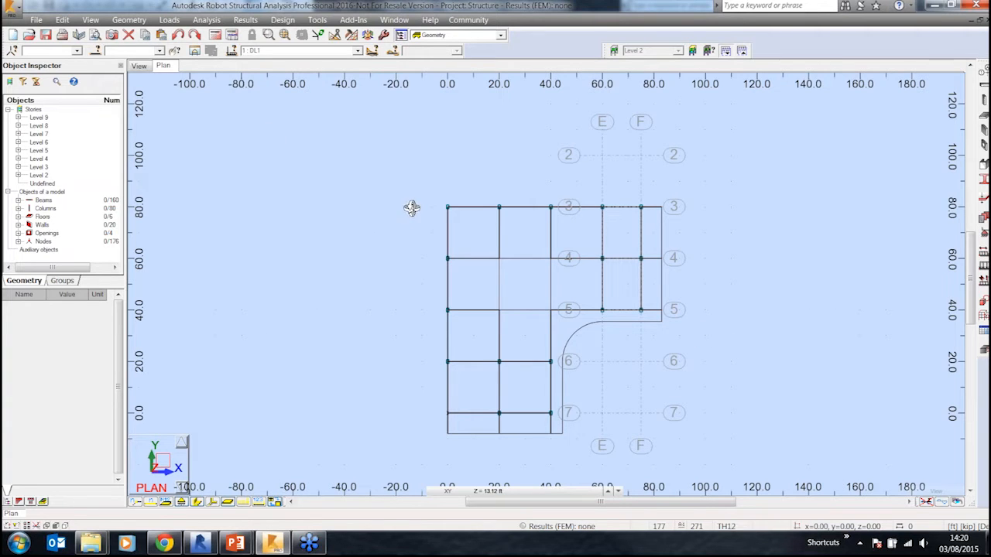
pyautogui.click(142, 68)
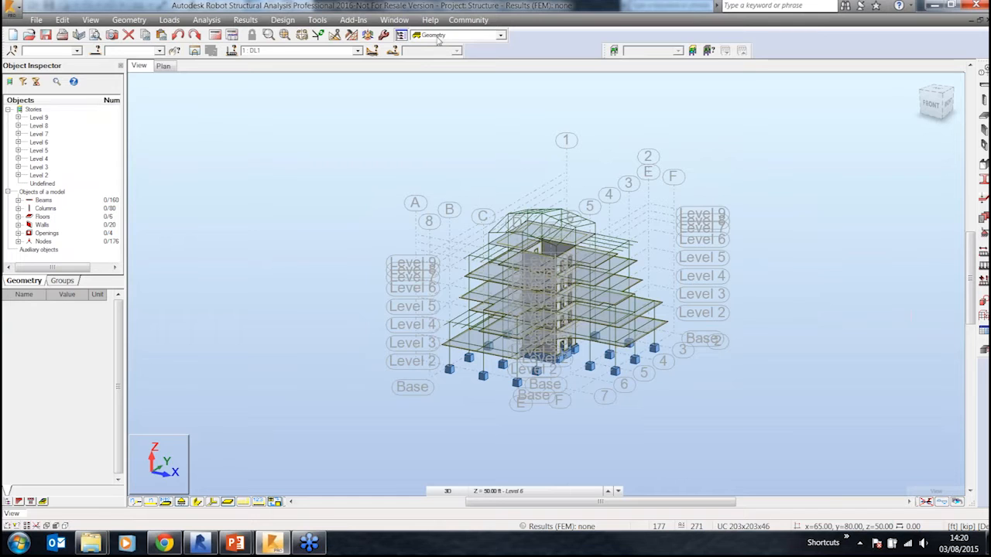
pyautogui.rightClick(425, 113)
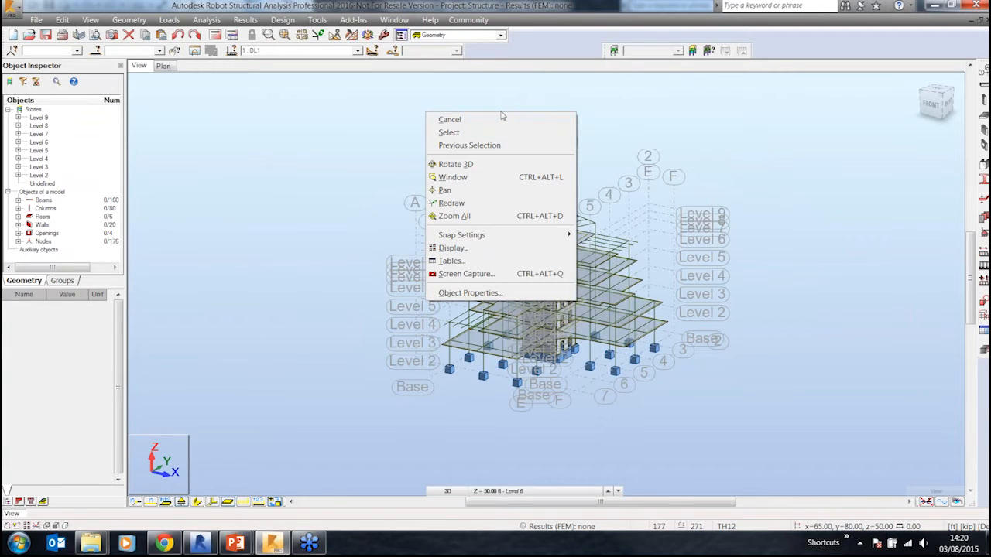
pyautogui.click(453, 248)
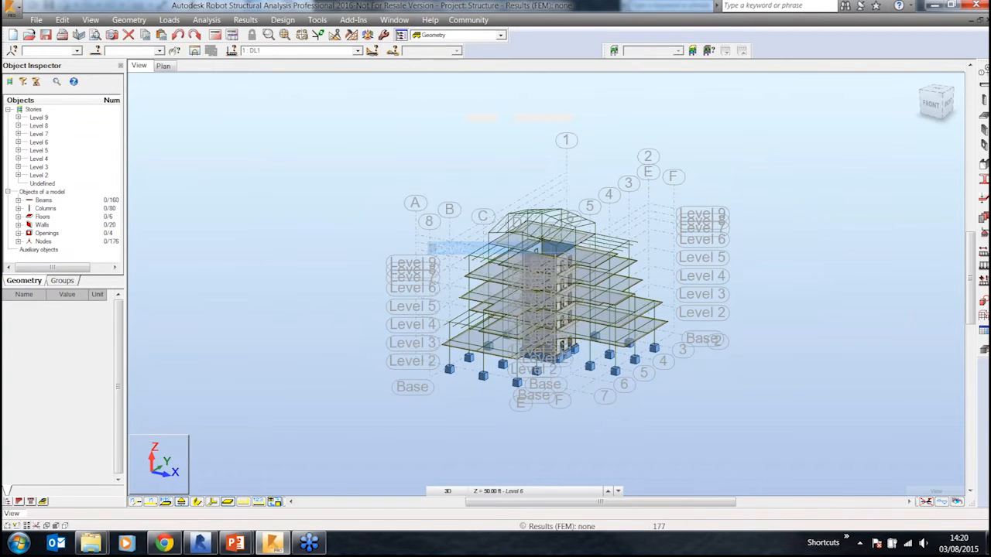
pyautogui.moveTo(166, 34); pyautogui.dragTo(325, 79)
pyautogui.click(474, 74)
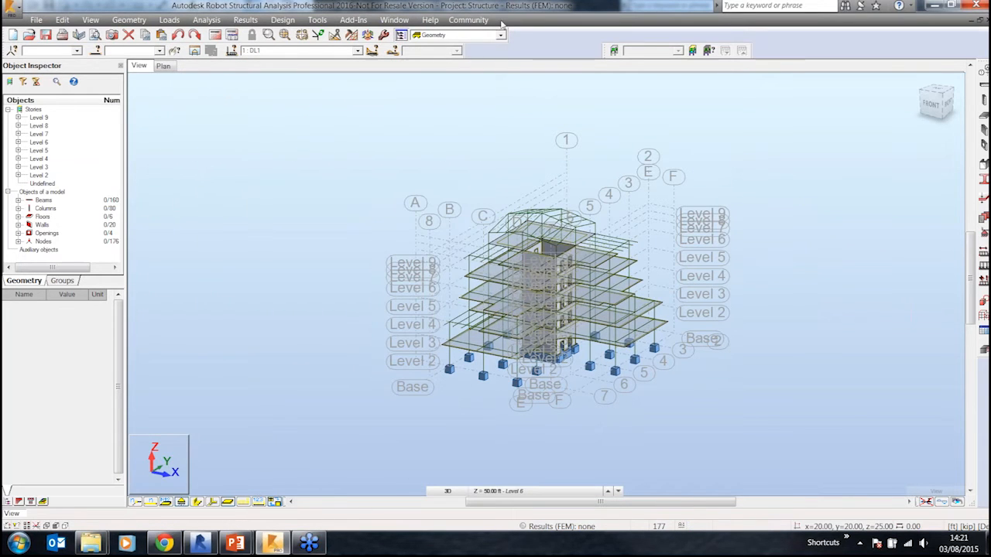
# Step: Open the Customize Toolbars dialog, browse its categories, and close it
pyautogui.rightClick(460, 47)
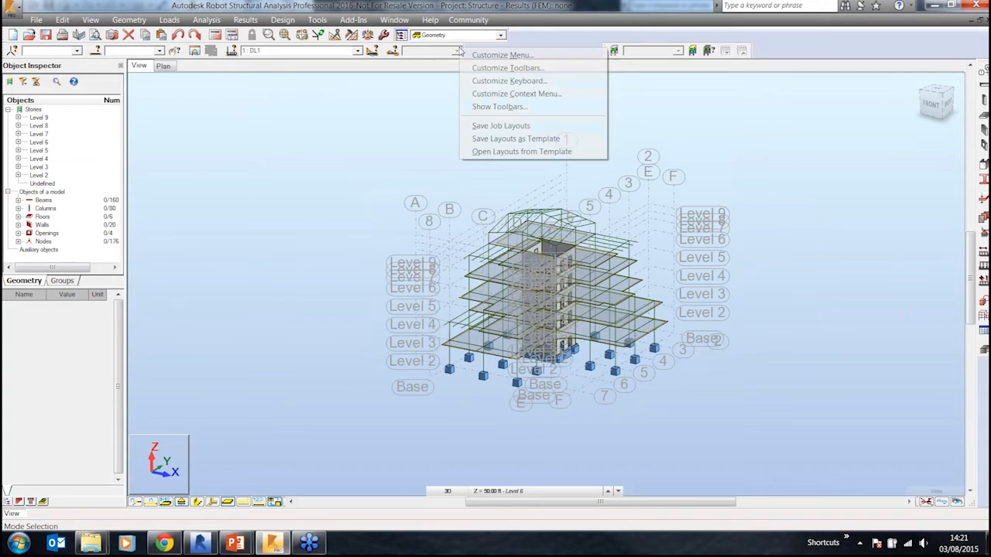
pyautogui.click(528, 68)
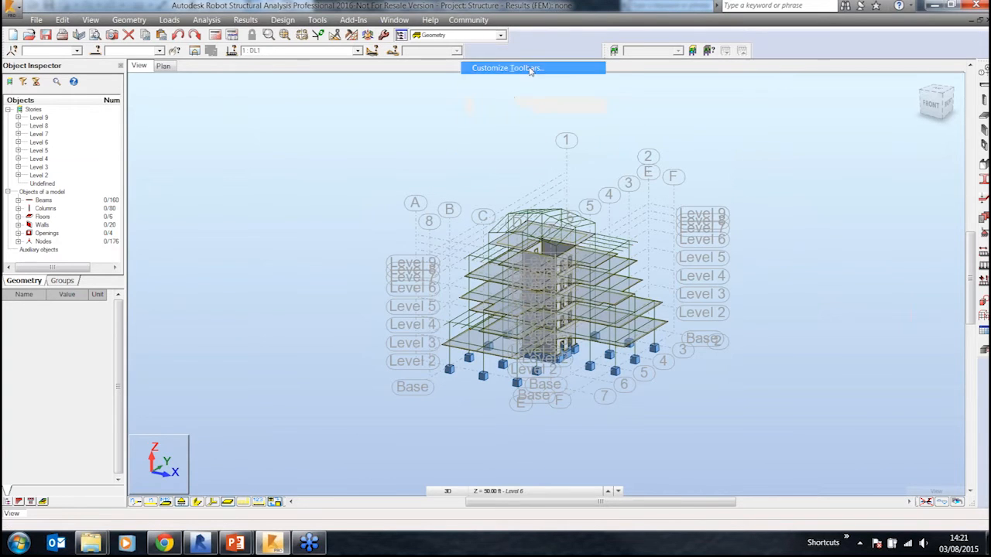
pyautogui.moveTo(176, 17); pyautogui.dragTo(359, 75)
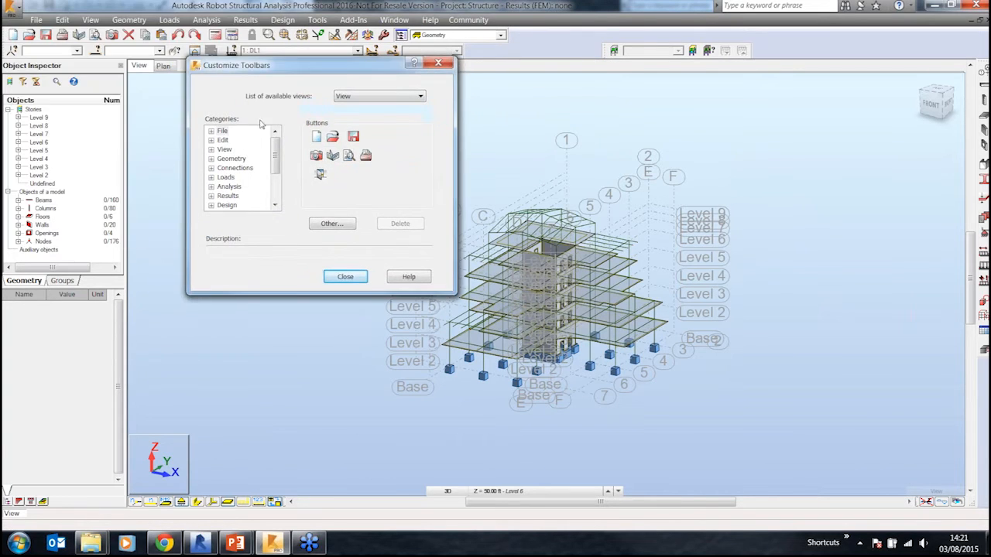
pyautogui.moveTo(276, 169); pyautogui.dragTo(276, 193)
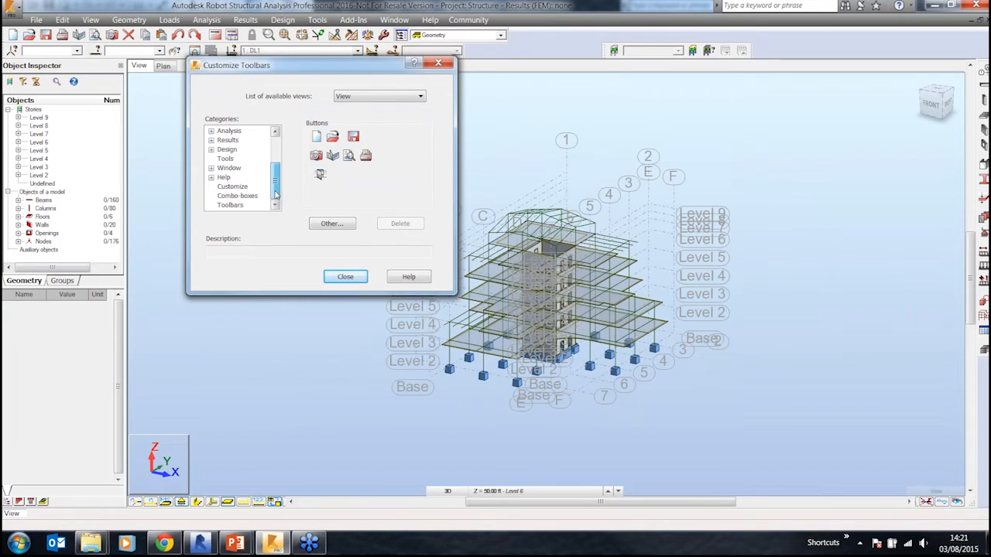
pyautogui.click(345, 277)
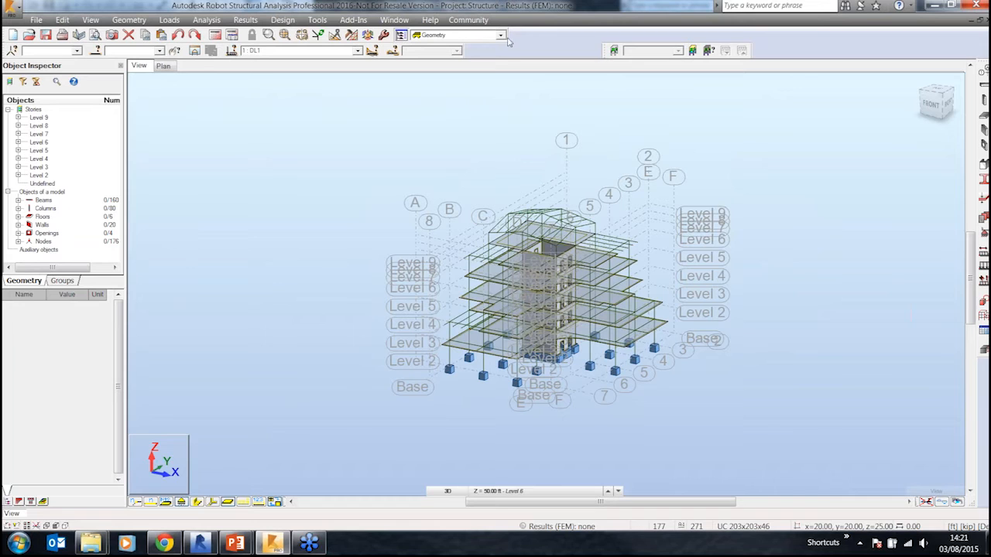
# Step: Show the Edit, Objects and Options of FE Mesh Generation toolbars
pyautogui.rightClick(453, 49)
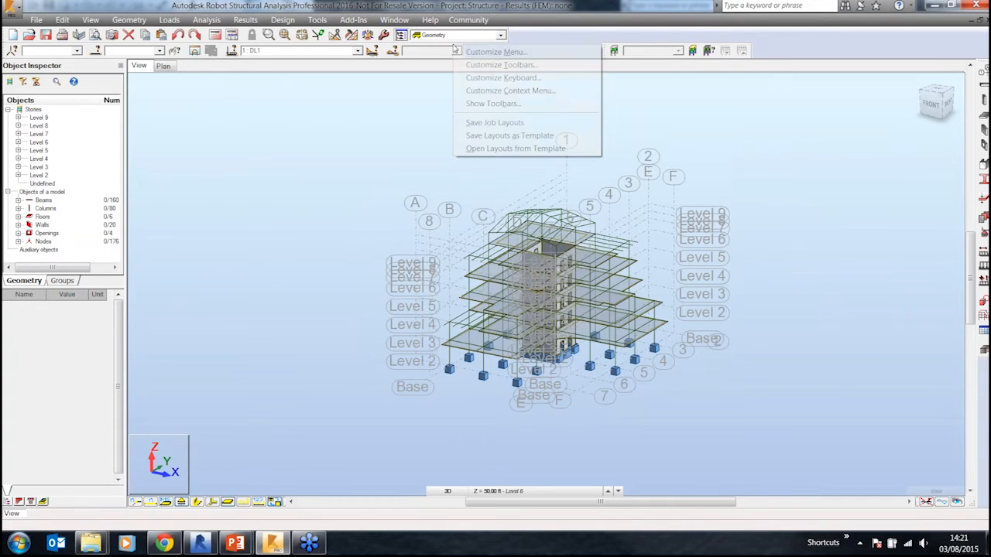
pyautogui.click(508, 106)
pyautogui.click(430, 218)
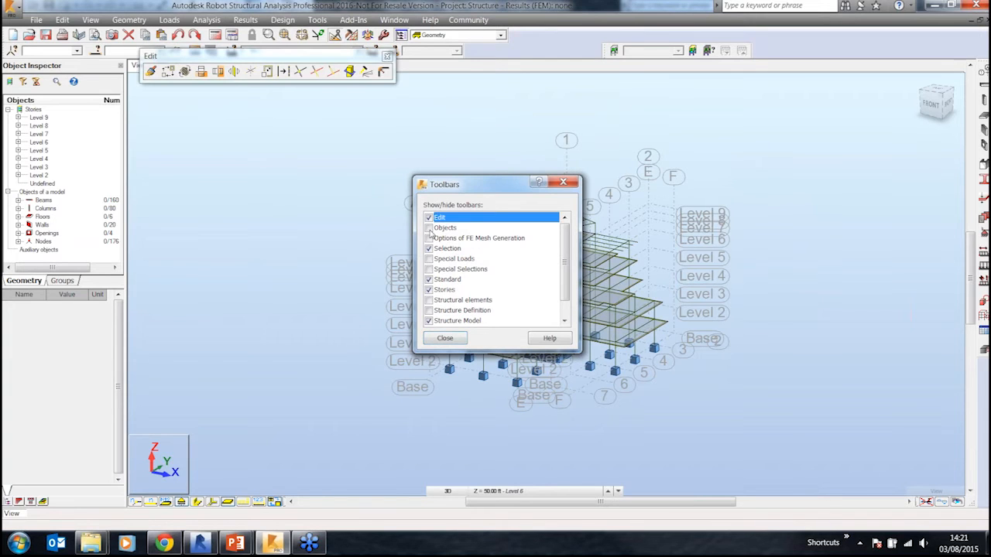
pyautogui.click(430, 228)
pyautogui.click(430, 239)
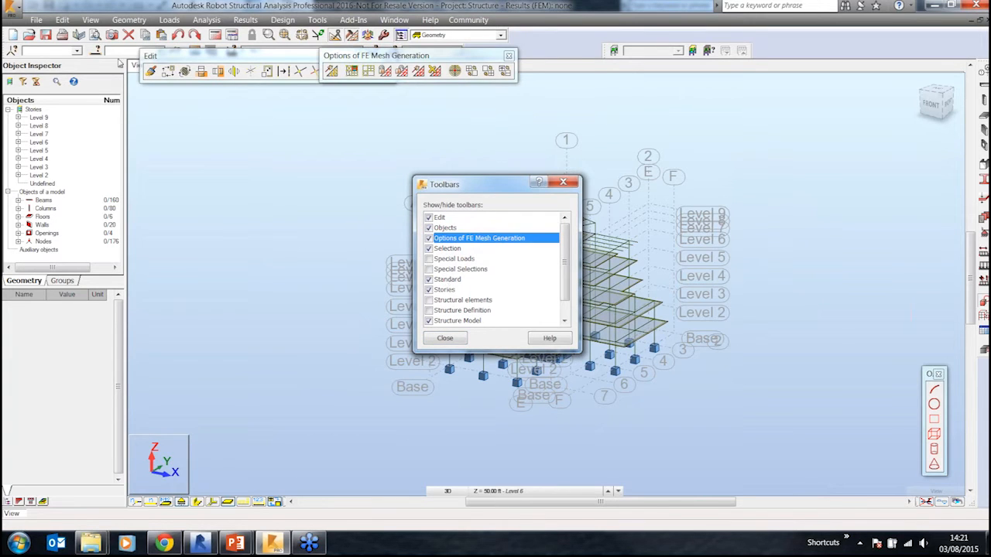
# Step: Show the Special Loads, Special Selections, Structural elements and Structure Definition toolbars and close the toolbar list
pyautogui.click(429, 258)
pyautogui.click(429, 269)
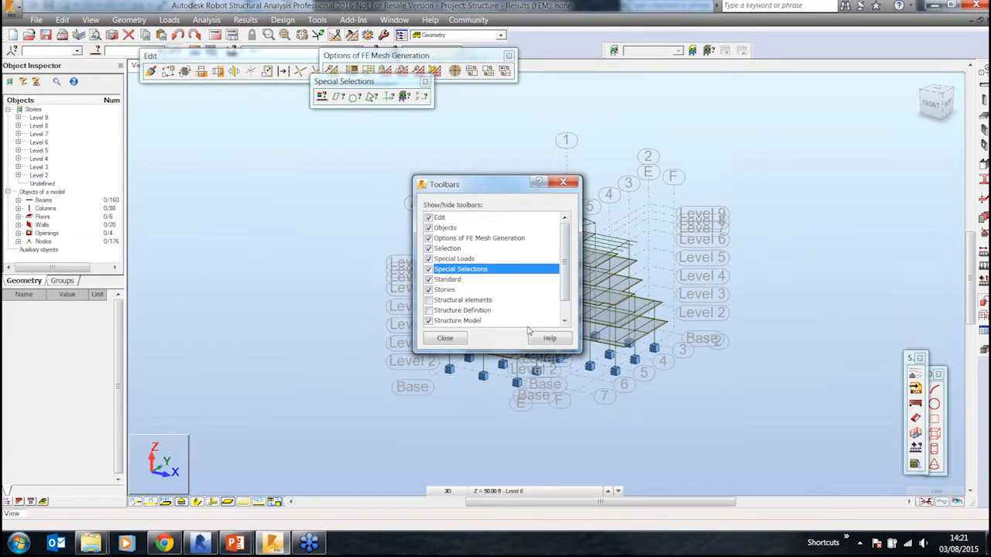
pyautogui.click(429, 300)
pyautogui.click(429, 310)
pyautogui.click(445, 338)
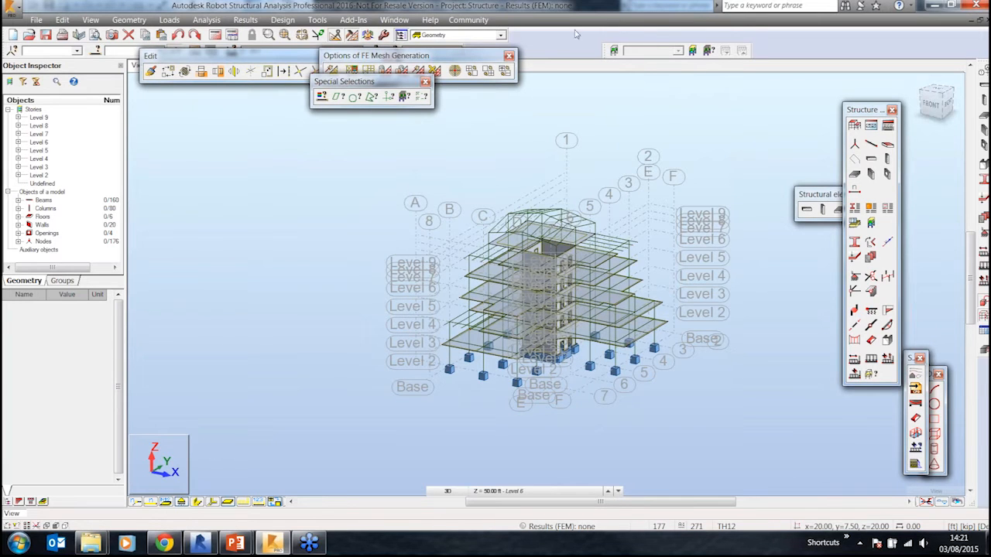
# Step: Dock the Structure Definition and Structural elements toolbars along the top toolbar area
pyautogui.moveTo(824, 196); pyautogui.dragTo(791, 47)
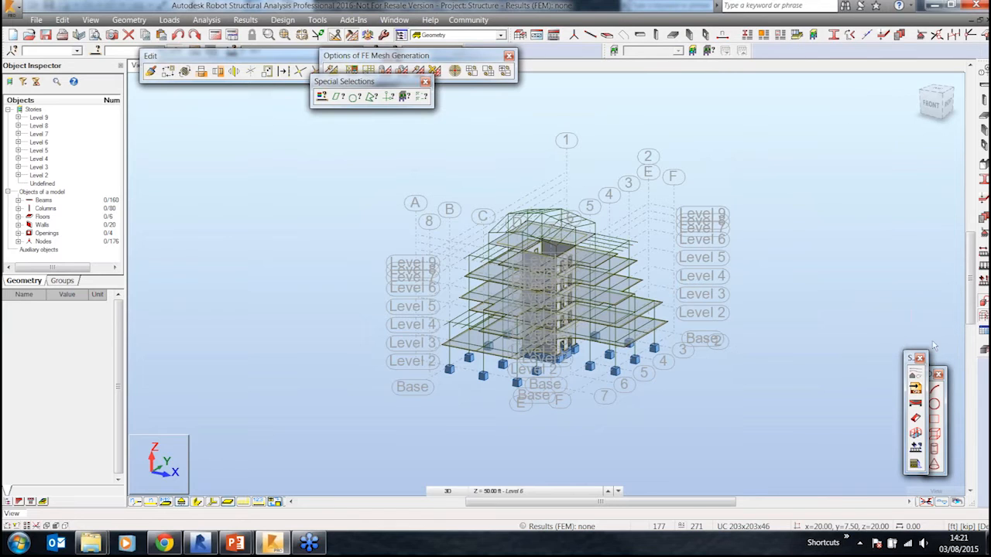
pyautogui.moveTo(884, 53); pyautogui.dragTo(876, 45)
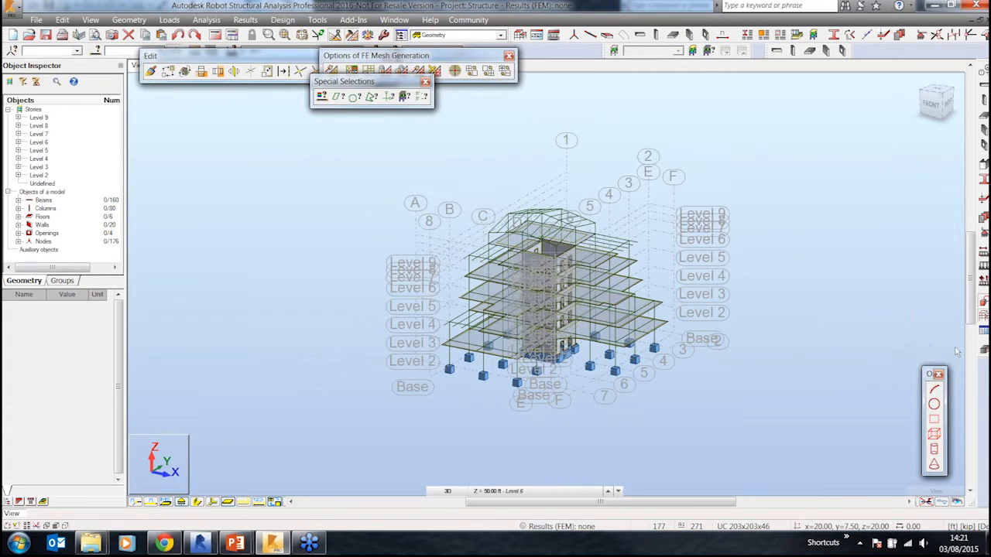
# Step: Close the floating Objects, Special Selections, Options of FE Mesh Generation and Edit toolbars
pyautogui.click(938, 375)
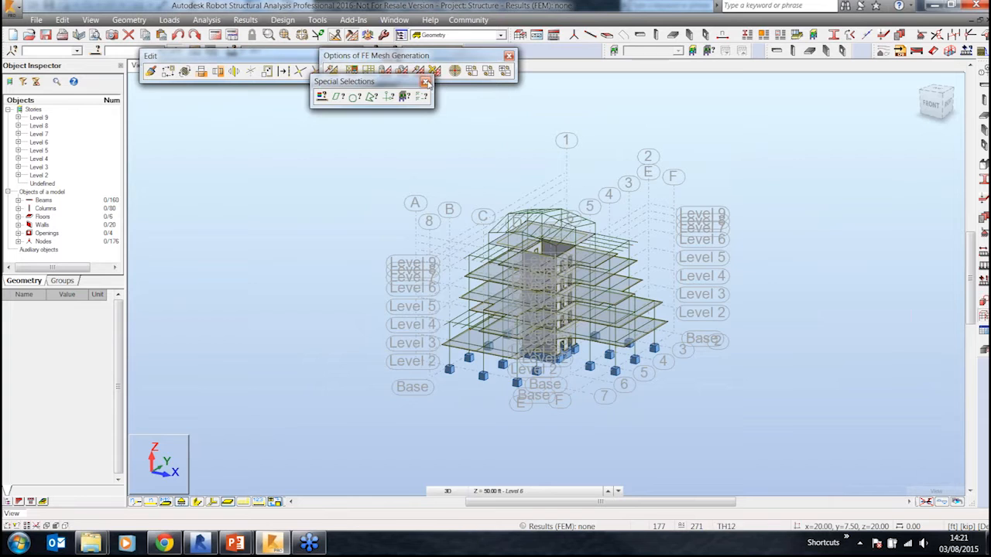
pyautogui.click(426, 82)
pyautogui.click(508, 56)
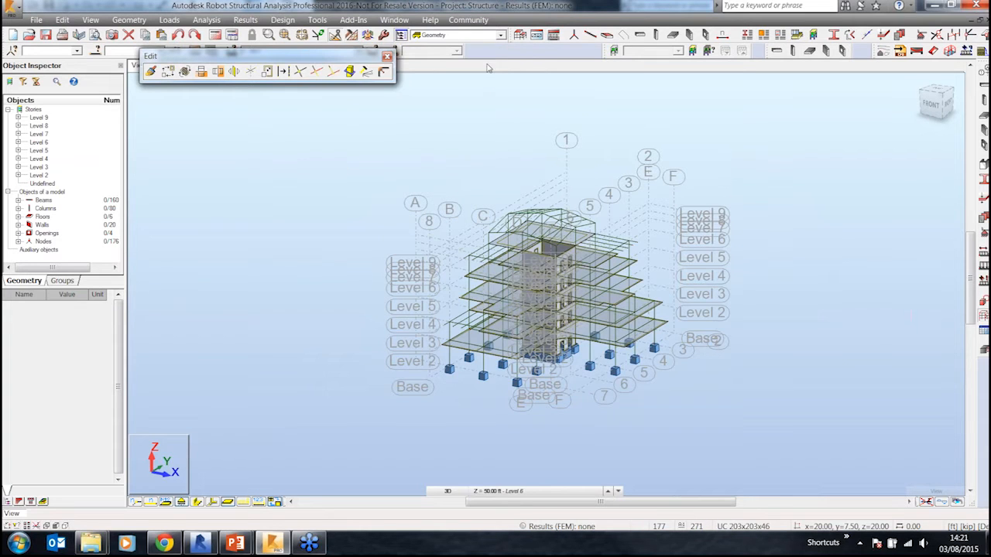
pyautogui.click(393, 56)
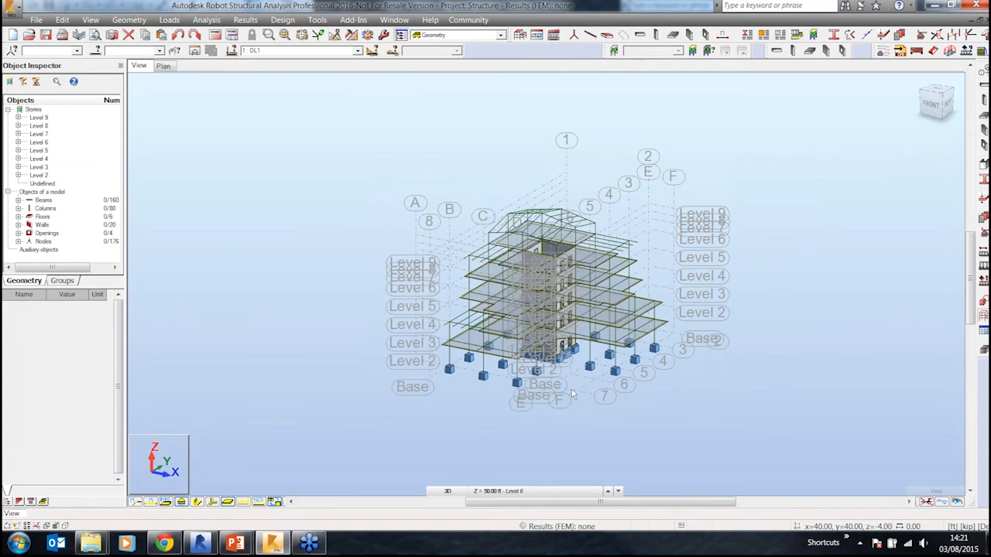
# Step: Select a ground-level column near the base and turn on the display of bar section shapes
pyautogui.scroll(5, 586, 381)
pyautogui.moveTo(600, 380); pyautogui.dragTo(593, 442, button='middle')
pyautogui.scroll(2, 594, 440)
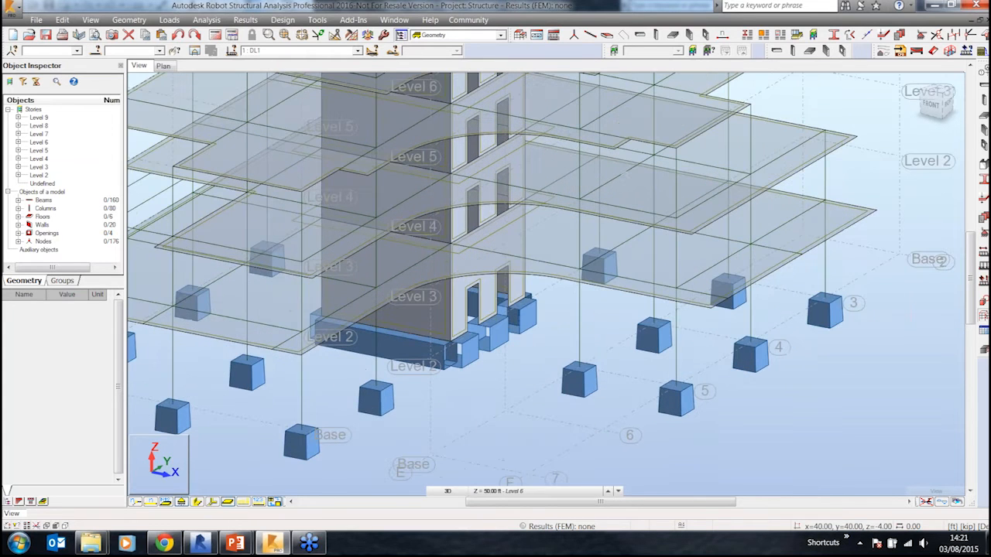
pyautogui.click(583, 316)
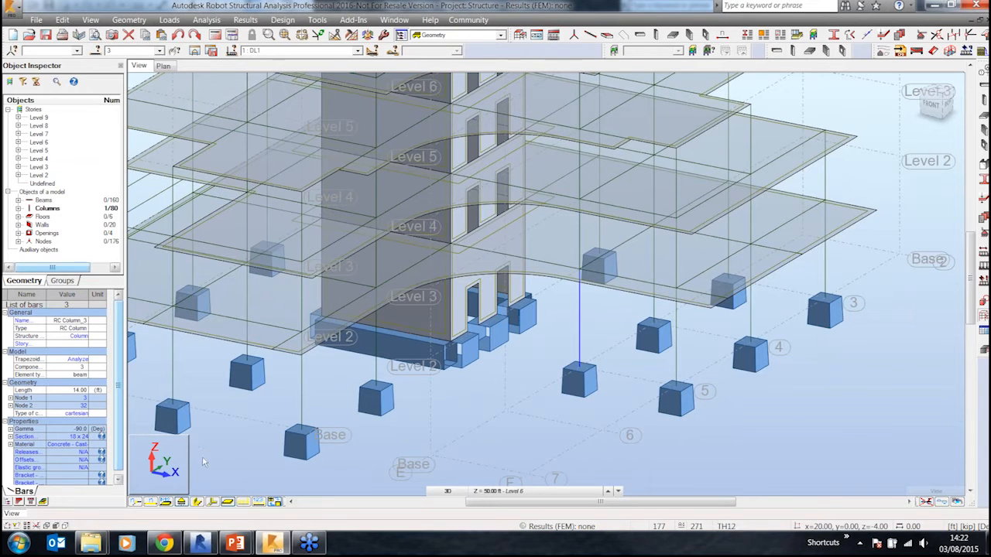
pyautogui.click(197, 503)
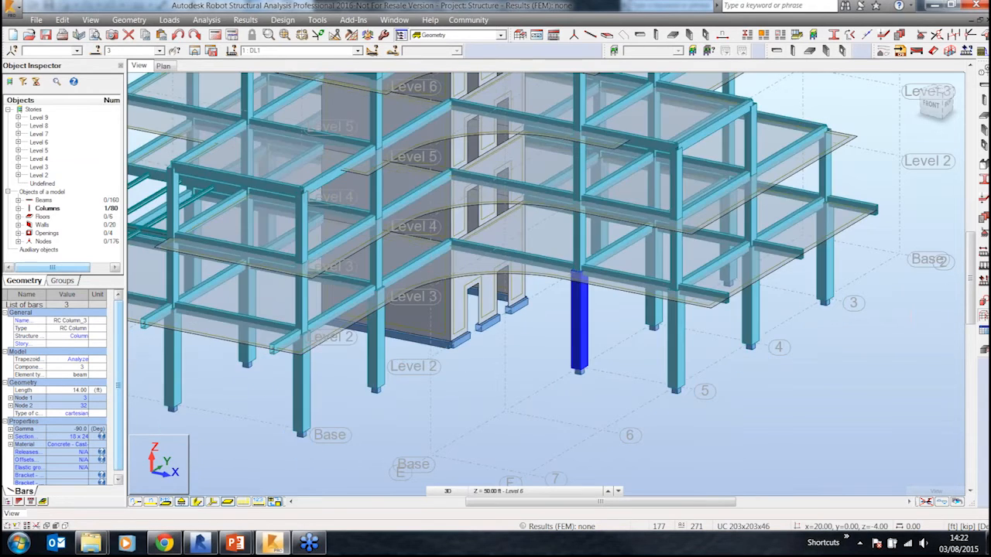
# Step: Clear the selection and switch back to Revit
pyautogui.click(556, 415)
pyautogui.scroll(-2, 674, 405)
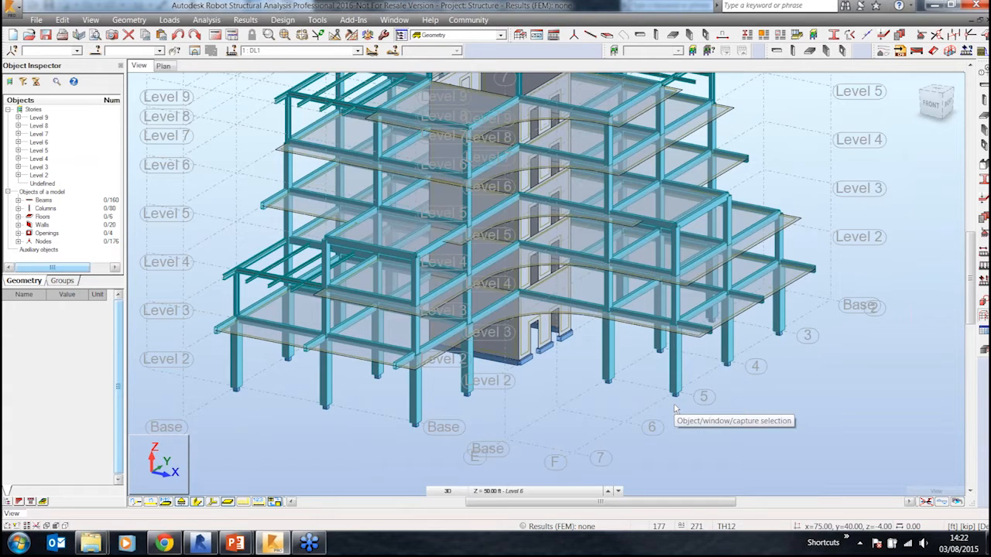
pyautogui.click(199, 544)
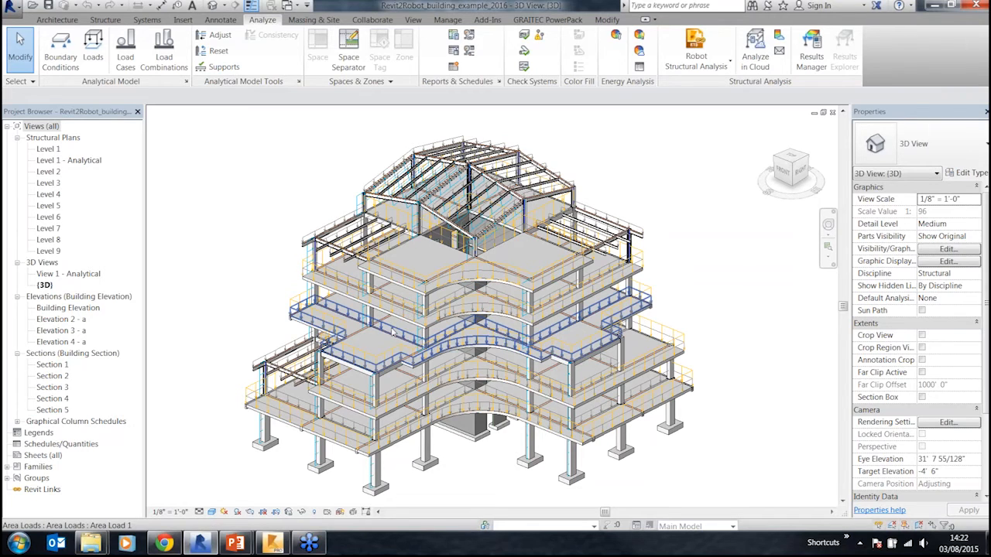
# Step: Switch between Robot and Revit to compare the transferred model with the original building model
pyautogui.click(272, 545)
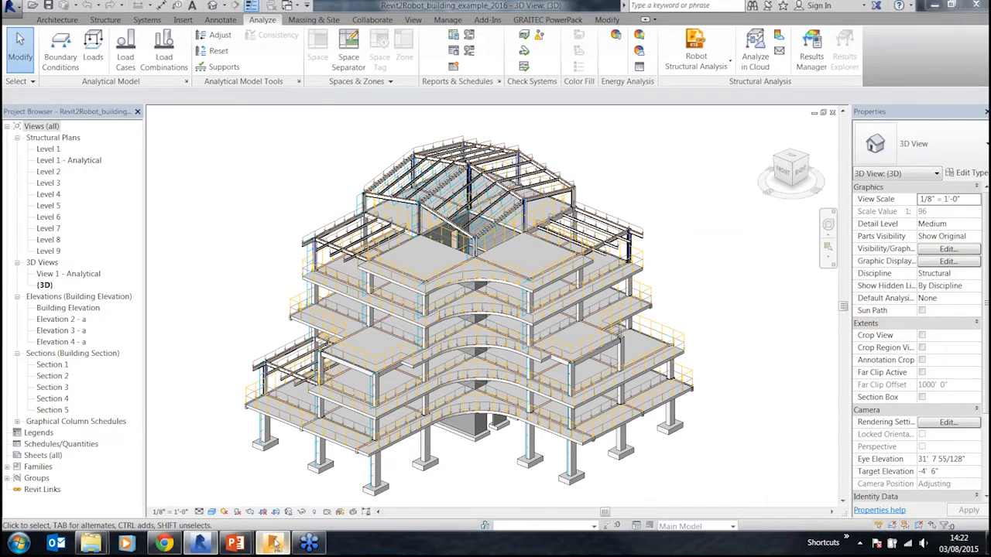
pyautogui.moveTo(602, 333); pyautogui.dragTo(619, 398, button='middle')
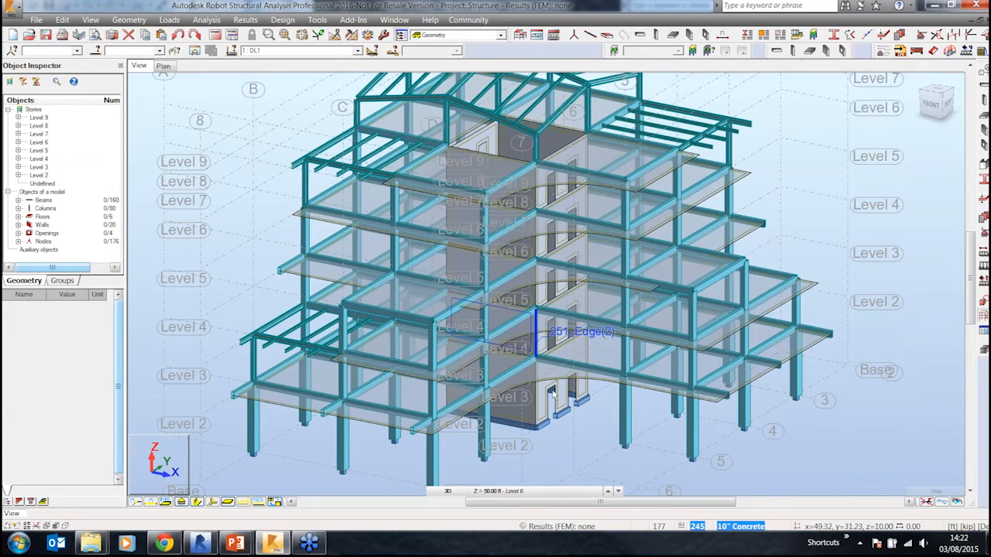
pyautogui.scroll(-2, 539, 346)
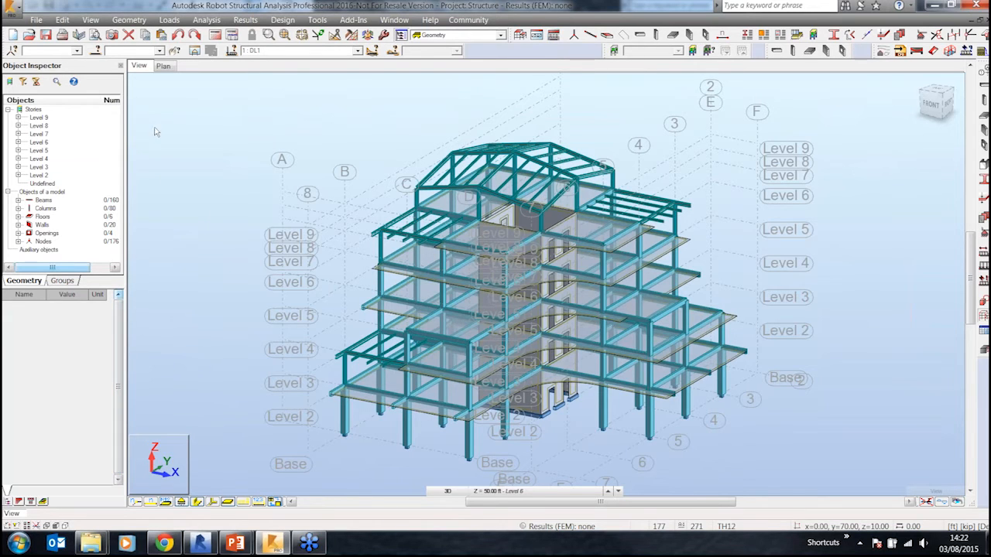
pyautogui.click(203, 545)
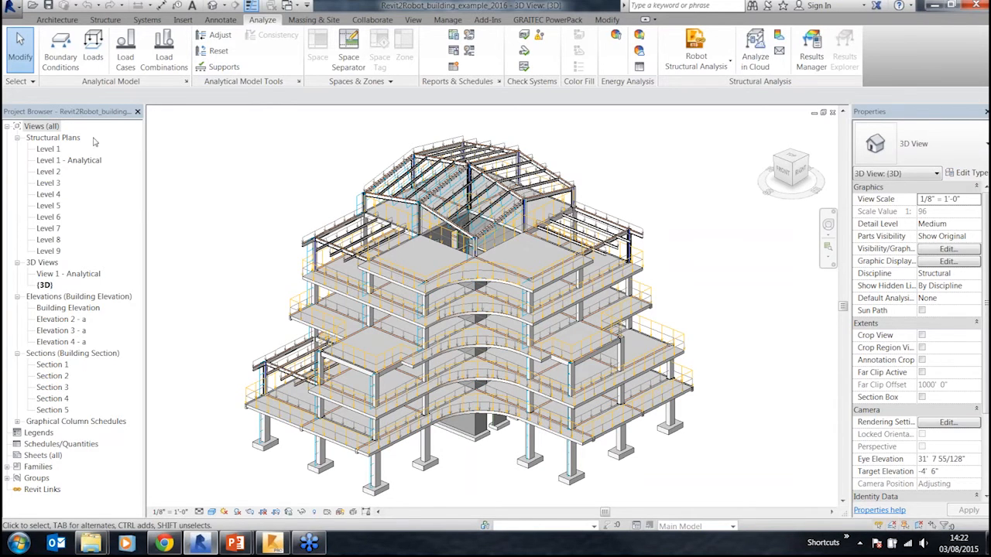
pyautogui.click(273, 544)
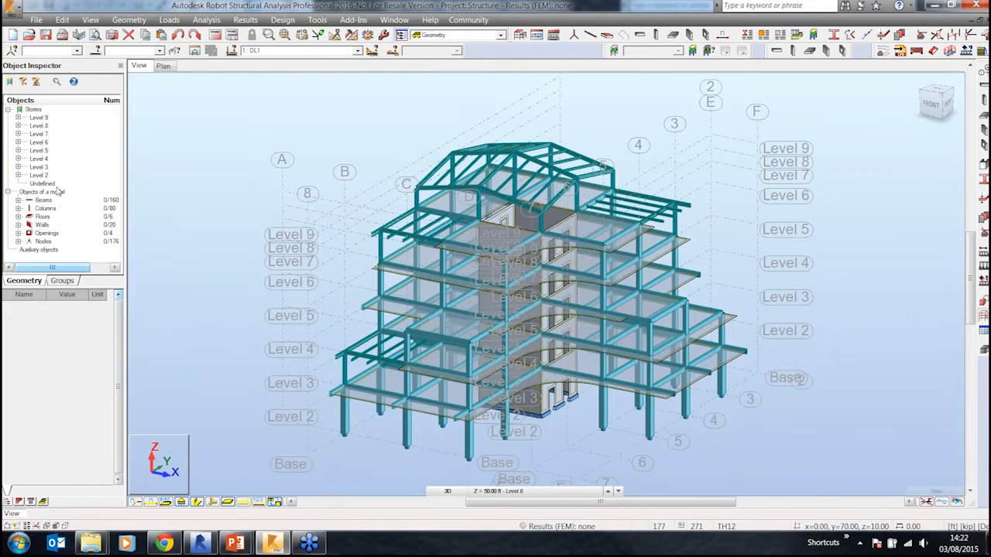
# Step: Expand and select the Level 2 story in the Object Inspector and widen the inspector panel
pyautogui.click(18, 176)
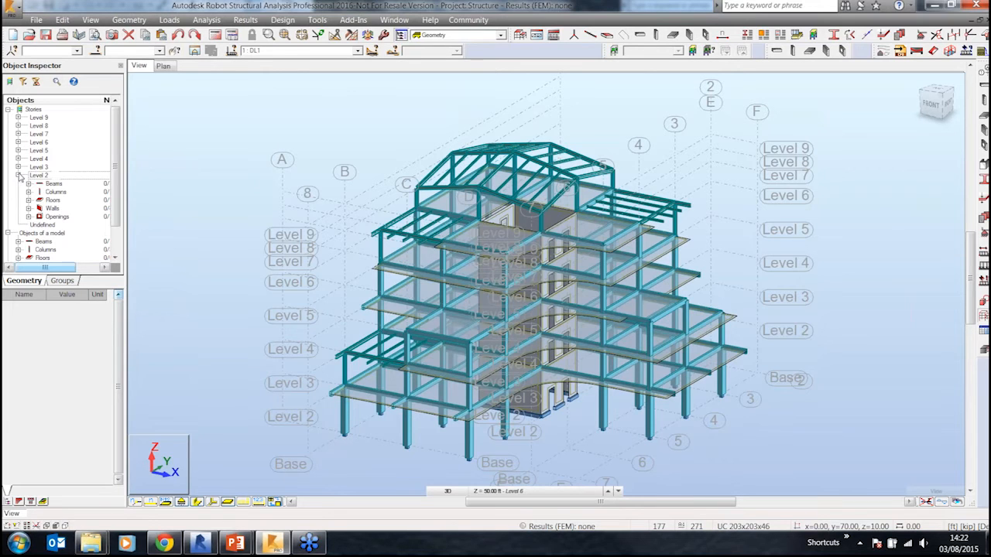
pyautogui.click(41, 175)
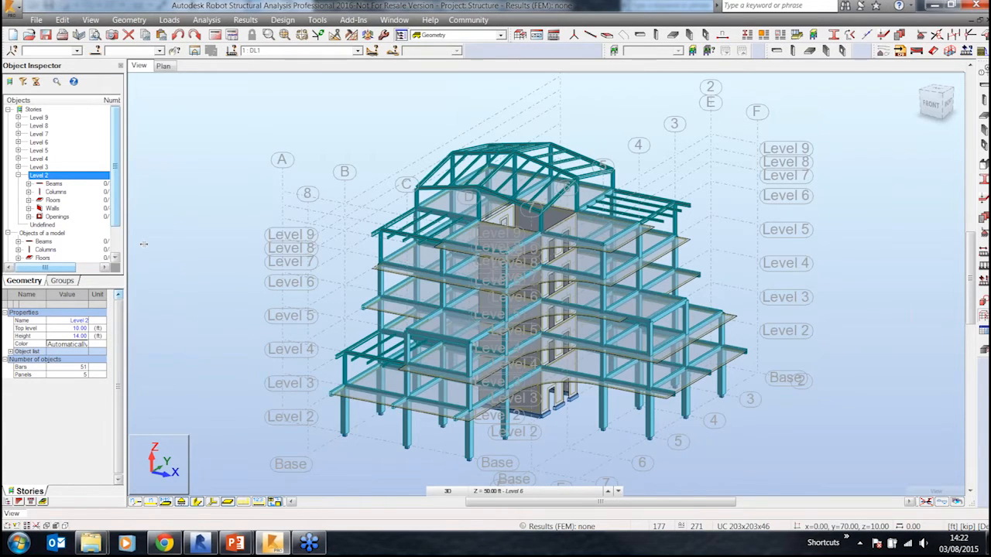
pyautogui.moveTo(143, 244); pyautogui.dragTo(142, 244)
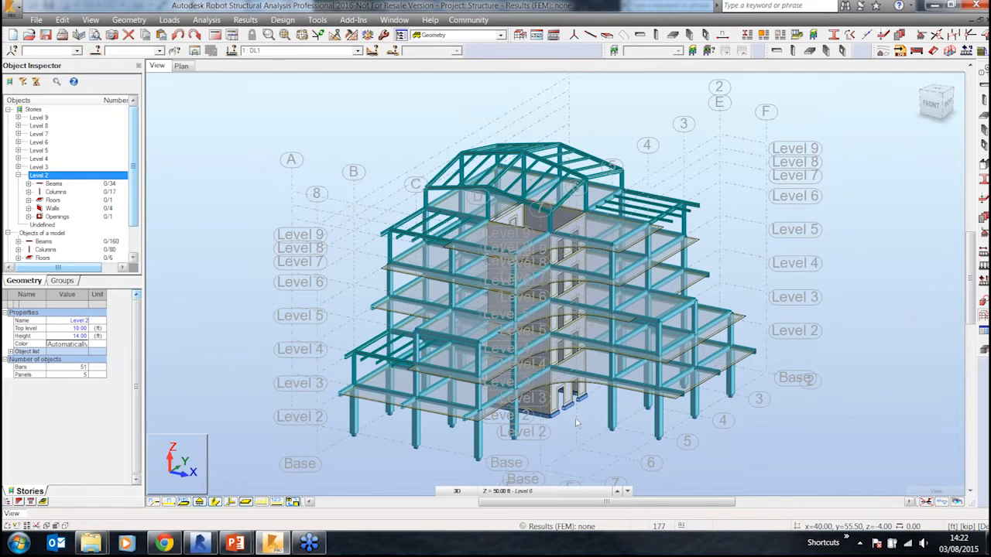
# Step: Zoom in to inspect the core walls and their openings at the base of the building
pyautogui.scroll(3, 569, 386)
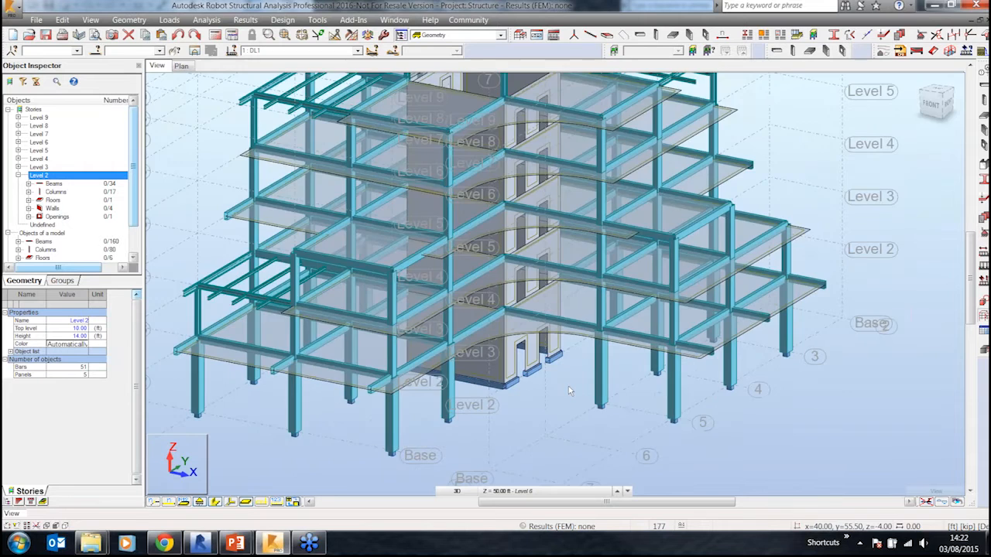
pyautogui.scroll(4, 569, 386)
pyautogui.click(512, 259)
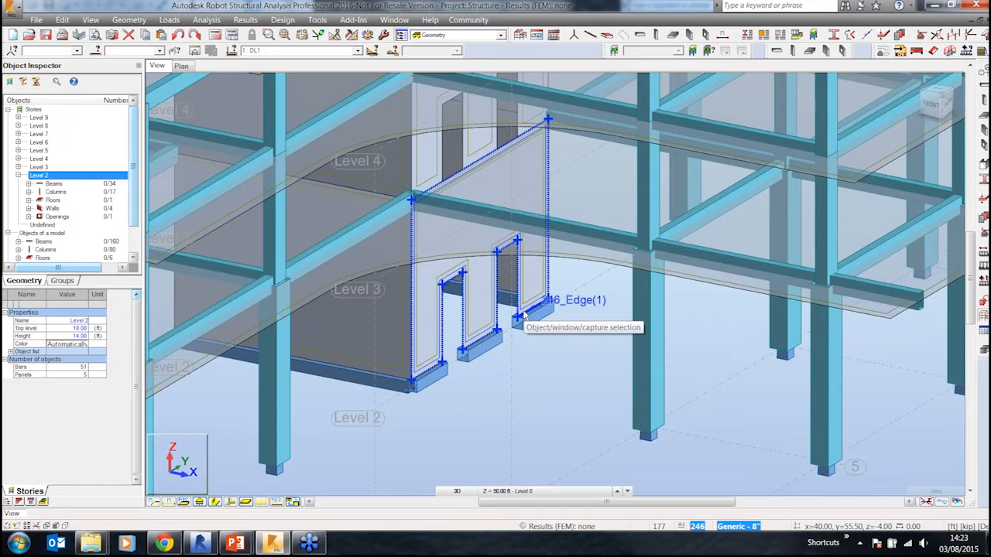
pyautogui.press('Escape')
pyautogui.scroll(-3, 525, 317)
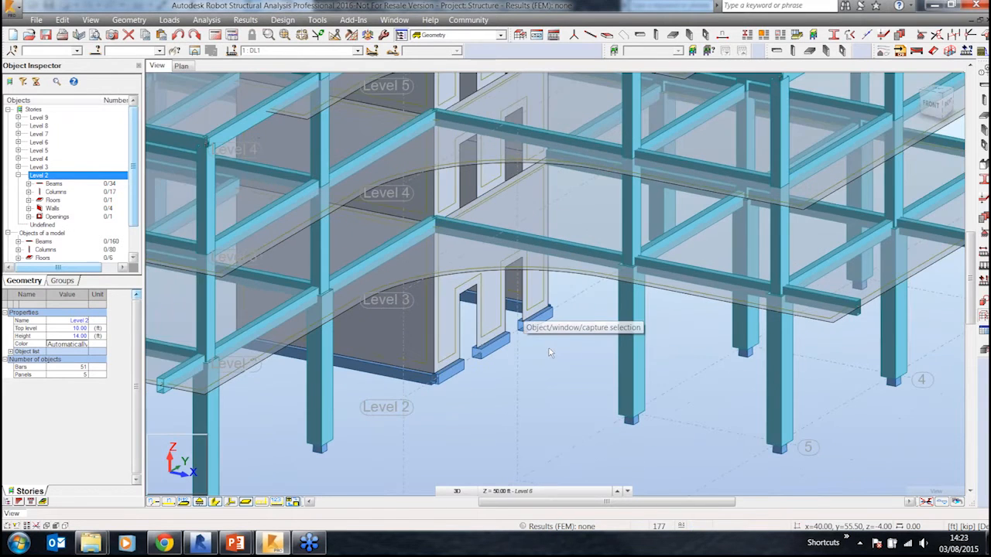
pyautogui.scroll(-1, 552, 355)
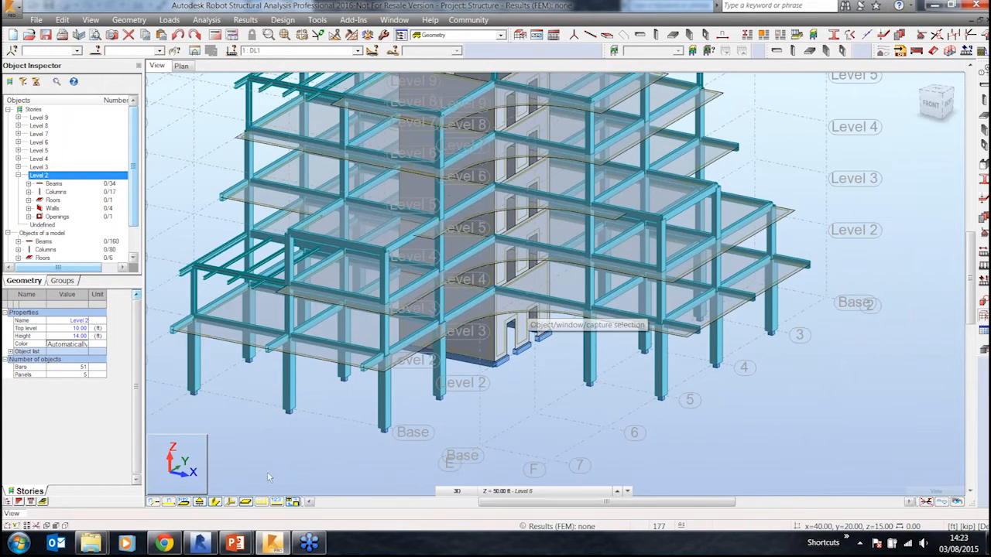
# Step: Switch the display from section shapes to bar numbers and select a ground-level column
pyautogui.click(223, 503)
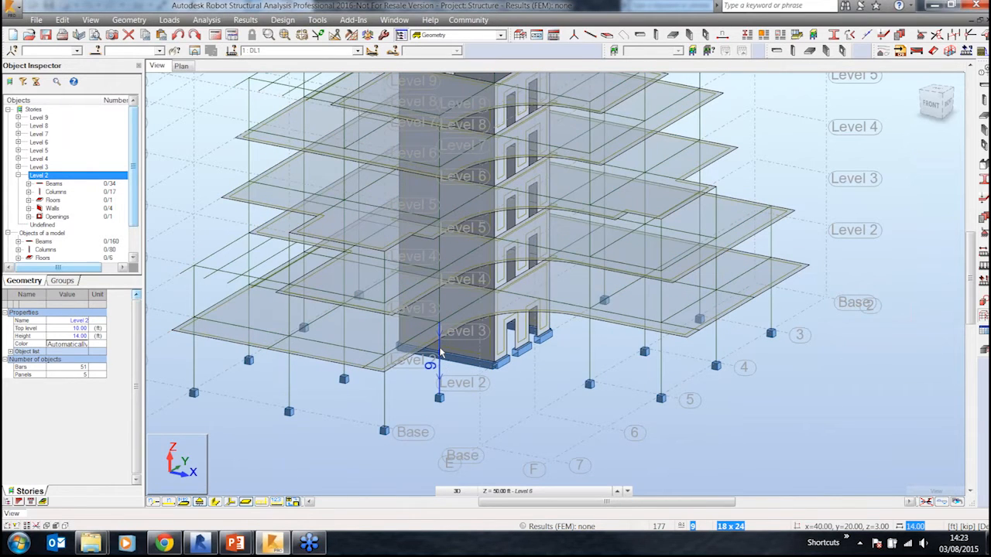
pyautogui.click(439, 379)
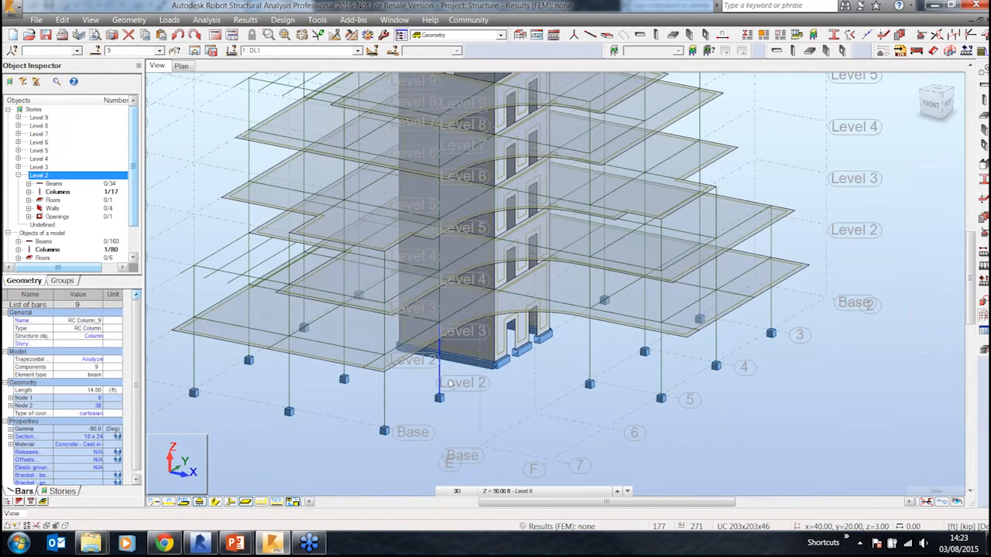
pyautogui.click(169, 503)
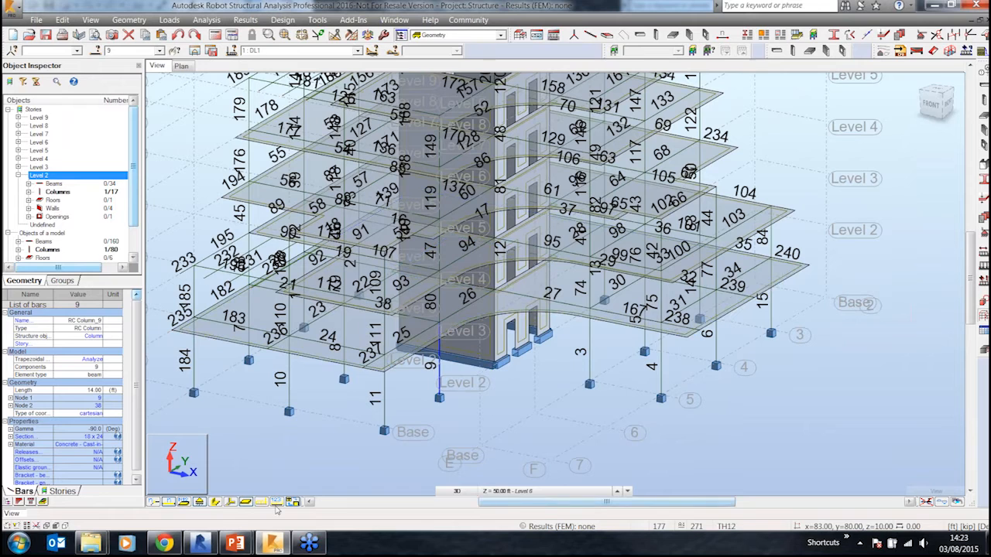
# Step: Switch to the Plan view and display the Level 7 story at 56.00 ft
pyautogui.click(179, 65)
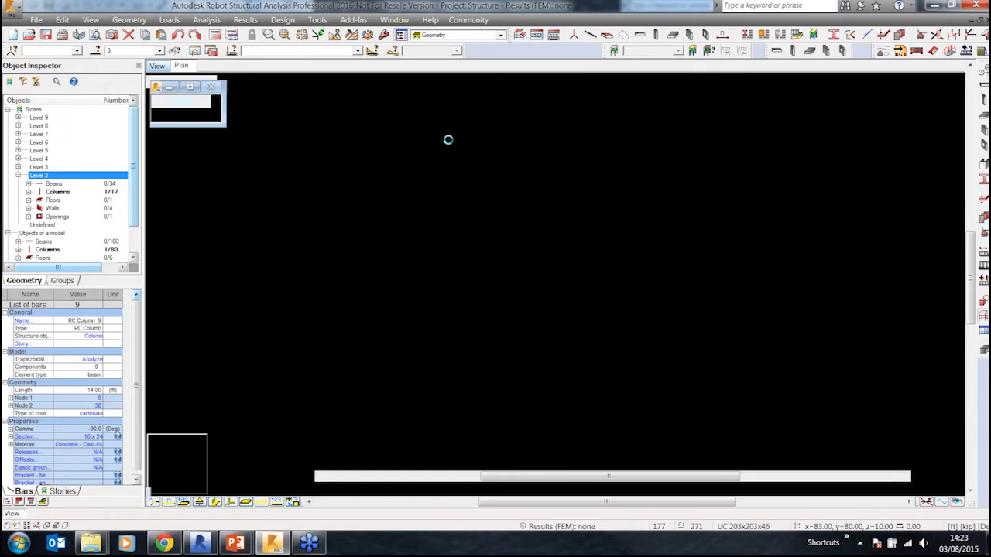
pyautogui.scroll(1, 538, 223)
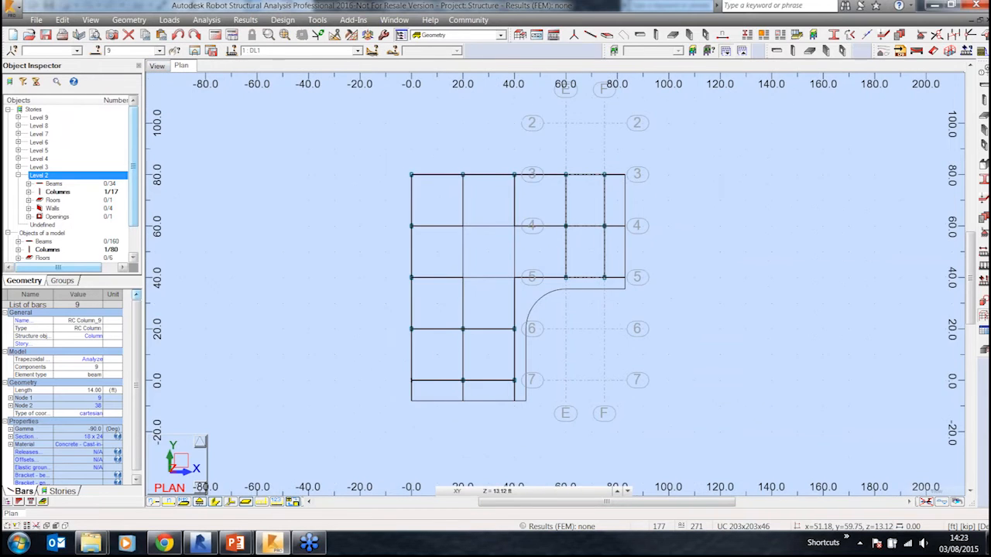
pyautogui.scroll(2, 542, 232)
pyautogui.click(519, 492)
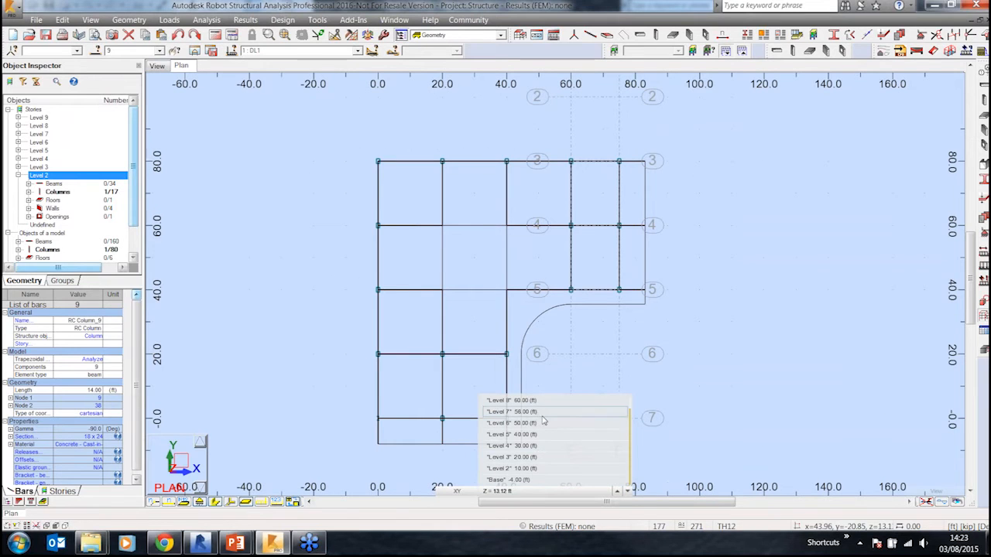
pyautogui.click(511, 412)
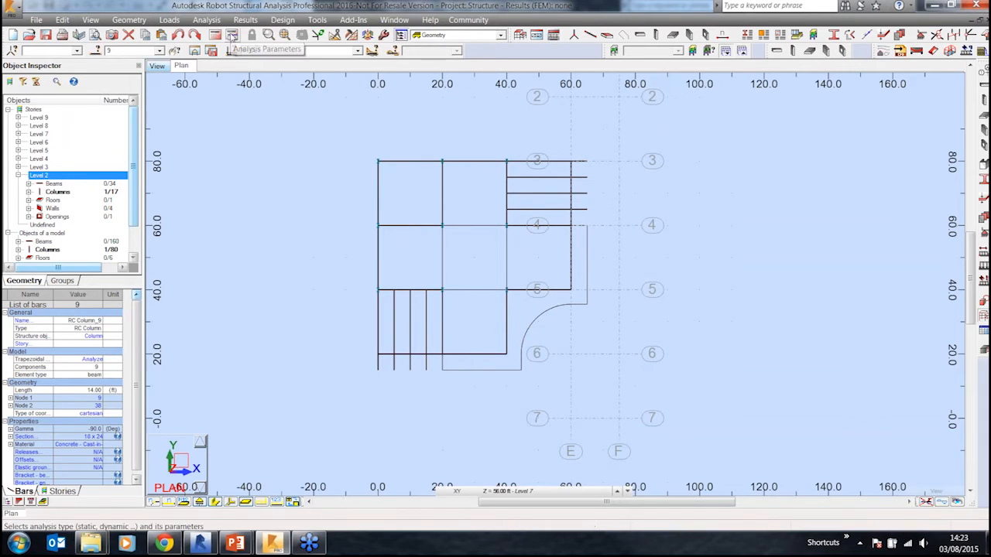
# Step: Open the analysis type settings and run the calculations, continuing past the structure verification errors
pyautogui.click(232, 35)
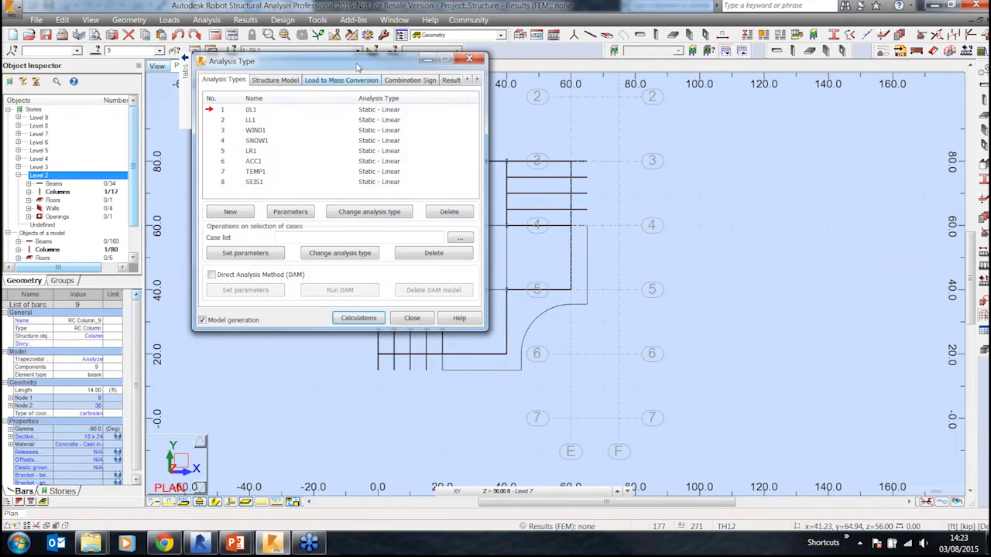
pyautogui.moveTo(358, 67); pyautogui.dragTo(479, 106)
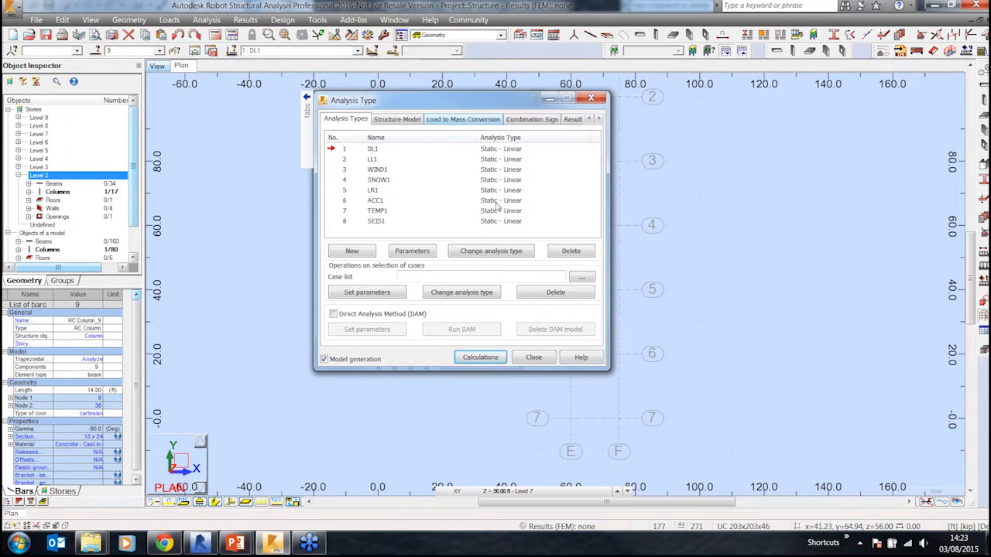
pyautogui.click(469, 359)
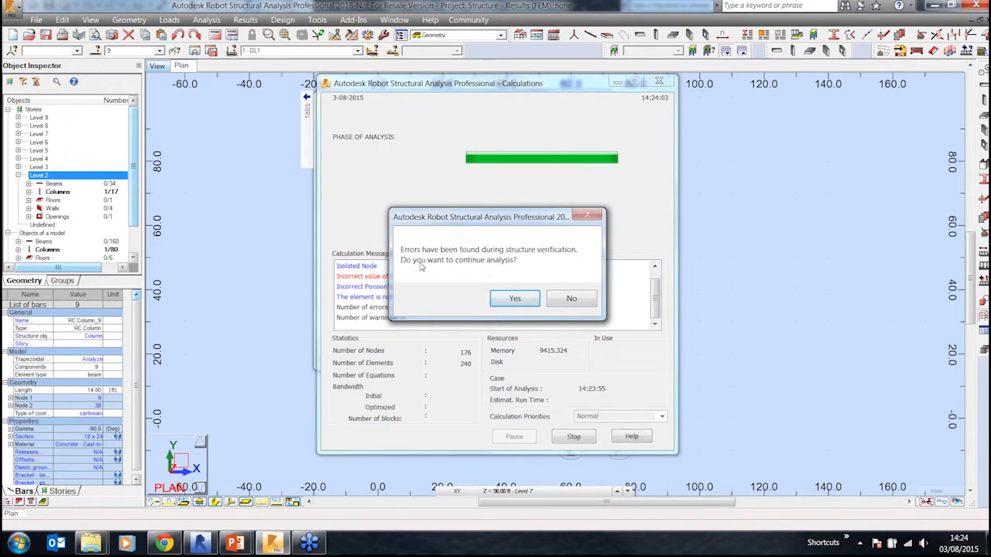
pyautogui.click(515, 298)
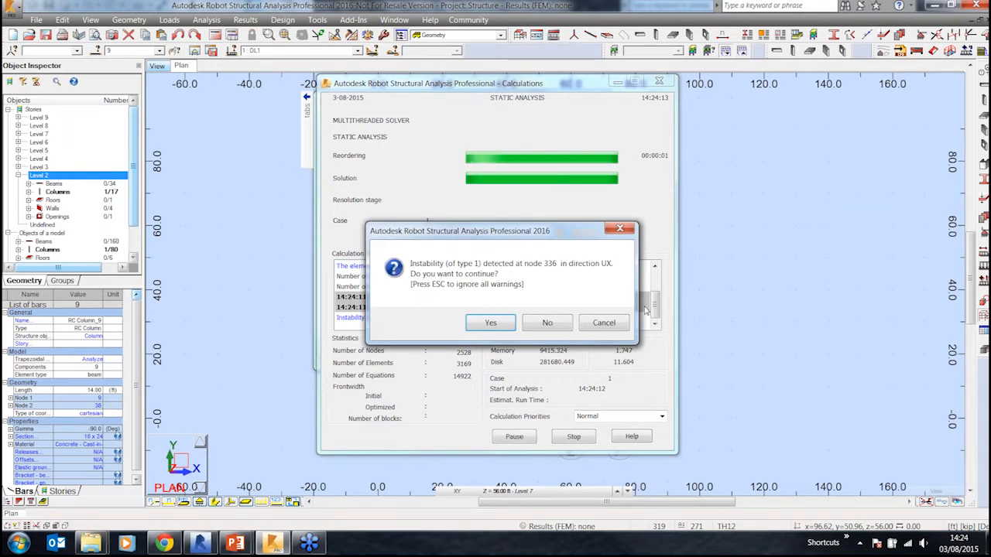
# Step: Answer the instability warnings, then close the calculation messages and the Analysis Type dialog
pyautogui.click(513, 326)
pyautogui.click(487, 325)
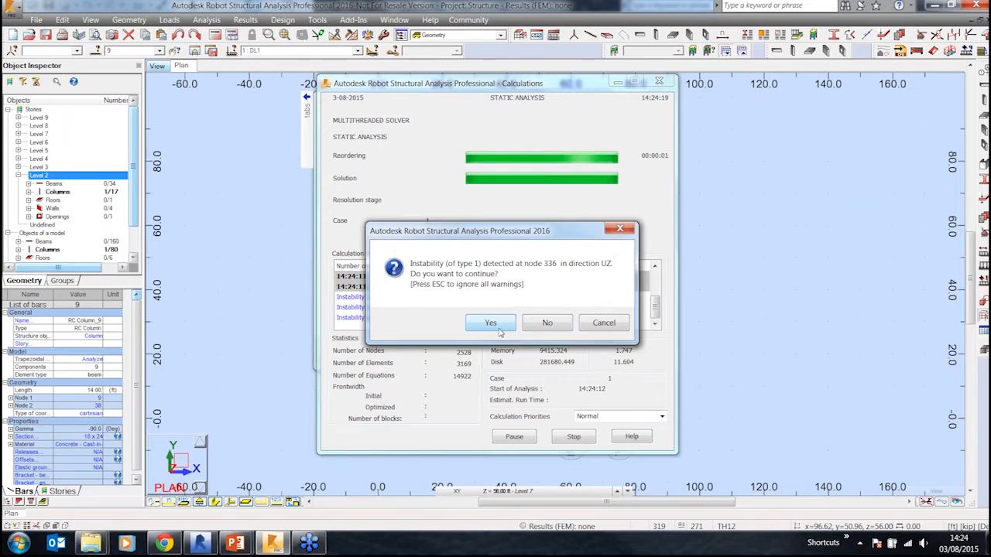
pyautogui.click(489, 325)
pyautogui.click(544, 326)
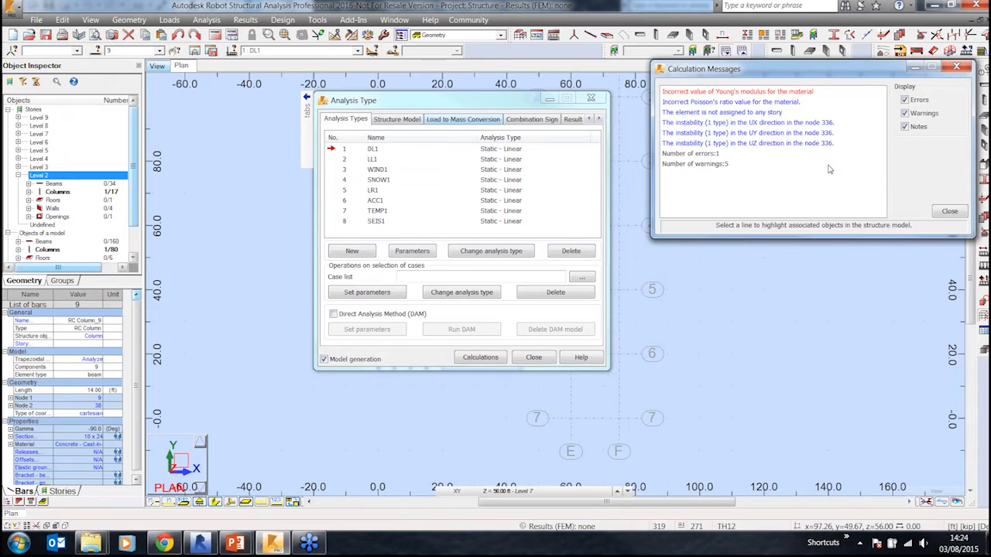
pyautogui.click(947, 213)
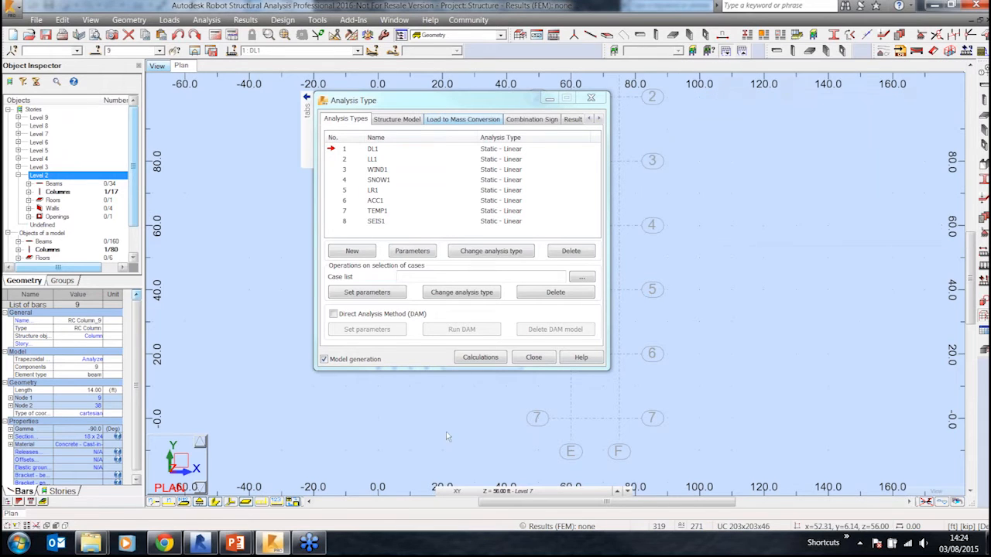
pyautogui.click(535, 356)
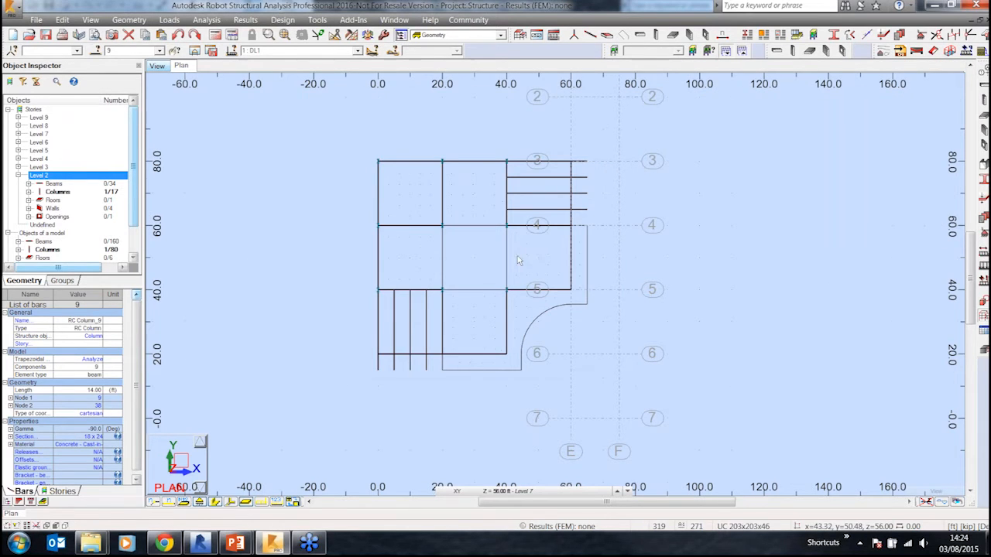
# Step: Return to the 3D view and pan and zoom out to review the whole numbered model
pyautogui.click(210, 51)
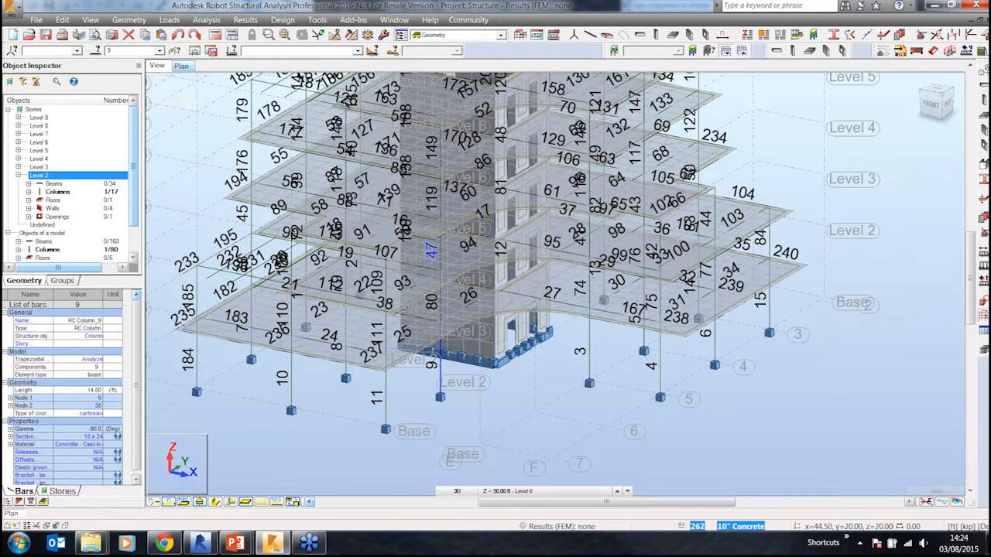
pyautogui.moveTo(574, 383); pyautogui.dragTo(522, 436, button='middle')
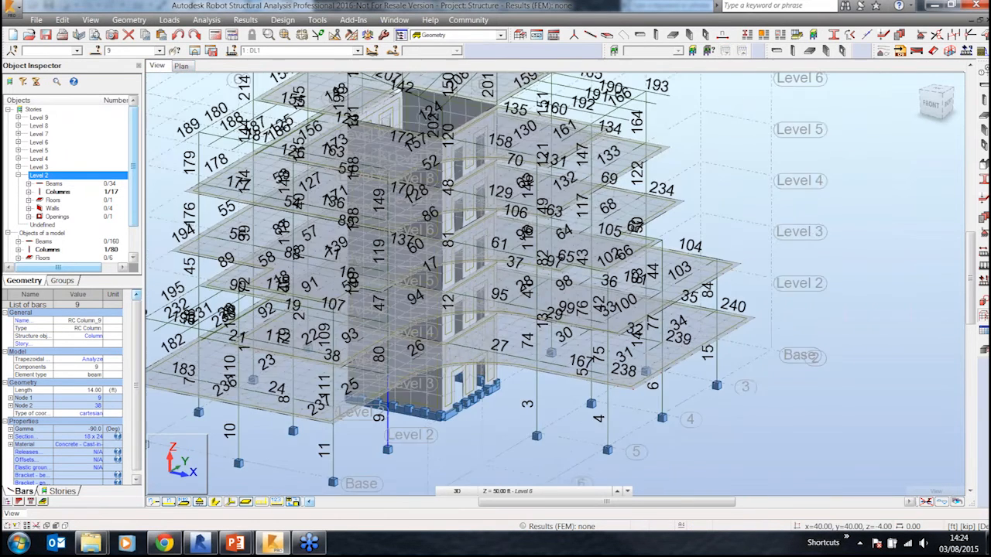
pyautogui.scroll(-2, 537, 436)
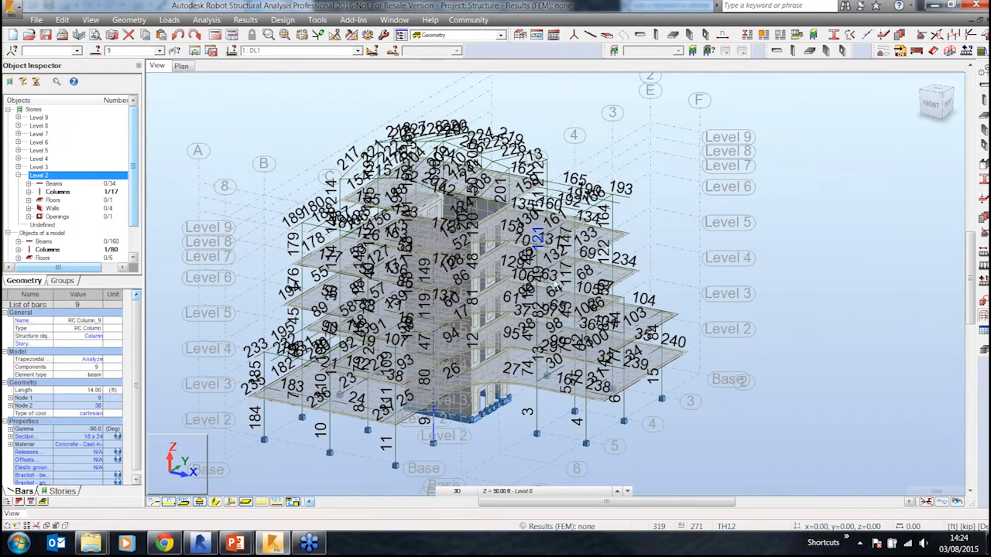
pyautogui.moveTo(562, 368); pyautogui.dragTo(605, 355, button='middle')
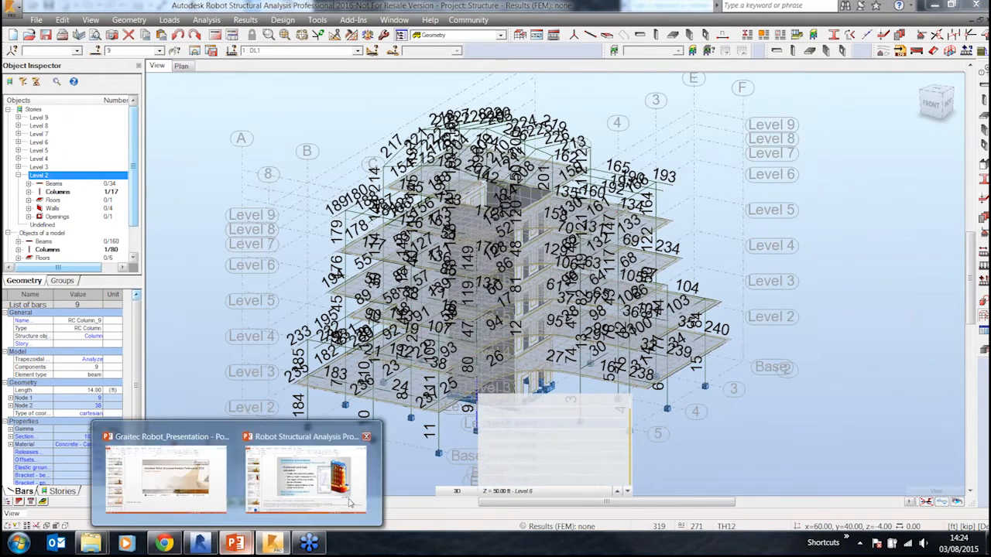
# Step: Switch to the PowerPoint slide show and advance to slide 19
pyautogui.moveTo(235, 543)
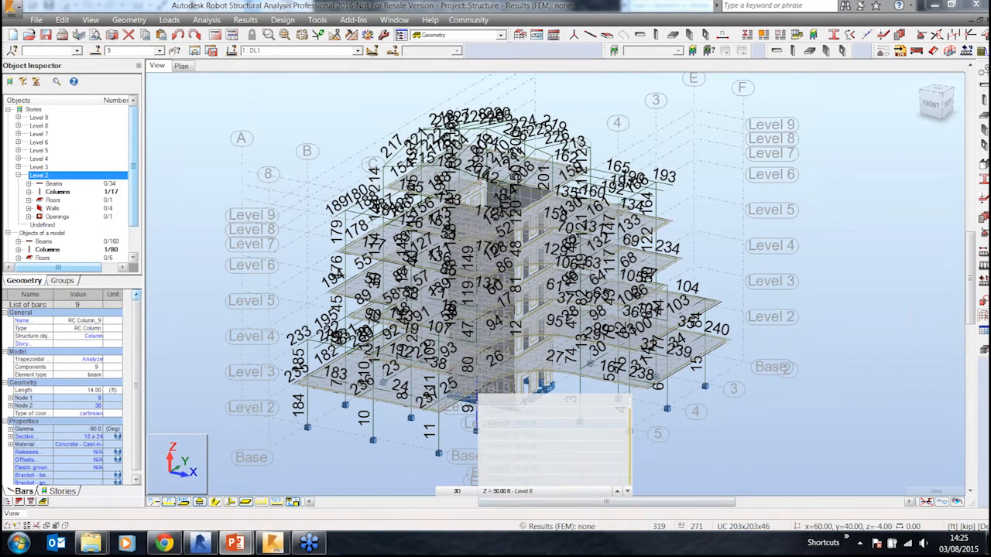
pyautogui.click(235, 543)
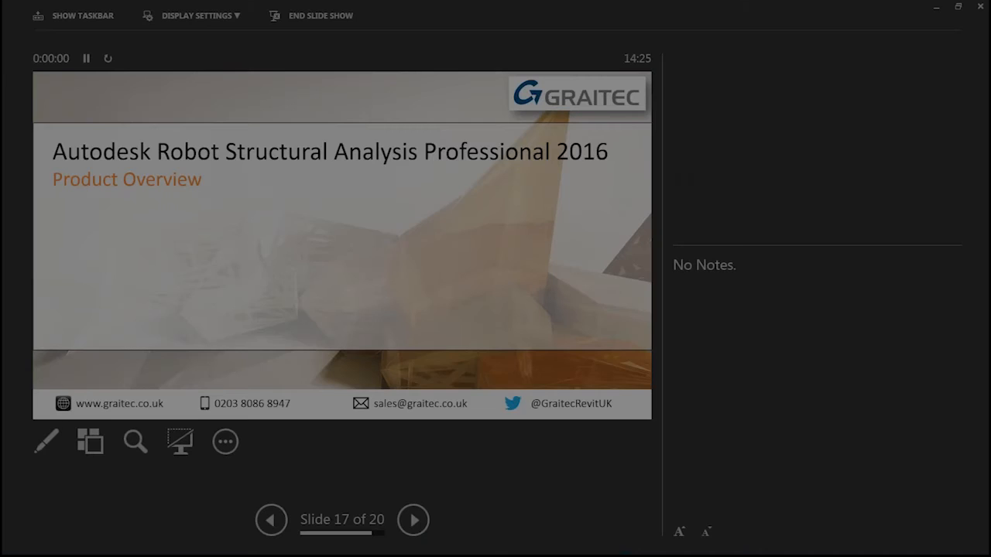
pyautogui.press('Right')
pyautogui.press('Right')
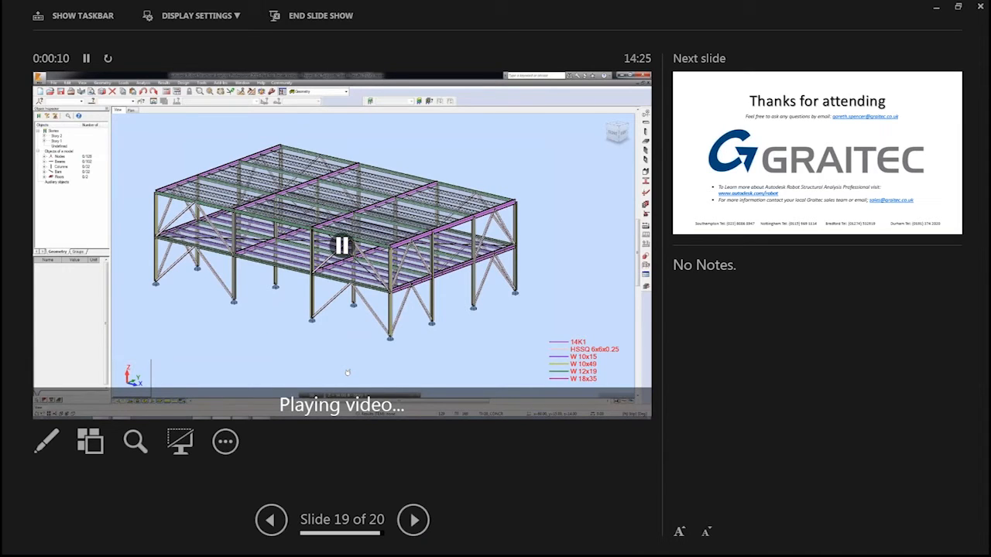
# Step: Change the slide show display settings to show the playing video slide full screen
pyautogui.click(197, 16)
pyautogui.click(196, 36)
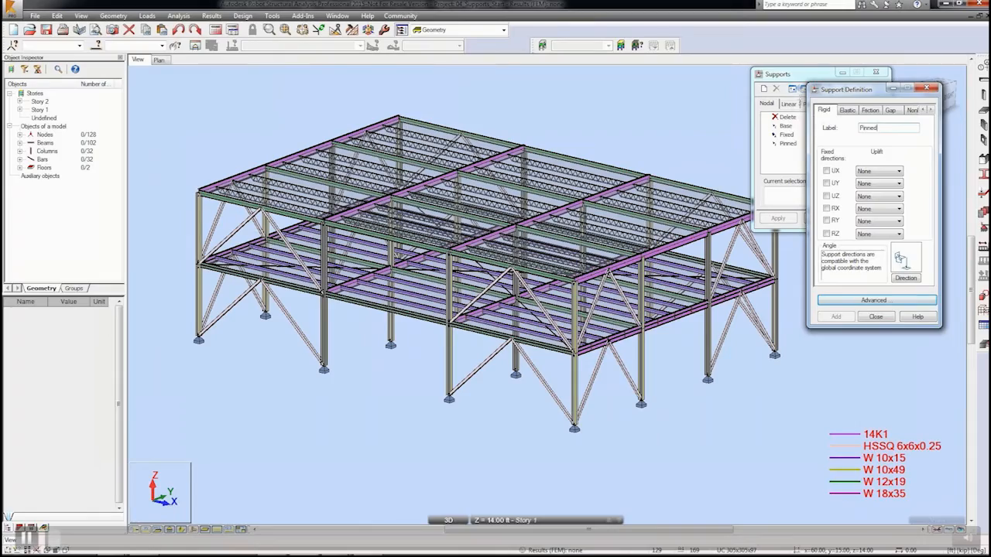
pyautogui.press('Right')
pyautogui.press('Left')
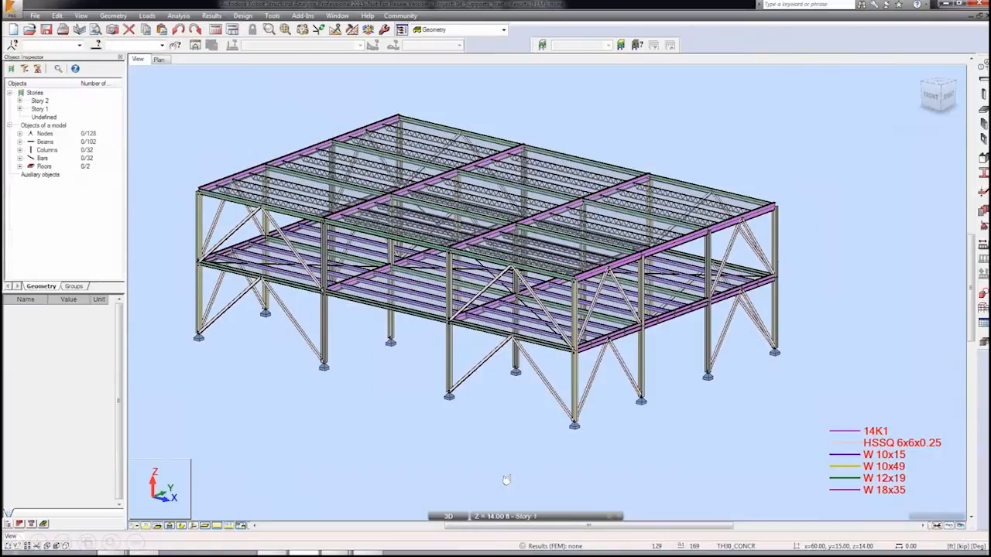
pyautogui.press('Left')
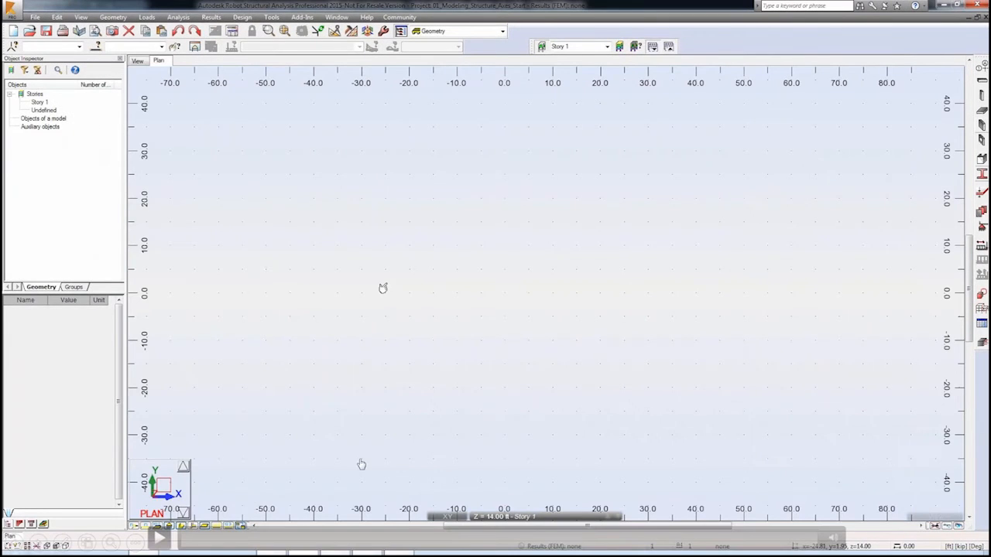
# Step: Define Y structural axes from 0 ft with 3 repetitions at 20 ft spacing, labelled A, B, C
pyautogui.click(167, 528)
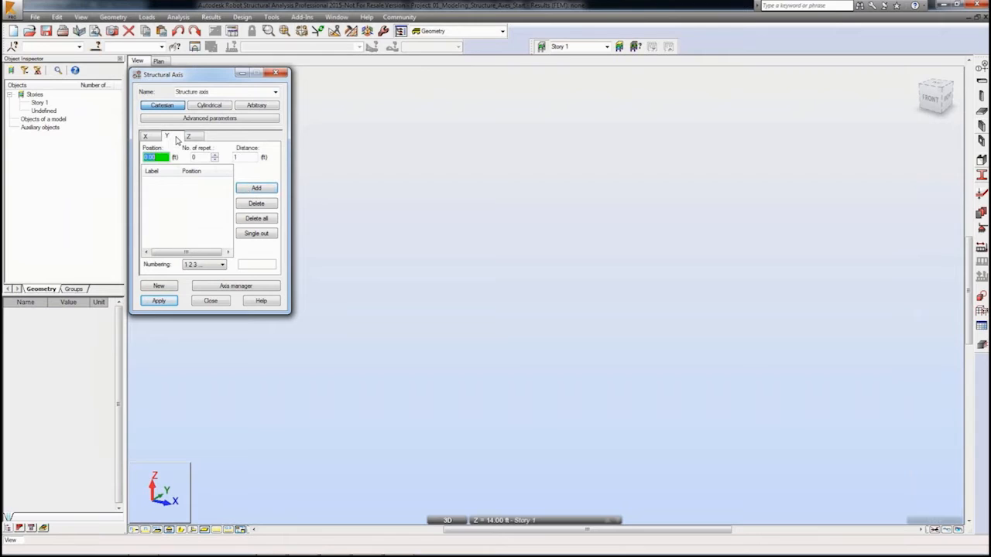
pyautogui.click(215, 155)
pyautogui.click(216, 155)
pyautogui.click(216, 155)
pyautogui.click(241, 157)
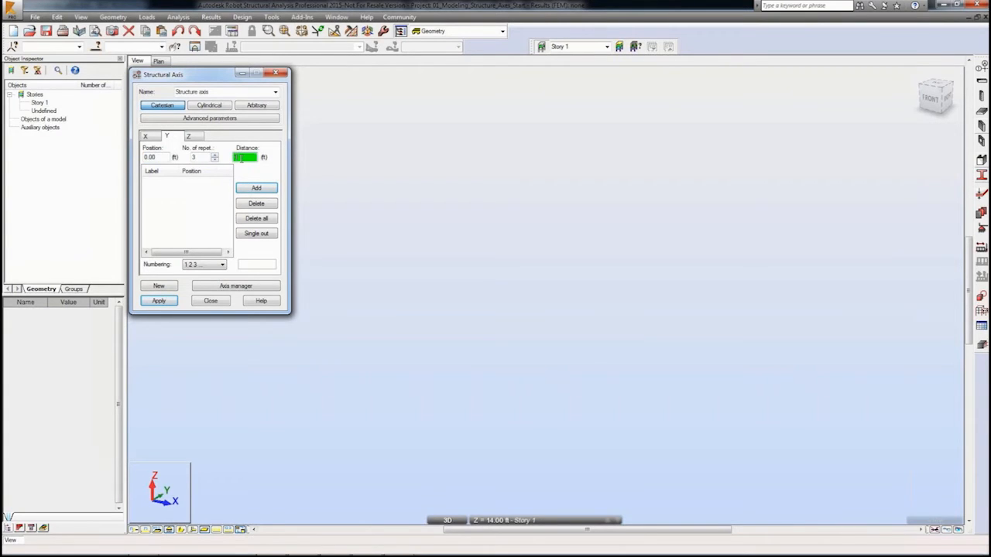
pyautogui.click(255, 188)
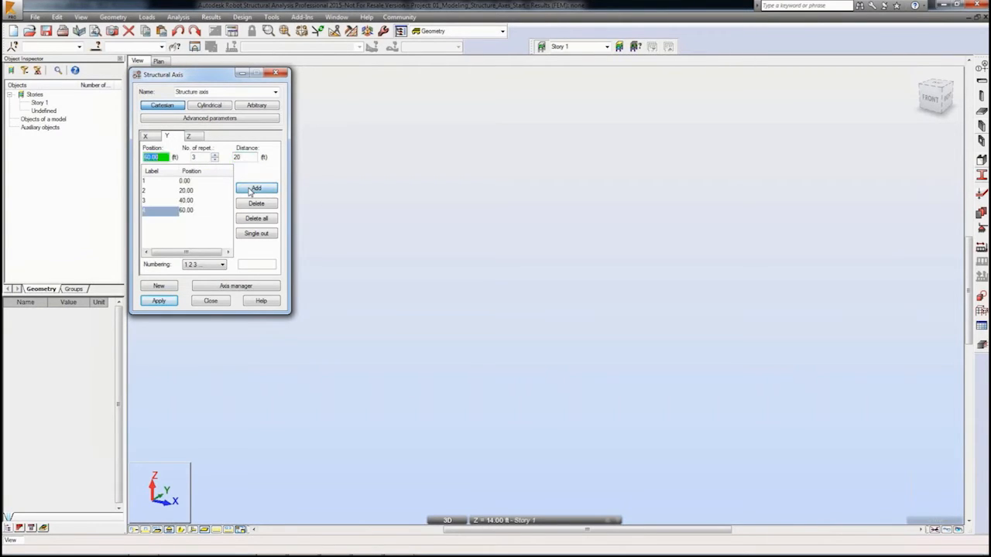
pyautogui.click(222, 265)
pyautogui.click(216, 281)
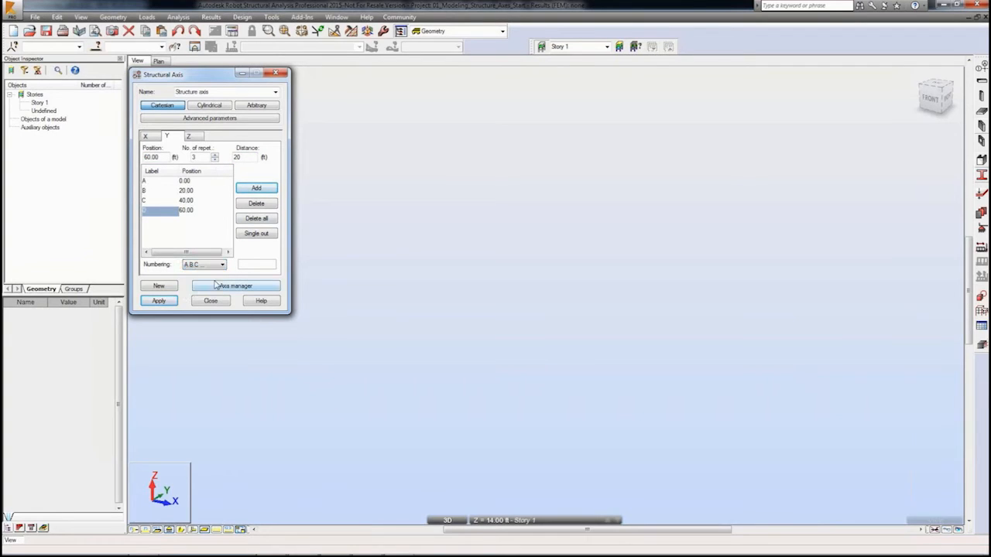
# Step: Add Z axis levels from 0 ft with 2 repetitions at 14 ft, numbered by value, and apply the axis grid
pyautogui.click(191, 137)
pyautogui.click(205, 264)
pyautogui.click(203, 289)
pyautogui.click(216, 155)
pyautogui.click(215, 155)
pyautogui.press('Tab')
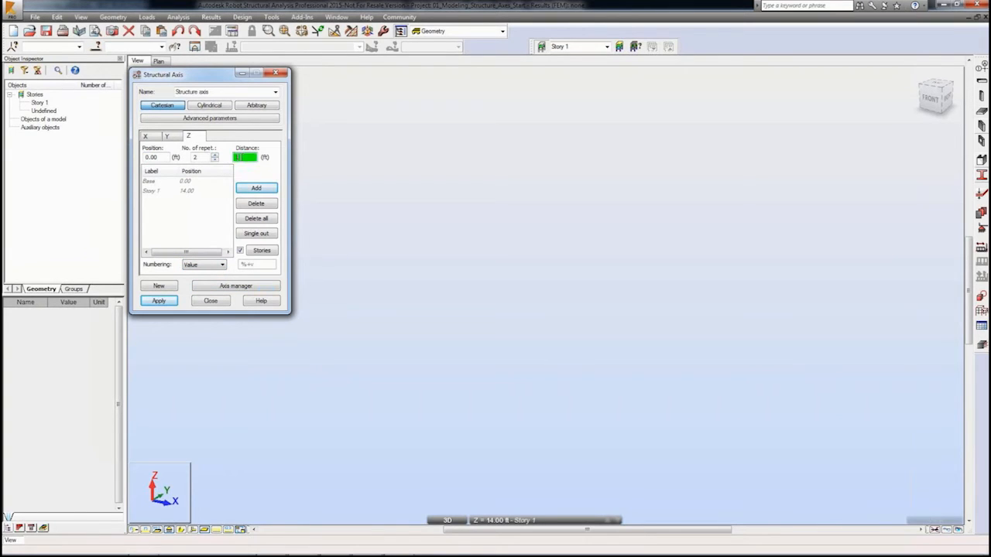
pyautogui.click(248, 188)
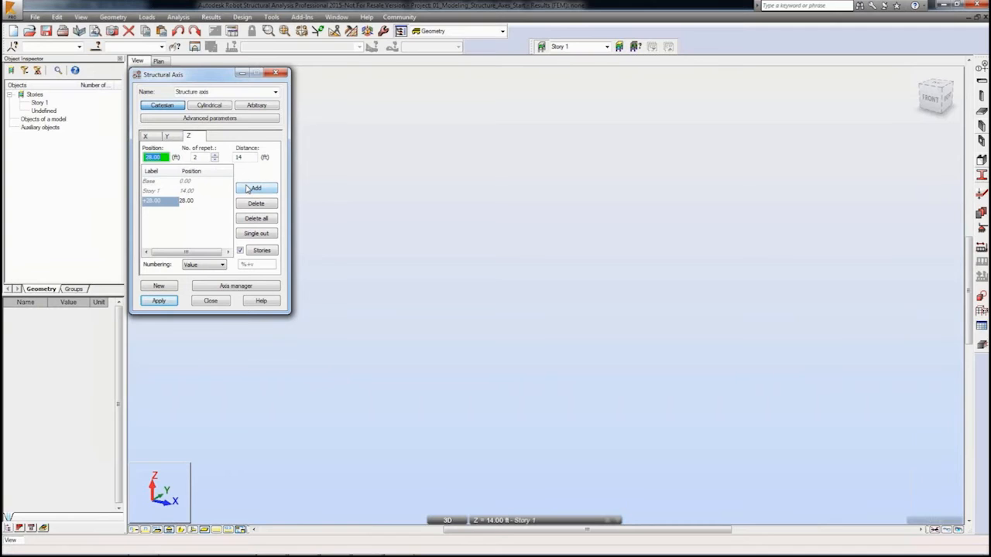
pyautogui.click(159, 300)
pyautogui.click(208, 301)
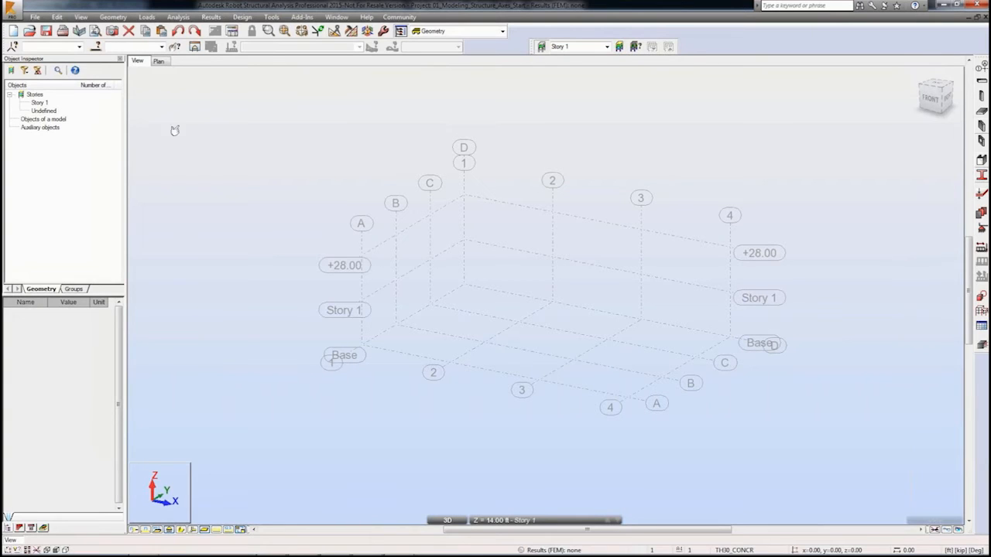
# Step: Add a second story manually with a 14 ft height above Story 1 and apply it
pyautogui.click(120, 18)
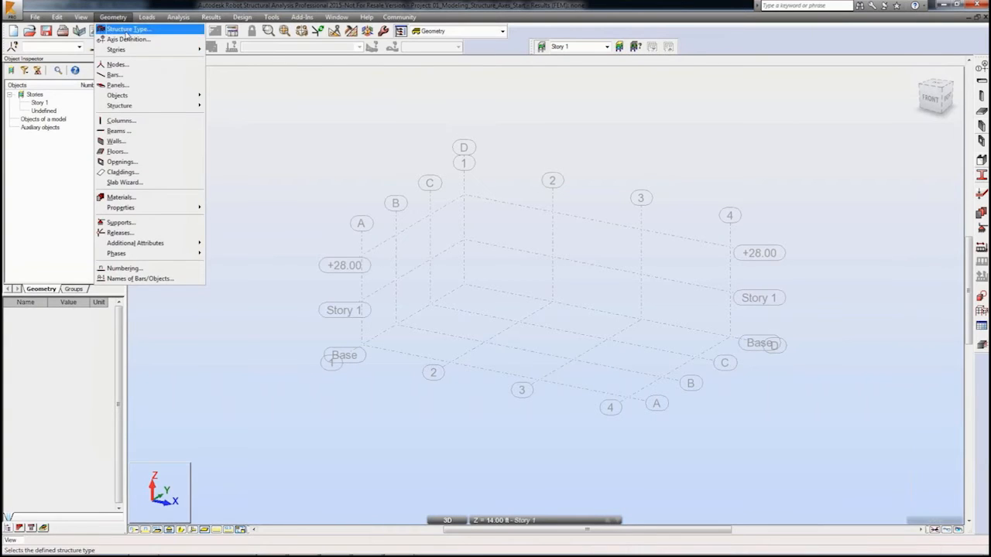
pyautogui.moveTo(116, 50)
pyautogui.click(225, 51)
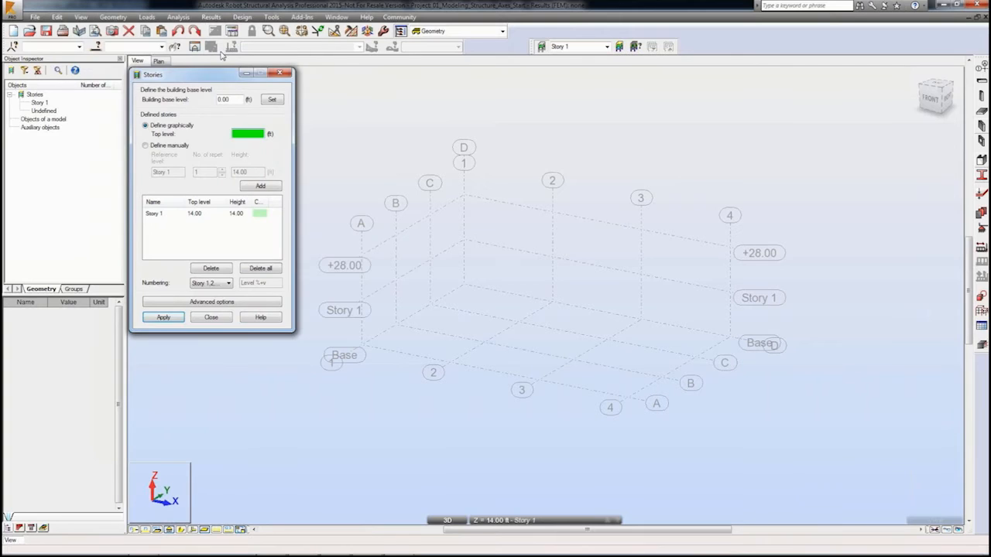
pyautogui.click(159, 147)
pyautogui.click(250, 186)
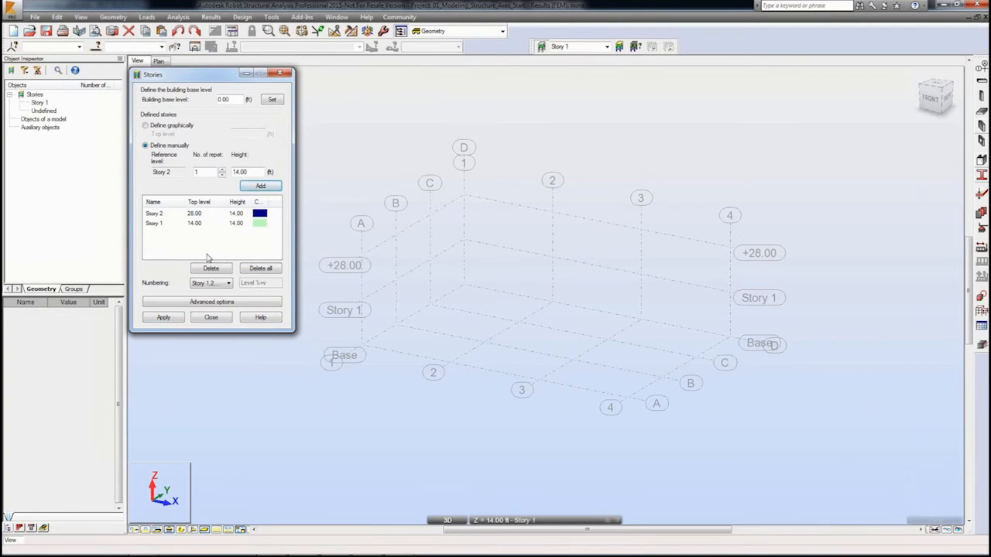
pyautogui.click(177, 319)
pyautogui.click(200, 321)
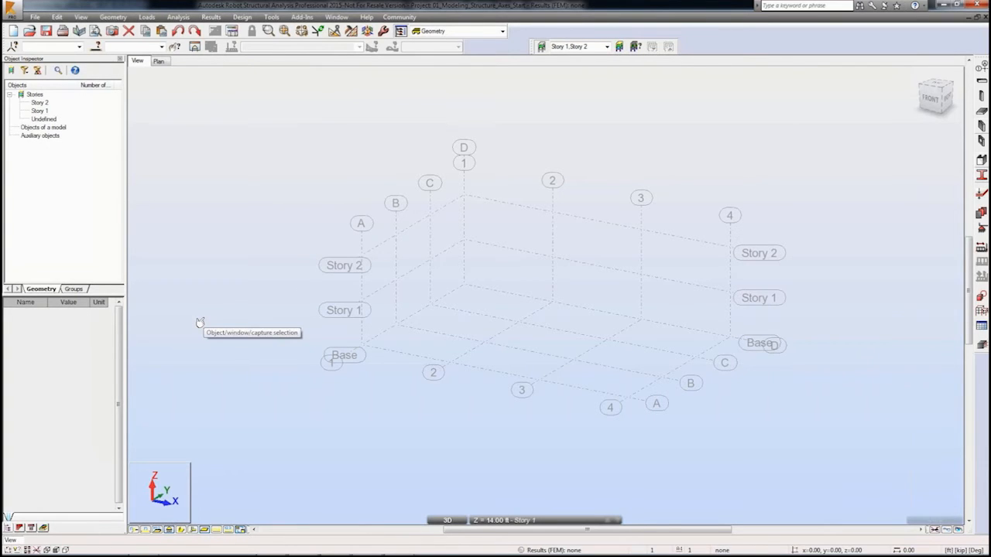
# Step: Add the HSSQ 6x6x0.25 hollow structural section to the model's section list
pyautogui.click(159, 61)
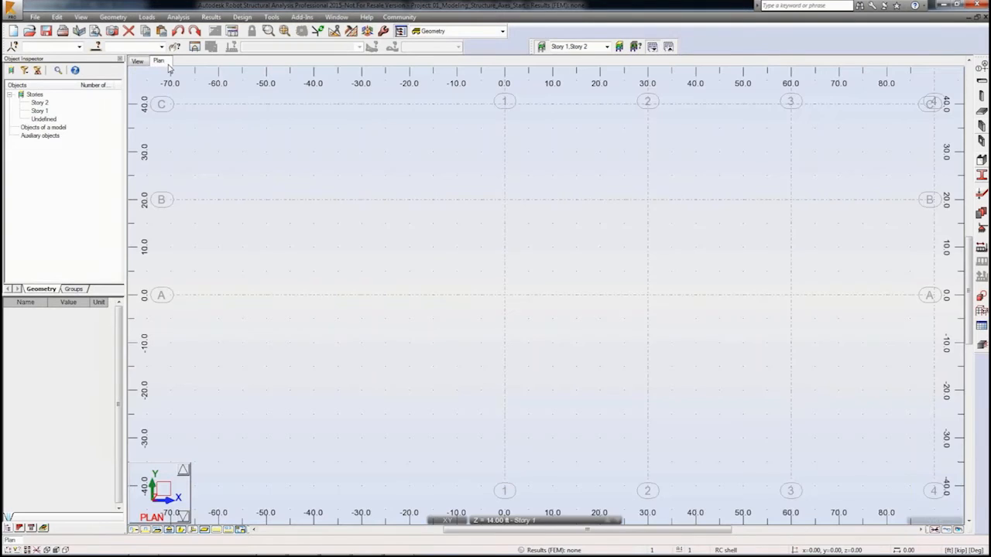
pyautogui.click(504, 520)
pyautogui.click(507, 497)
pyautogui.moveTo(617, 394); pyautogui.dragTo(463, 504, button='middle')
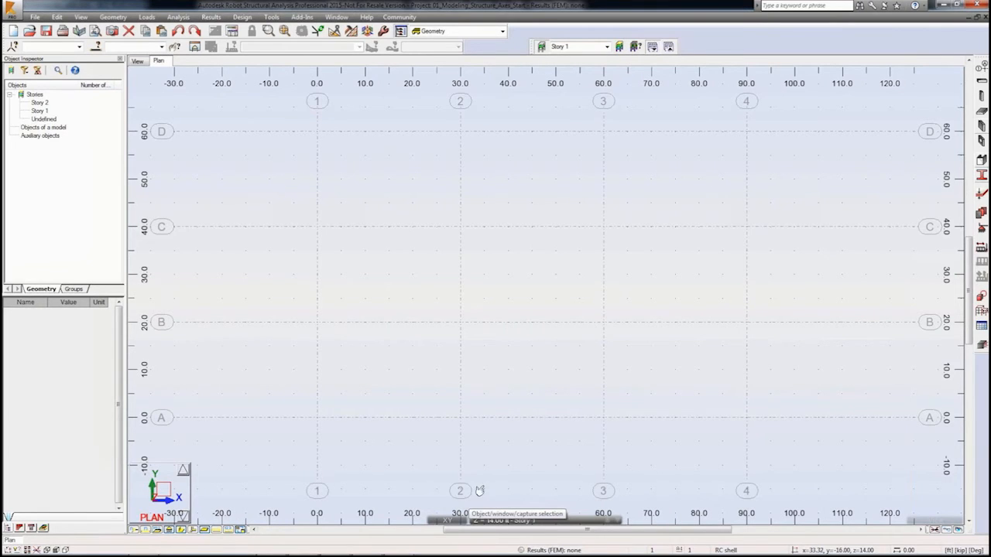
pyautogui.click(981, 175)
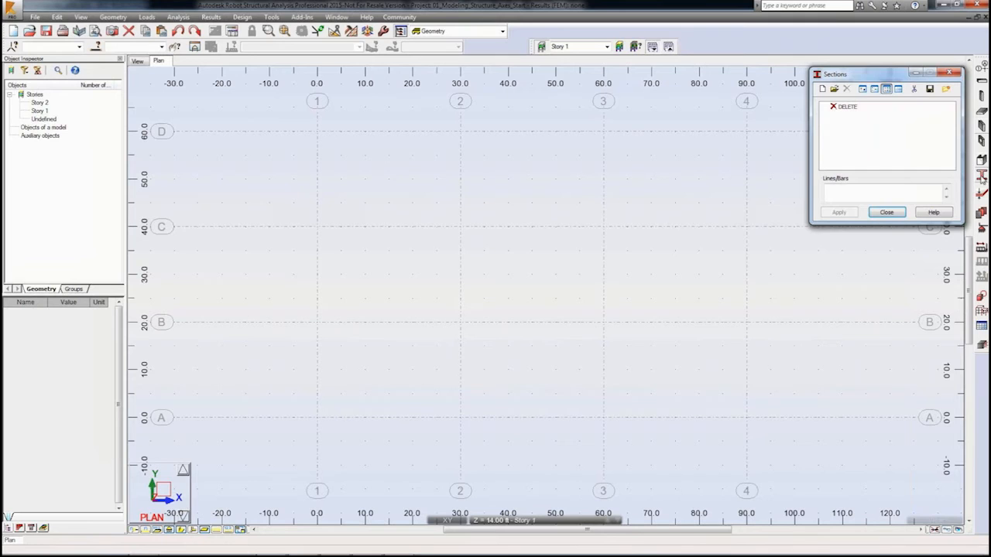
pyautogui.click(822, 89)
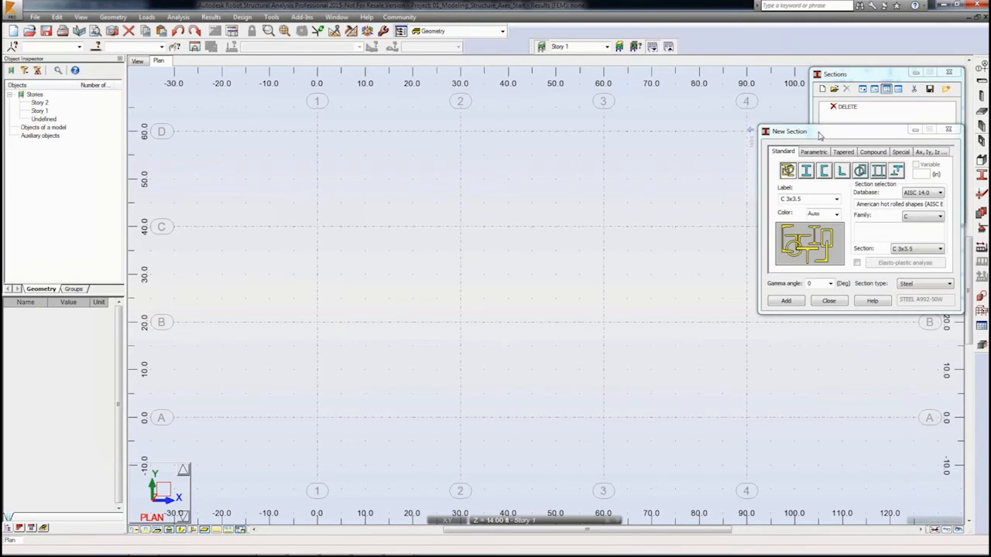
pyautogui.moveTo(820, 136); pyautogui.dragTo(639, 168)
pyautogui.click(756, 251)
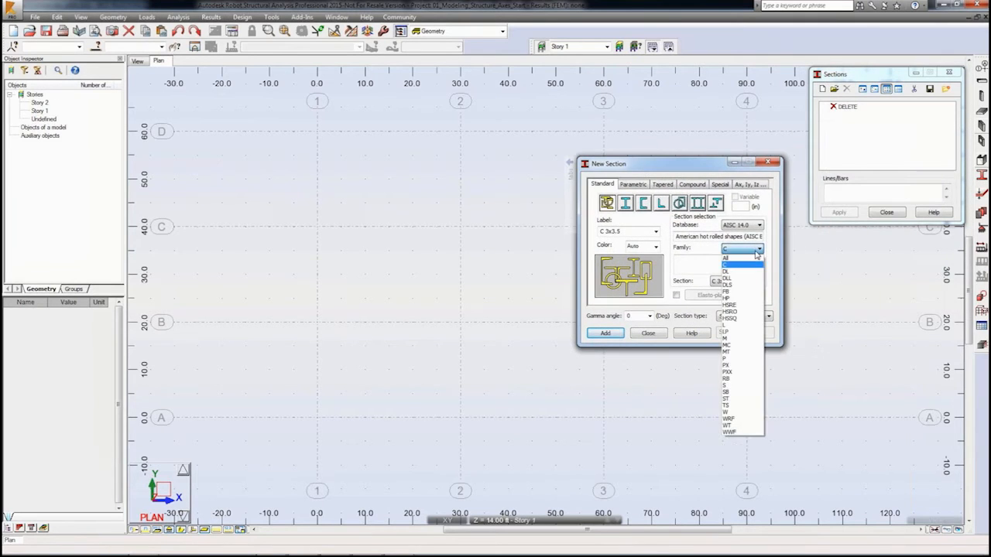
pyautogui.click(748, 321)
pyautogui.click(760, 281)
pyautogui.scroll(-6, 749, 372)
pyautogui.click(745, 411)
pyautogui.click(605, 334)
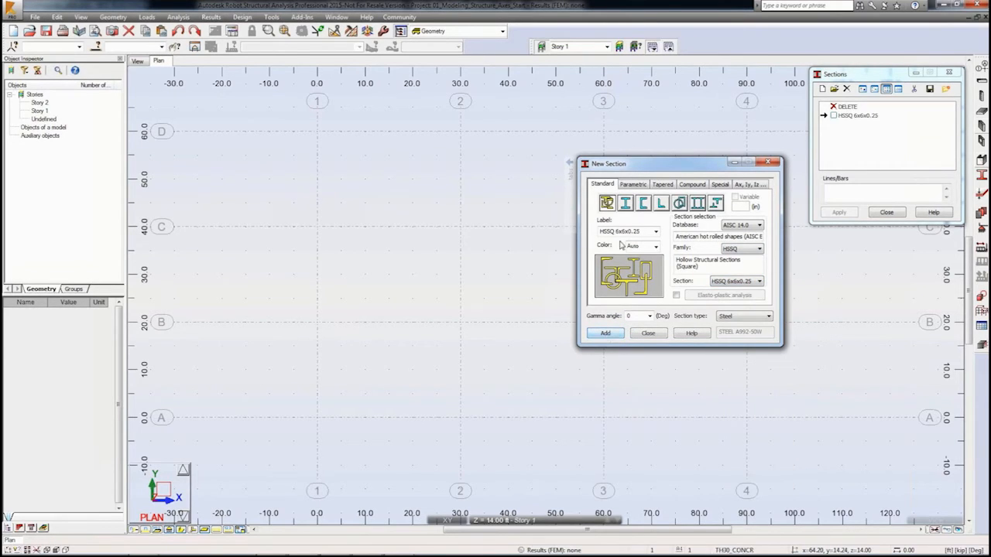
# Step: Add the W 12x19 wide-flange section to the section list
pyautogui.click(626, 203)
pyautogui.click(743, 249)
pyautogui.click(736, 289)
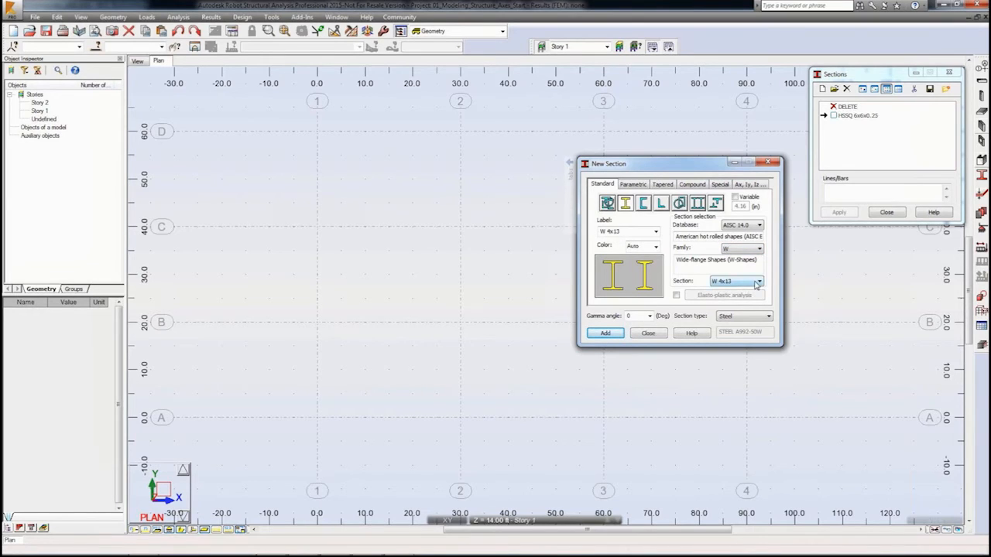
pyautogui.click(759, 283)
pyautogui.moveTo(787, 307); pyautogui.dragTo(787, 319)
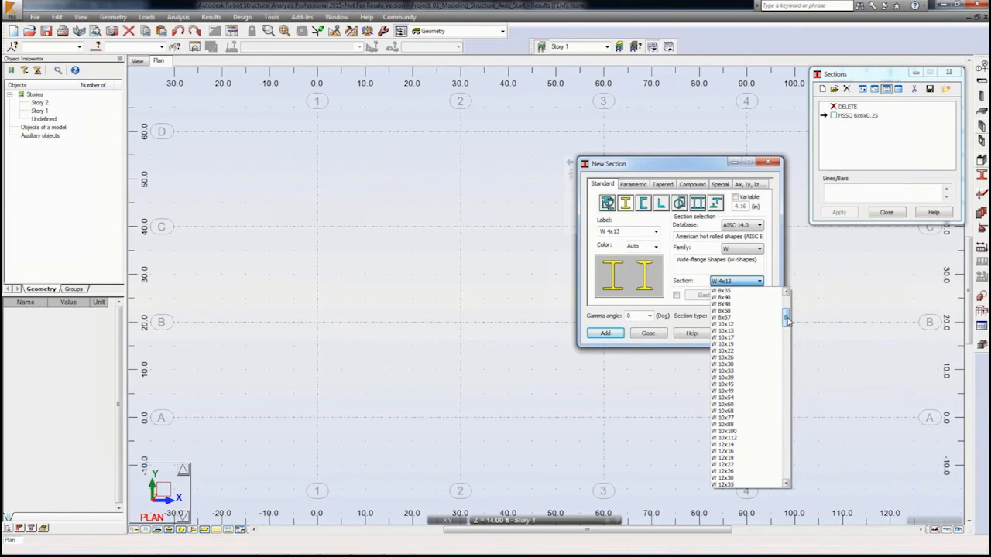
pyautogui.click(747, 458)
pyautogui.click(606, 334)
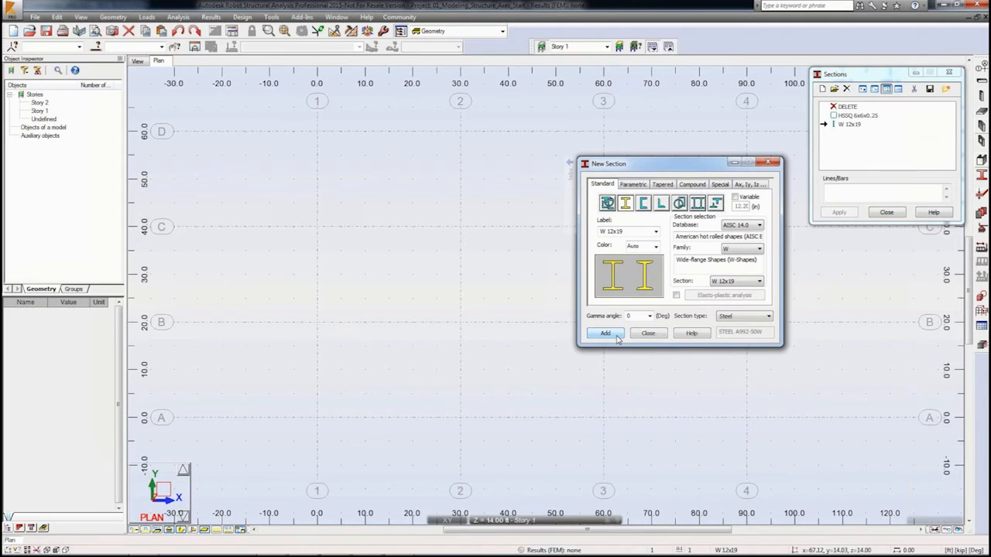
# Step: Add the W 18x35, W 10x49 and W 10x15 wide-flange sections to the section list
pyautogui.click(759, 281)
pyautogui.moveTo(787, 330); pyautogui.dragTo(787, 378)
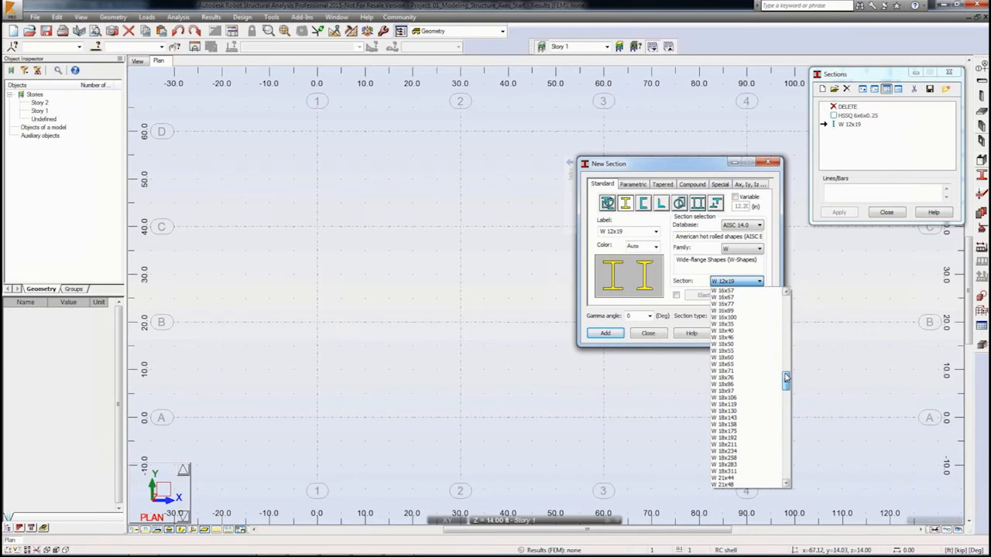
pyautogui.click(728, 359)
pyautogui.click(610, 334)
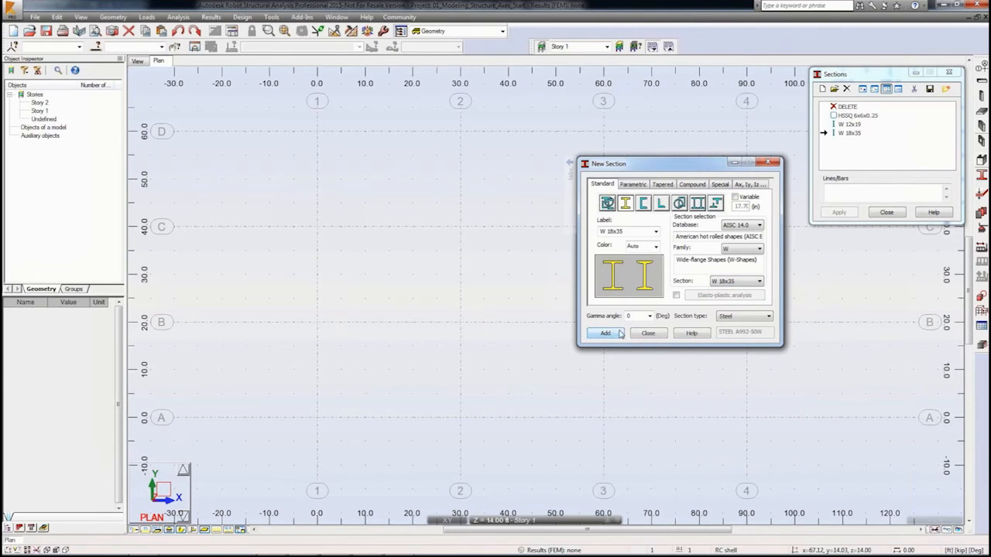
pyautogui.click(759, 281)
pyautogui.moveTo(786, 385); pyautogui.dragTo(787, 319)
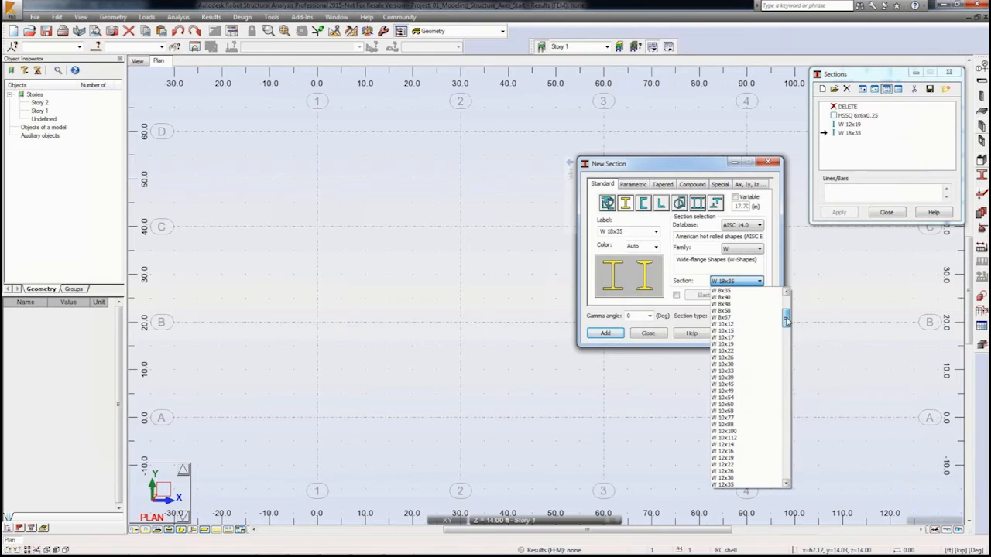
pyautogui.click(727, 391)
pyautogui.click(618, 334)
pyautogui.click(758, 281)
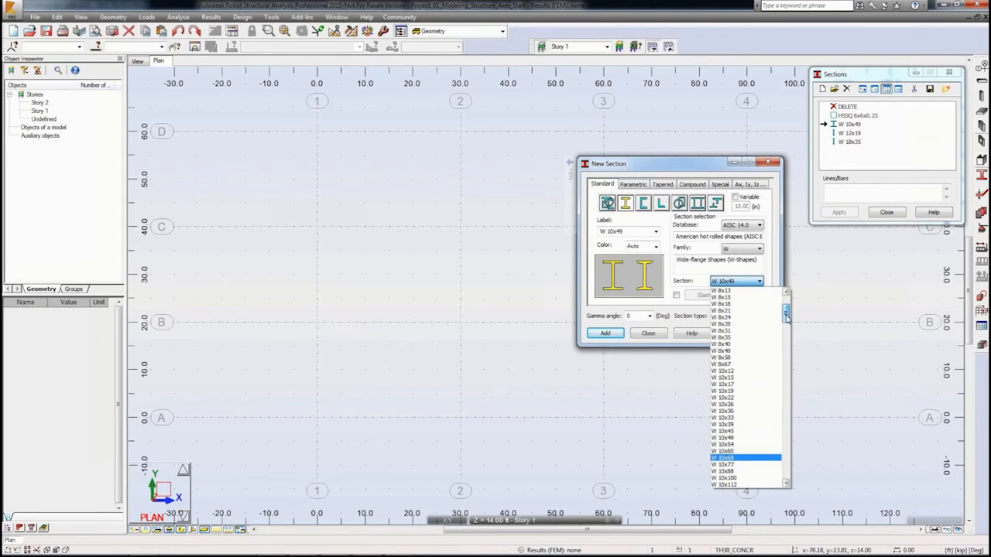
pyautogui.click(753, 378)
pyautogui.click(607, 334)
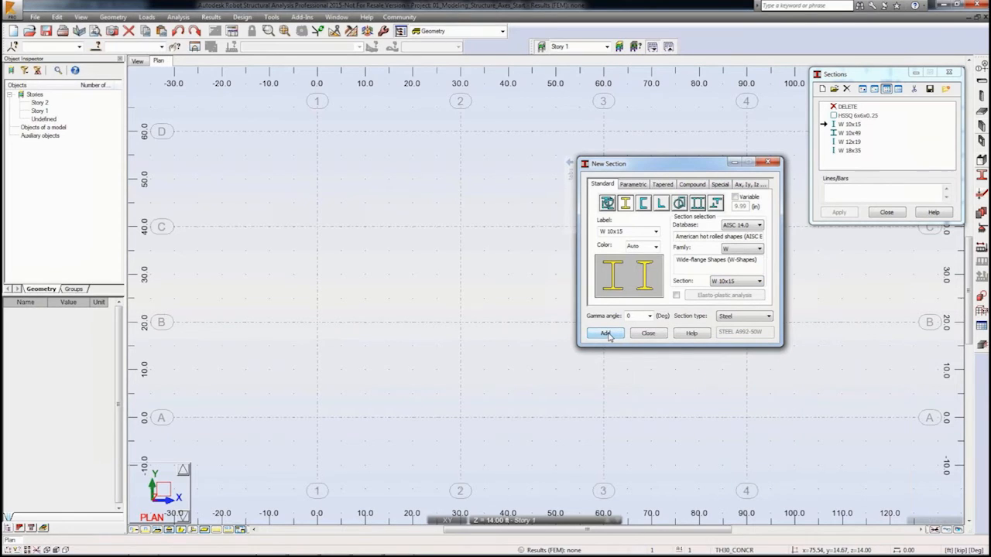
# Step: Add the 14K1 K-series joist section as a Joist/Joist Girder type and close the section dialogs
pyautogui.click(736, 317)
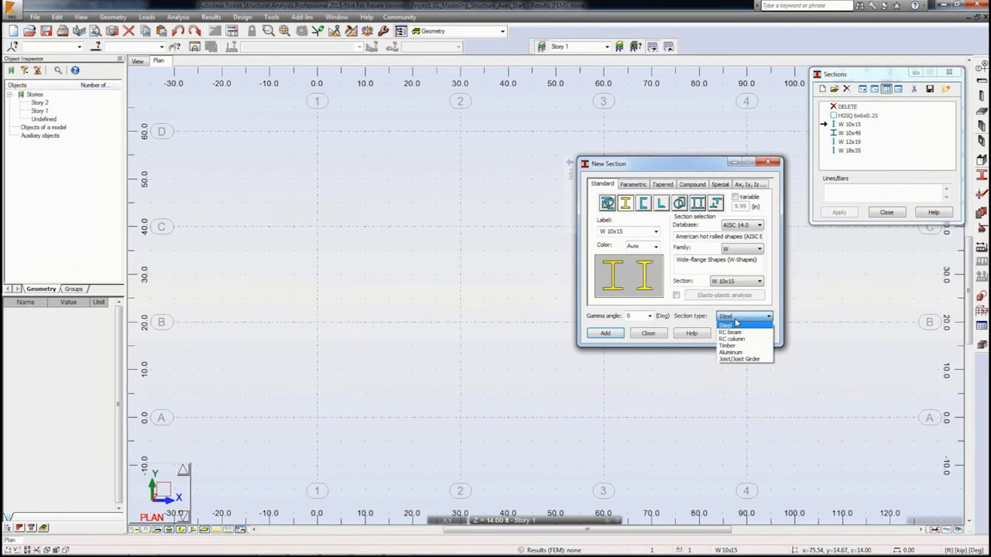
pyautogui.click(739, 361)
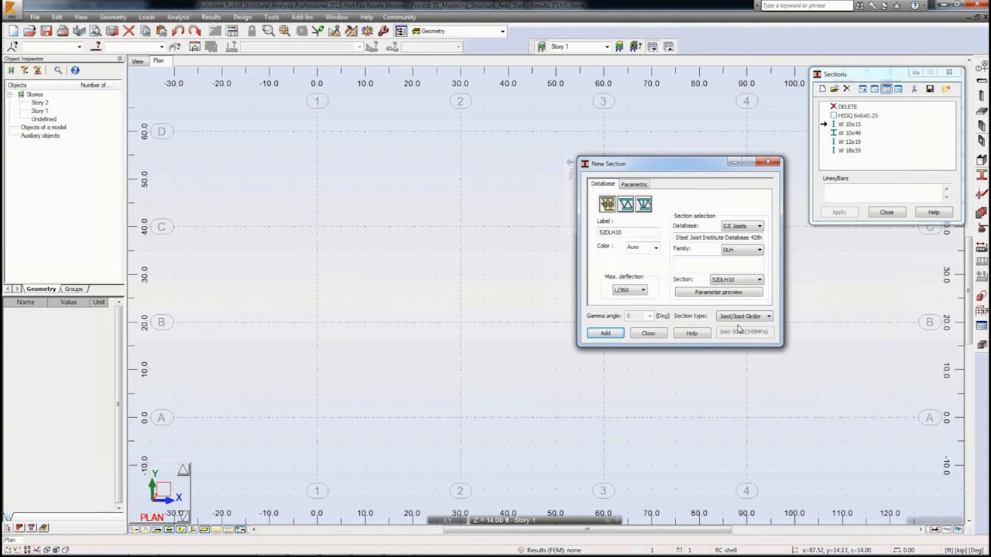
pyautogui.click(760, 250)
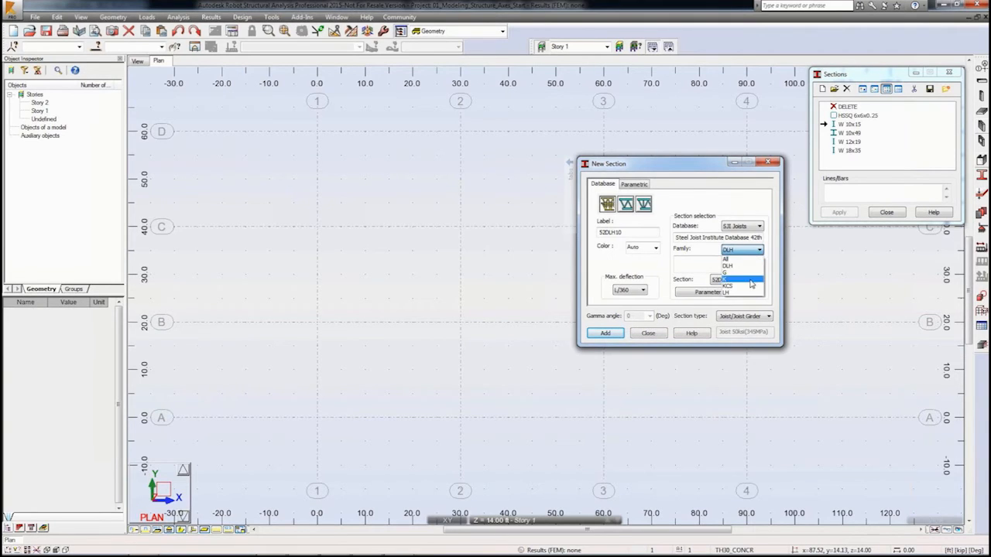
pyautogui.click(742, 280)
pyautogui.click(757, 279)
pyautogui.click(740, 323)
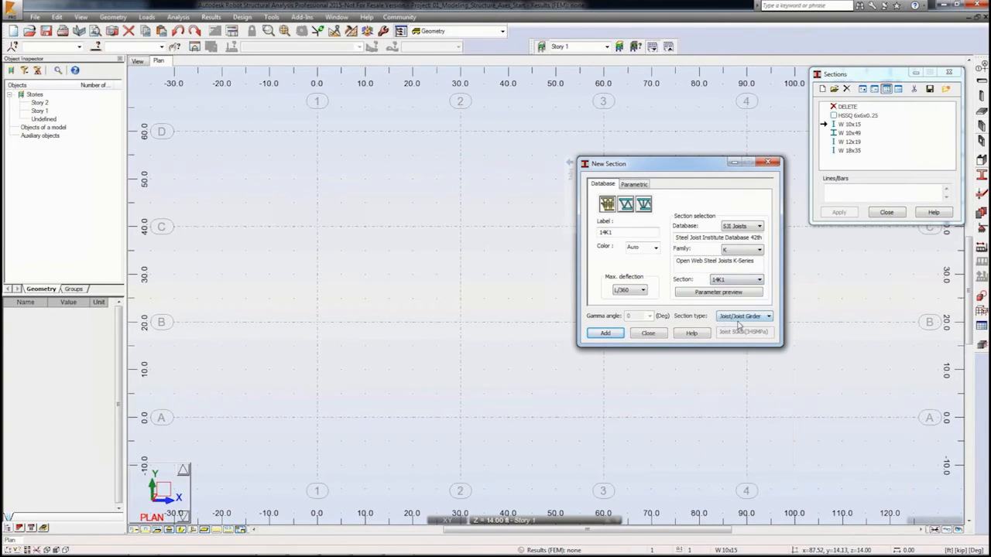
pyautogui.click(607, 333)
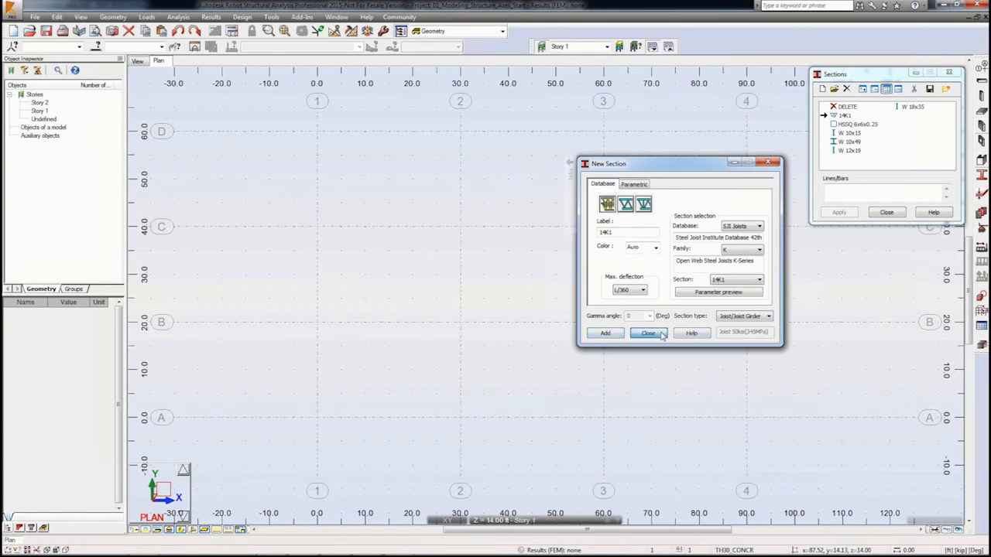
pyautogui.click(648, 333)
pyautogui.click(887, 212)
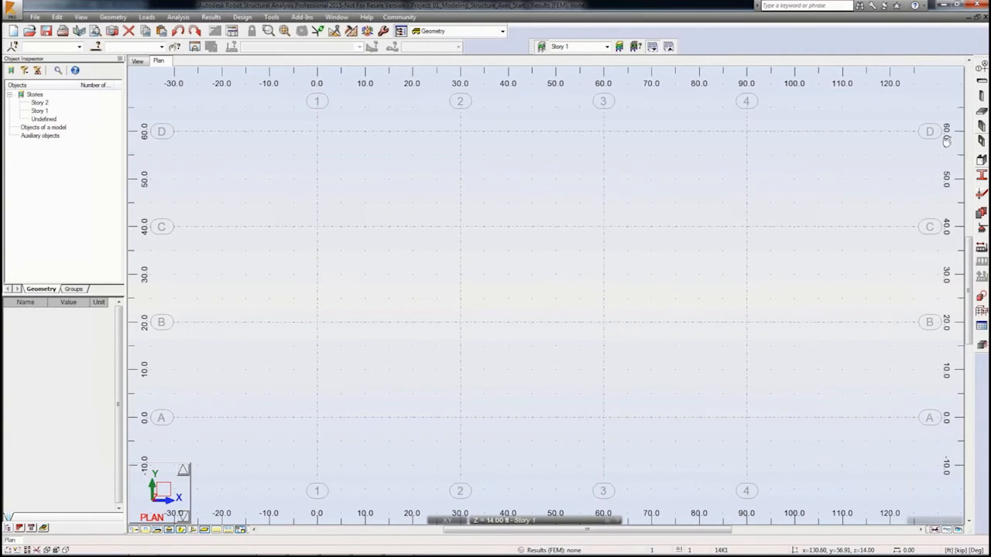
# Step: Place W 10x49 steel columns, 14 ft high, at all sixteen grid intersections of axes 1–4 and A–D on Story 1
pyautogui.click(982, 97)
pyautogui.click(937, 144)
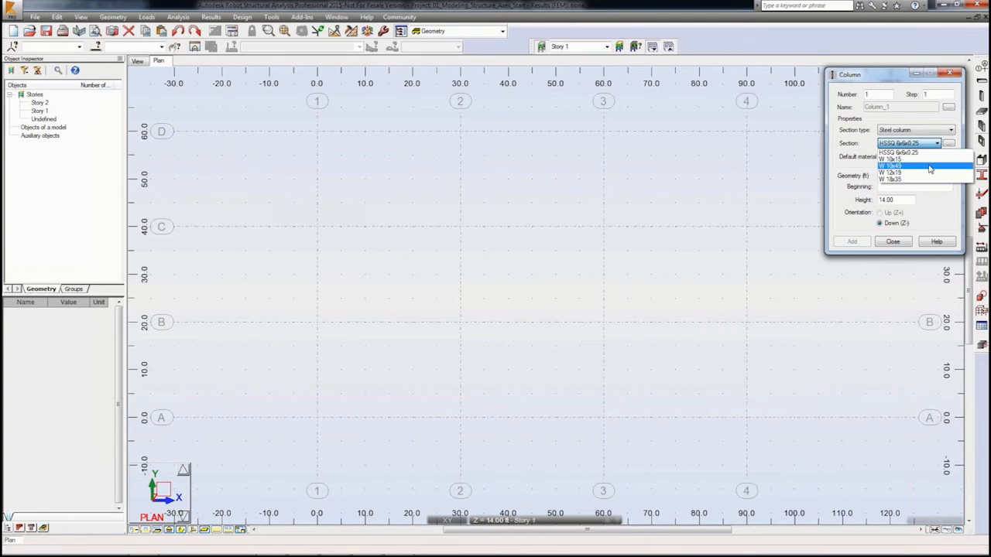
pyautogui.click(930, 167)
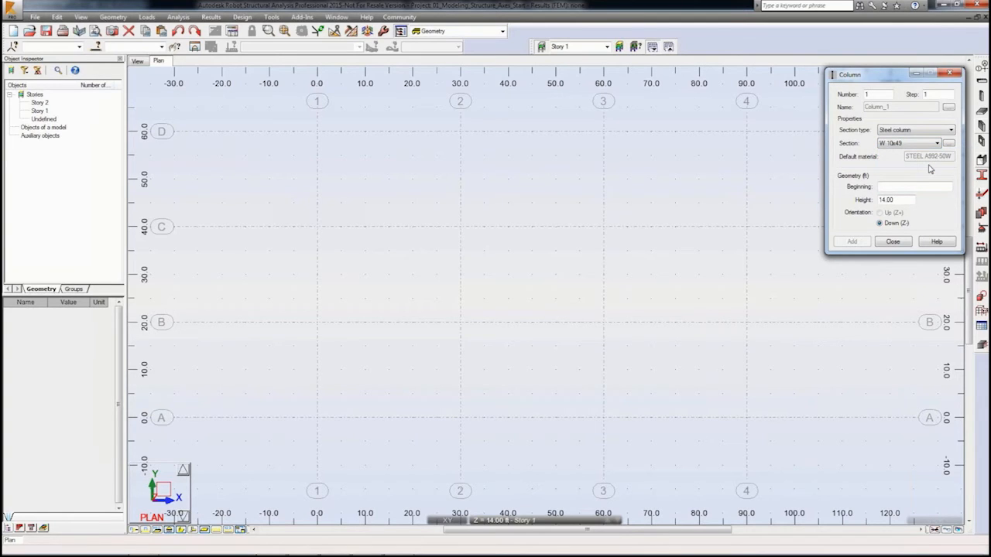
pyautogui.click(916, 186)
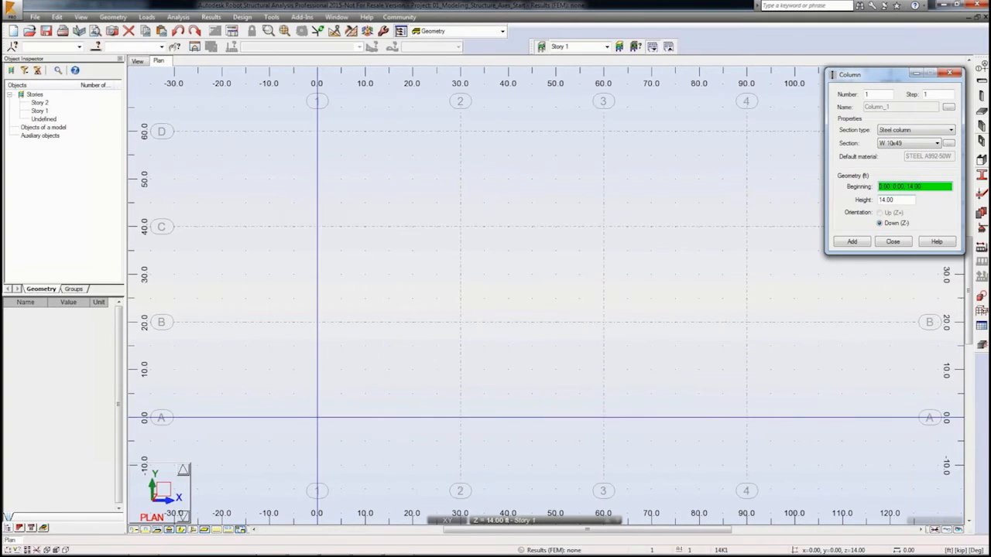
pyautogui.click(317, 417)
pyautogui.click(317, 322)
pyautogui.click(316, 226)
pyautogui.click(317, 131)
pyautogui.click(460, 417)
pyautogui.click(460, 323)
pyautogui.click(460, 226)
pyautogui.click(460, 131)
pyautogui.click(603, 417)
pyautogui.click(603, 322)
pyautogui.click(603, 226)
pyautogui.click(603, 131)
pyautogui.click(746, 417)
pyautogui.click(746, 322)
pyautogui.click(746, 226)
pyautogui.click(746, 131)
pyautogui.click(891, 242)
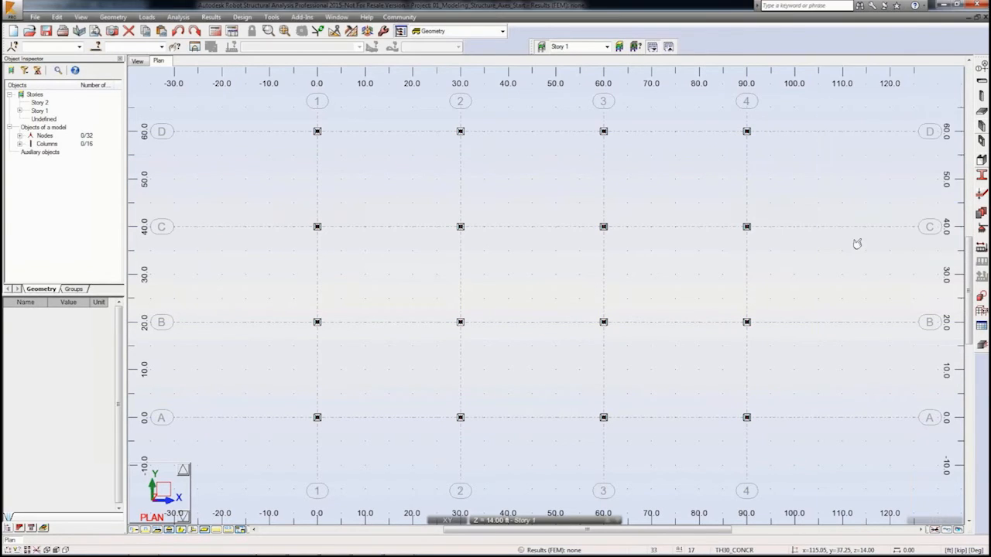
# Step: In the 3D view, draw W 18x35 steel beams along grid lines 1 to 4 from axis A to axis D at Story 1
pyautogui.click(140, 62)
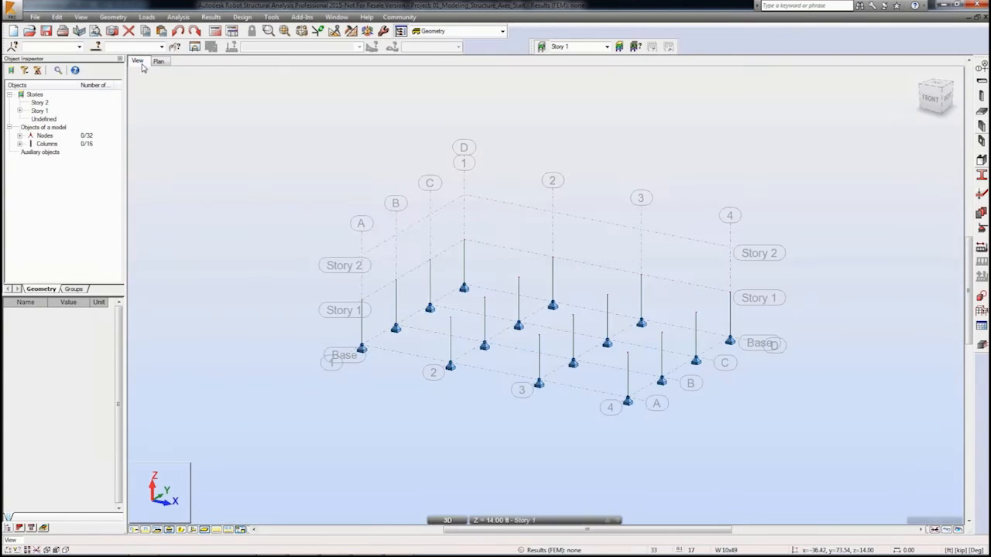
pyautogui.scroll(5, 608, 371)
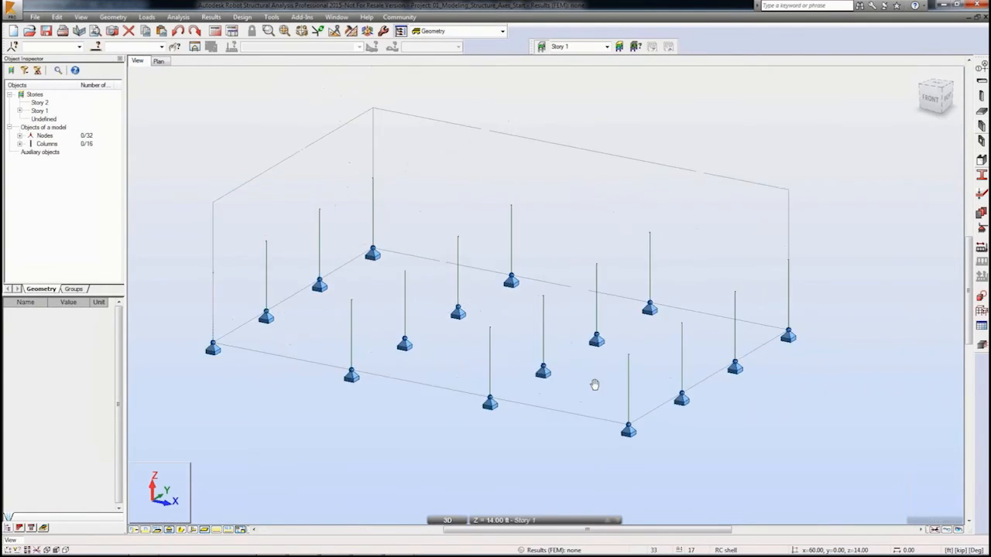
pyautogui.moveTo(593, 385); pyautogui.dragTo(580, 400, button='middle')
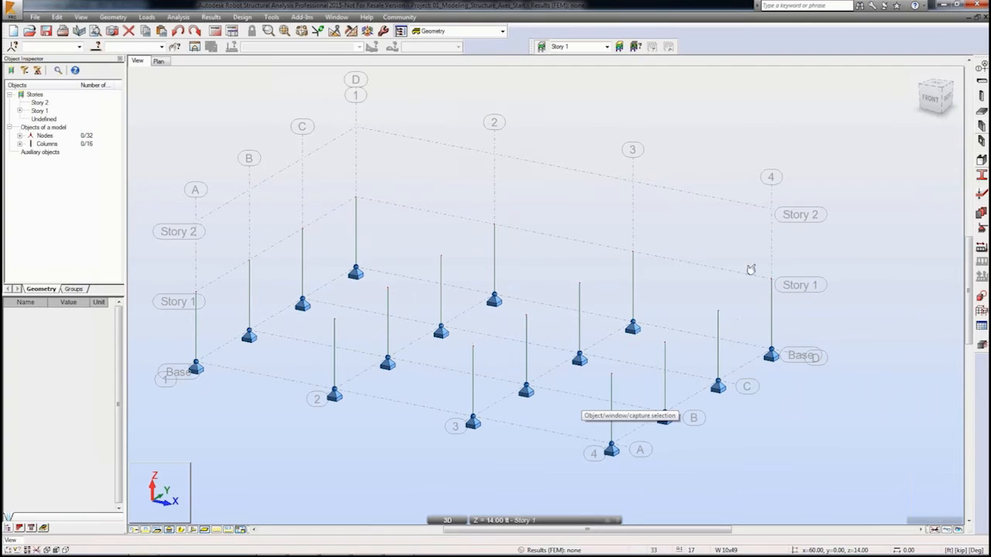
pyautogui.click(982, 82)
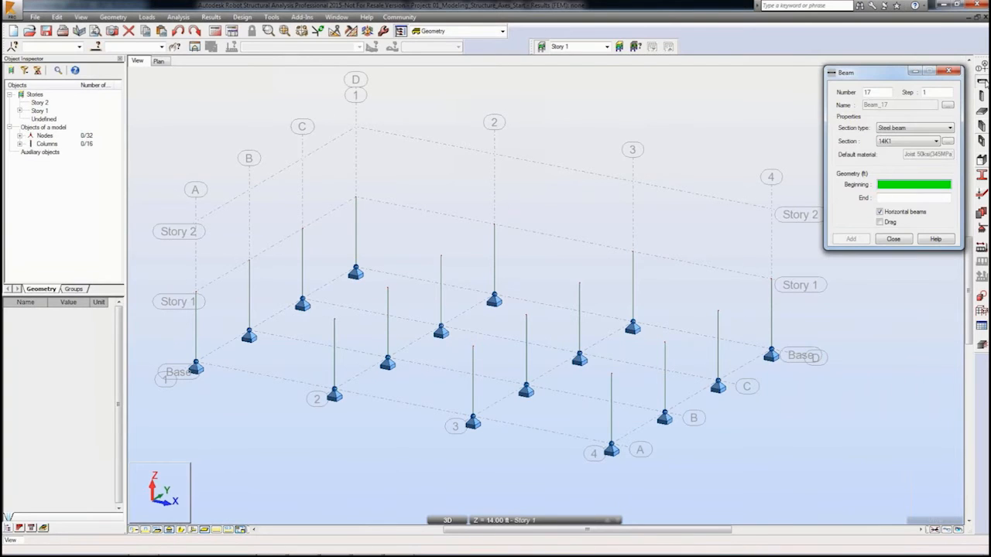
pyautogui.click(935, 141)
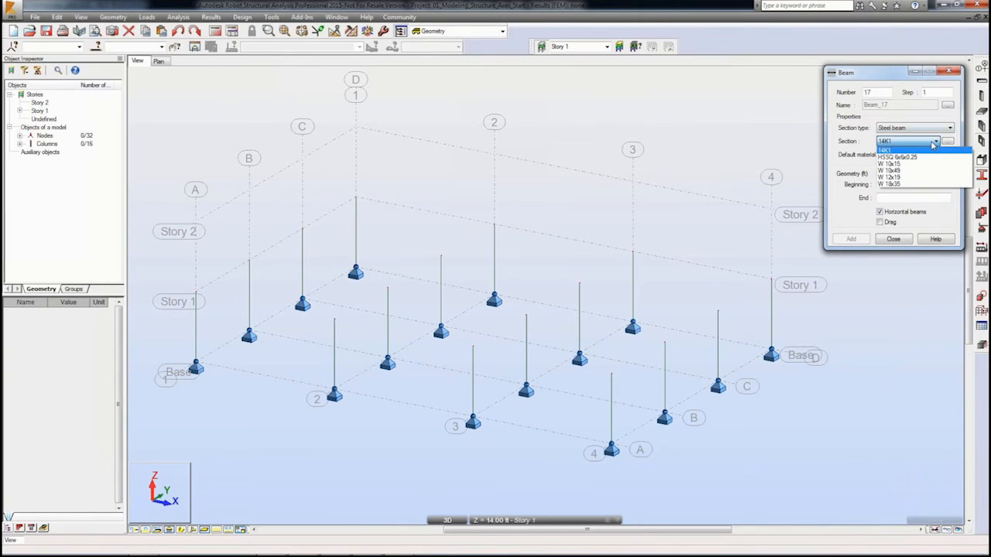
pyautogui.click(906, 183)
pyautogui.click(906, 183)
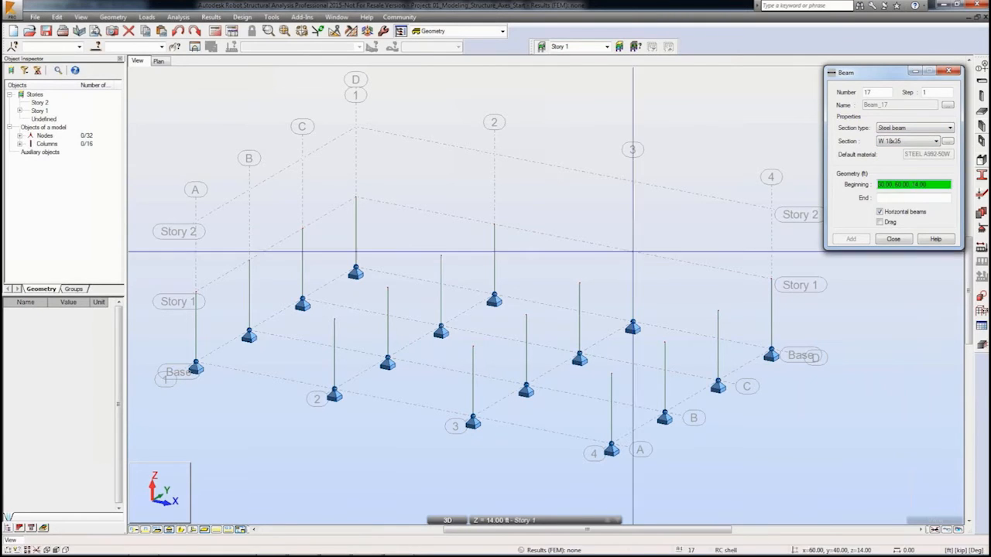
pyautogui.click(195, 292)
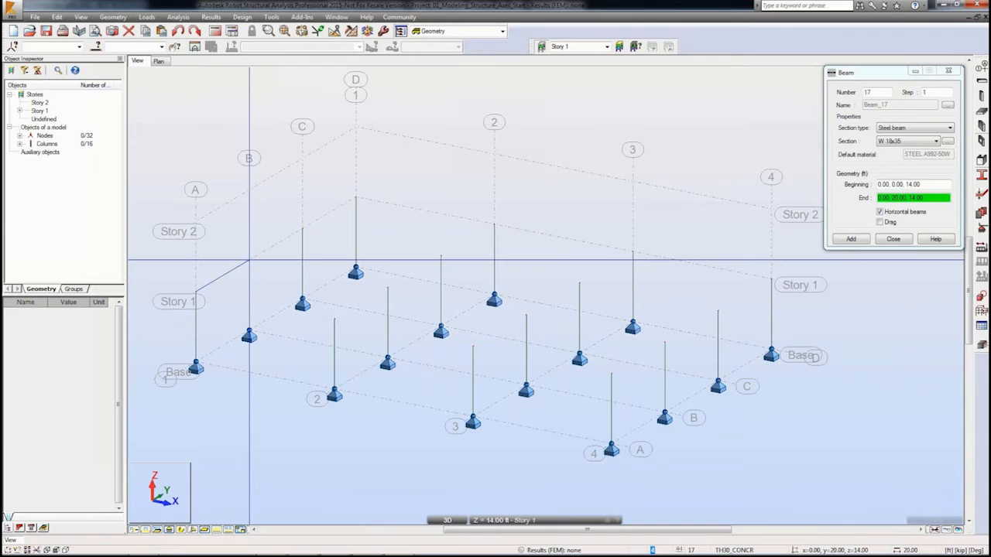
pyautogui.click(248, 261)
pyautogui.click(248, 261)
pyautogui.click(302, 229)
pyautogui.click(302, 229)
pyautogui.click(355, 198)
pyautogui.click(335, 318)
pyautogui.click(388, 288)
pyautogui.click(388, 288)
pyautogui.click(440, 256)
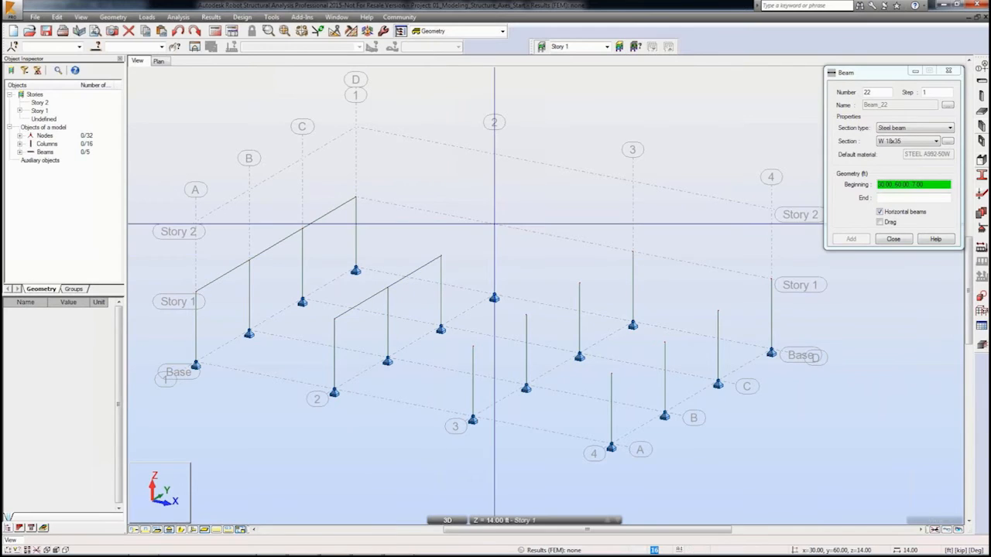
pyautogui.click(441, 256)
pyautogui.click(494, 224)
pyautogui.click(473, 347)
pyautogui.click(526, 315)
pyautogui.click(527, 314)
pyautogui.click(579, 283)
pyautogui.click(579, 284)
pyautogui.click(632, 251)
pyautogui.click(612, 375)
pyautogui.click(665, 344)
pyautogui.click(664, 344)
pyautogui.click(719, 312)
pyautogui.click(718, 312)
pyautogui.click(771, 279)
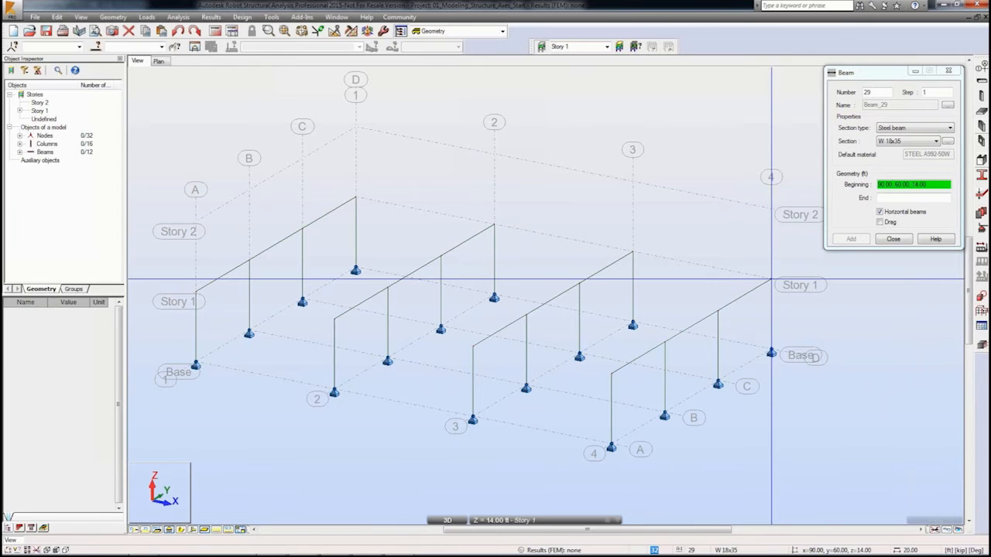
# Step: Turn on the display of section names on bars in the view
pyautogui.click(80, 16)
pyautogui.click(93, 131)
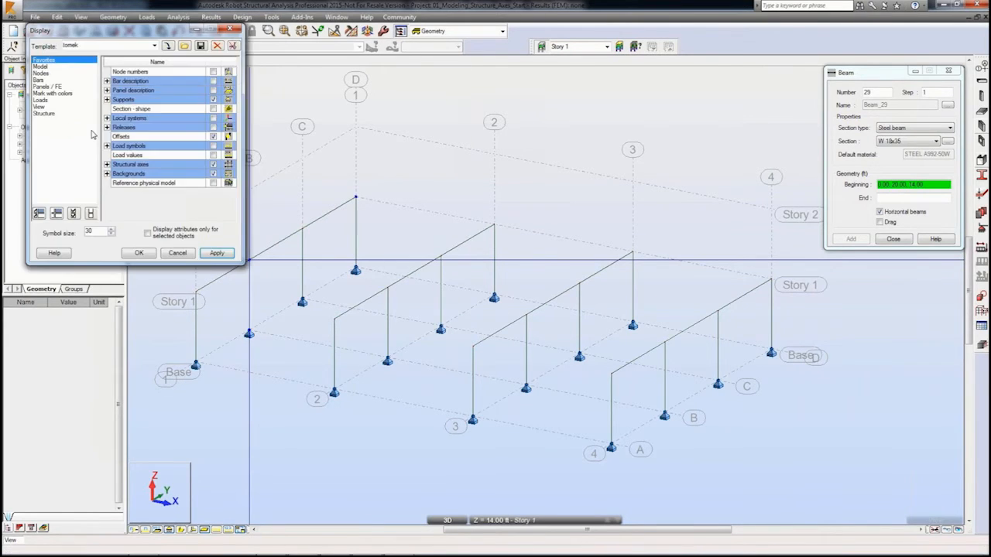
pyautogui.click(42, 81)
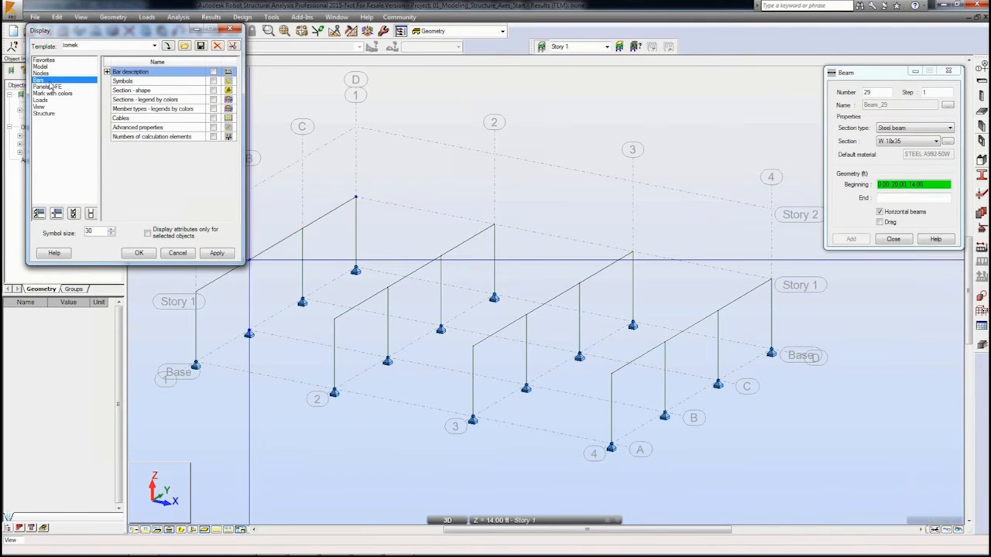
pyautogui.click(108, 72)
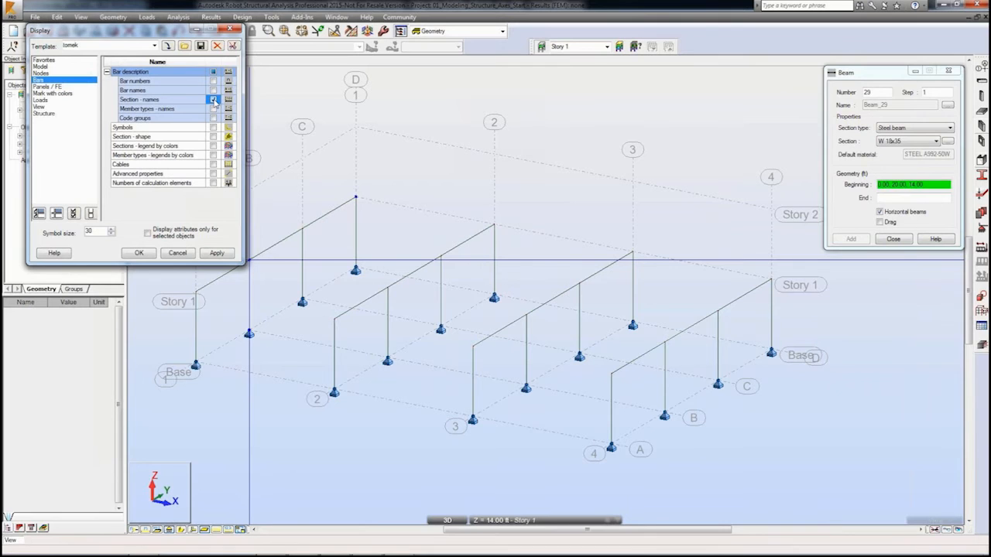
pyautogui.click(217, 254)
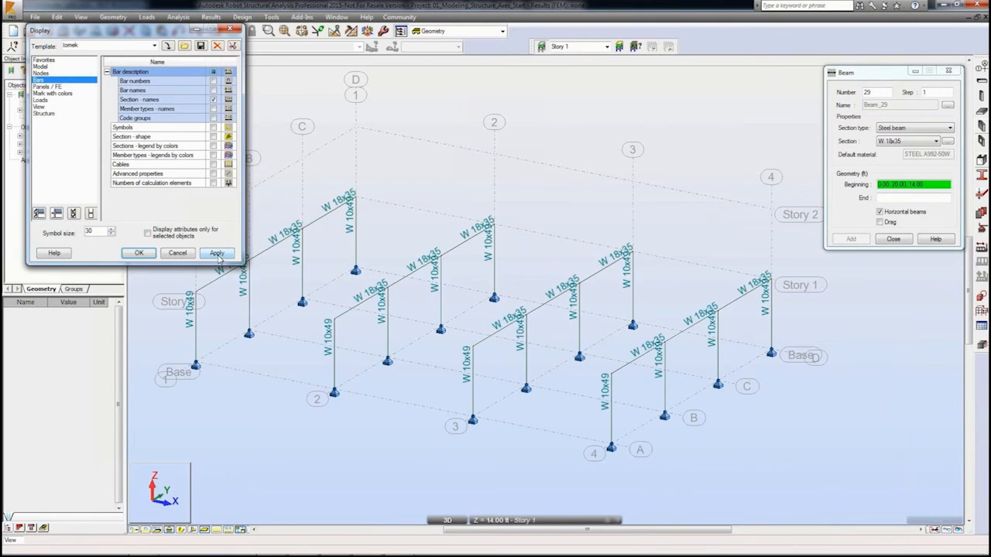
pyautogui.click(139, 254)
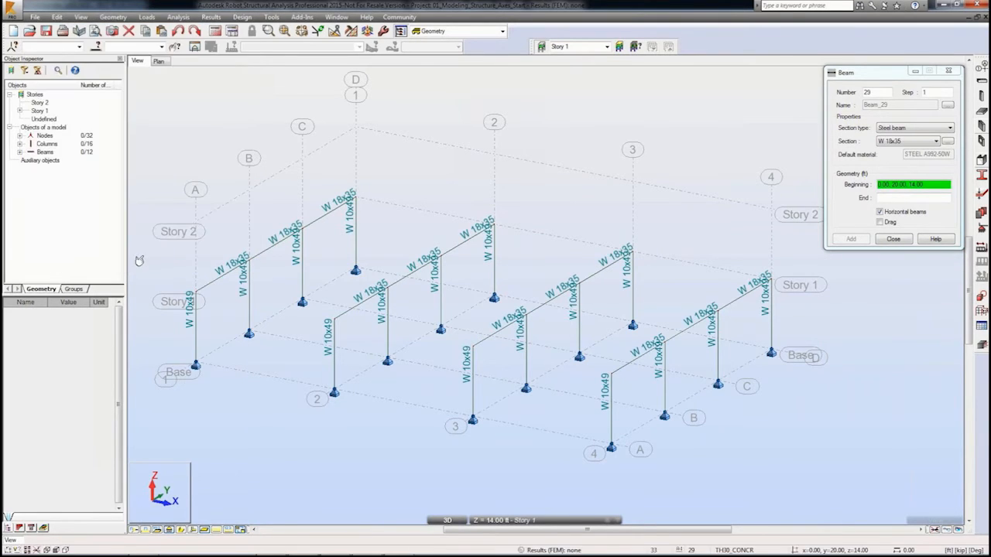
# Step: Assign the hot-key D to the View Display command in the keyboard customization
pyautogui.click(271, 17)
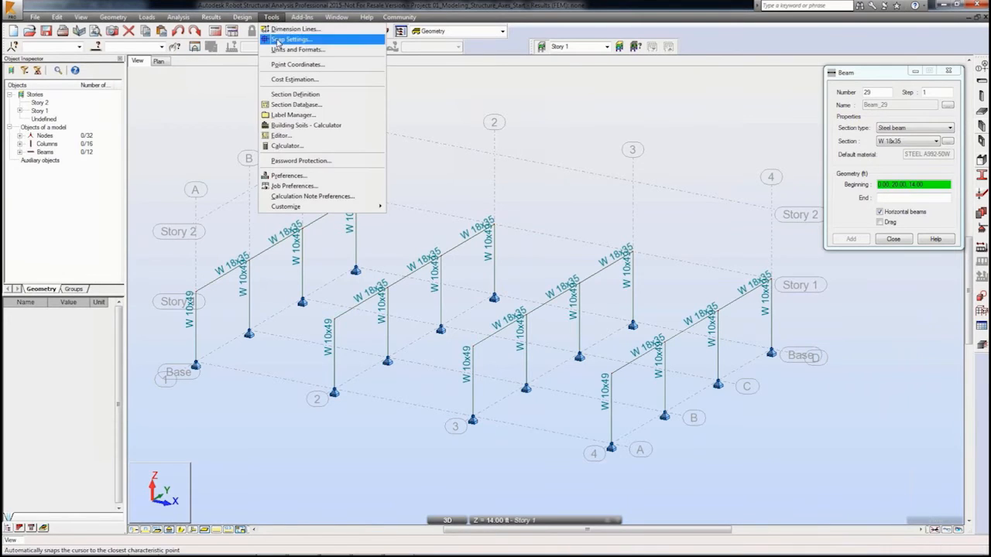
pyautogui.moveTo(292, 206)
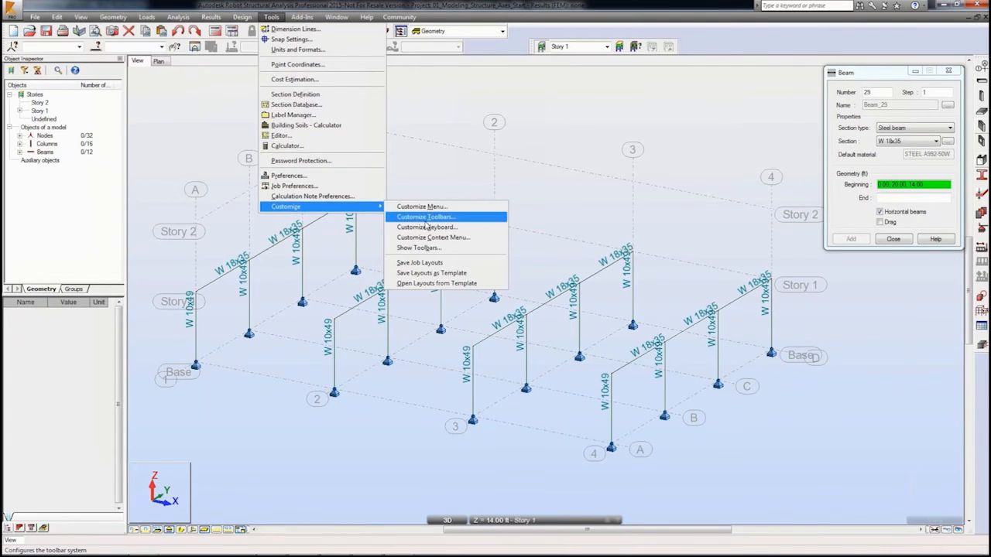
pyautogui.click(423, 228)
pyautogui.click(412, 218)
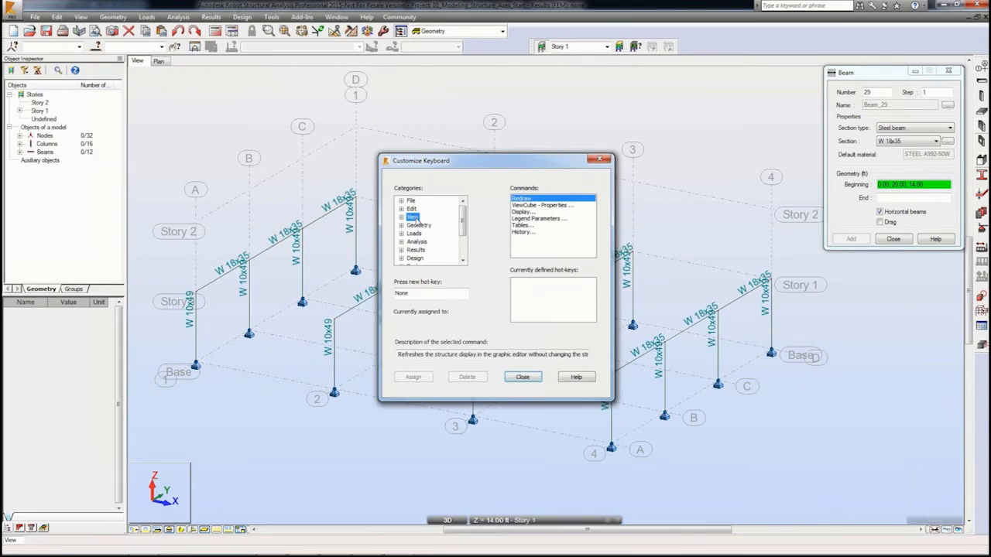
pyautogui.click(527, 212)
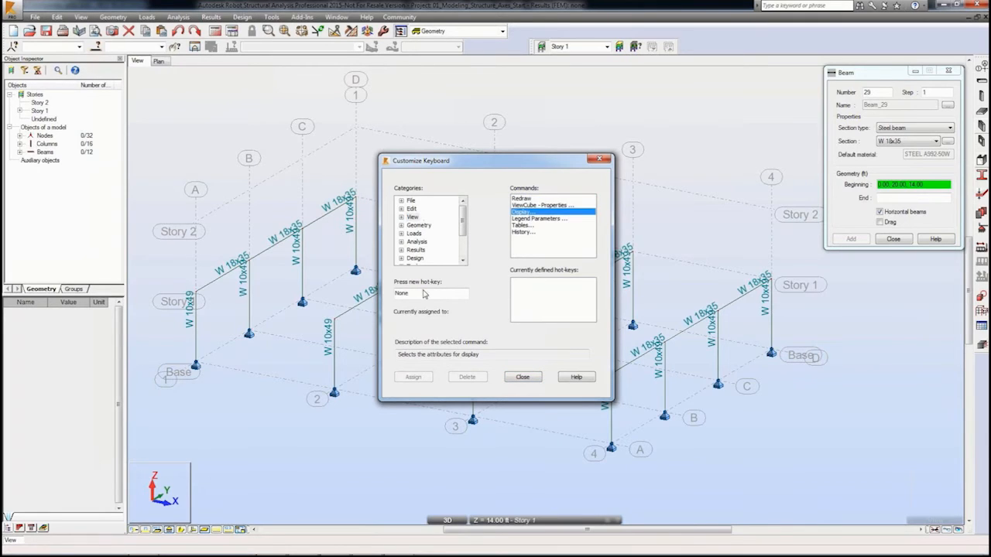
pyautogui.press('d')
pyautogui.click(414, 377)
pyautogui.click(524, 377)
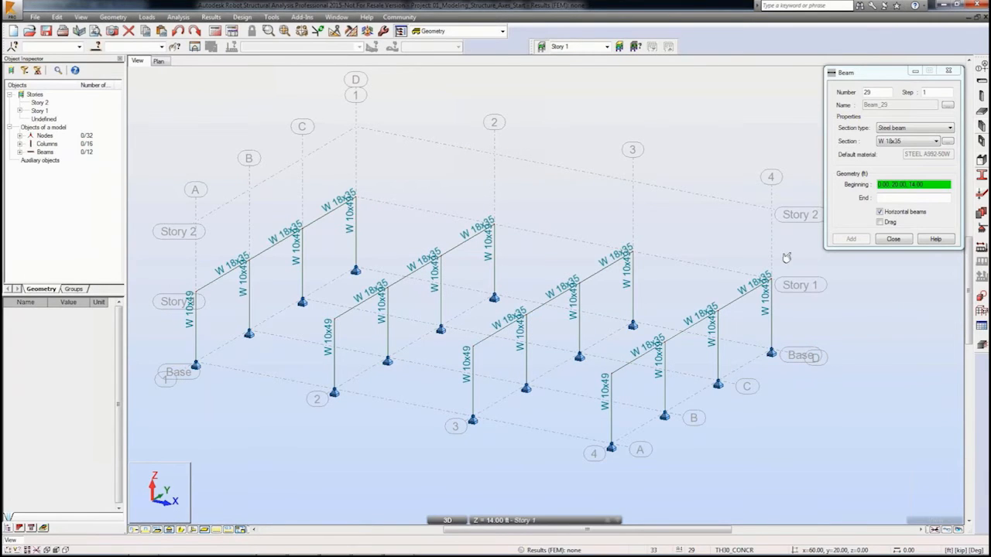
# Step: Switch the beam section to W 12x19 with Drag enabled and draw beams along grid lines A and B from axis 1 to 4
pyautogui.click(938, 141)
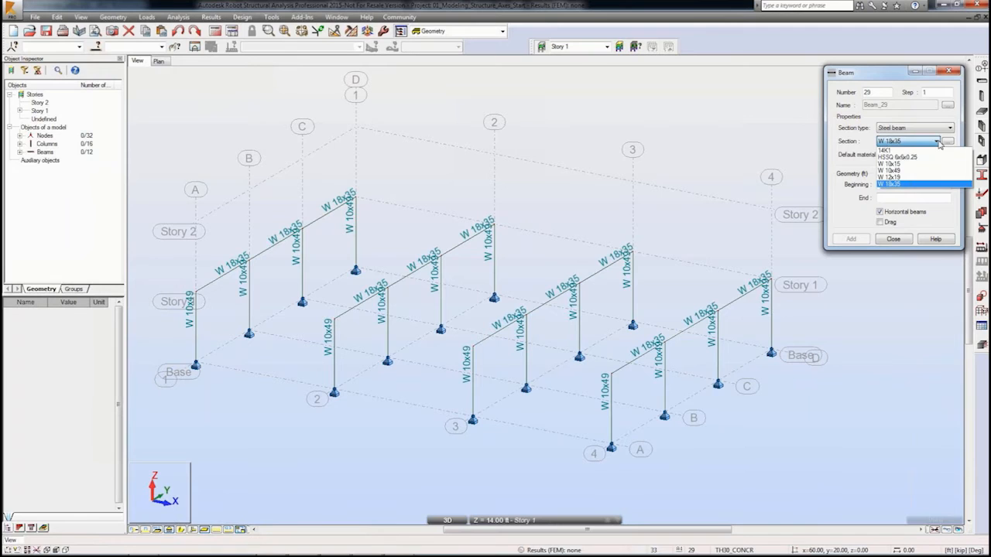
pyautogui.click(898, 178)
pyautogui.click(897, 183)
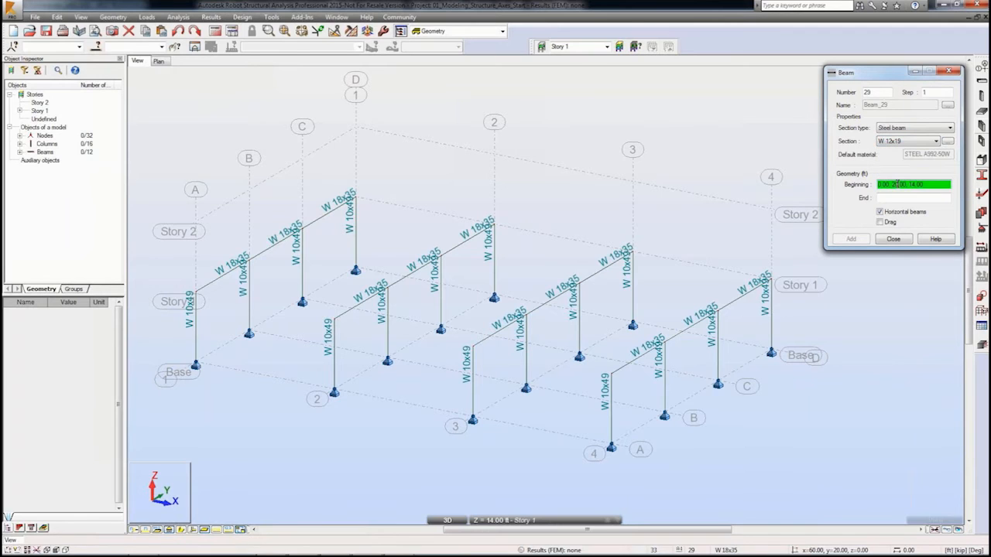
pyautogui.click(880, 224)
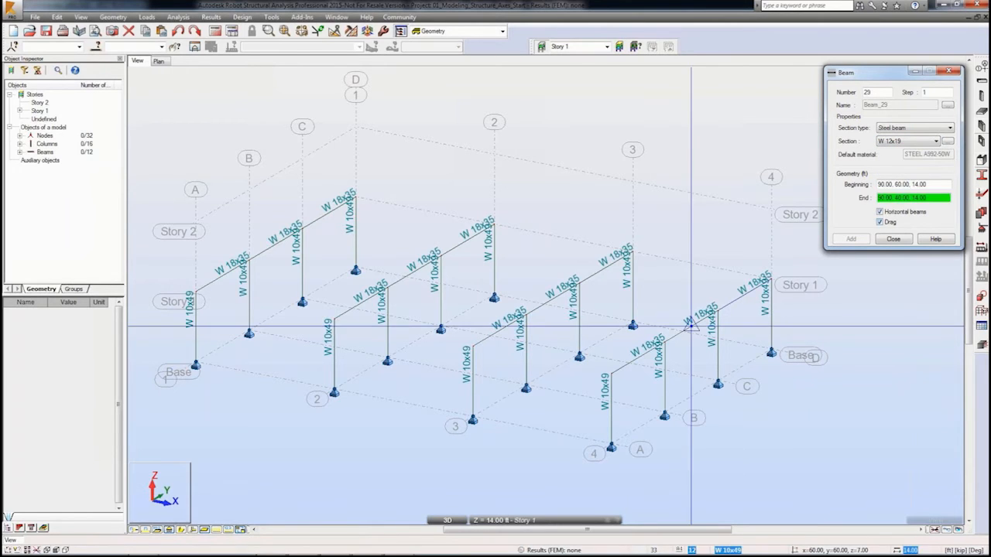
pyautogui.moveTo(196, 291); pyautogui.dragTo(472, 346)
pyautogui.click(473, 346)
pyautogui.click(612, 374)
pyautogui.press('Escape')
pyautogui.click(249, 260)
pyautogui.click(388, 288)
pyautogui.click(494, 297)
pyautogui.click(633, 326)
pyautogui.press('Escape')
# Step: Draw W 12x19 beams along grid lines C and D from axis 1 to axis 4
pyautogui.click(302, 229)
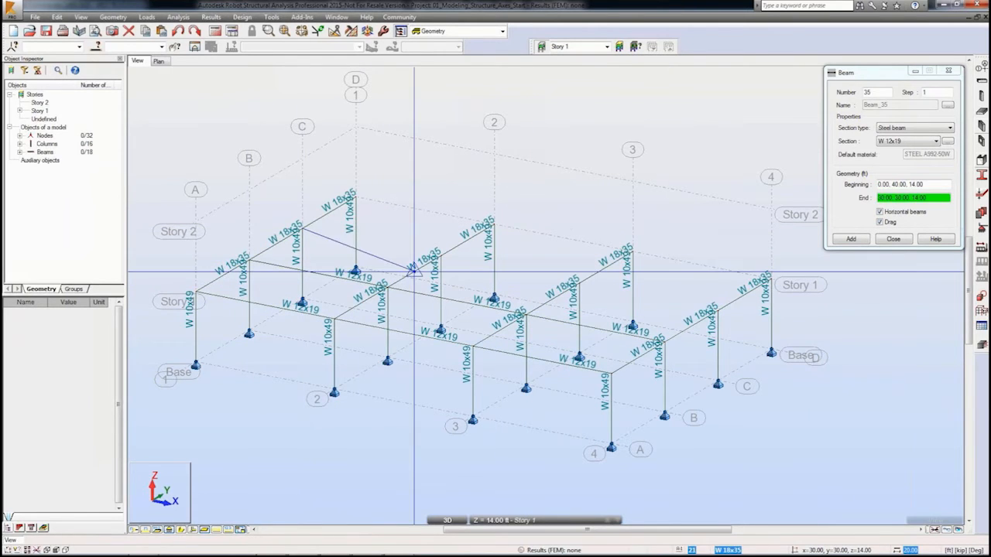
pyautogui.click(441, 257)
pyautogui.click(579, 285)
pyautogui.click(717, 311)
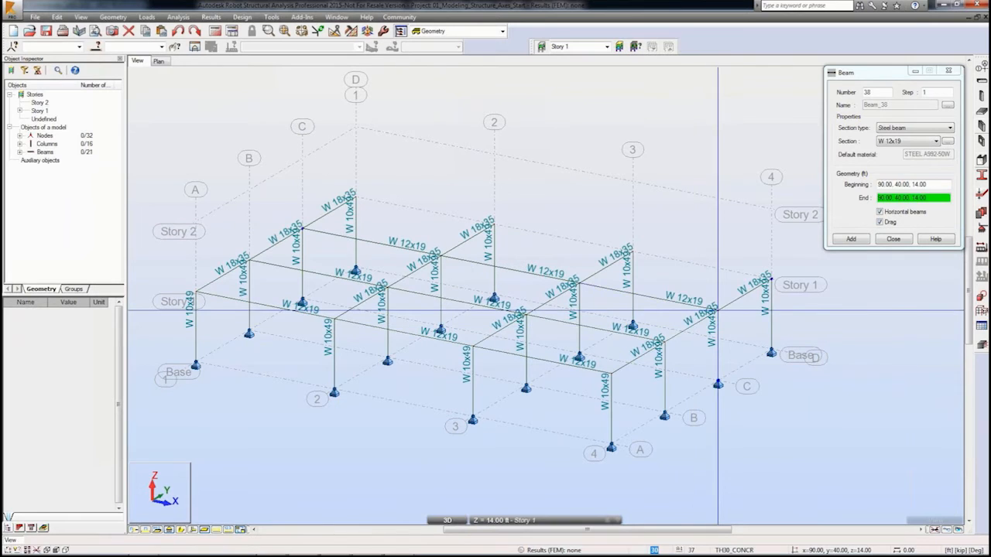
pyautogui.press('Escape')
pyautogui.click(355, 197)
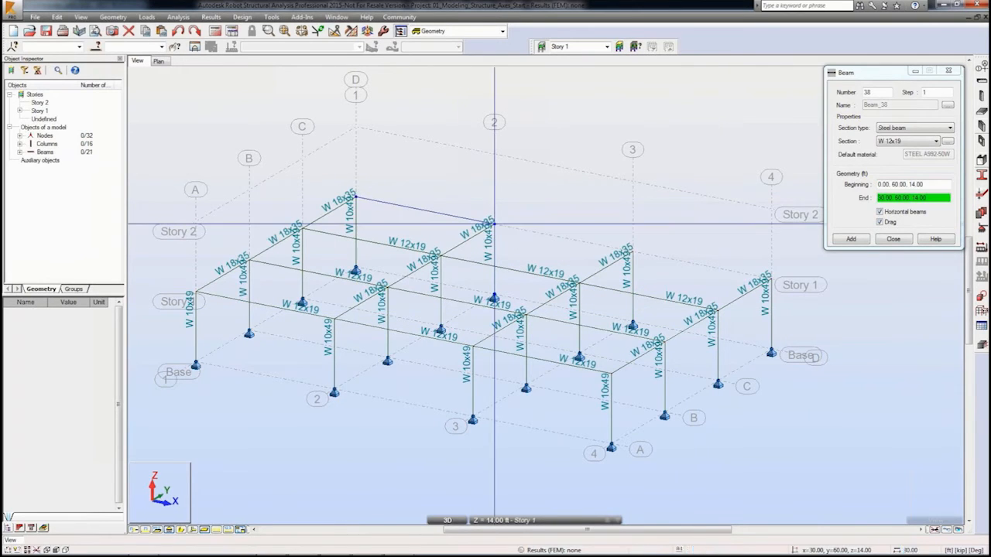
pyautogui.click(494, 224)
pyautogui.click(632, 251)
pyautogui.click(771, 279)
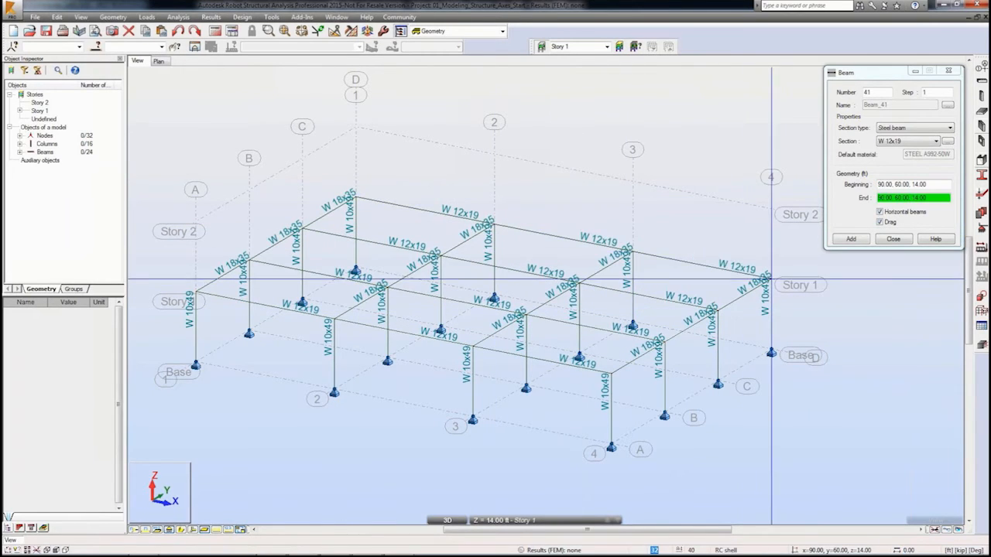
pyautogui.press('Escape')
# Step: Select the W 18x35 beams between A and B on axes 1 and 2 and divide them into 2 segments
pyautogui.rightClick(148, 172)
pyautogui.click(207, 190)
pyautogui.click(231, 271)
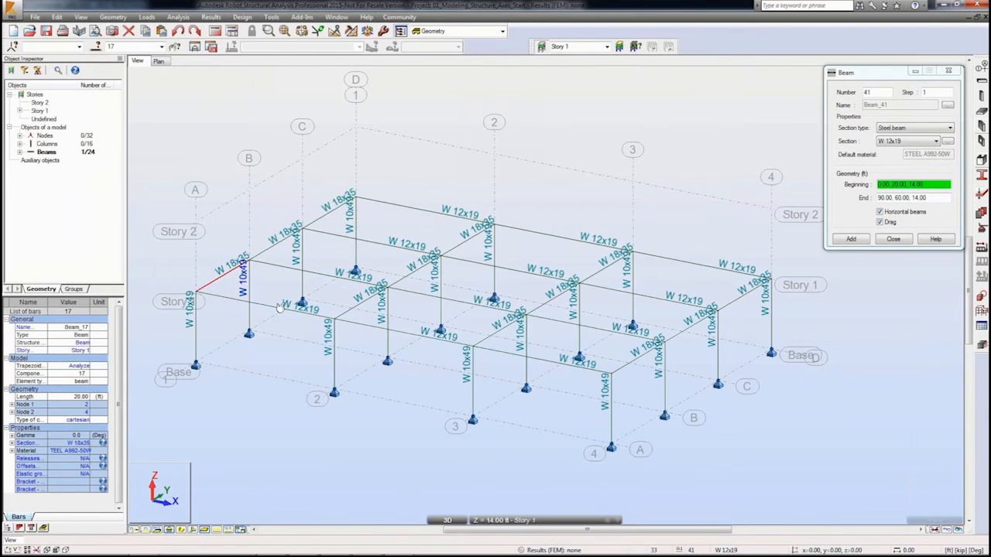
pyautogui.keyDown('ctrl'); pyautogui.click(352, 308); pyautogui.keyUp('ctrl')
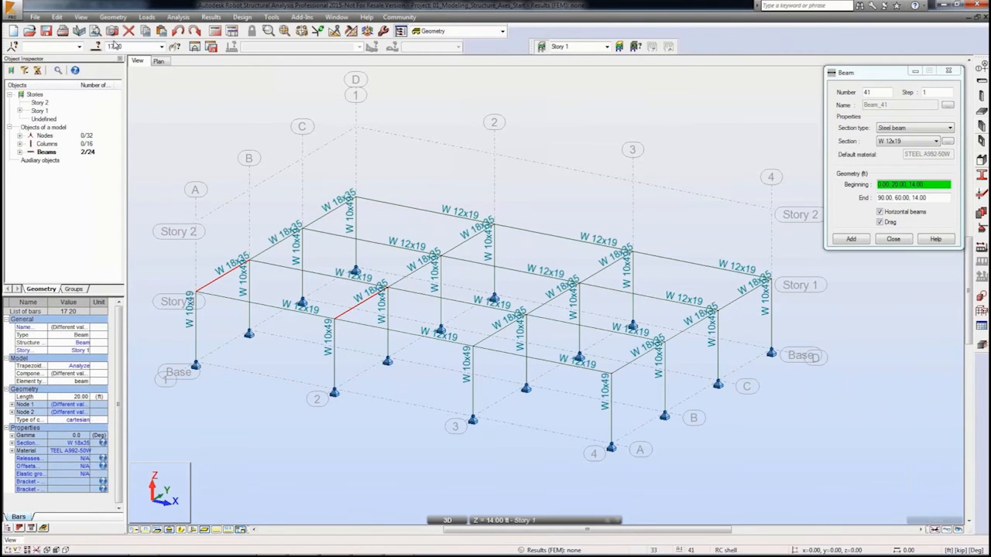
pyautogui.click(108, 17)
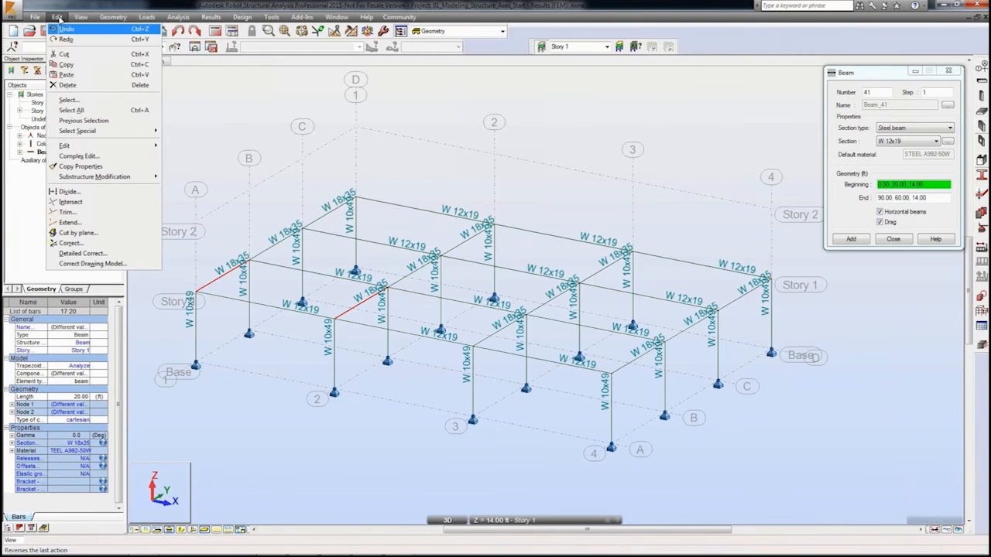
pyautogui.click(79, 192)
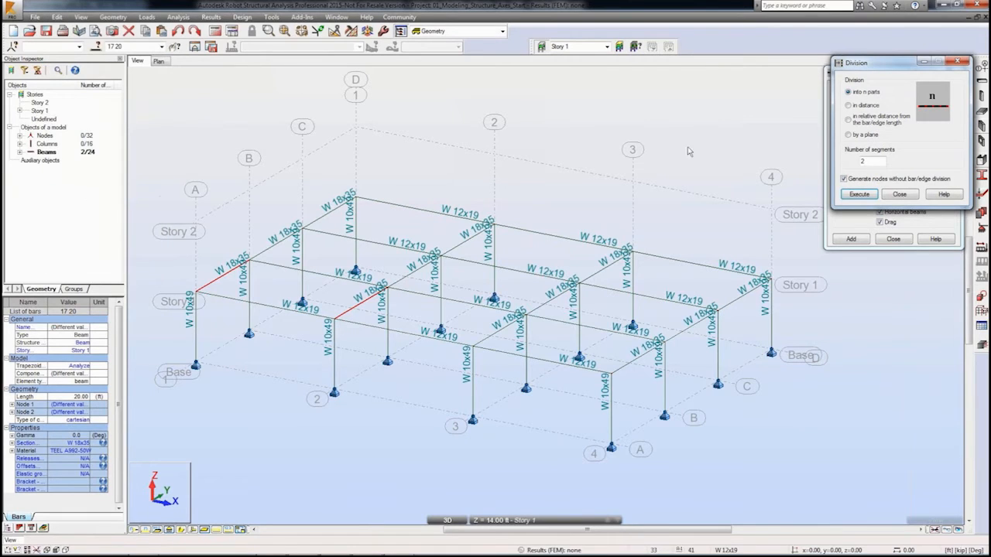
pyautogui.doubleClick(871, 161)
pyautogui.click(860, 194)
pyautogui.click(904, 194)
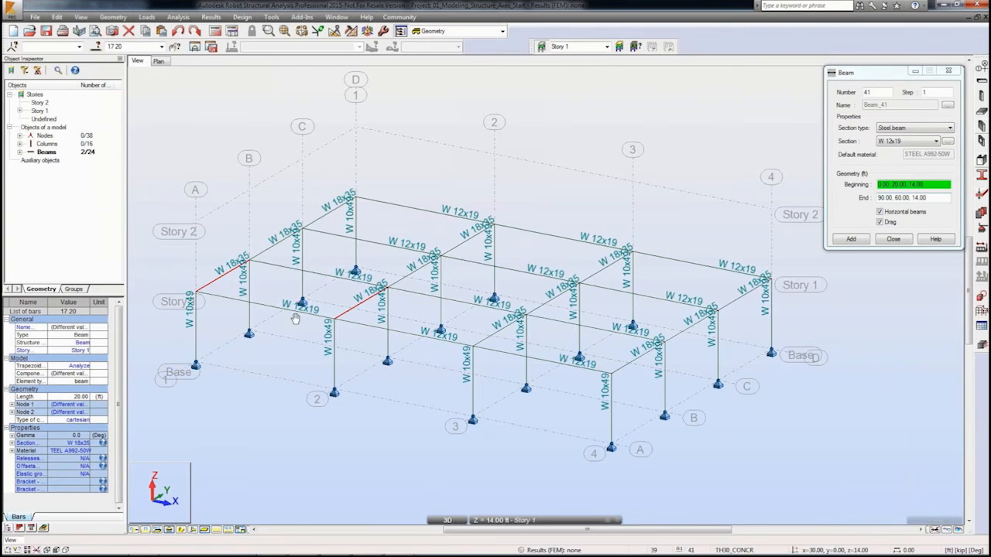
# Step: Draw three W 10x15 joists across the bay between grid lines A and B, from axis 1 to axis 2, at 5 ft spacing
pyautogui.scroll(5, 360, 308)
pyautogui.click(346, 340)
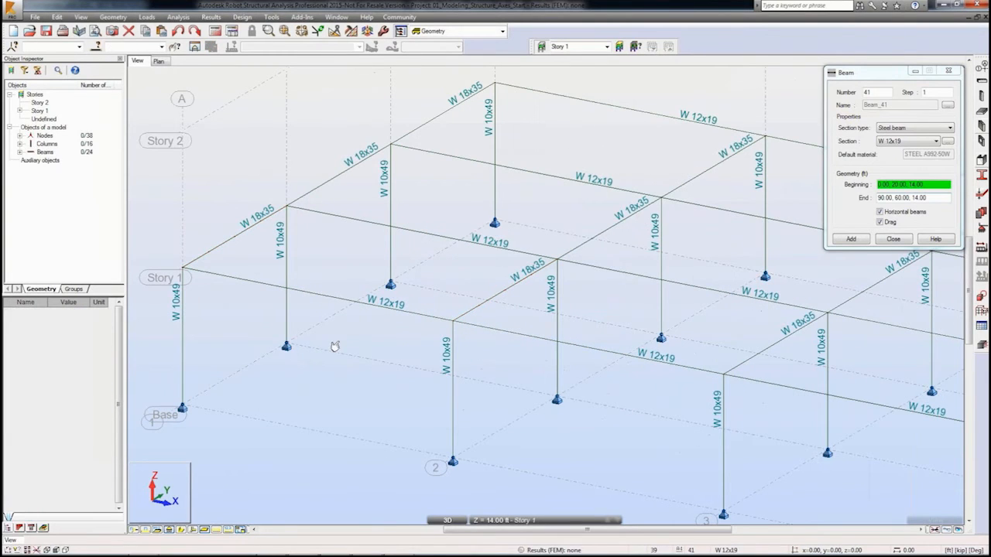
pyautogui.click(134, 530)
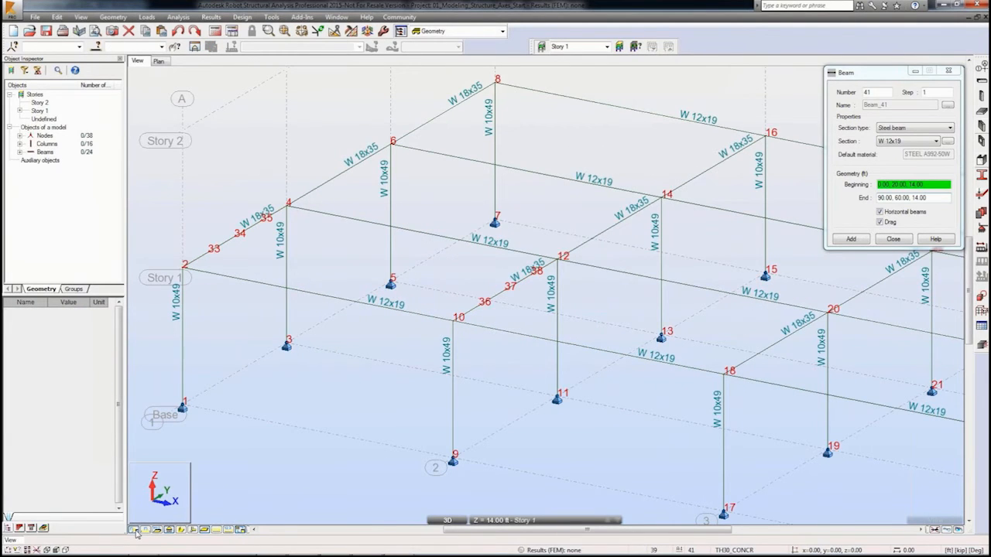
pyautogui.click(134, 531)
pyautogui.click(905, 142)
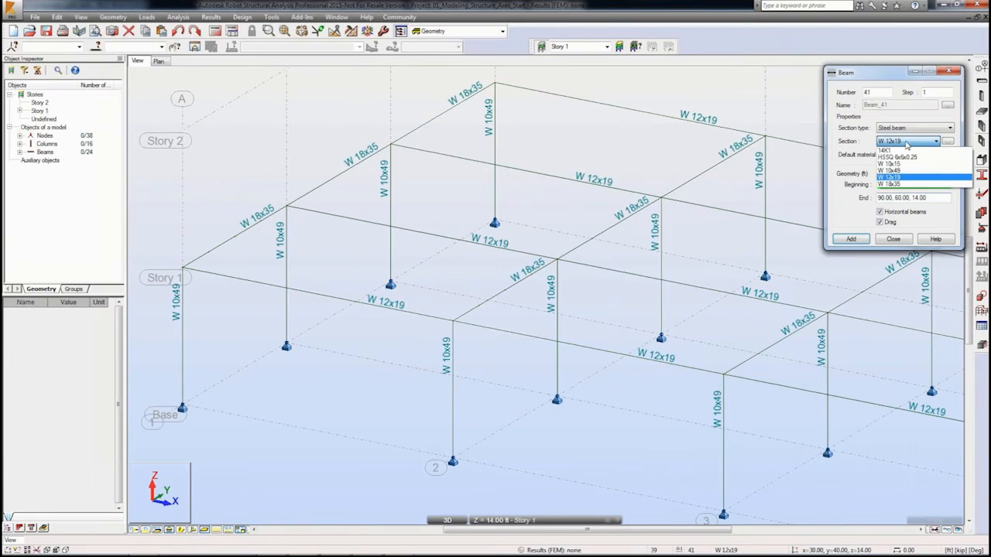
pyautogui.click(890, 164)
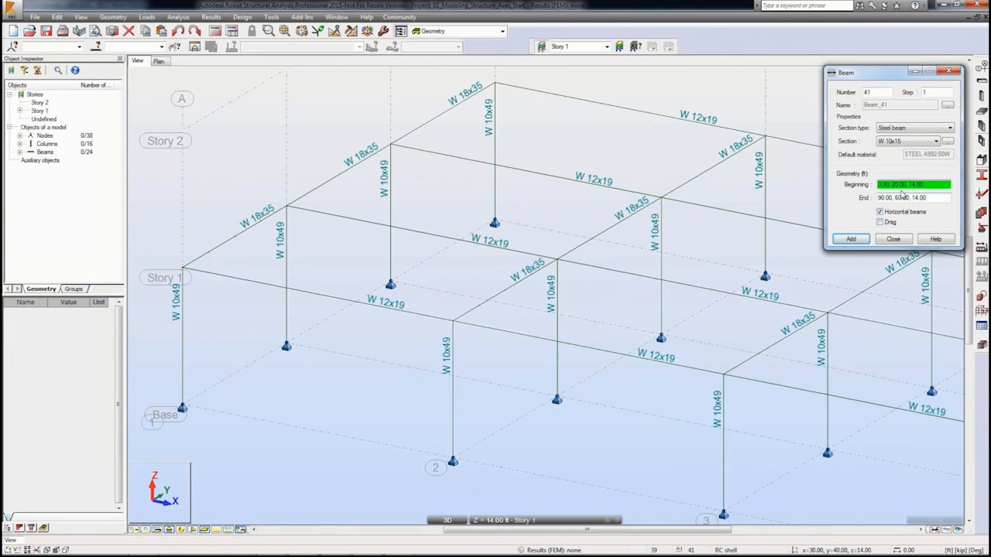
pyautogui.click(209, 253)
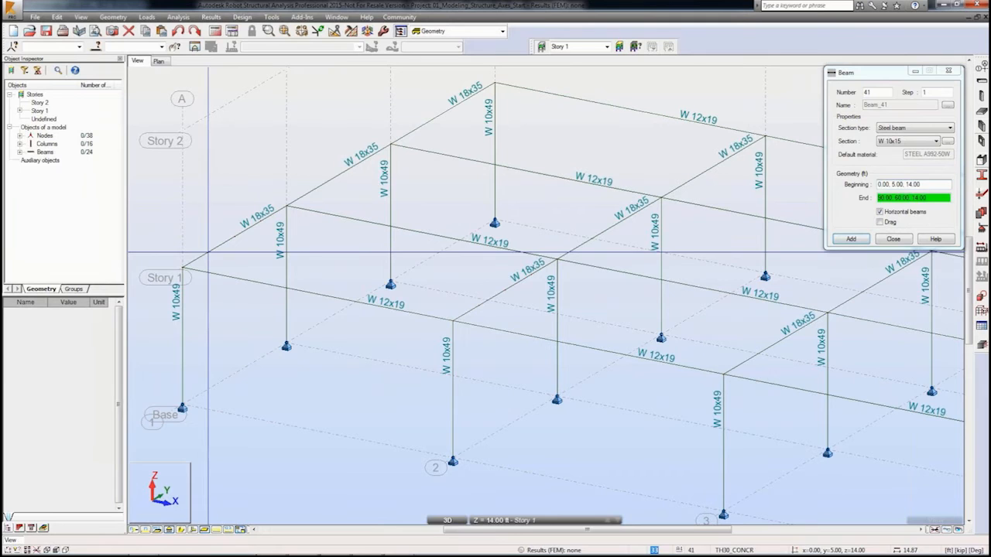
pyautogui.click(479, 304)
pyautogui.click(507, 287)
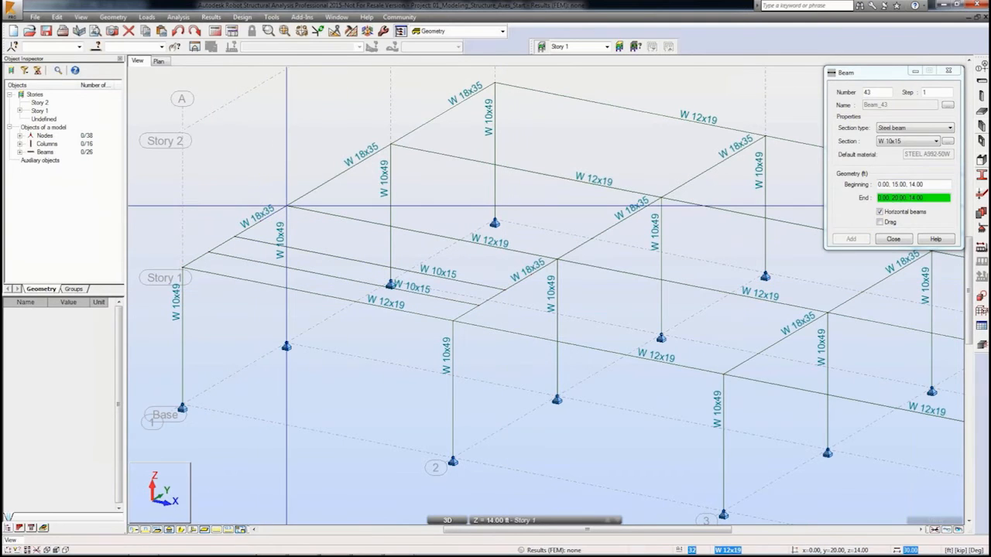
pyautogui.click(557, 259)
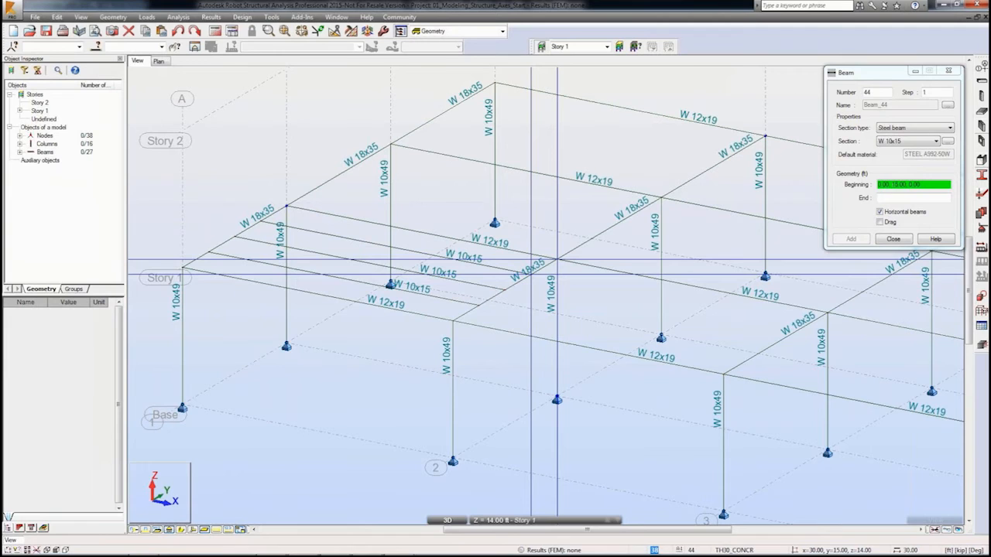
pyautogui.rightClick(418, 201)
pyautogui.click(442, 209)
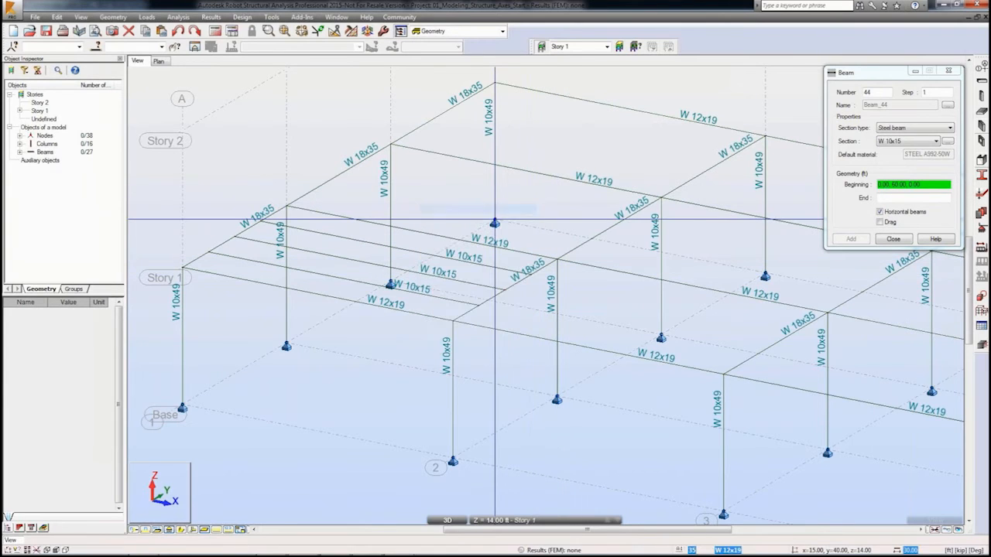
pyautogui.click(895, 240)
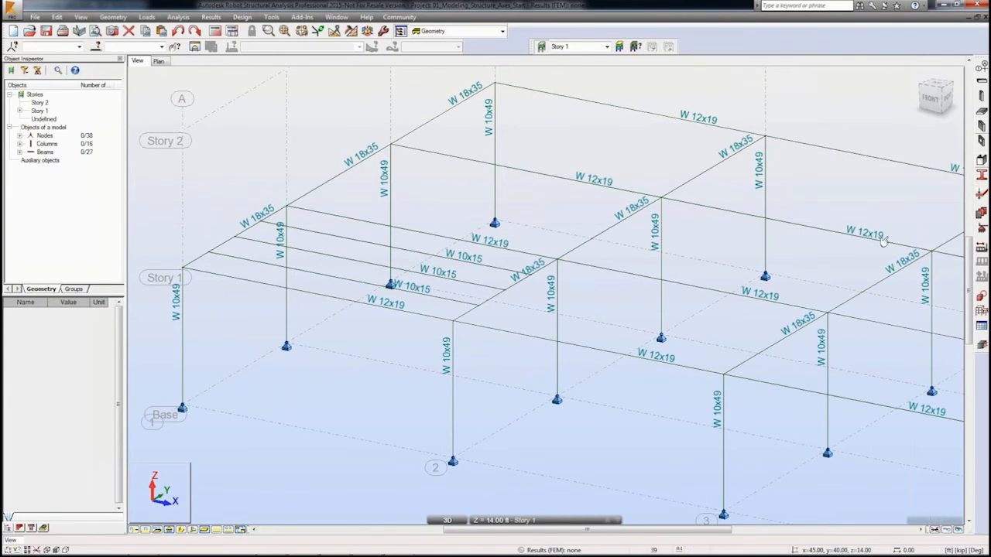
# Step: Select the three joists and copy them twice along Y with a translation vector of 0, 20, 0
pyautogui.click(306, 275)
pyautogui.keyDown('ctrl'); pyautogui.click(333, 250); pyautogui.keyUp('ctrl')
pyautogui.keyDown('ctrl'); pyautogui.click(329, 234); pyautogui.keyUp('ctrl')
pyautogui.click(57, 16)
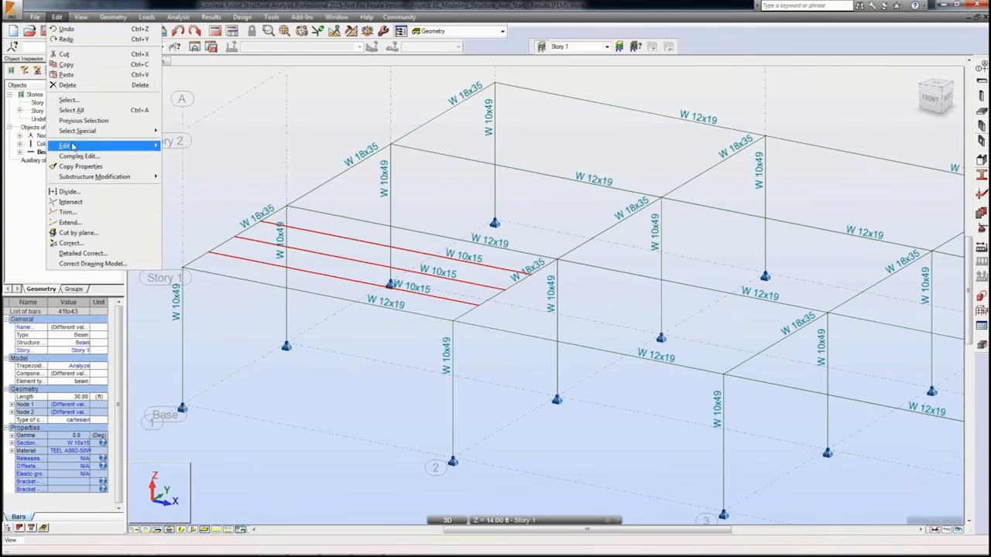
pyautogui.moveTo(77, 147)
pyautogui.click(186, 147)
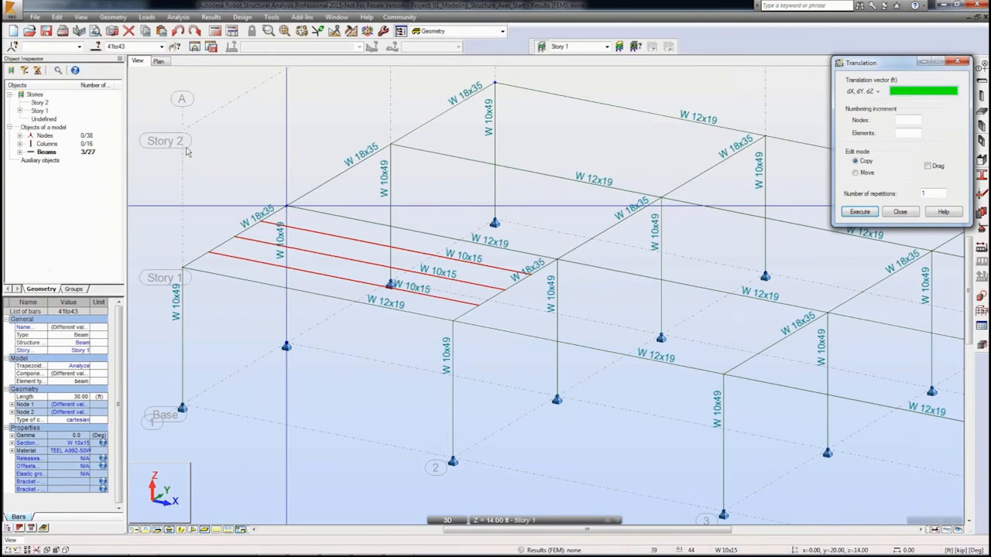
pyautogui.click(871, 164)
pyautogui.doubleClick(930, 193)
pyautogui.click(924, 93)
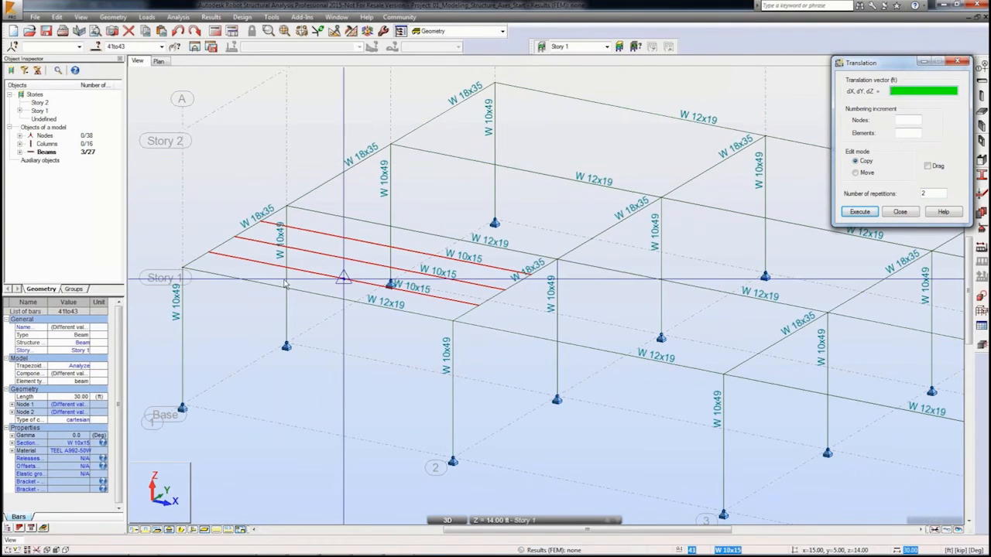
pyautogui.click(182, 268)
pyautogui.click(287, 209)
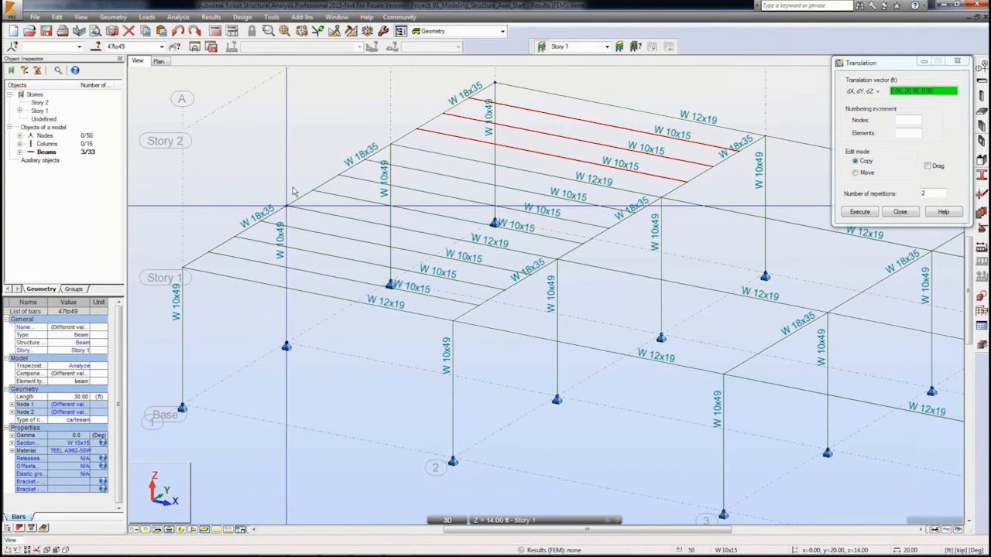
# Step: Select all nine joists and copy them twice along X with a translation vector of 30, 0, 0
pyautogui.rightClick(293, 192)
pyautogui.click(317, 180)
pyautogui.rightClick(475, 154)
pyautogui.click(470, 163)
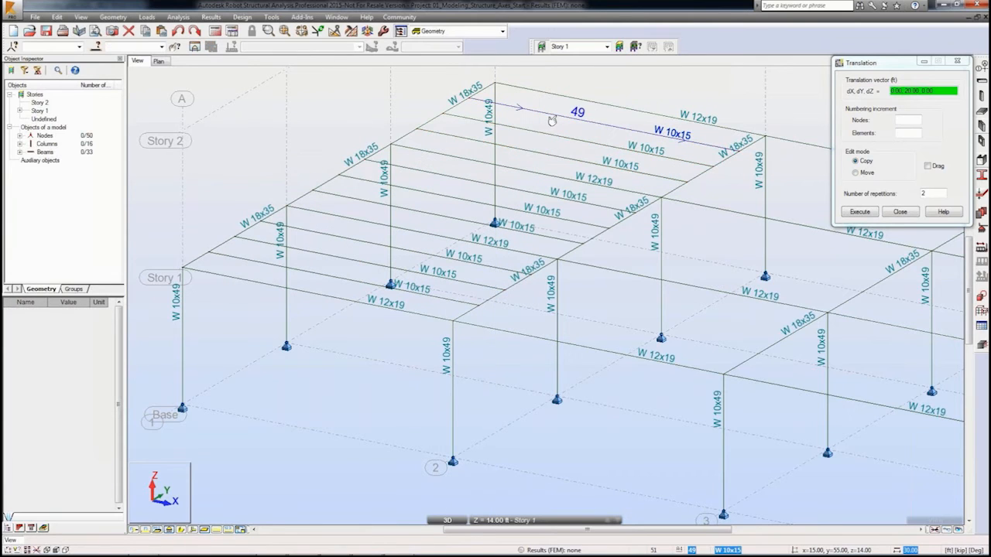
pyautogui.rightClick(554, 119)
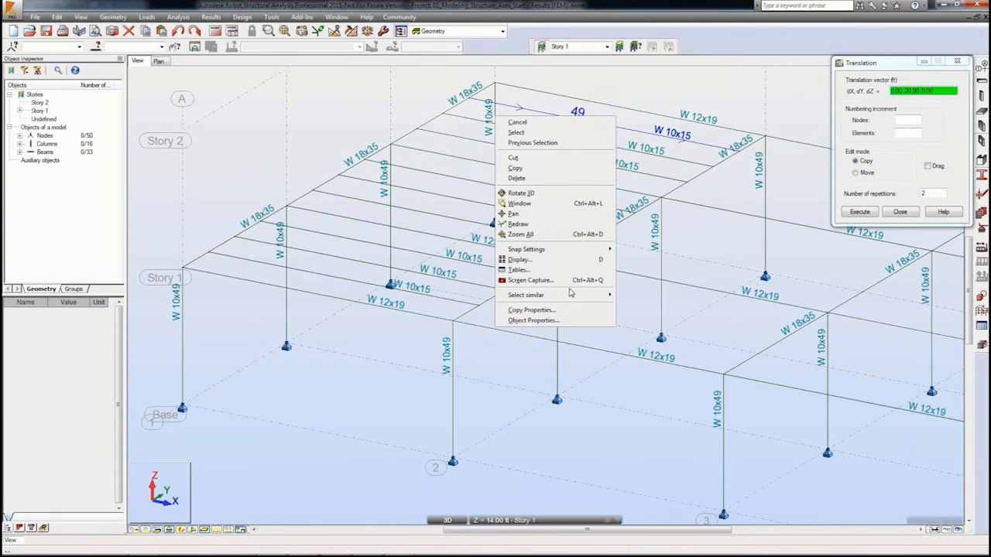
pyautogui.moveTo(588, 295)
pyautogui.click(649, 309)
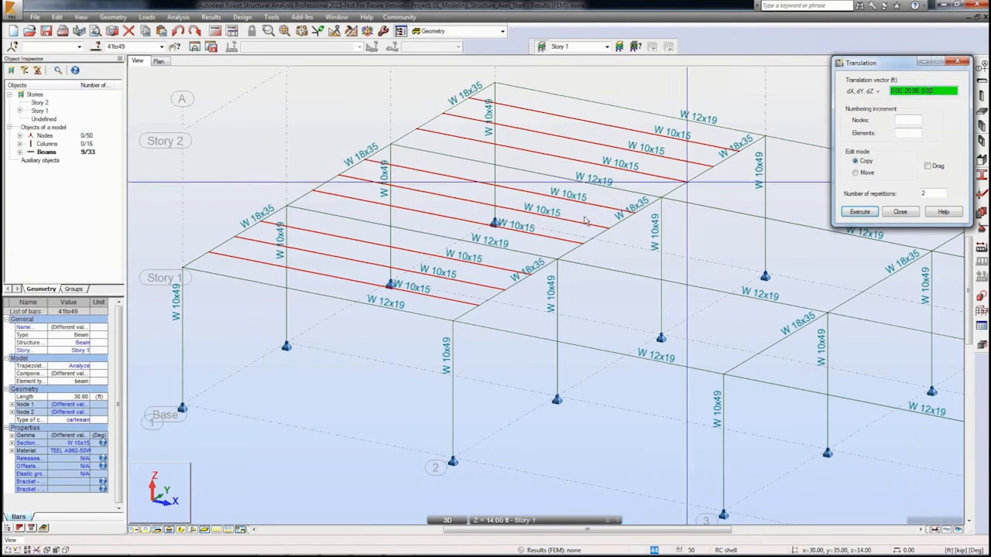
pyautogui.click(186, 273)
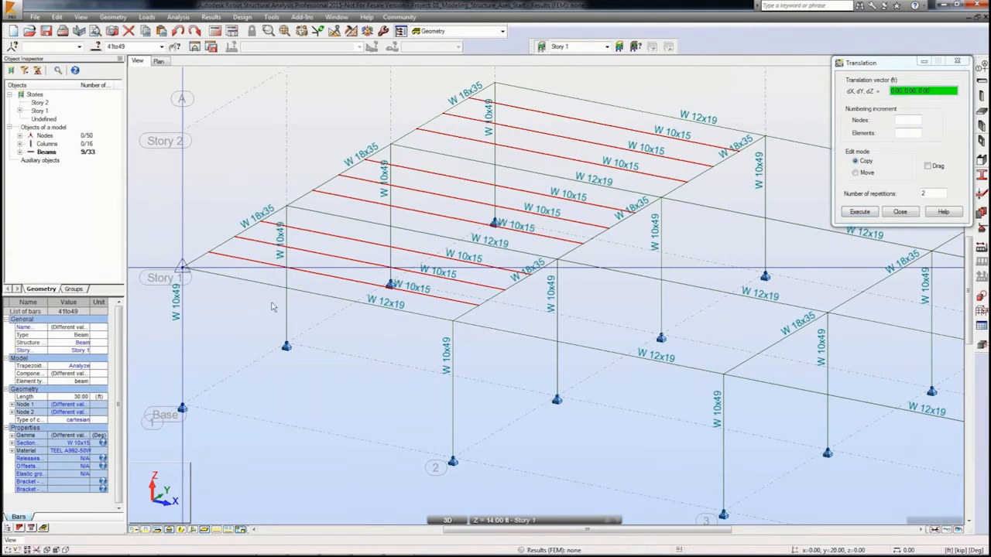
pyautogui.click(455, 326)
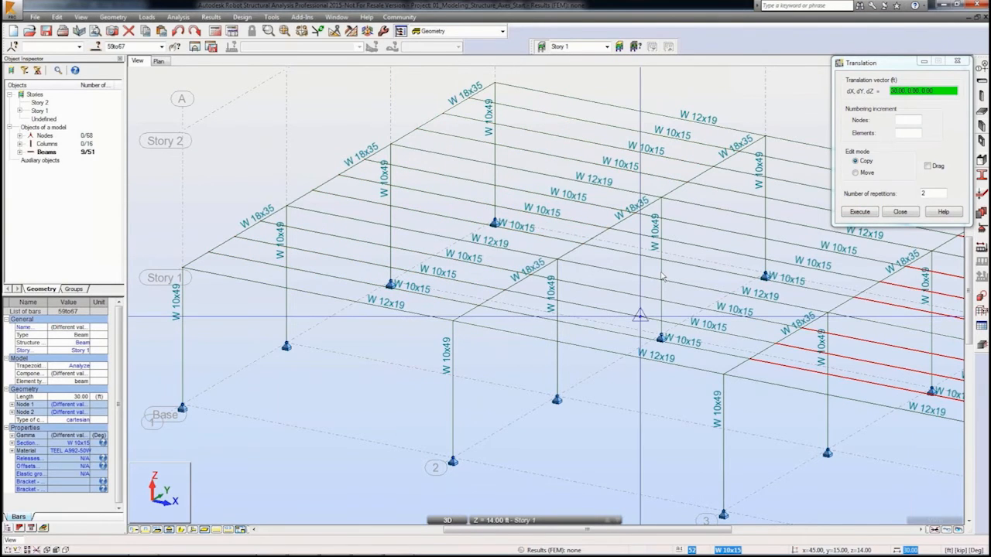
pyautogui.rightClick(858, 244)
pyautogui.click(860, 259)
pyautogui.click(864, 261)
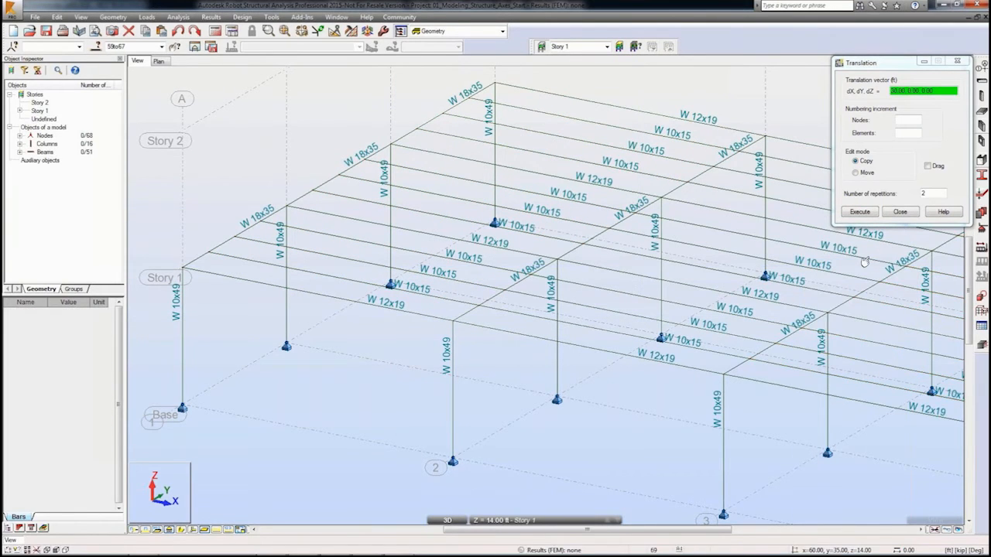
# Step: Select the whole structure and copy it once upward with vector 0,0,14 to create the Story 2 level
pyautogui.moveTo(864, 260); pyautogui.dragTo(752, 256, button='middle')
pyautogui.scroll(-2, 746, 260)
pyautogui.moveTo(735, 299); pyautogui.dragTo(595, 288, button='middle')
pyautogui.scroll(-1, 594, 302)
pyautogui.keyDown('shift'); pyautogui.moveTo(588, 326); pyautogui.dragTo(606, 303, button='middle'); pyautogui.keyUp('shift')
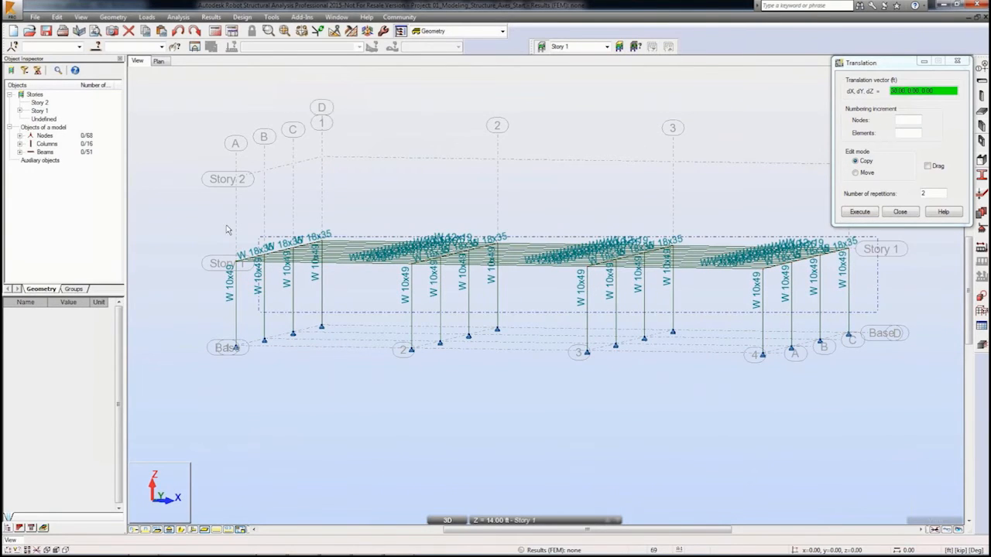
pyautogui.hotkey('ctrl', 'a')
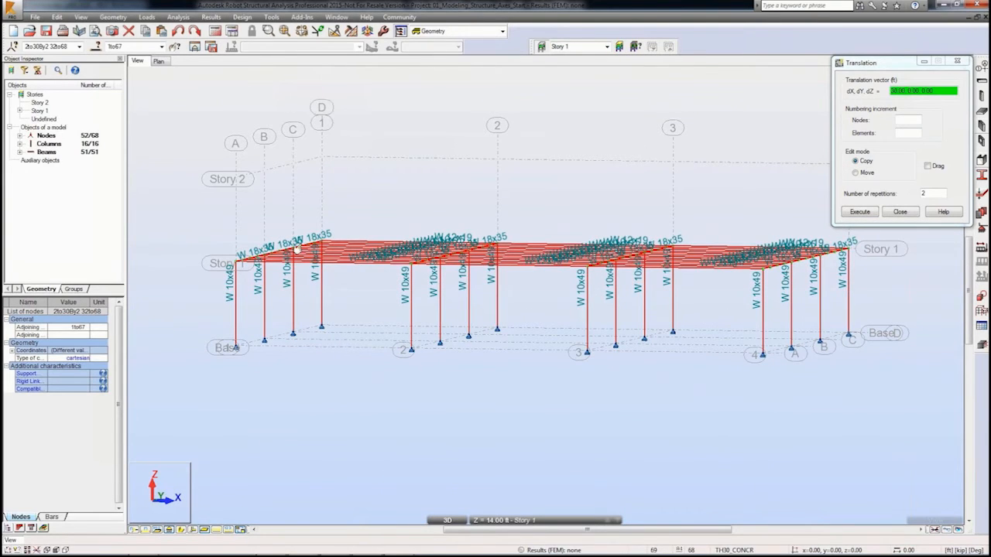
pyautogui.click(878, 94)
pyautogui.write('0,0,14')
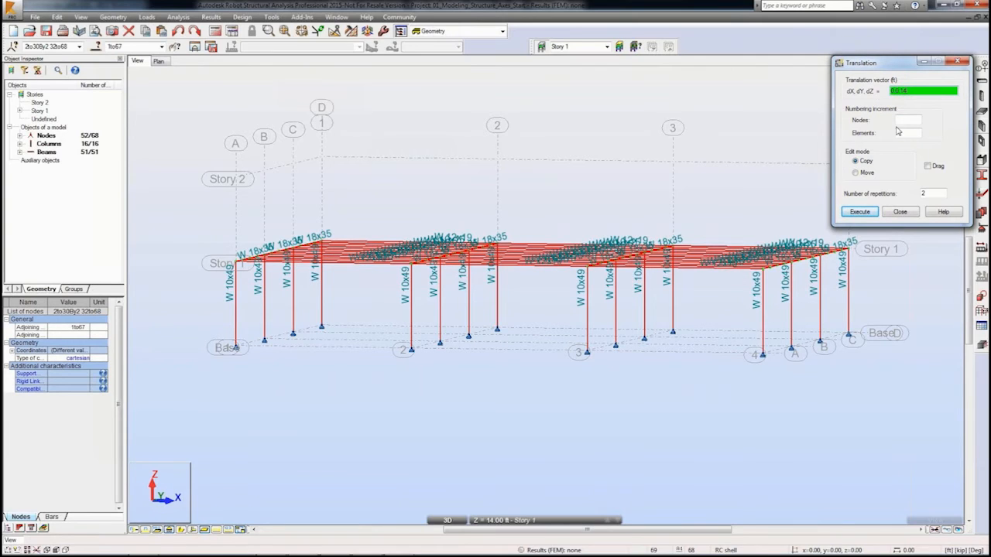
pyautogui.doubleClick(931, 193)
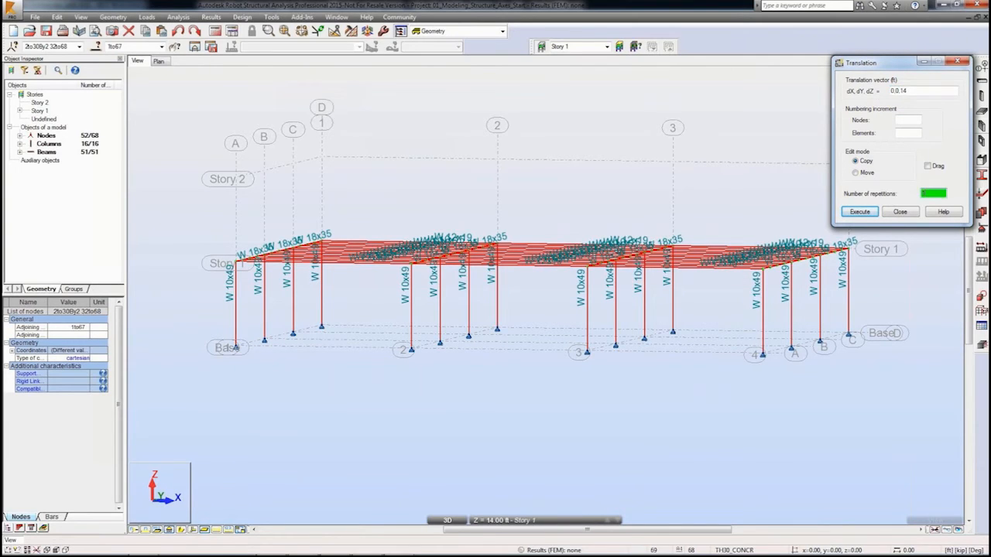
pyautogui.write('1')
pyautogui.click(859, 212)
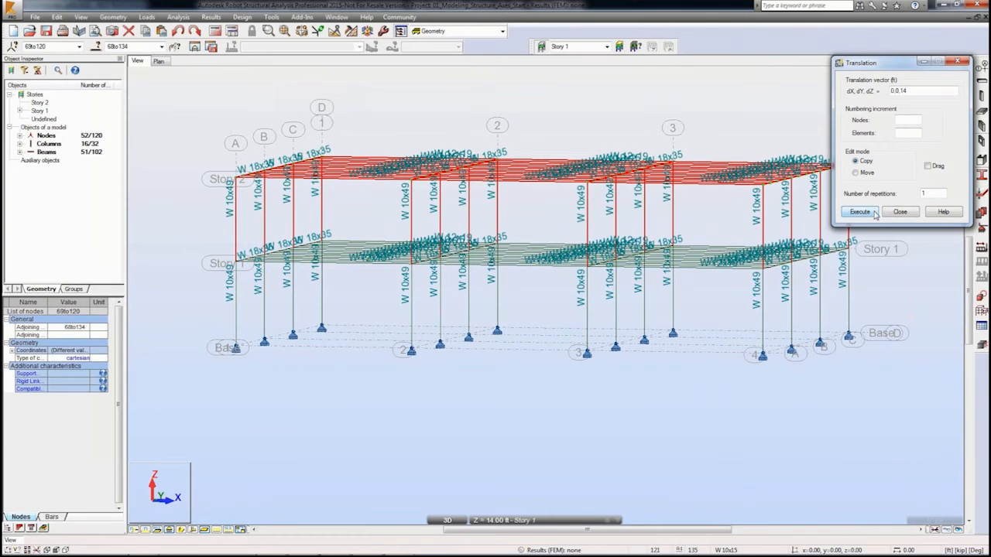
pyautogui.click(896, 215)
# Step: Change the display to hide bar description labels and show bar section shapes
pyautogui.click(547, 107)
pyautogui.keyDown('shift'); pyautogui.moveTo(542, 113); pyautogui.dragTo(511, 136, button='middle'); pyautogui.keyUp('shift')
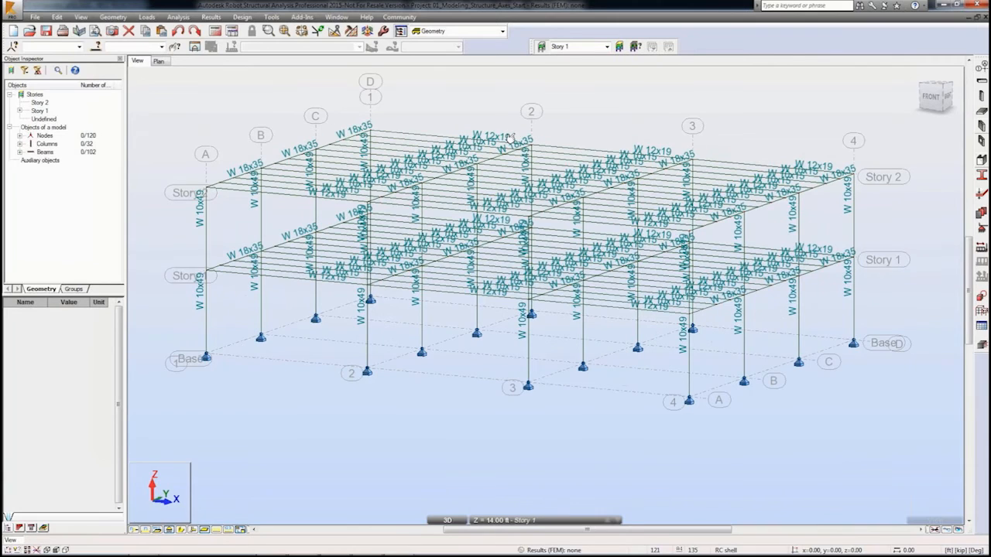
pyautogui.click(27, 550)
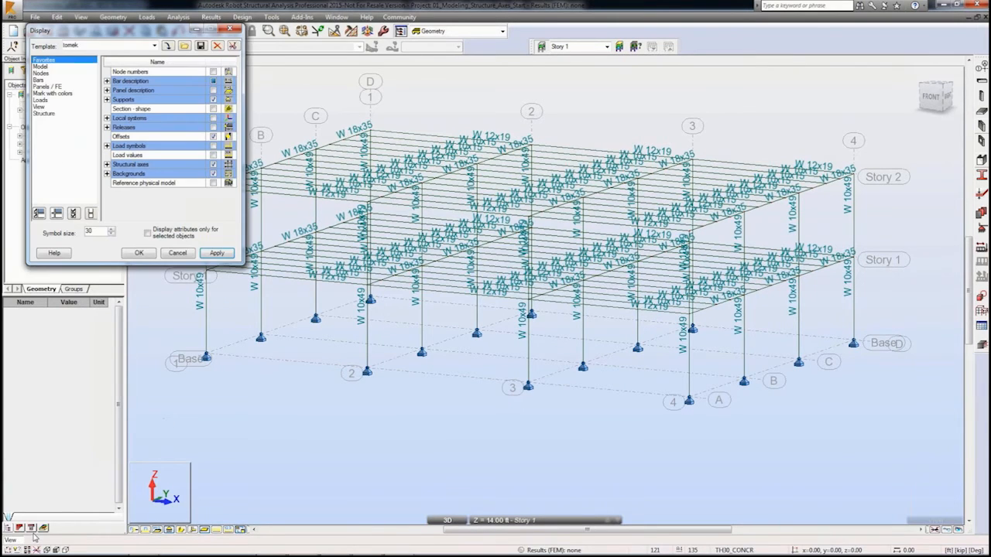
pyautogui.click(43, 80)
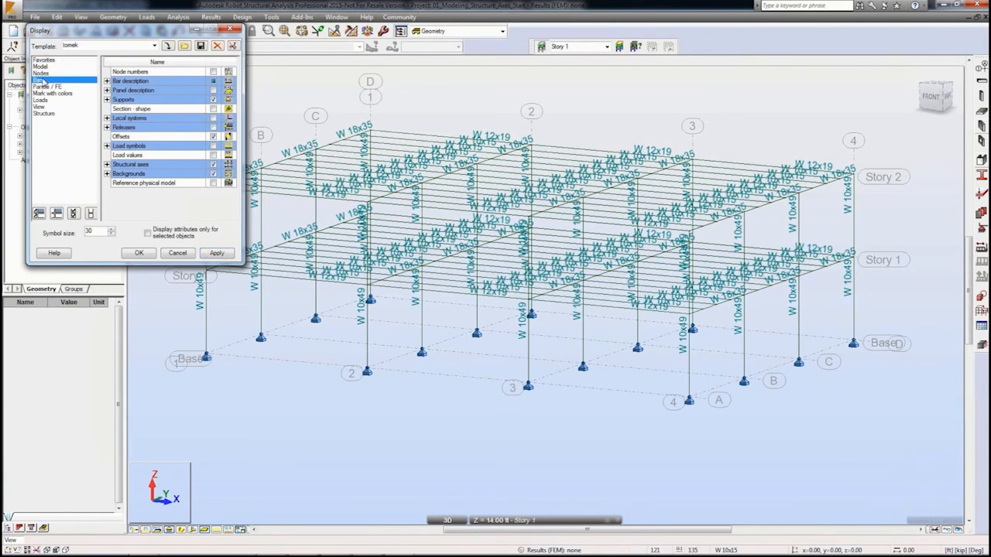
pyautogui.click(108, 72)
pyautogui.click(214, 137)
pyautogui.click(216, 253)
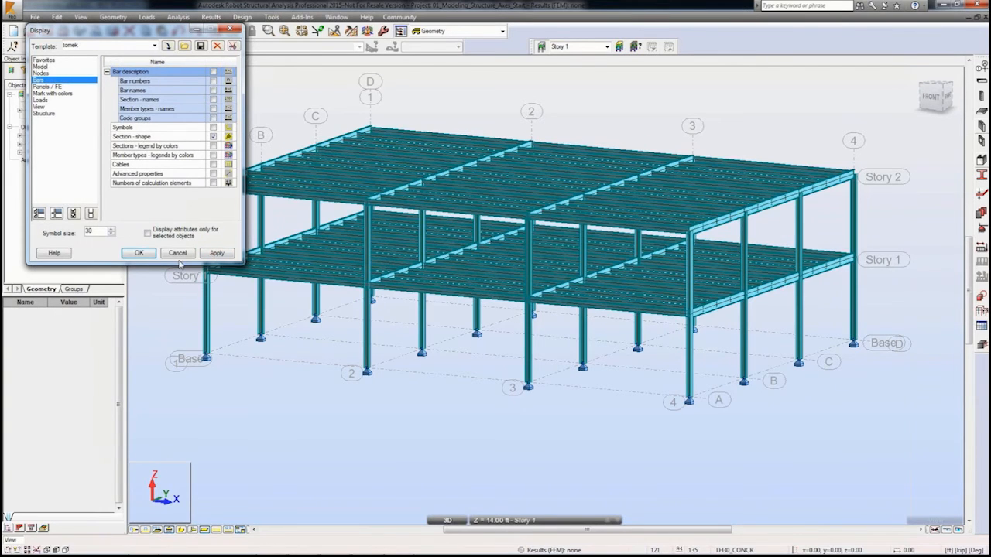
pyautogui.click(144, 255)
# Step: Select the W 10x15 beams at Z = 28 ft by combining a geometry filter with a section filter
pyautogui.keyDown('shift'); pyautogui.moveTo(364, 308); pyautogui.dragTo(379, 353, button='middle'); pyautogui.keyUp('shift')
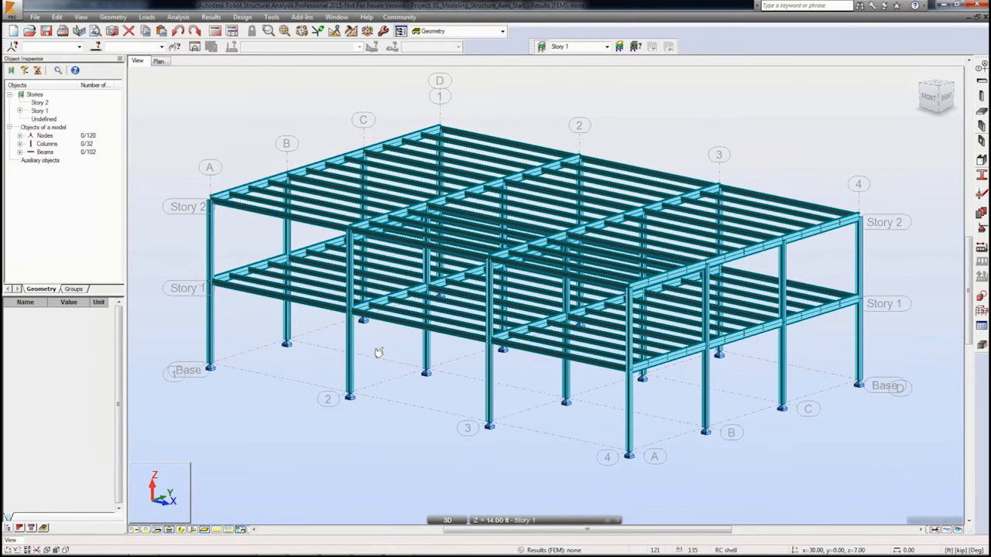
pyautogui.click(97, 47)
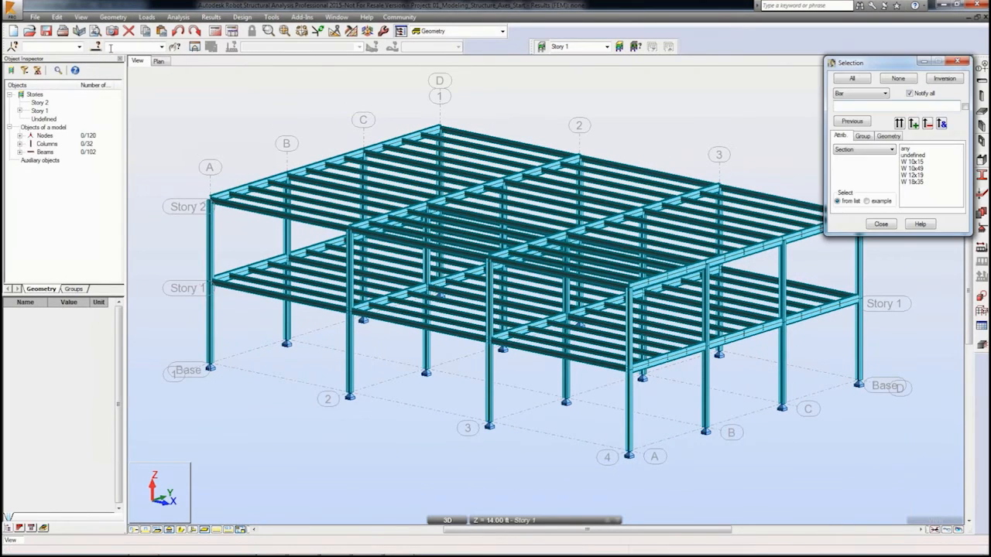
pyautogui.click(888, 136)
pyautogui.click(893, 204)
pyautogui.click(868, 226)
pyautogui.click(958, 204)
pyautogui.click(952, 226)
pyautogui.click(899, 124)
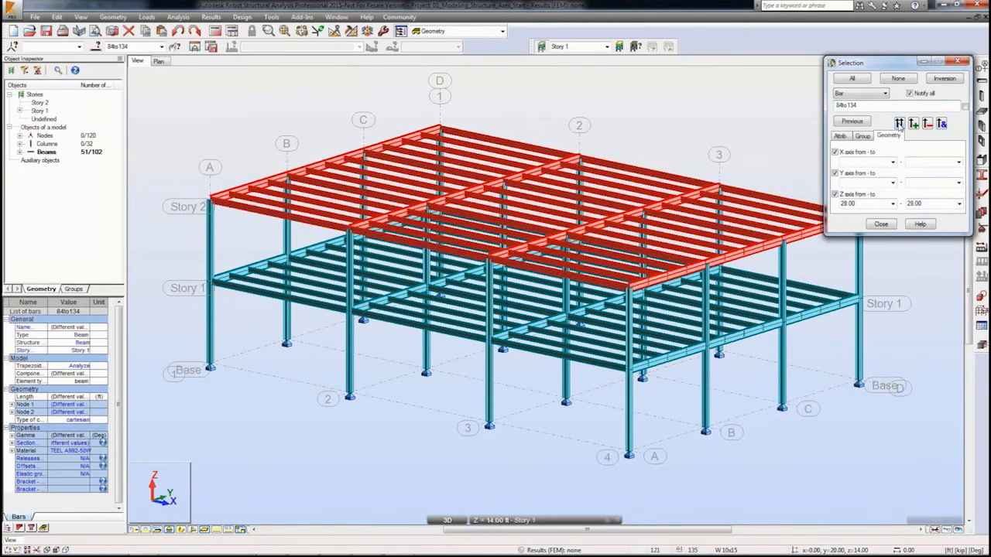
pyautogui.click(842, 136)
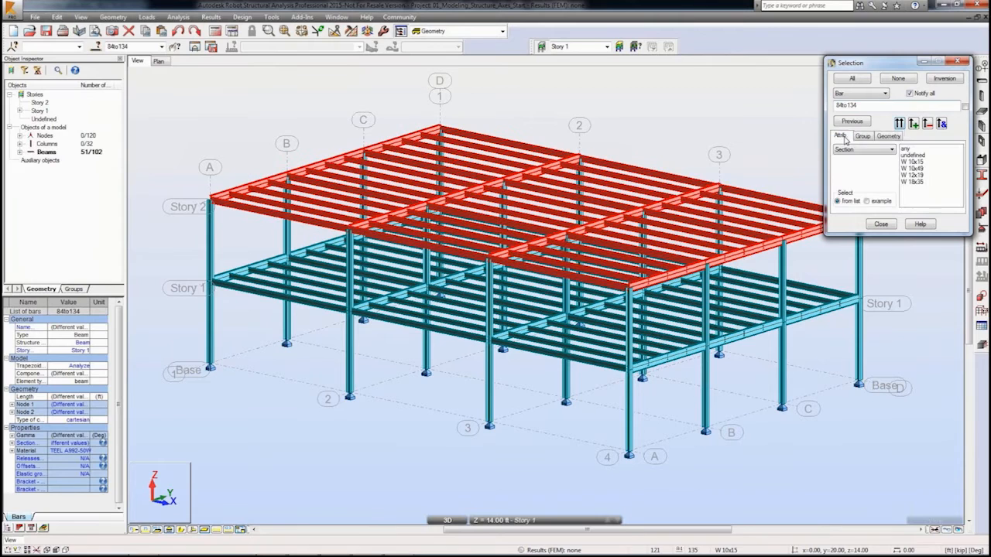
pyautogui.click(913, 161)
pyautogui.click(941, 124)
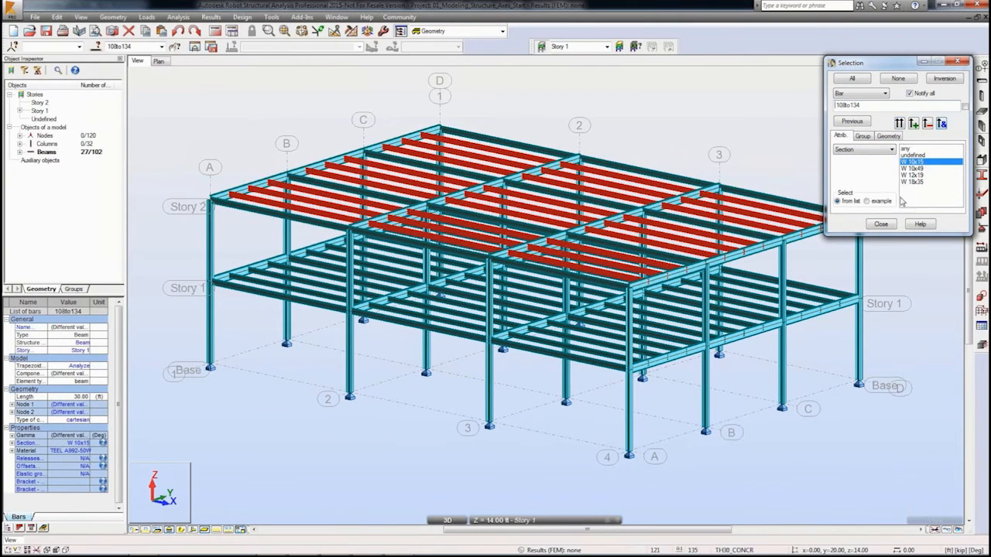
pyautogui.click(881, 224)
# Step: Assign the 14K1 joist section to the selected roof-level beams
pyautogui.click(982, 176)
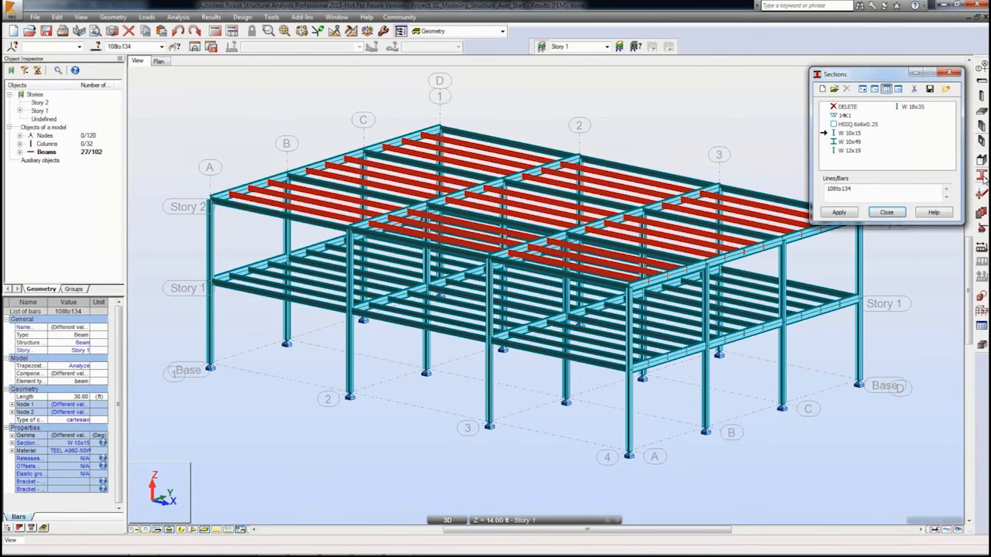
pyautogui.click(844, 116)
pyautogui.click(840, 214)
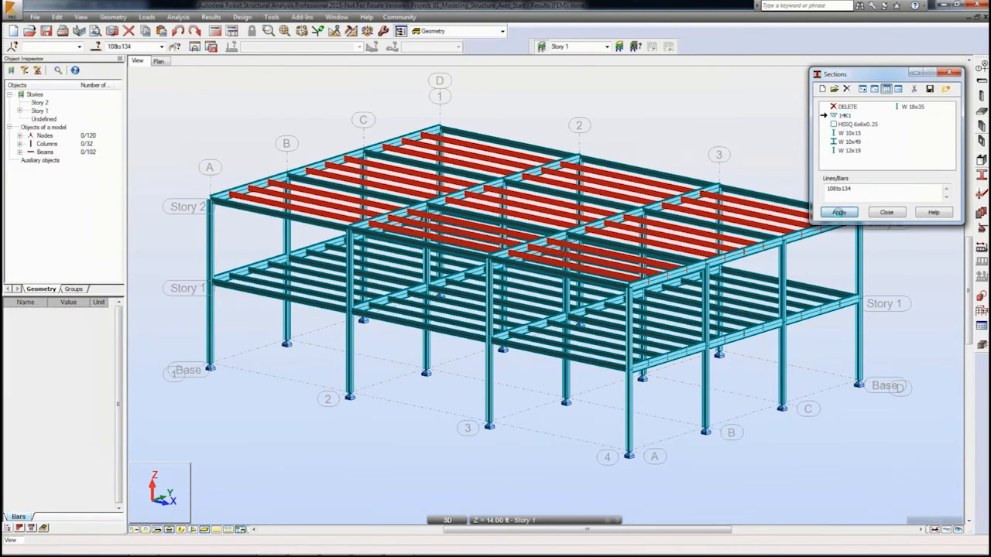
# Step: Display the bars colored by story with a stories legend
pyautogui.click(887, 213)
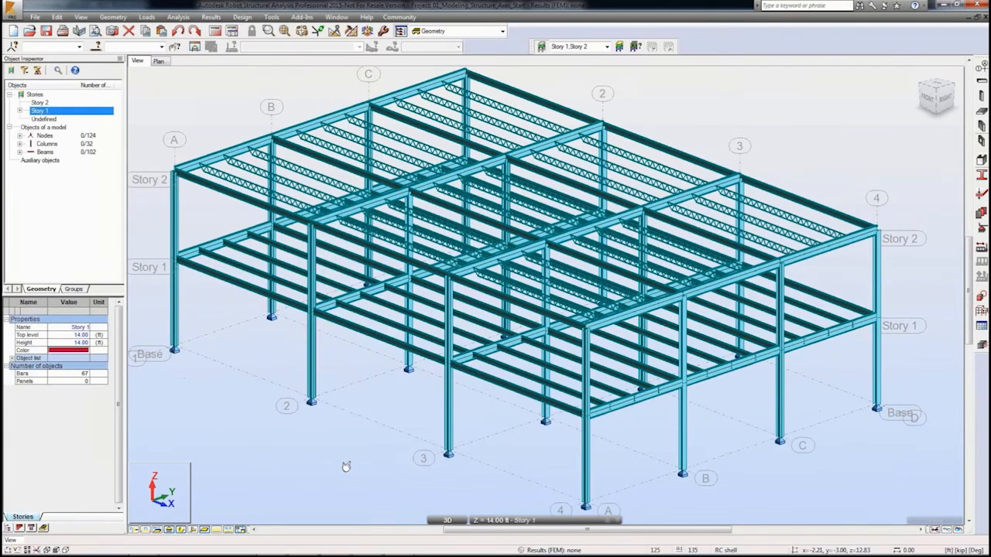
pyautogui.rightClick(346, 467)
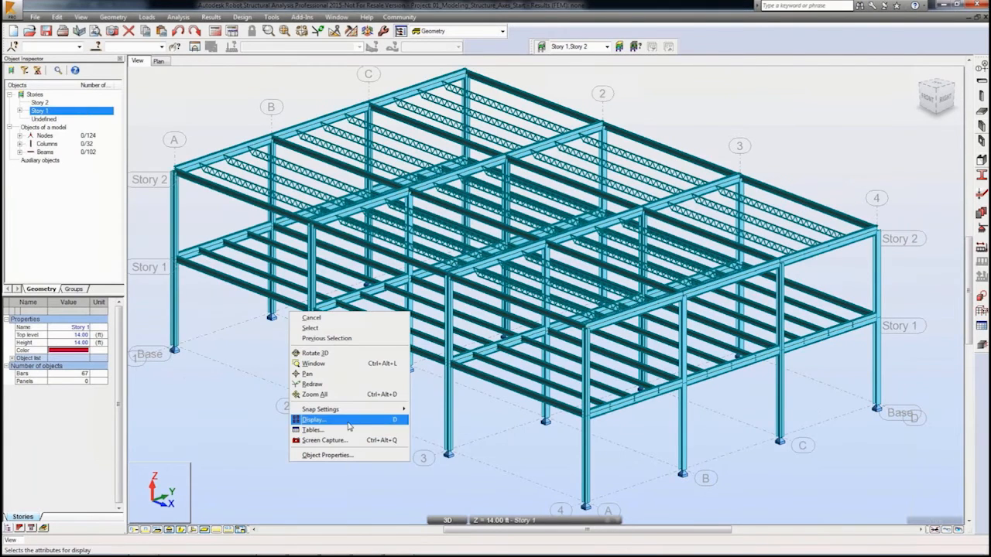
pyautogui.click(345, 426)
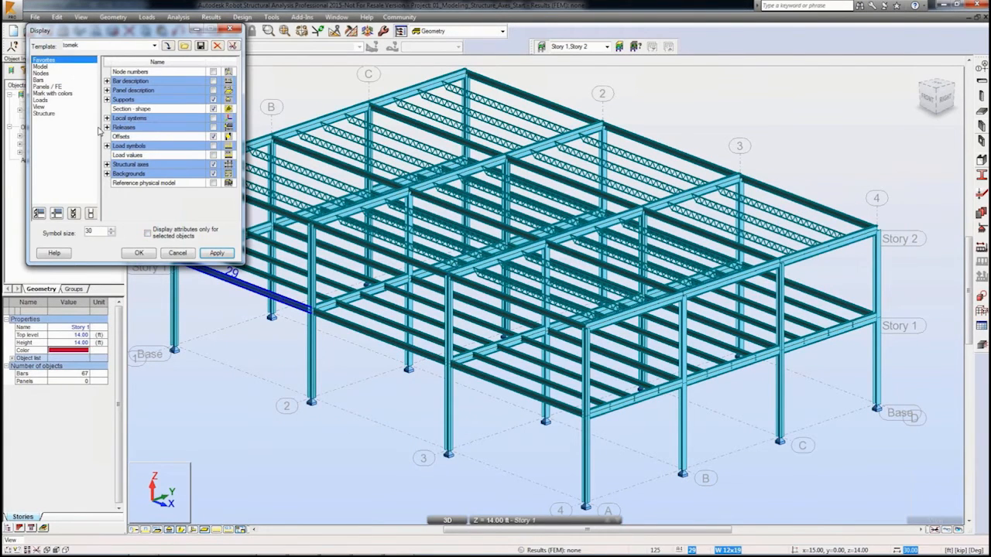
pyautogui.click(65, 94)
pyautogui.click(213, 137)
pyautogui.click(216, 253)
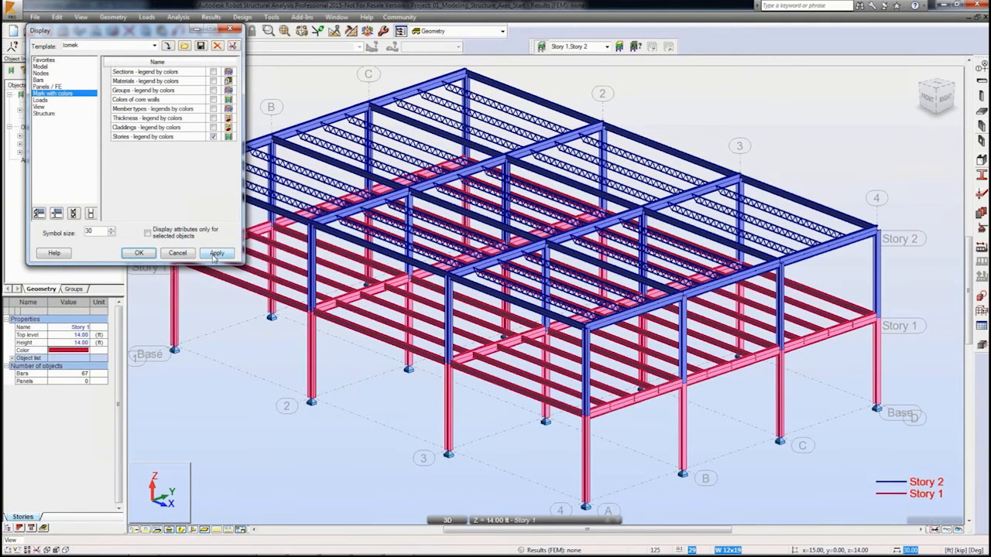
pyautogui.click(138, 254)
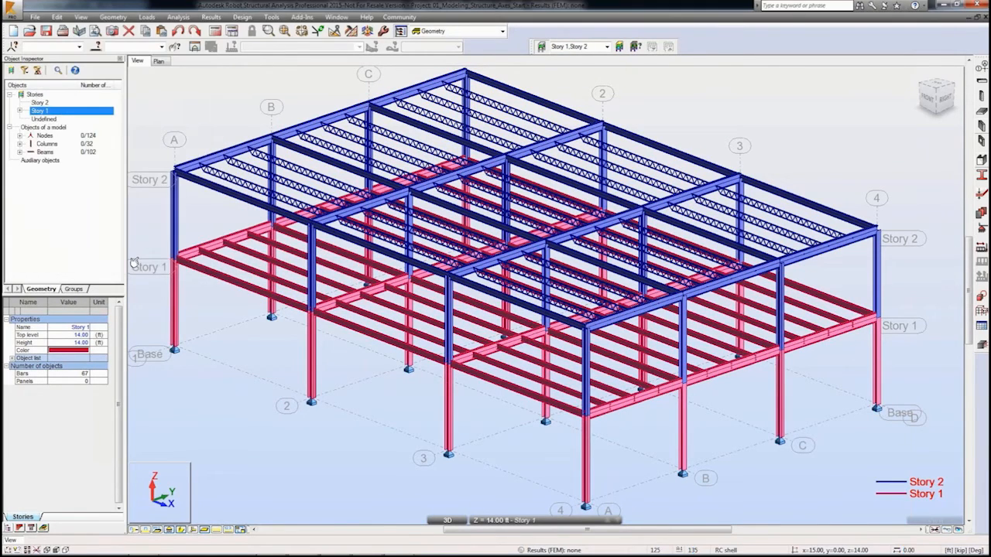
# Step: Draw two HSSQ 6x6x0.25 braces forming an inverted V from the grid 3 and 4 column bases on axis A up to mid-span of the Story 1 beam
pyautogui.click(118, 17)
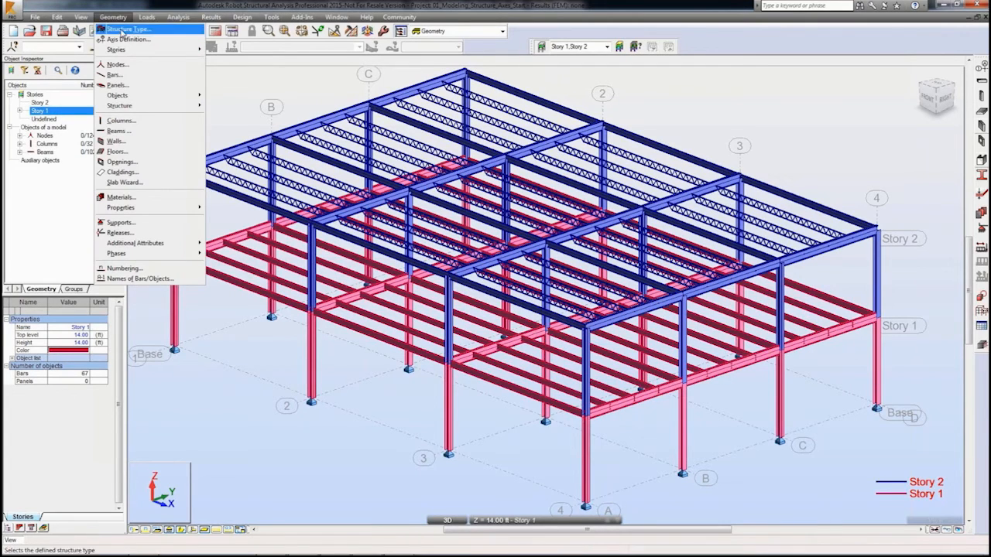
pyautogui.click(114, 75)
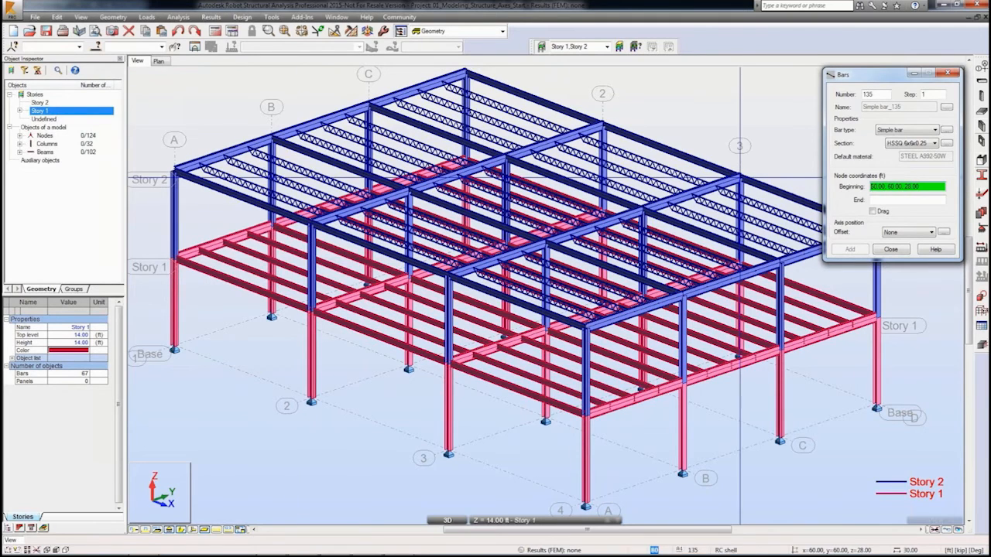
pyautogui.click(449, 452)
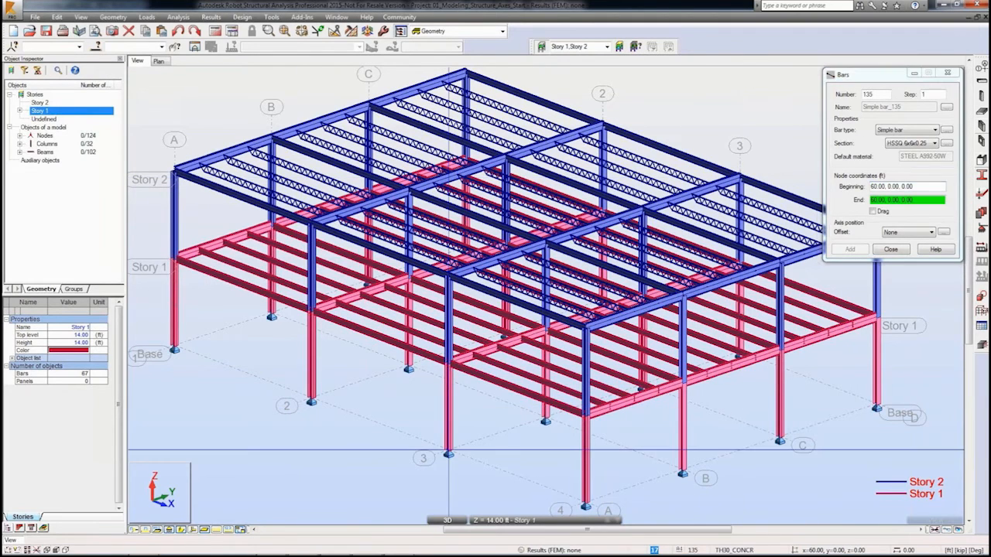
pyautogui.click(515, 391)
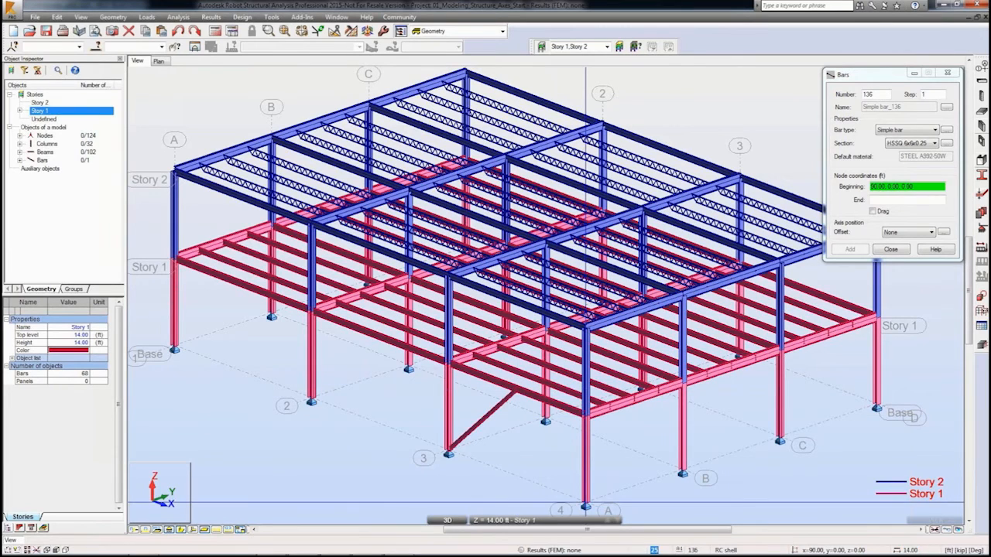
pyautogui.click(586, 507)
pyautogui.click(532, 418)
pyautogui.rightClick(507, 422)
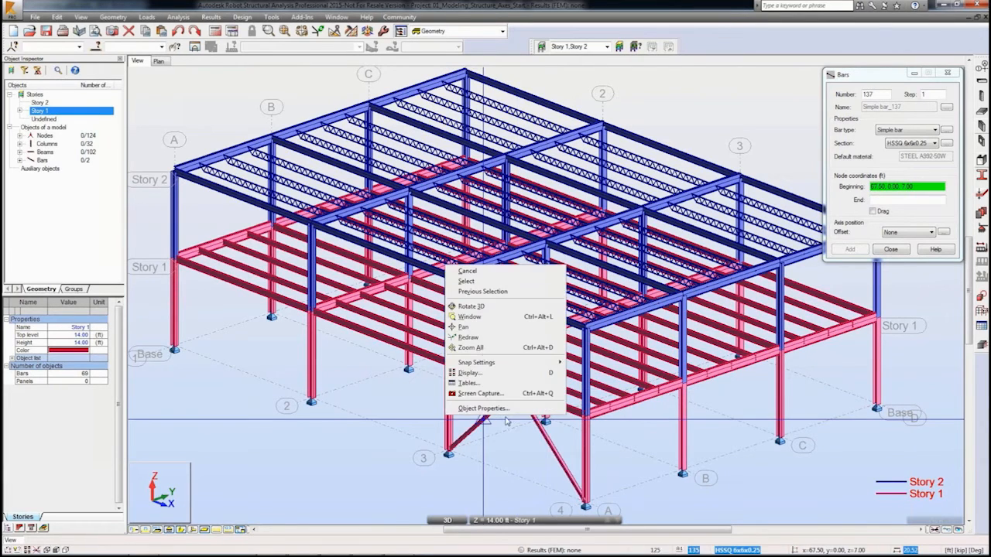
pyautogui.click(467, 281)
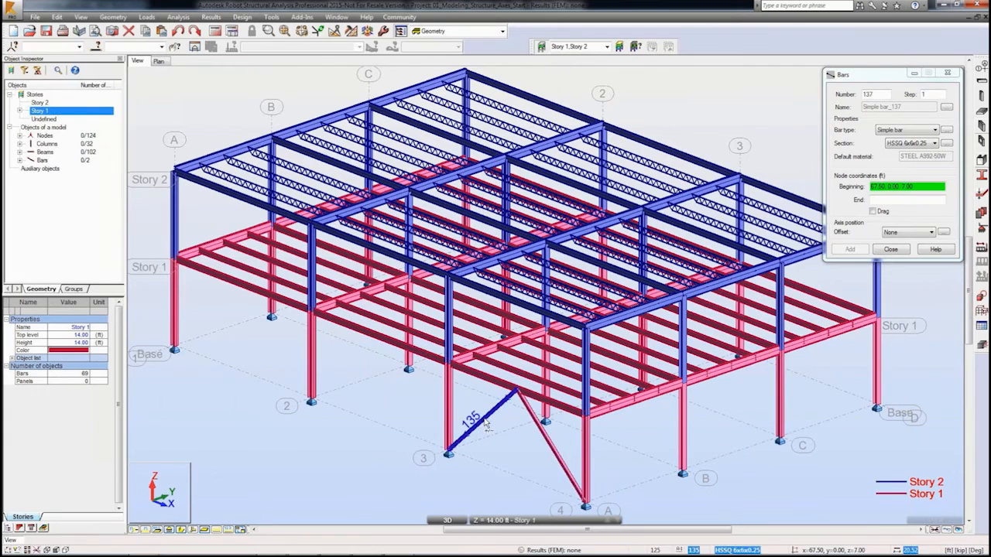
# Step: Copy the two new braces with vector 0, 60, 0 to the same bay on axis D
pyautogui.click(486, 425)
pyautogui.keyDown('ctrl'); pyautogui.click(559, 457); pyautogui.keyUp('ctrl')
pyautogui.click(58, 17)
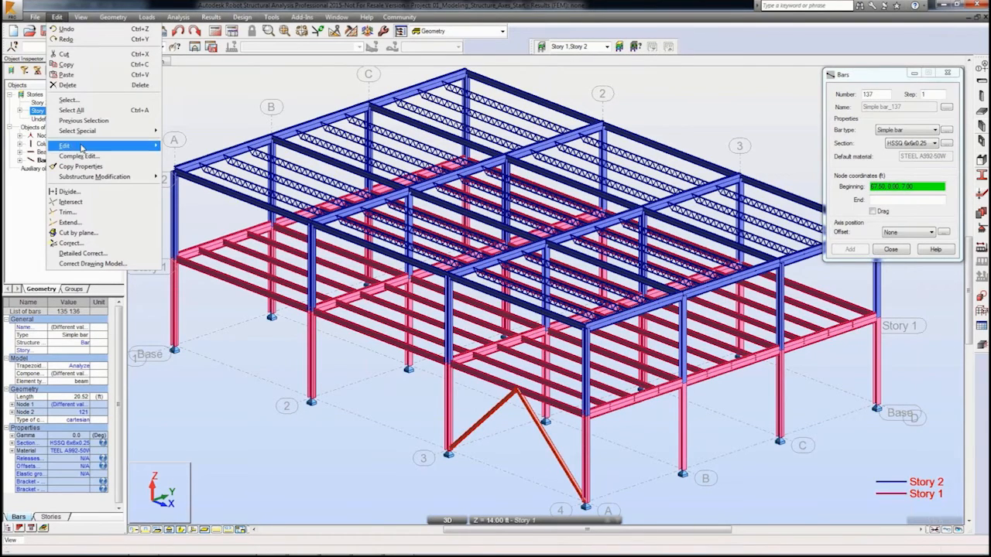
pyautogui.moveTo(82, 148)
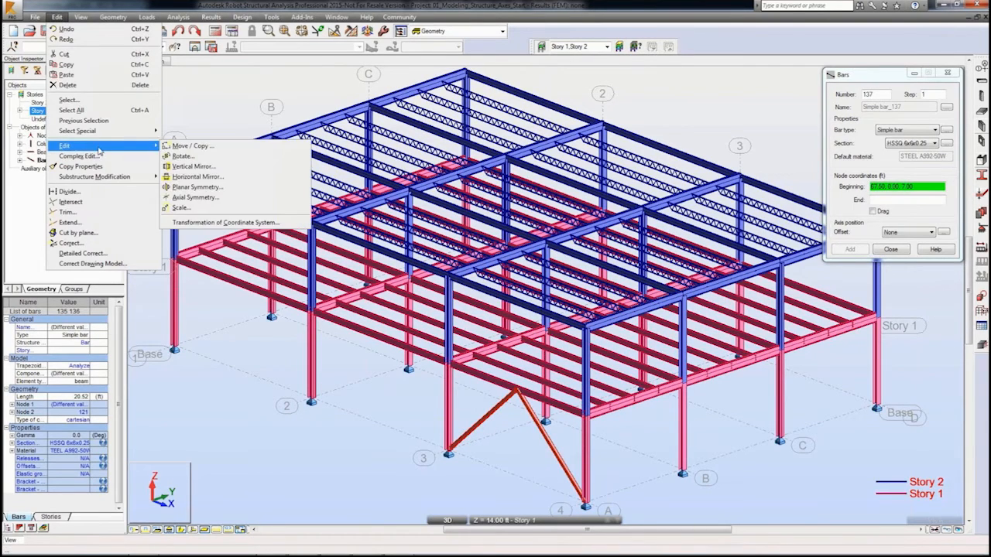
pyautogui.click(195, 148)
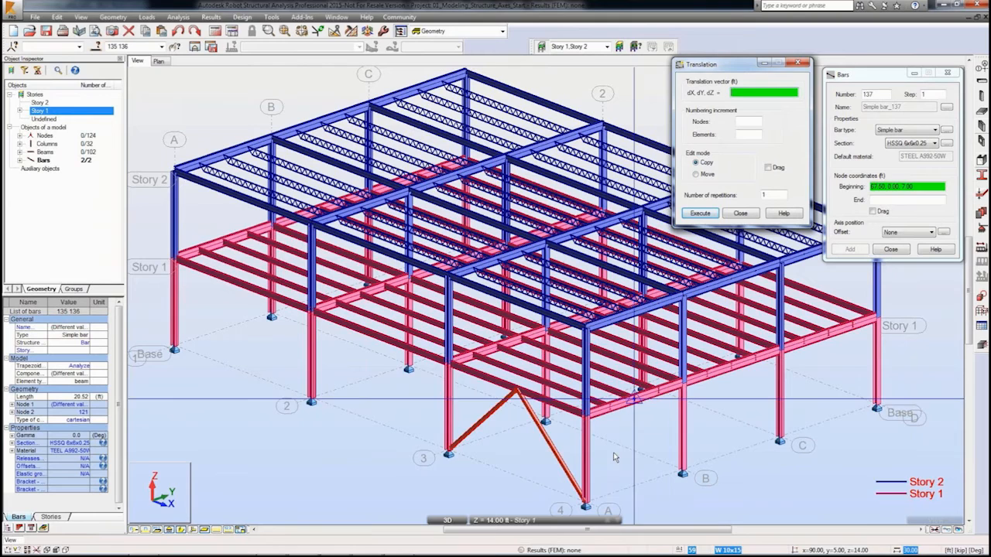
pyautogui.click(586, 505)
pyautogui.click(877, 405)
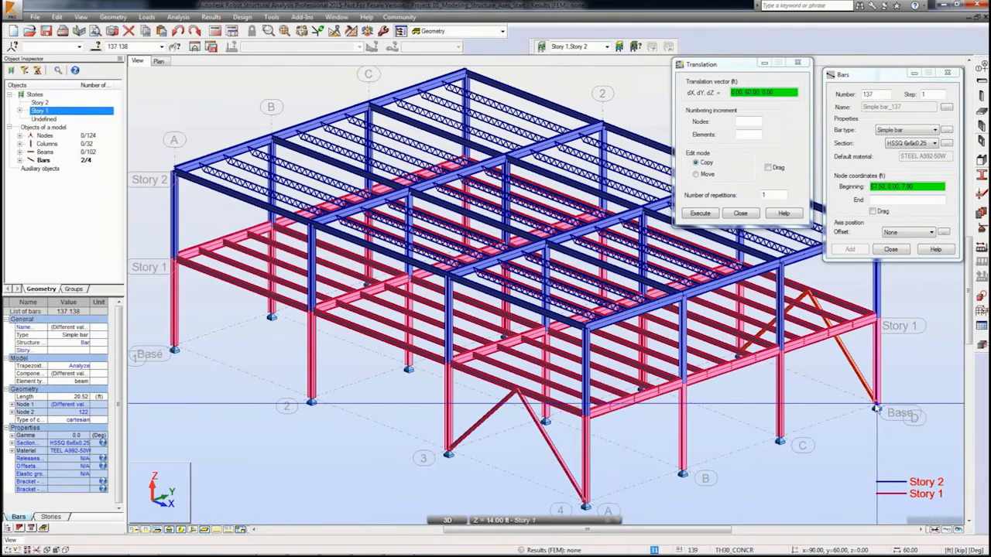
# Step: Select all four braces and copy them with vector -60, 0, 0 into the bay between grids 1 and 2
pyautogui.rightClick(686, 294)
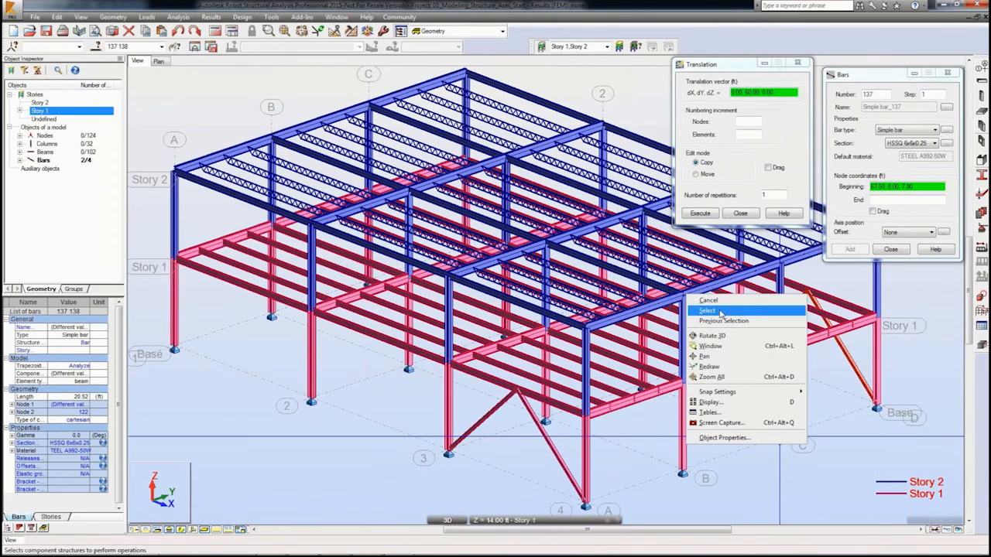
pyautogui.click(720, 313)
pyautogui.keyDown('ctrl'); pyautogui.click(569, 476); pyautogui.keyUp('ctrl')
pyautogui.keyDown('ctrl'); pyautogui.click(474, 428); pyautogui.keyUp('ctrl')
pyautogui.click(726, 143)
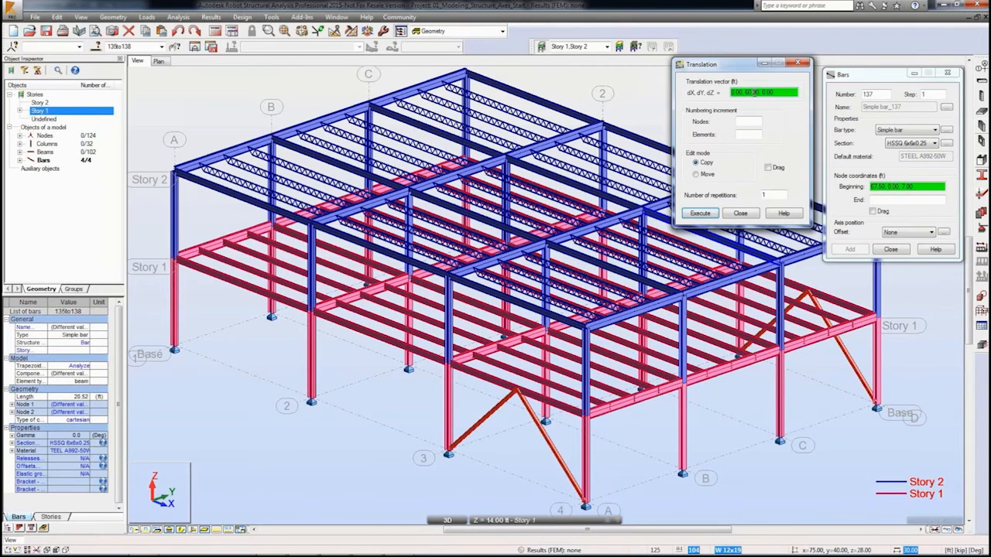
pyautogui.click(585, 507)
pyautogui.click(312, 401)
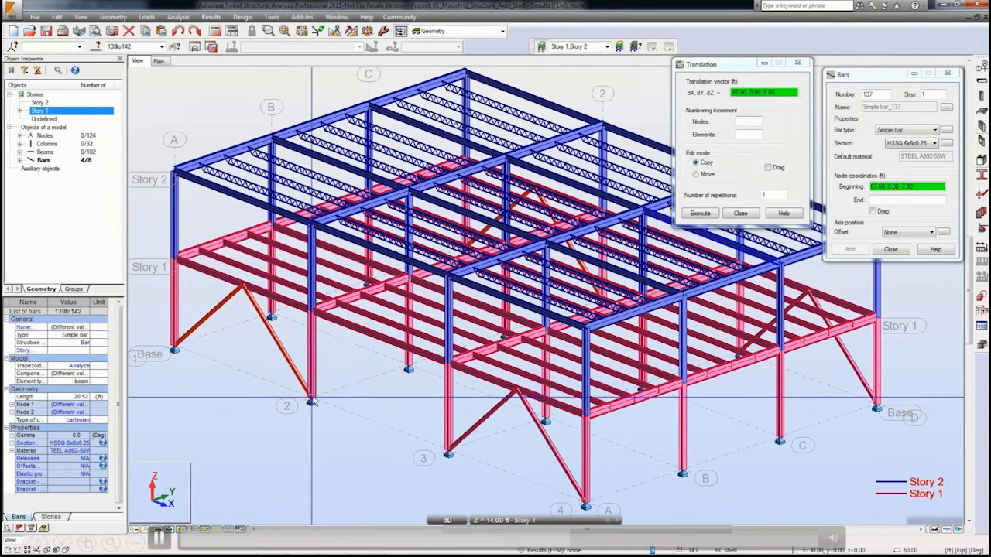
pyautogui.rightClick(282, 261)
pyautogui.click(316, 280)
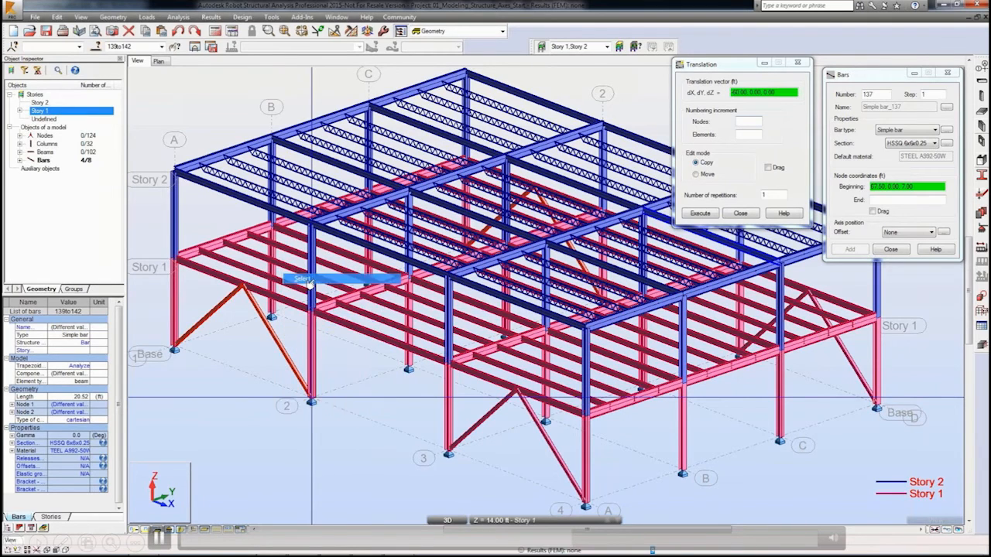
pyautogui.click(355, 378)
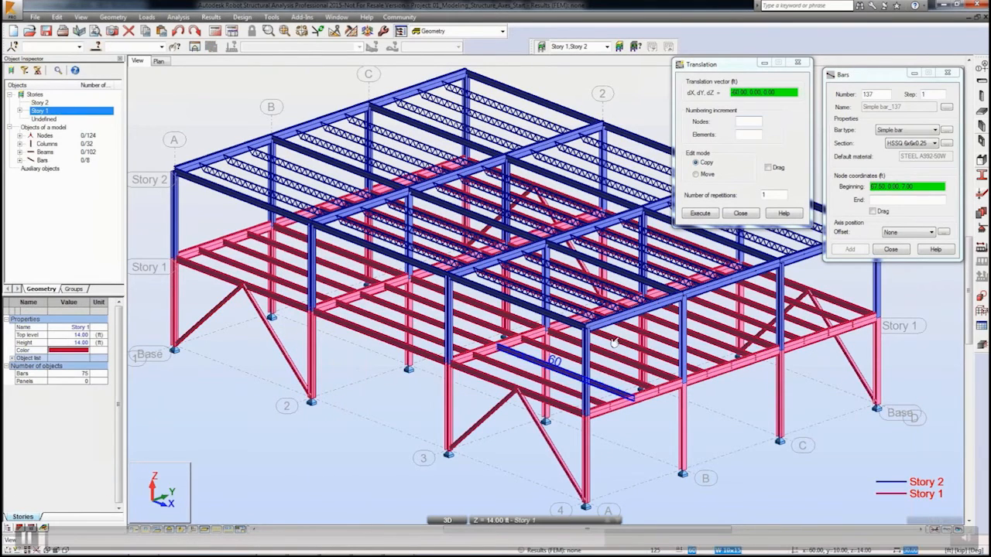
# Step: Draw two braces forming an inverted V on grid 4 between axes A and B, meeting at the Story 1 girder
pyautogui.click(894, 188)
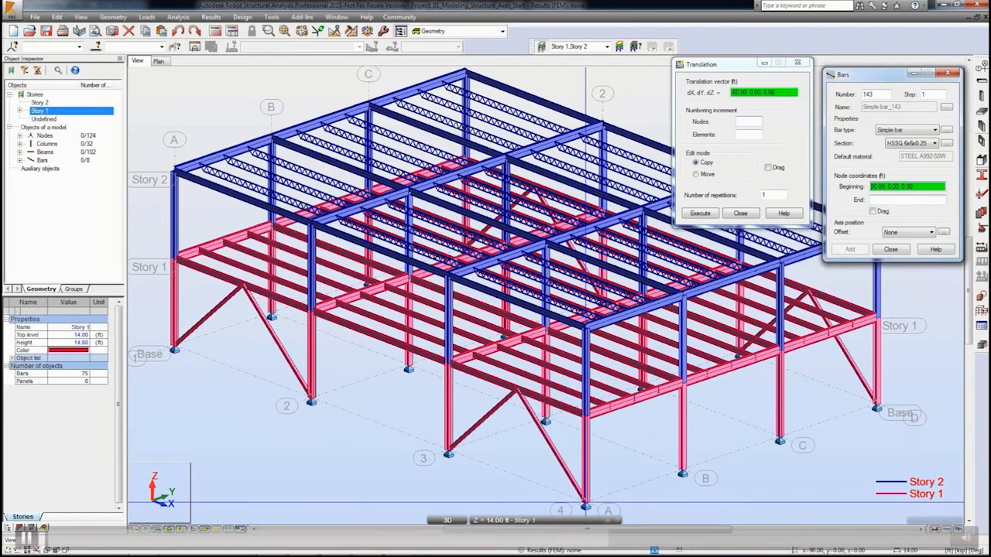
pyautogui.click(585, 507)
pyautogui.click(637, 393)
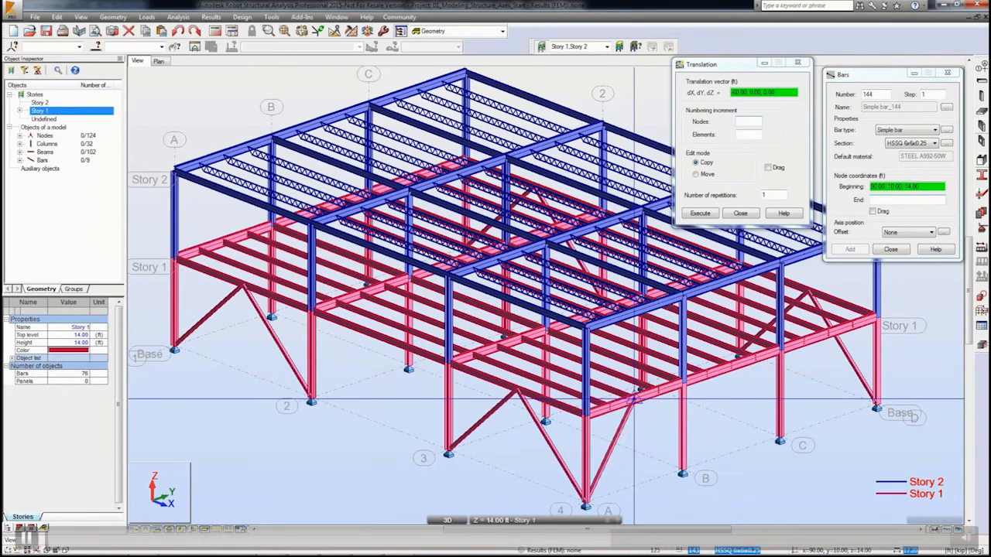
pyautogui.click(682, 471)
pyautogui.click(652, 436)
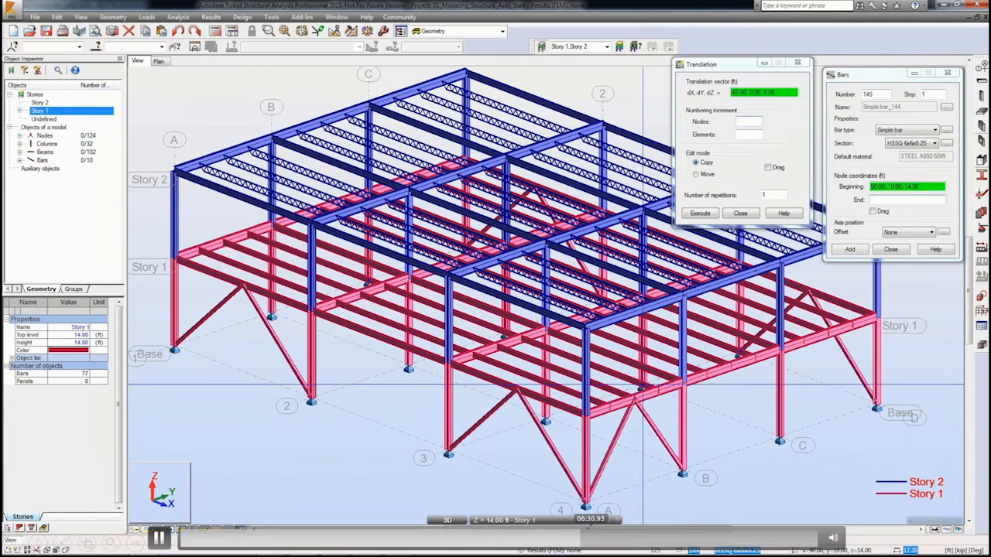
# Step: Copy the grid 4 braces with vector 0, 40, 0 to the bay between axes C and D
pyautogui.rightClick(646, 439)
pyautogui.click(616, 547)
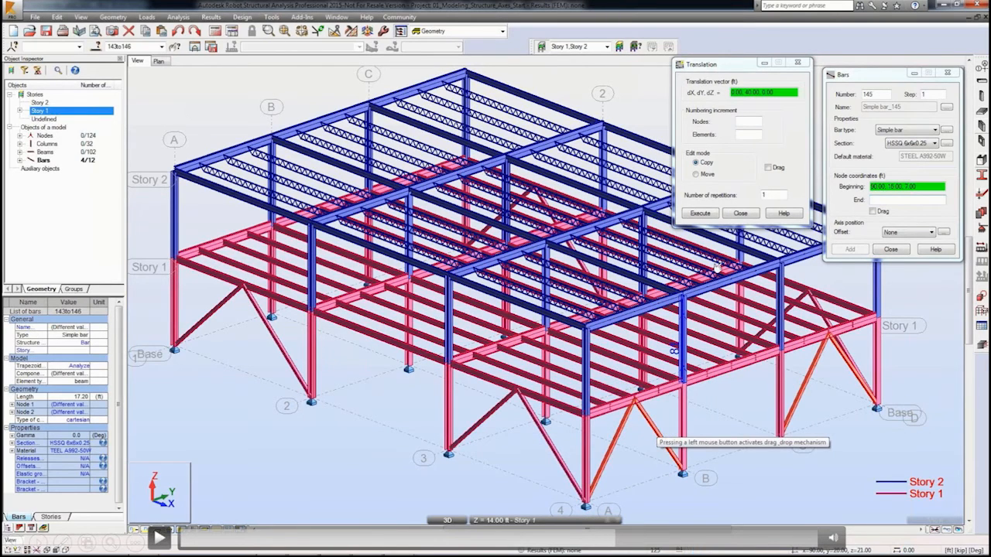
pyautogui.click(663, 534)
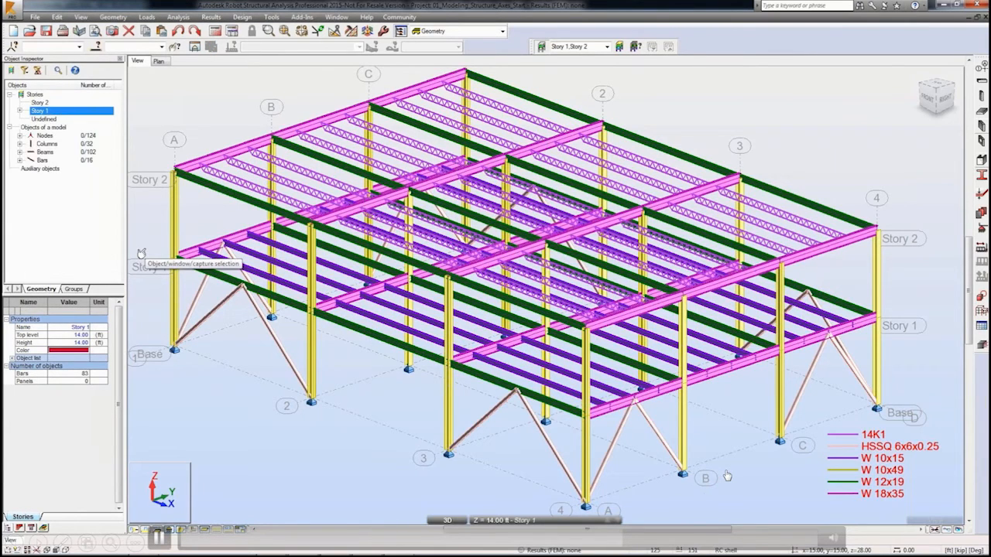
# Step: Start a new orthotropic FE thickness labelled SlabOnDeck of type slab composed with a trapezoid plate, with Story 1 shown in plan
pyautogui.click(166, 63)
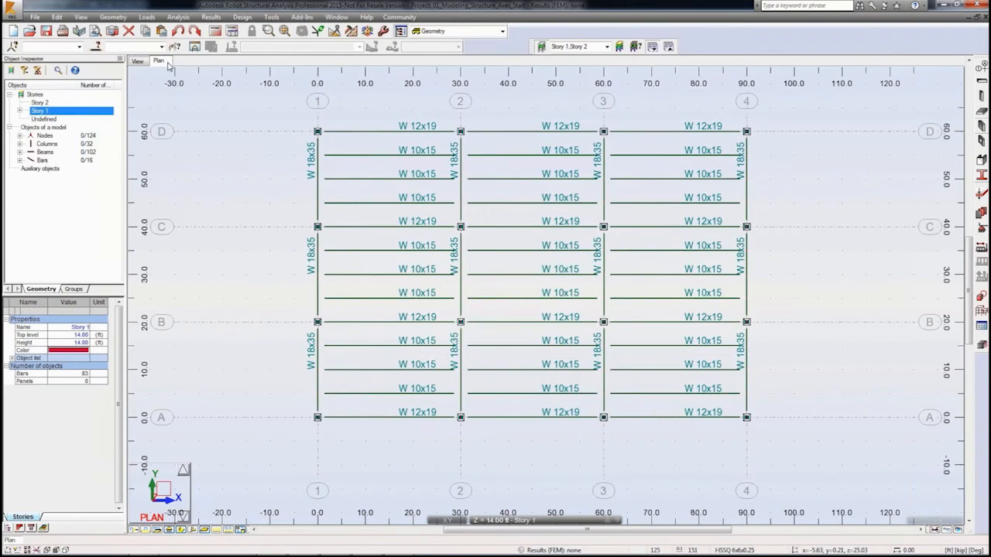
pyautogui.click(526, 520)
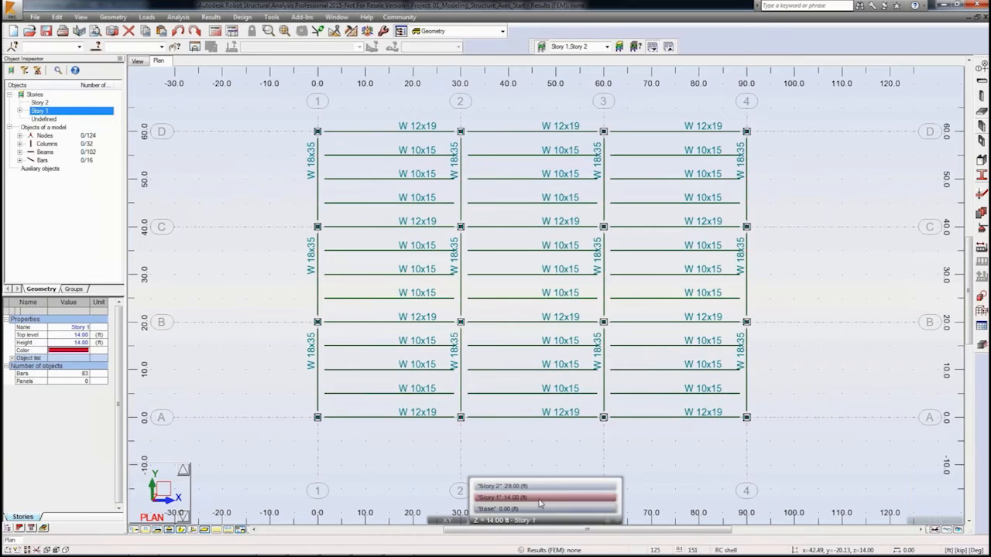
pyautogui.click(540, 500)
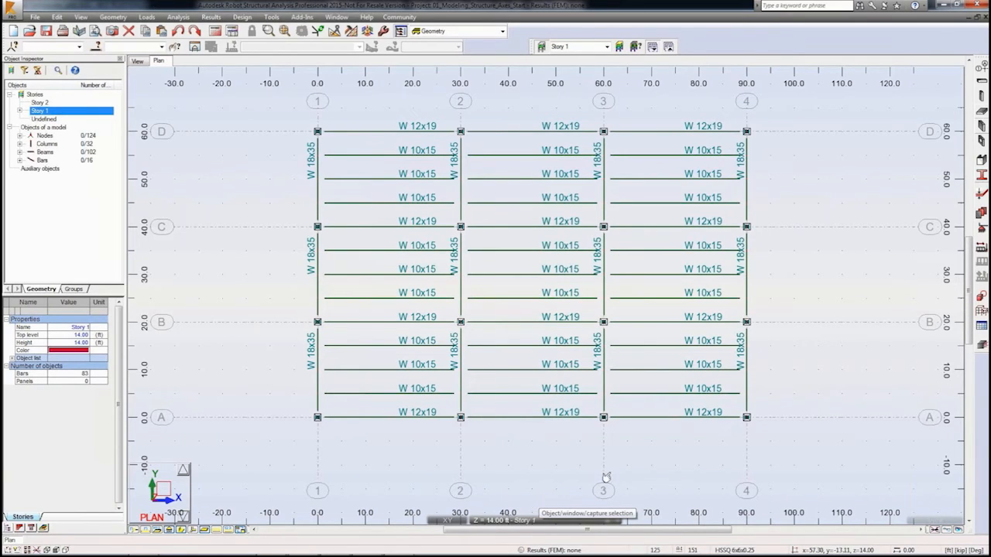
pyautogui.click(980, 202)
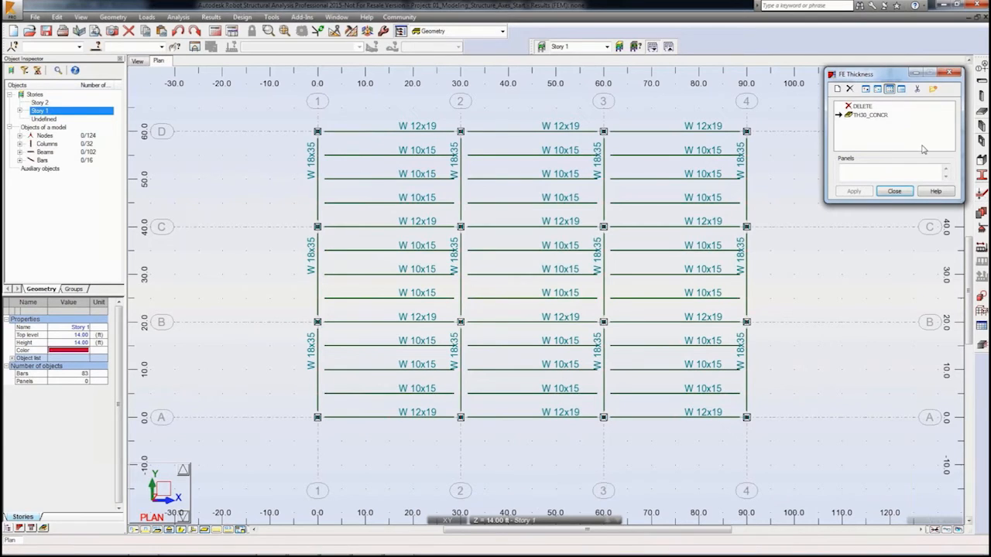
pyautogui.click(837, 88)
pyautogui.moveTo(860, 126); pyautogui.dragTo(655, 127)
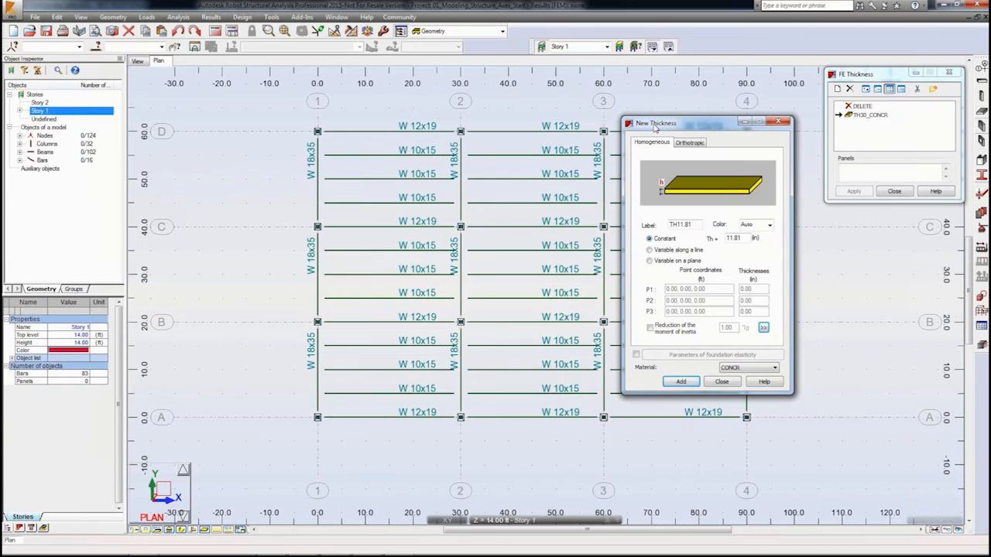
pyautogui.click(691, 144)
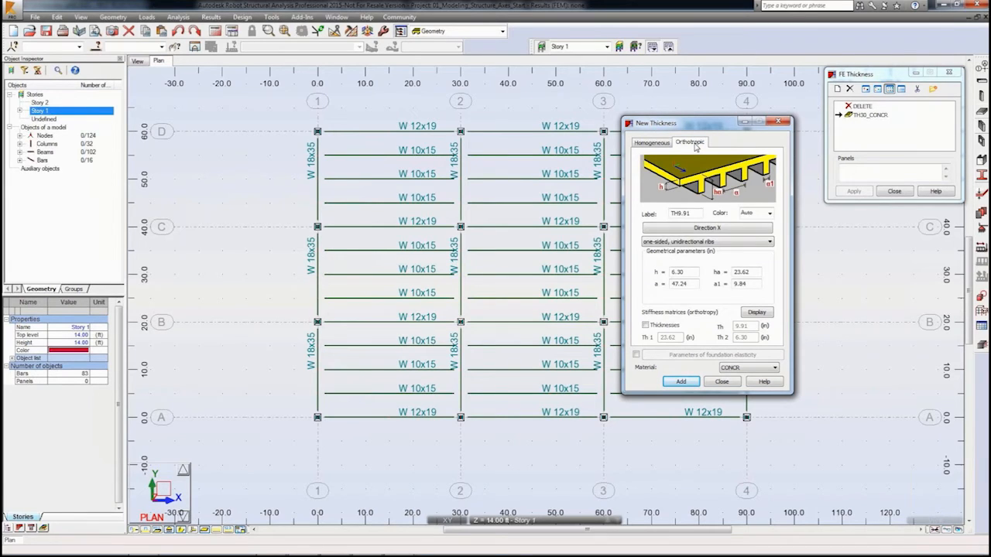
pyautogui.doubleClick(692, 211)
pyautogui.click(665, 241)
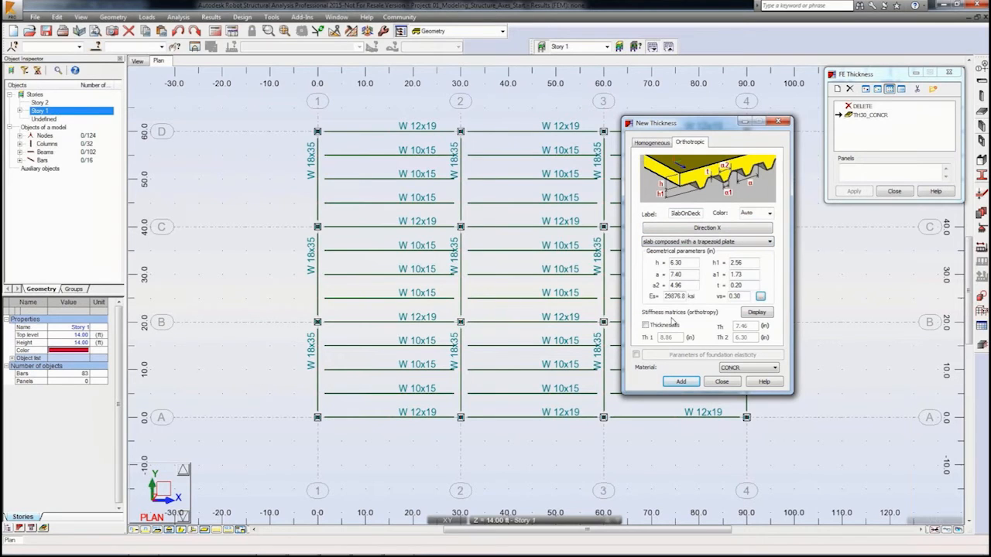
# Step: Set the deck h to 5 in and h1 to 1.50 in, choose material CONCR_3, and add the SlabOnDeck thickness
pyautogui.doubleClick(675, 262)
pyautogui.write('6')
pyautogui.doubleClick(685, 274)
pyautogui.doubleClick(735, 263)
pyautogui.doubleClick(756, 274)
pyautogui.click(774, 369)
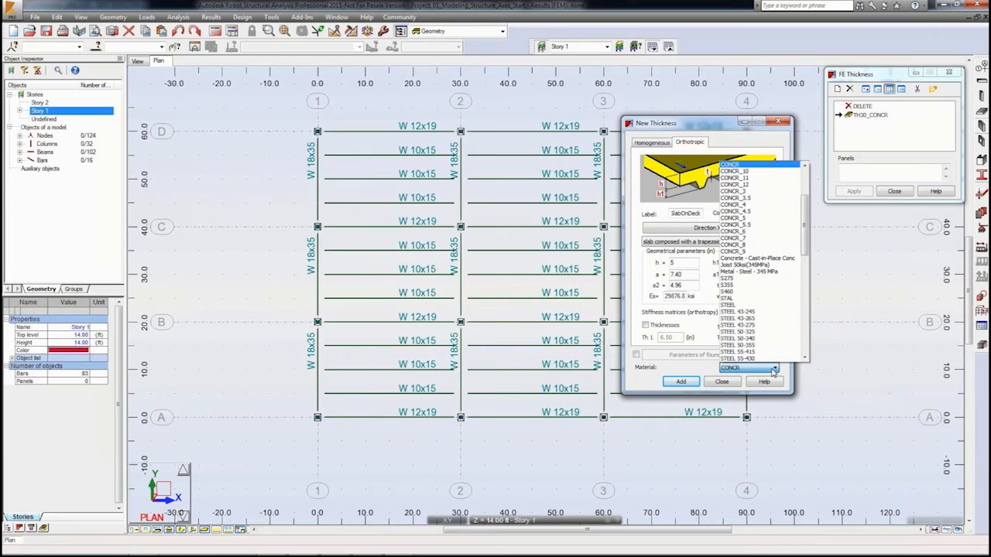
pyautogui.click(739, 192)
pyautogui.click(681, 383)
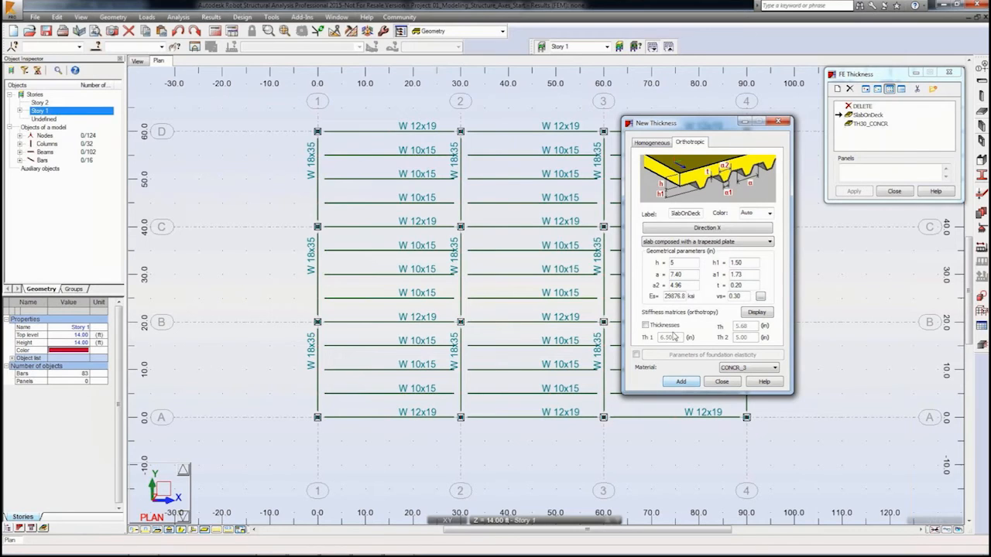
# Step: Start another orthotropic thickness labelled RoofDeck and set its type to trapezoid plate
pyautogui.moveTo(701, 213); pyautogui.dragTo(657, 213)
pyautogui.write('R')
pyautogui.click(660, 243)
pyautogui.click(660, 242)
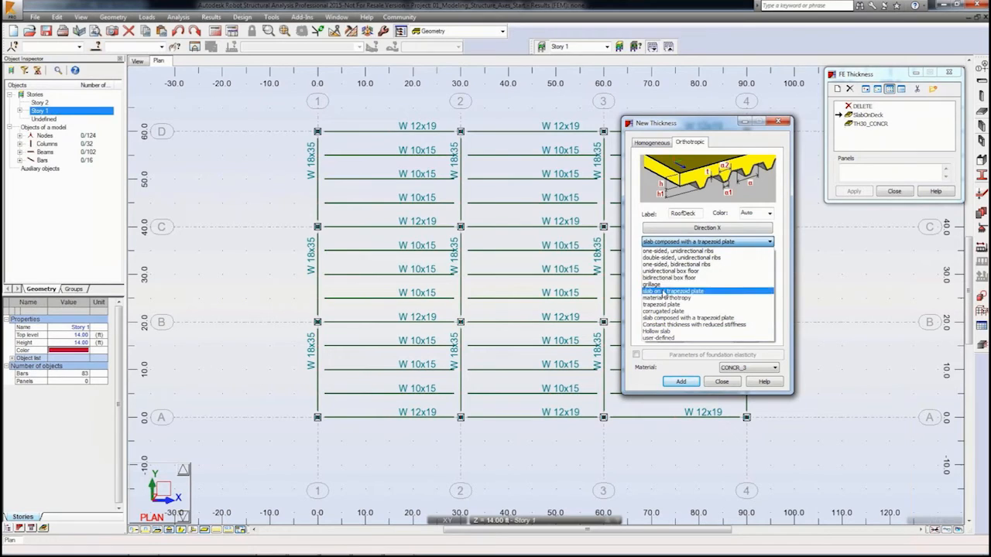
pyautogui.click(662, 305)
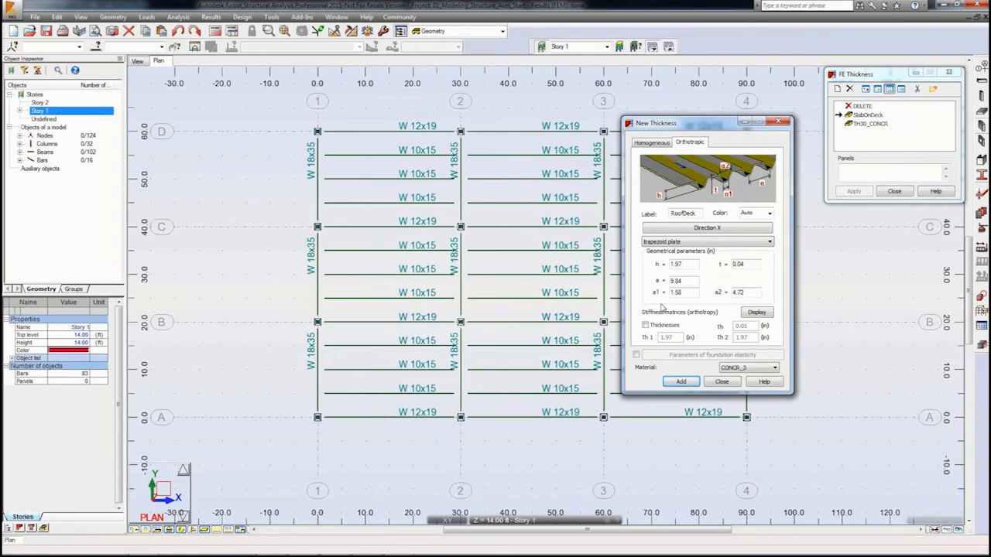
# Step: Set the trapezoid plate h to 1.5 in and t to 0.1 in, add the RoofDeck thickness, and close the thickness dialogs
pyautogui.doubleClick(683, 264)
pyautogui.doubleClick(689, 280)
pyautogui.doubleClick(746, 265)
pyautogui.write('0.0')
pyautogui.write('1')
pyautogui.click(755, 292)
pyautogui.click(683, 383)
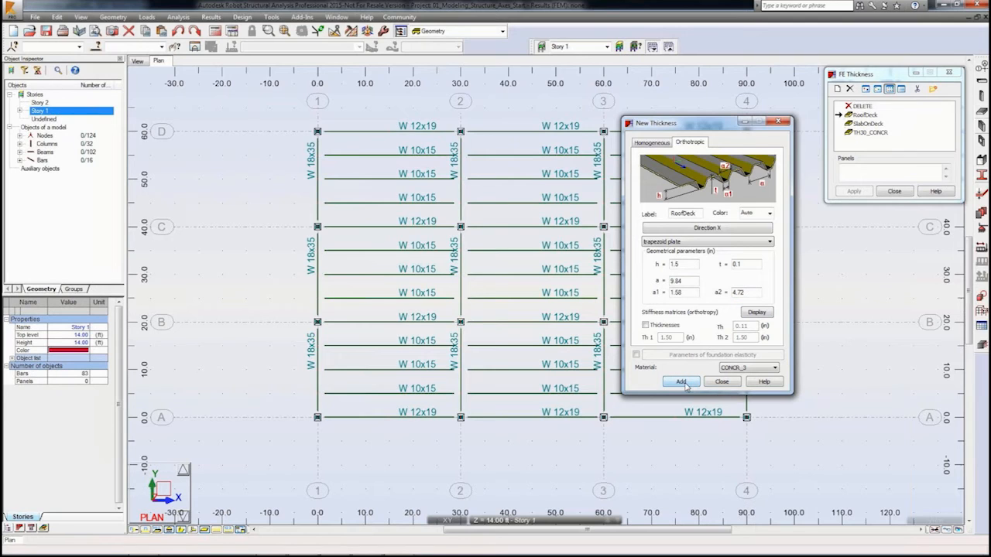
pyautogui.click(723, 383)
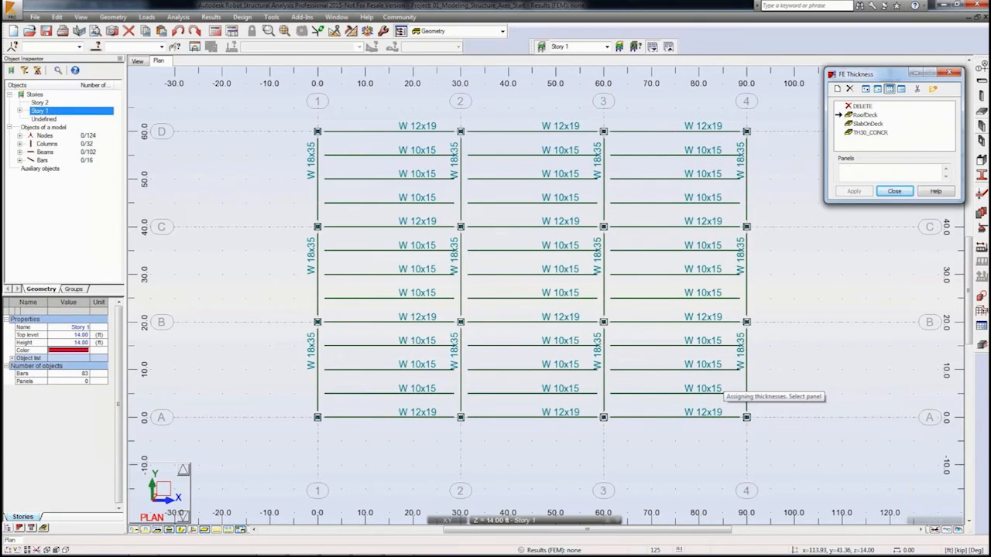
pyautogui.click(882, 192)
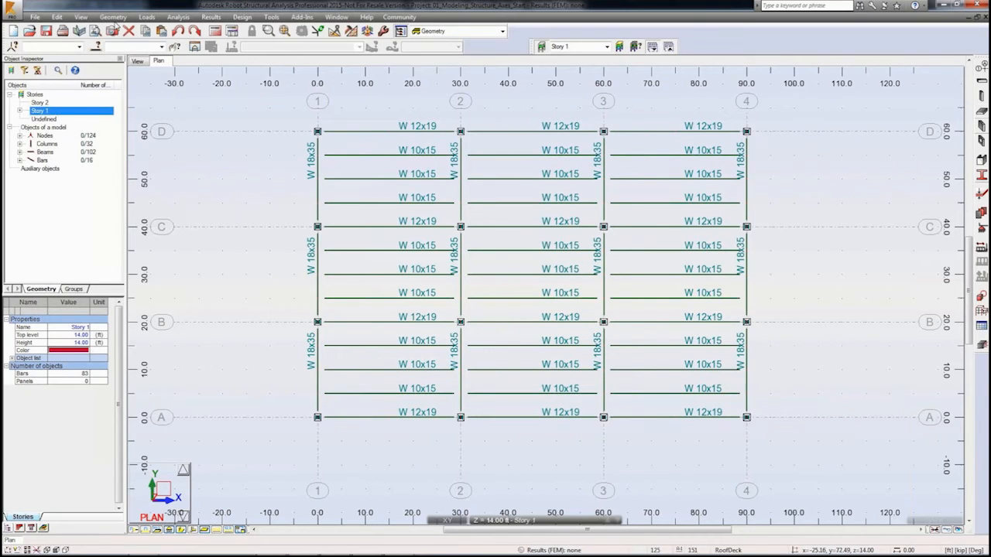
# Step: Create a new panel calculation model labelled Roof Deck Model with shell finite elements
pyautogui.click(113, 17)
pyautogui.moveTo(123, 208)
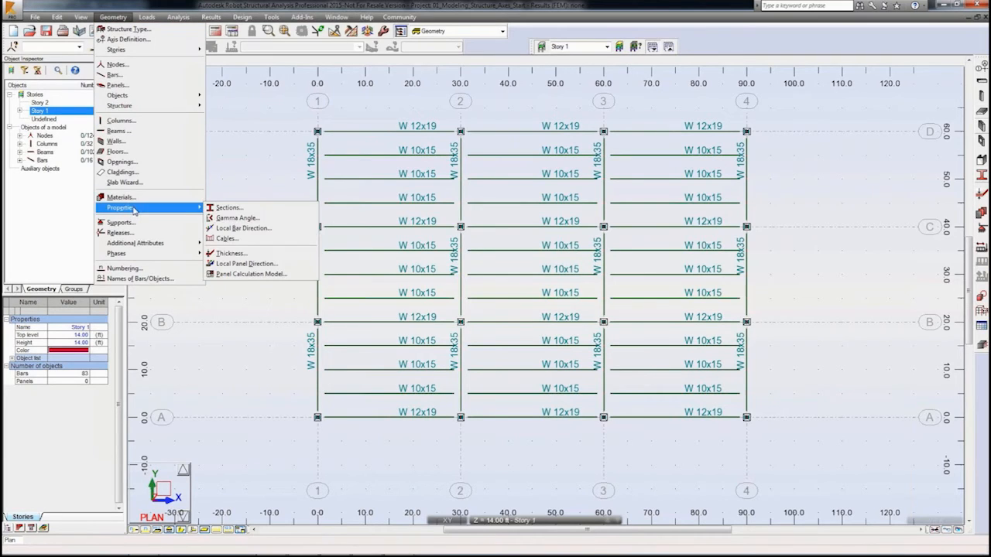
pyautogui.click(237, 276)
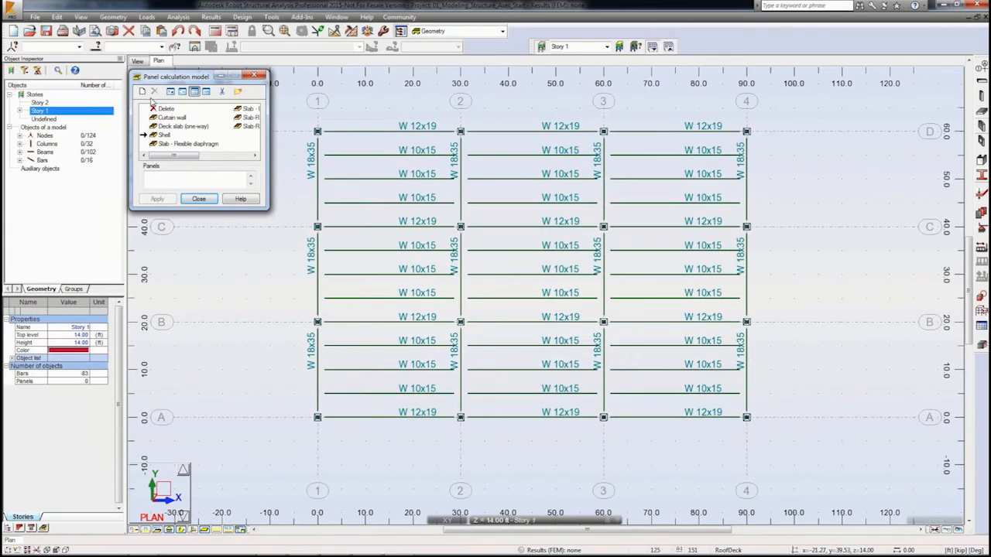
pyautogui.click(144, 93)
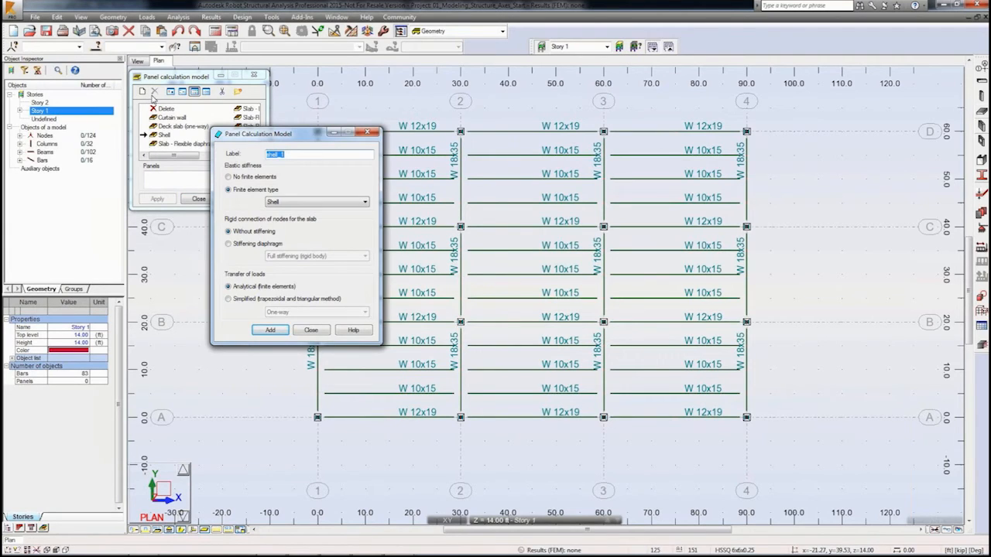
pyautogui.press('BackSpace')
pyautogui.write('Roof Deck Model')
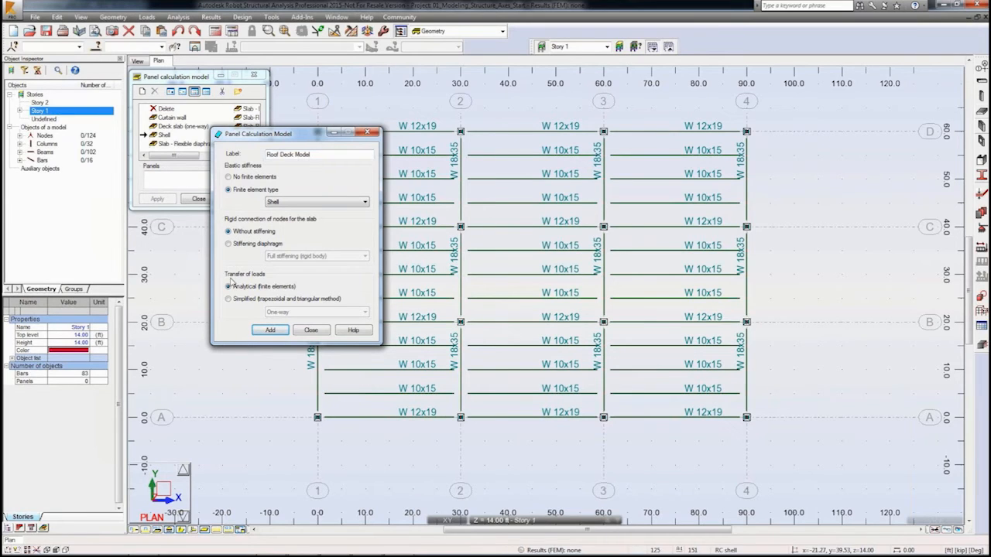
pyautogui.click(271, 332)
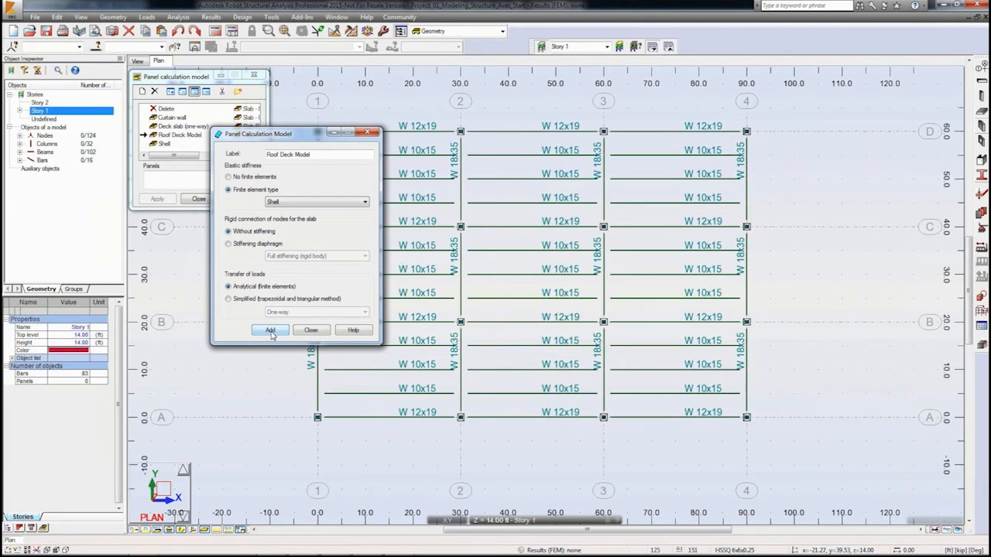
# Step: Add a second panel calculation model labelled Floor Deck Model
pyautogui.moveTo(278, 154); pyautogui.dragTo(247, 157)
pyautogui.write('Floor')
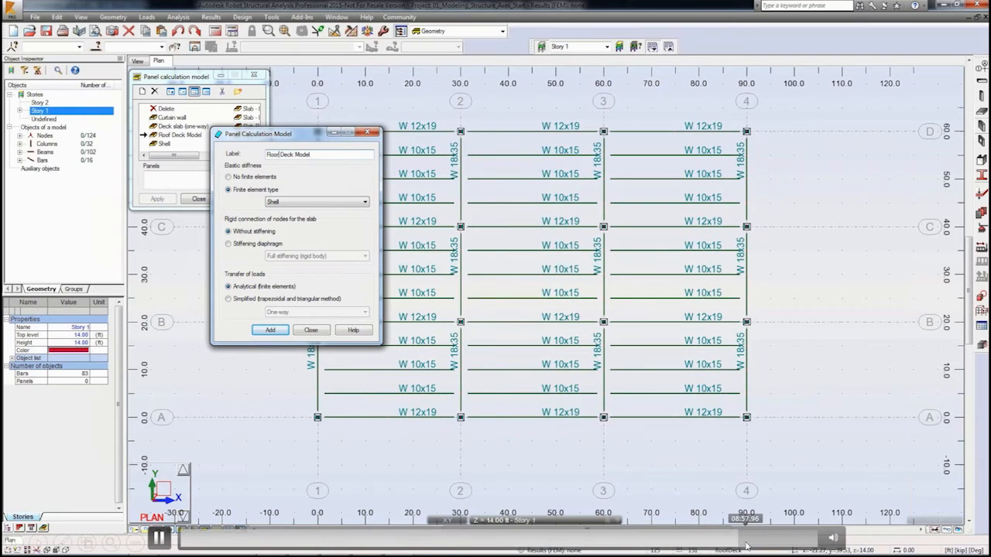
pyautogui.press('Return')
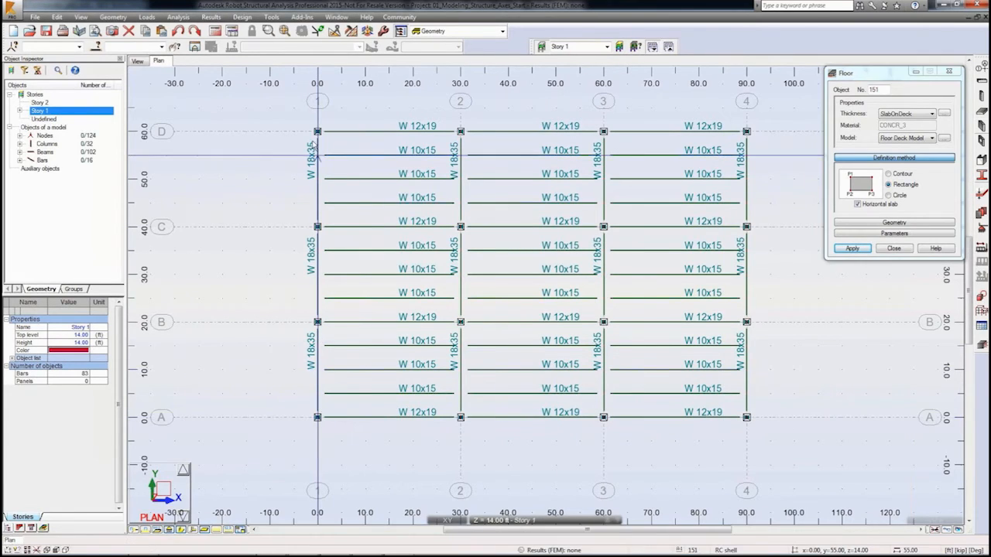
# Step: Create a rectangular Story 1 floor spanning axes 1 to 4 and A to D with SlabOnDeck thickness and Floor Deck Model
pyautogui.click(746, 132)
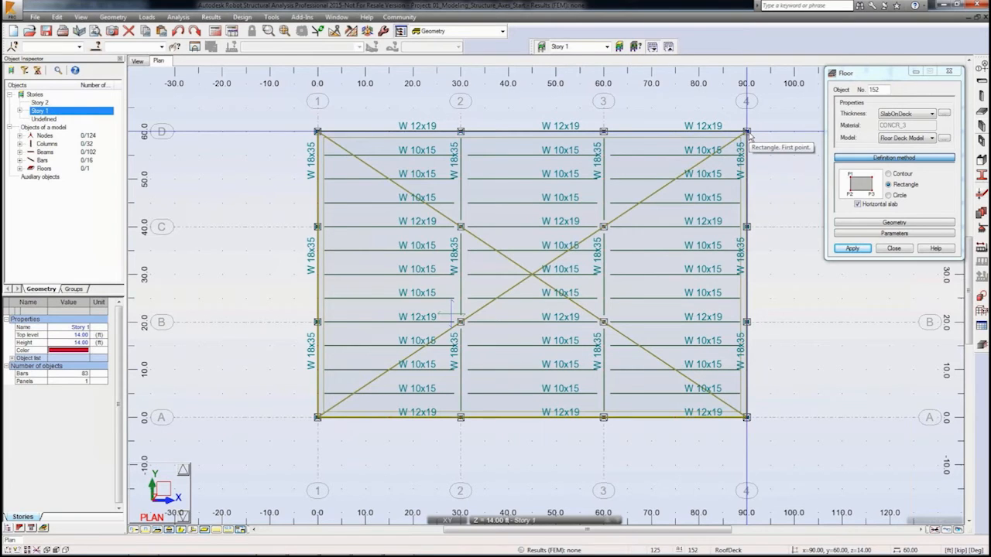
pyautogui.rightClick(478, 345)
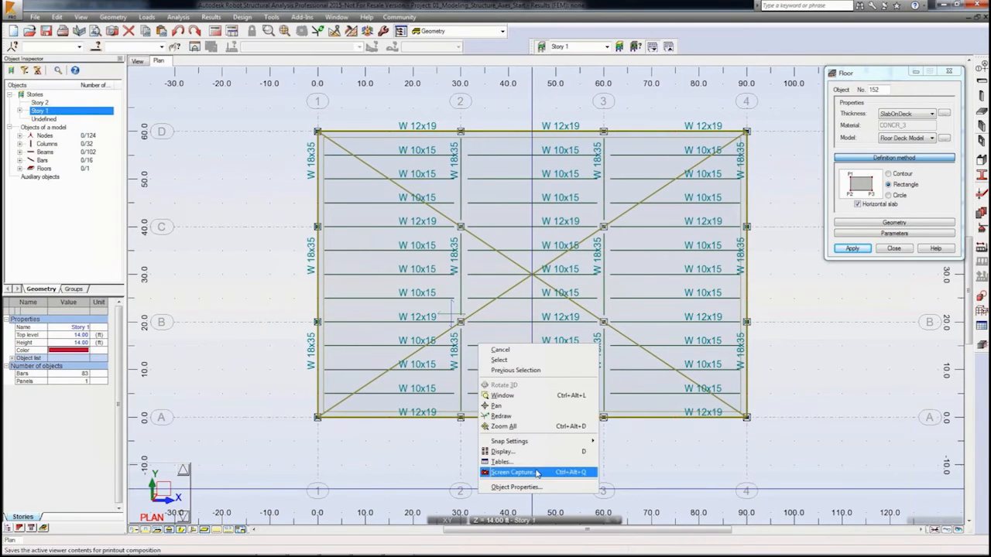
pyautogui.click(525, 372)
# Step: On Story 2, create a rectangular roof floor from axis 1 to 4 and A to D using RoofDeck thickness and Roof Deck Model
pyautogui.click(530, 520)
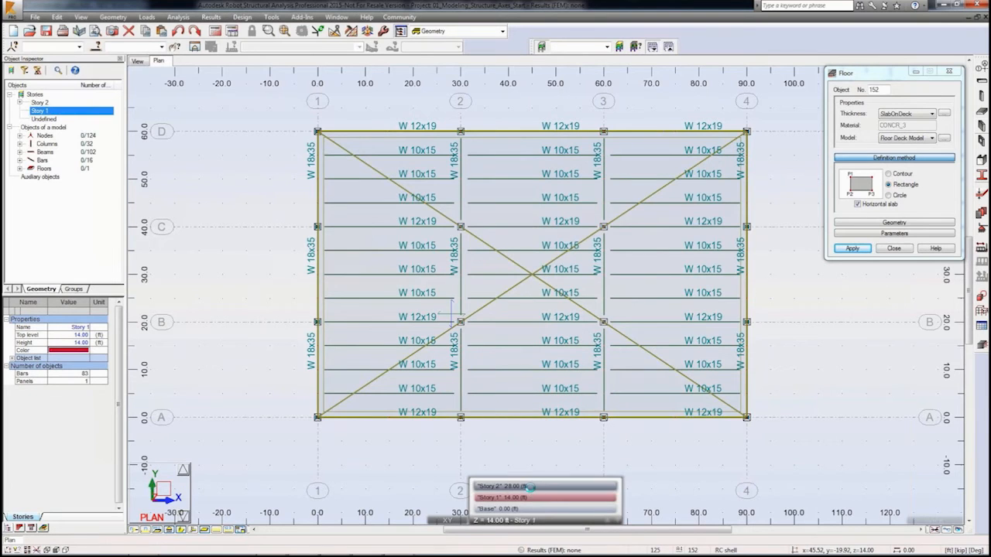
pyautogui.click(529, 486)
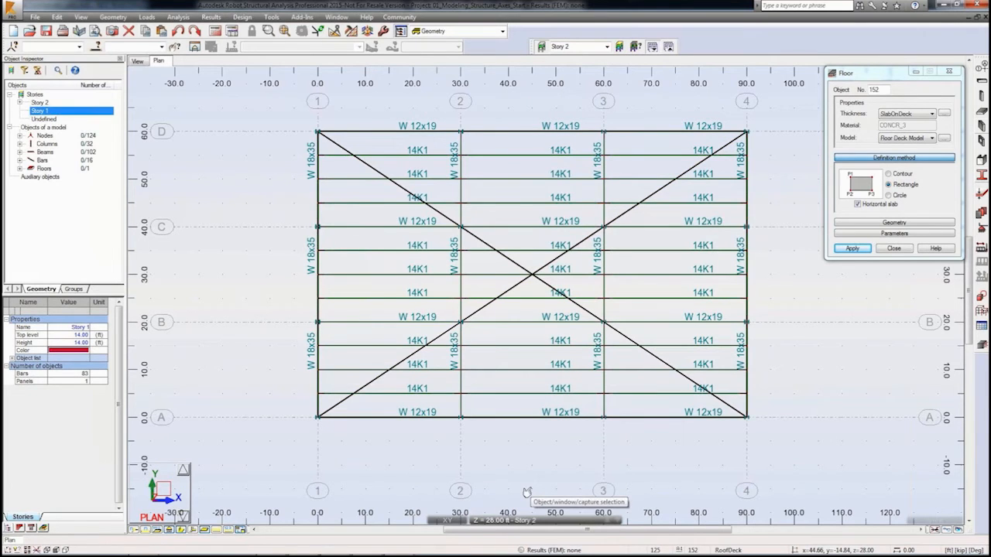
pyautogui.click(919, 114)
pyautogui.click(907, 136)
pyautogui.click(915, 138)
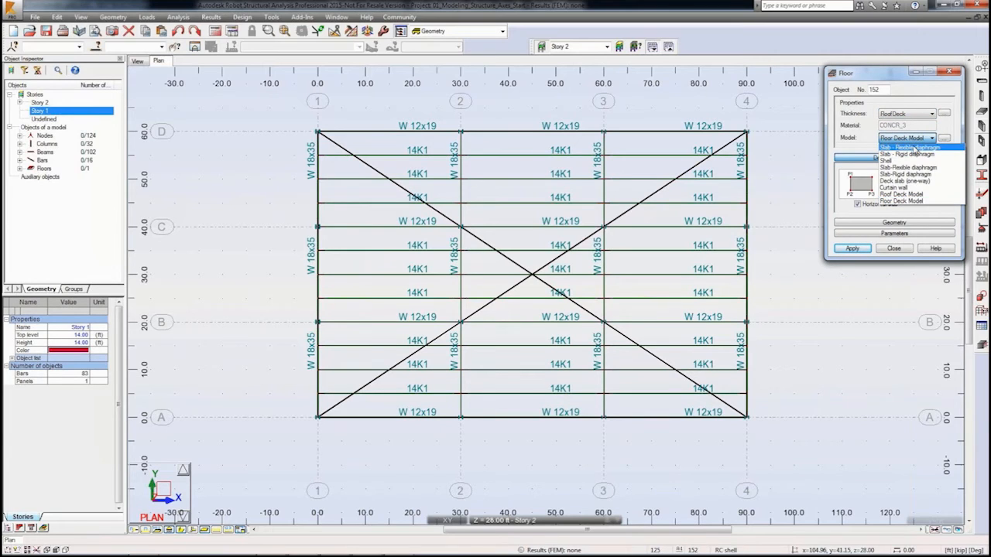
pyautogui.click(902, 199)
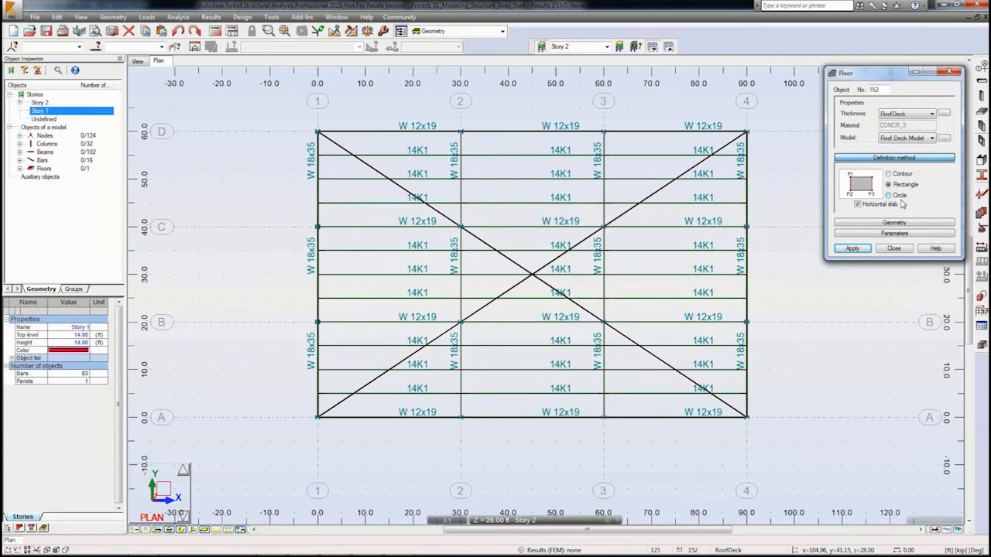
pyautogui.click(892, 222)
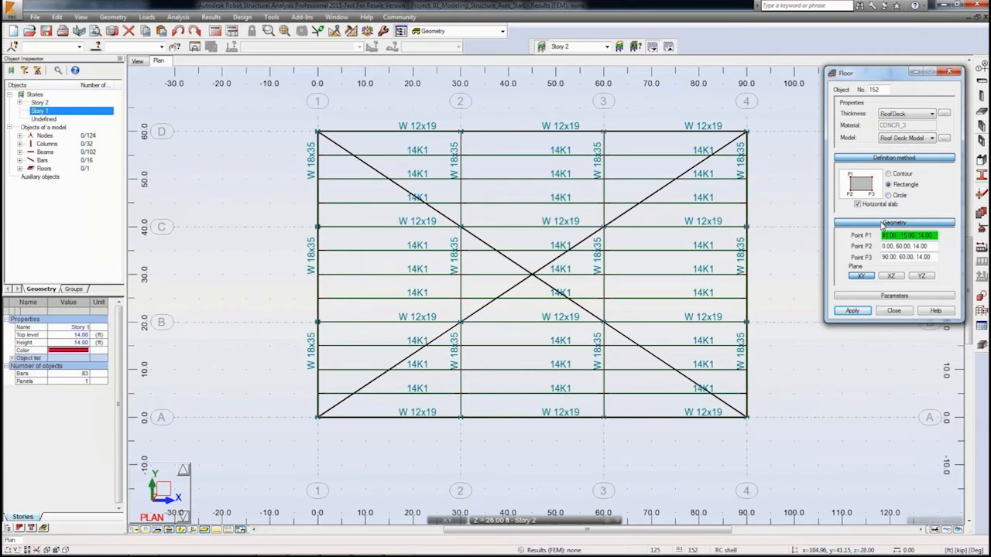
pyautogui.click(319, 421)
pyautogui.click(319, 133)
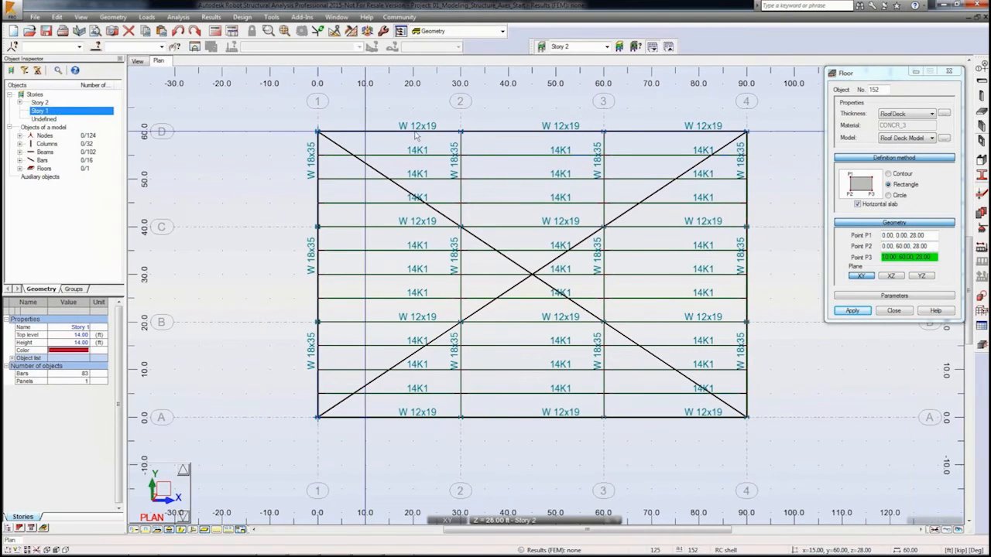
pyautogui.click(747, 133)
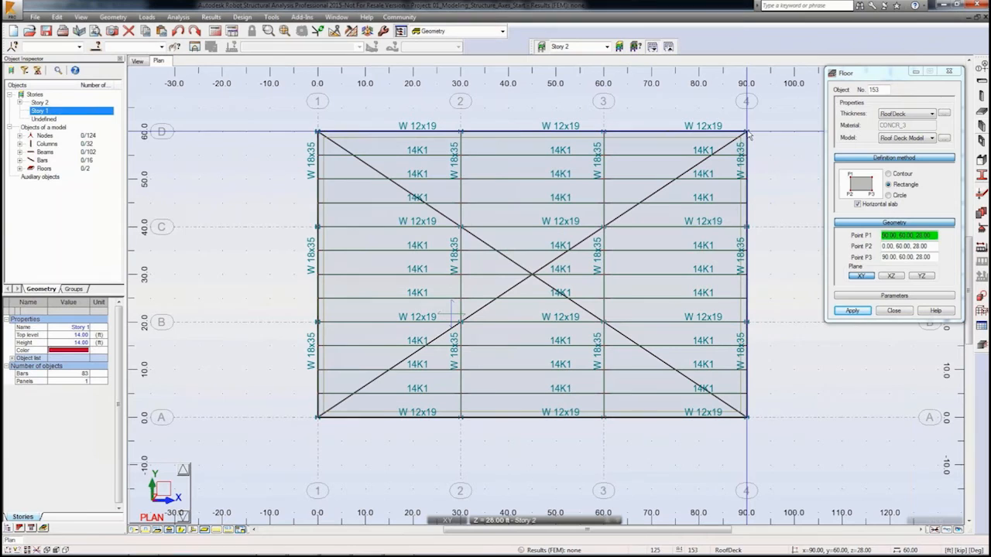
pyautogui.click(893, 310)
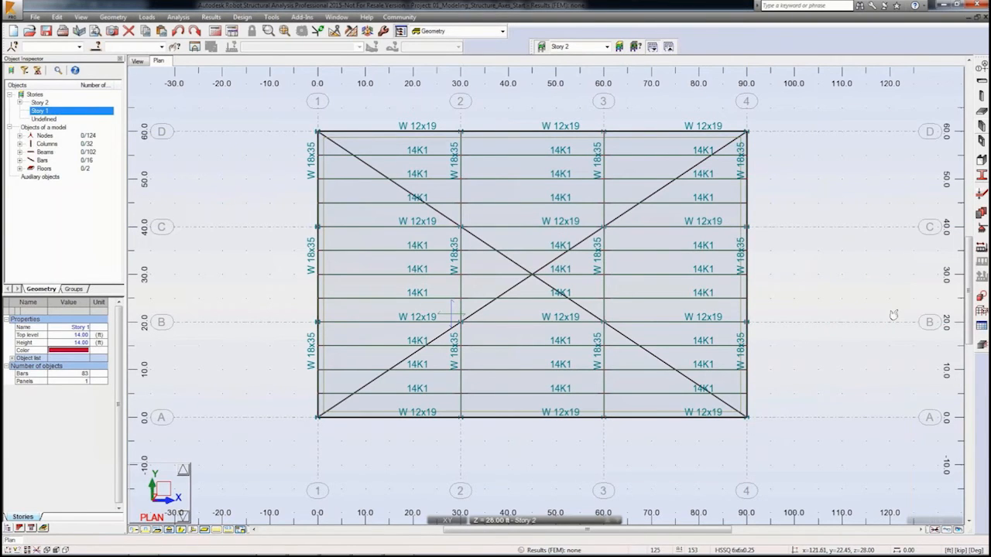
# Step: Switch to the 3D view and inspect the whole two-story model with its decks
pyautogui.click(138, 61)
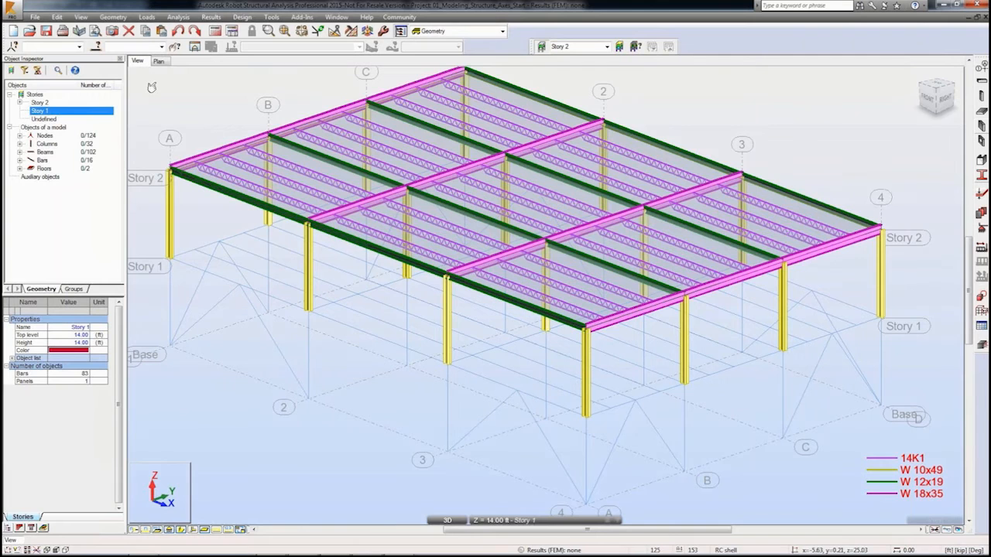
pyautogui.moveTo(151, 88); pyautogui.dragTo(168, 96, button='middle')
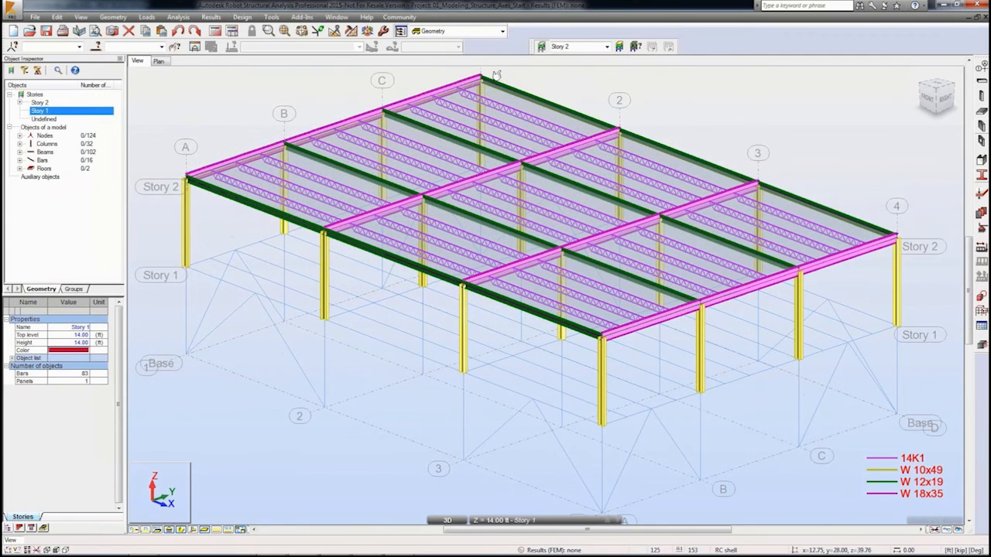
pyautogui.click(540, 47)
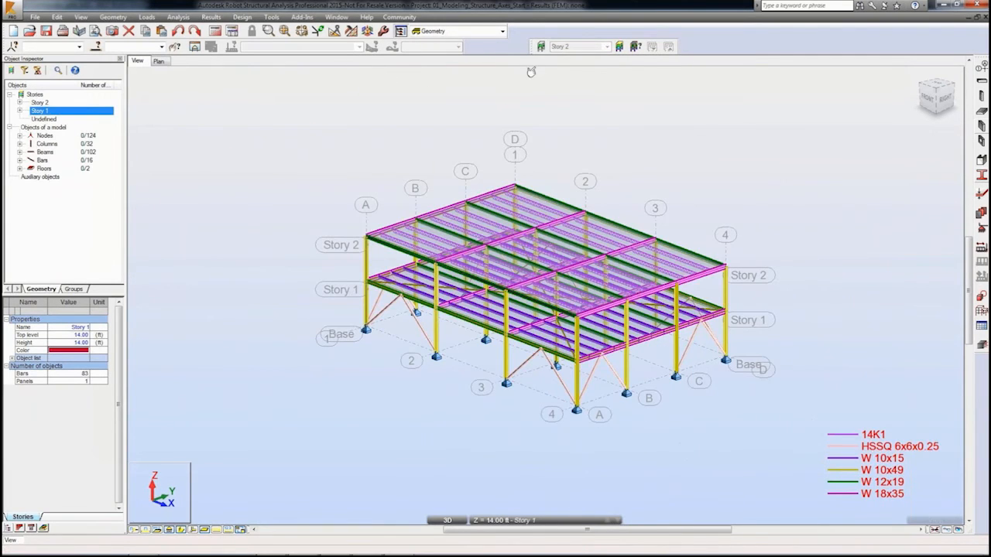
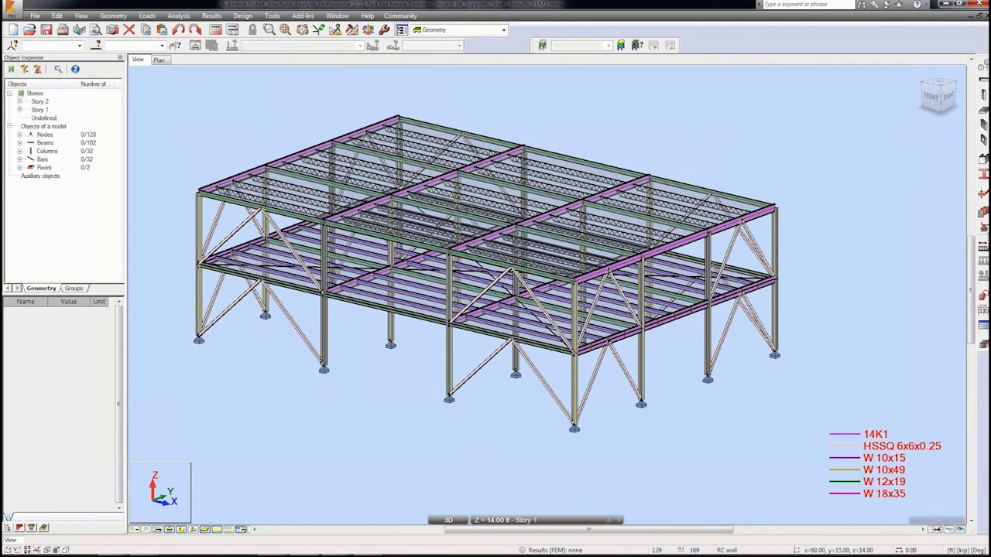
# Step: Define a new nodal support named Pinned Base that fixes the UX, UY and UZ directions
pyautogui.click(983, 246)
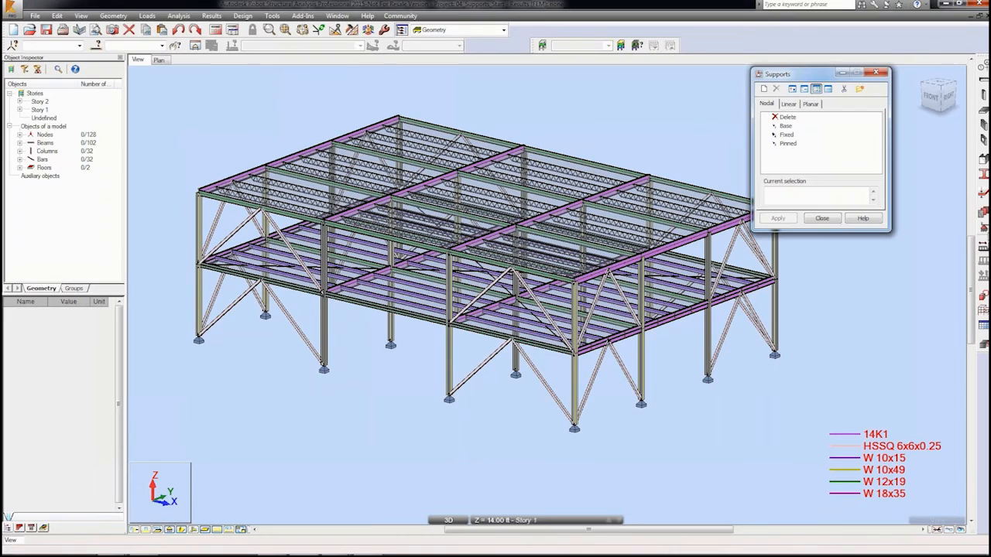
pyautogui.click(764, 89)
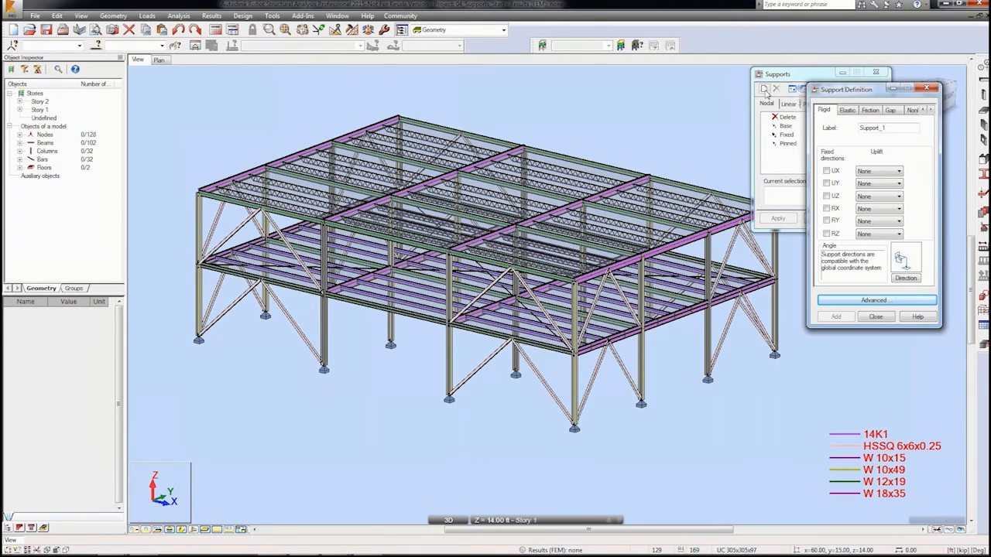
pyautogui.doubleClick(889, 128)
pyautogui.write('Pinned Base')
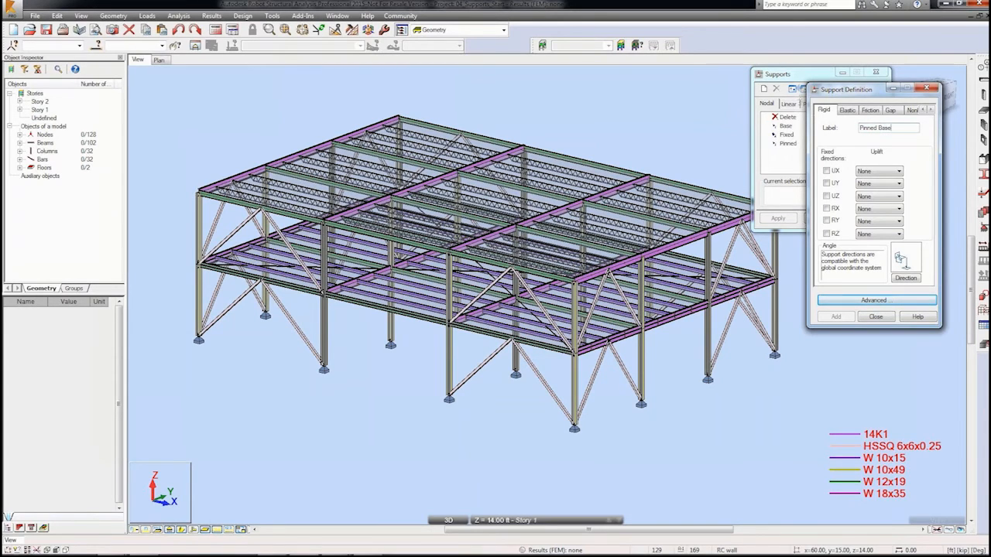
pyautogui.click(827, 170)
pyautogui.click(826, 182)
pyautogui.click(827, 196)
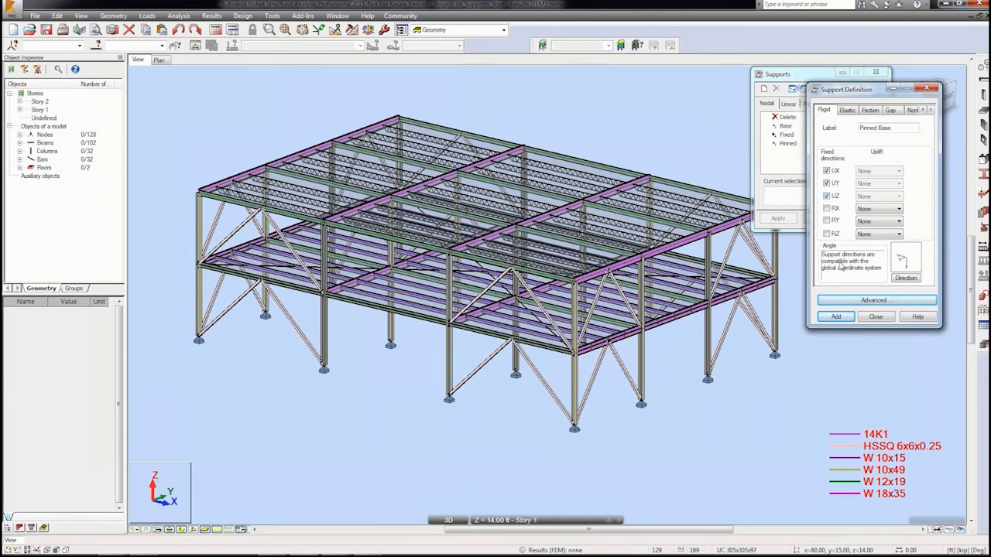
pyautogui.click(836, 318)
pyautogui.click(875, 317)
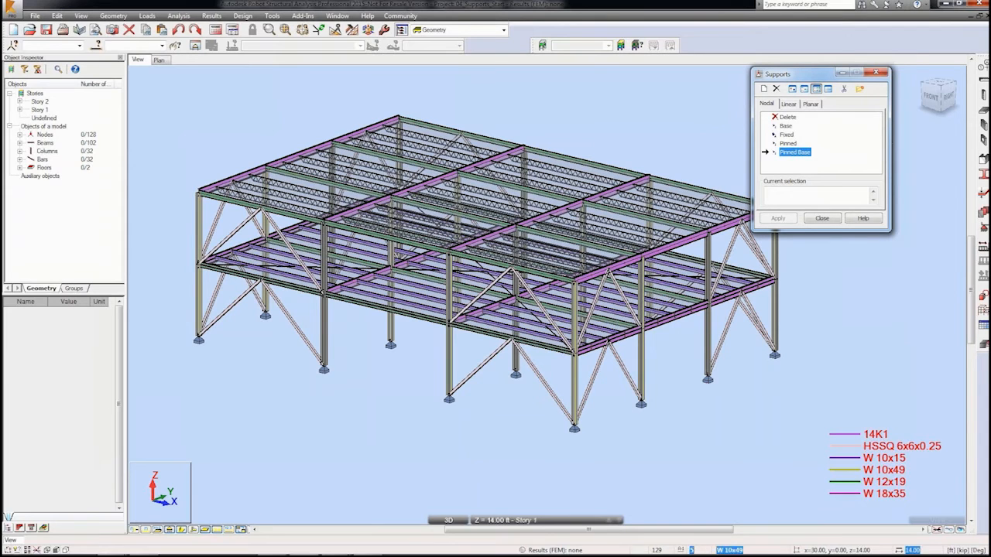
# Step: Select all nodes with Z from 0.00 to 0.00 and assign them the Pinned Base support
pyautogui.click(12, 45)
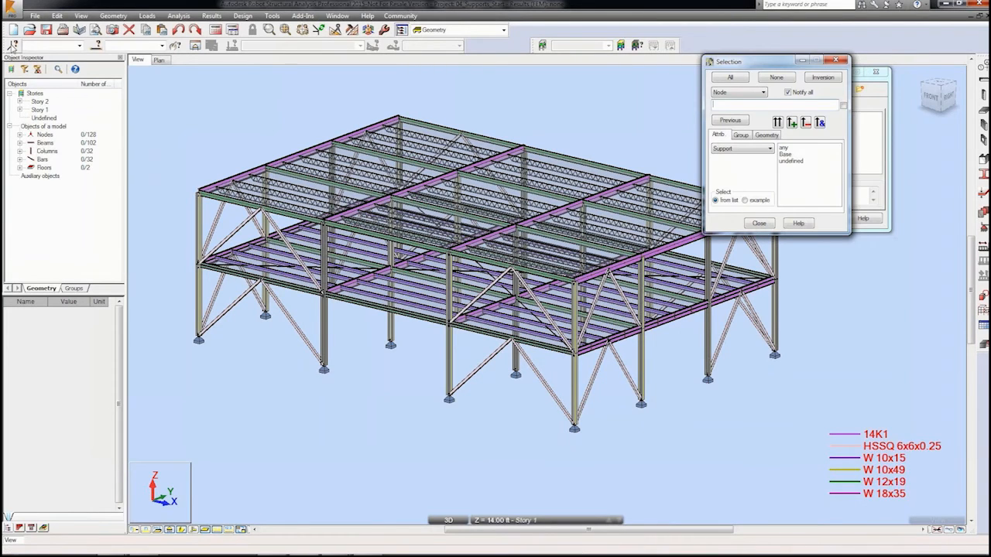
pyautogui.moveTo(734, 67); pyautogui.dragTo(630, 78)
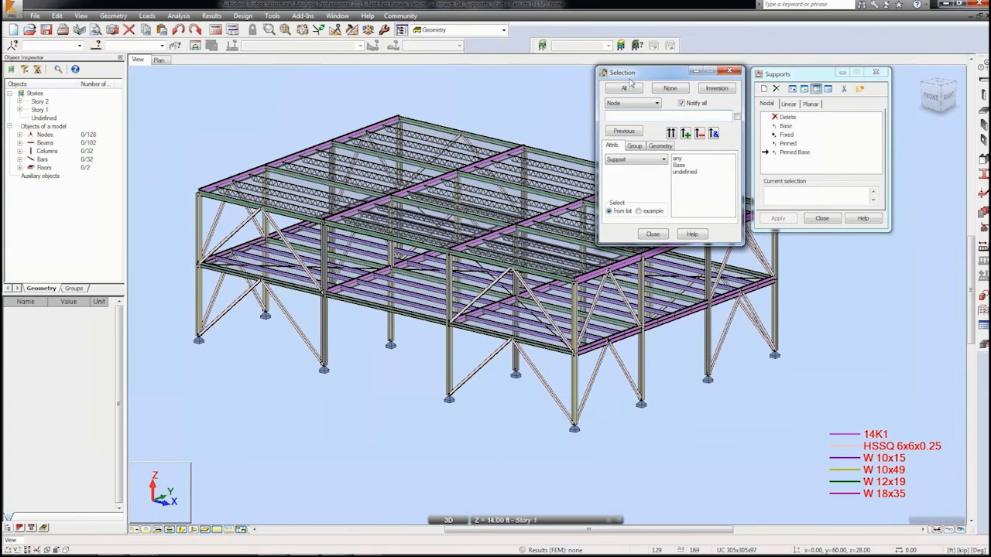
pyautogui.click(660, 146)
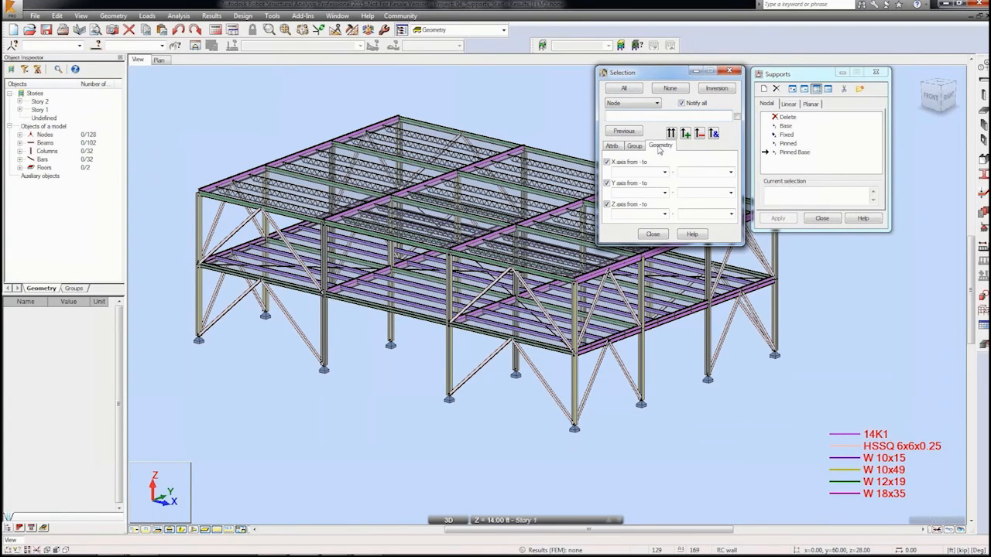
pyautogui.click(664, 214)
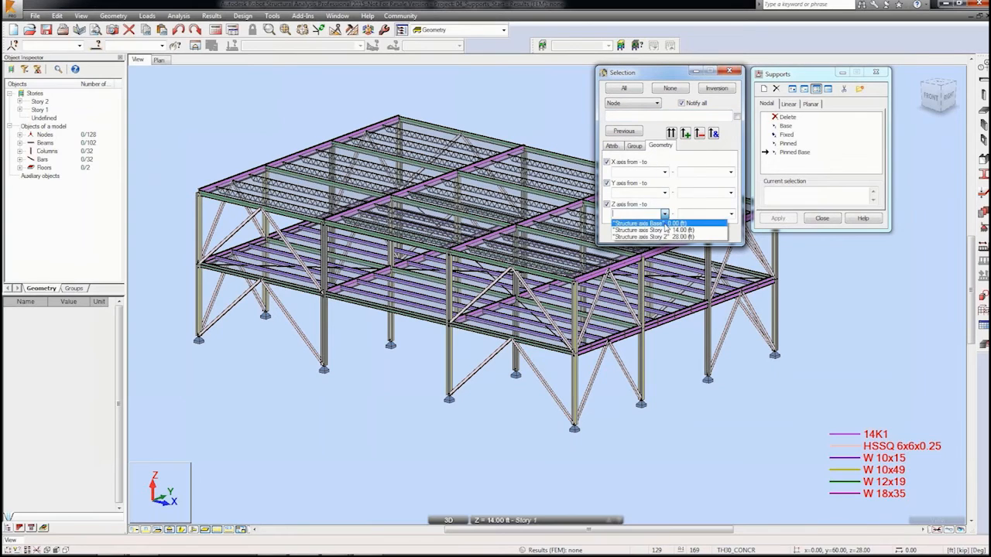
pyautogui.click(664, 223)
pyautogui.click(731, 214)
pyautogui.click(725, 224)
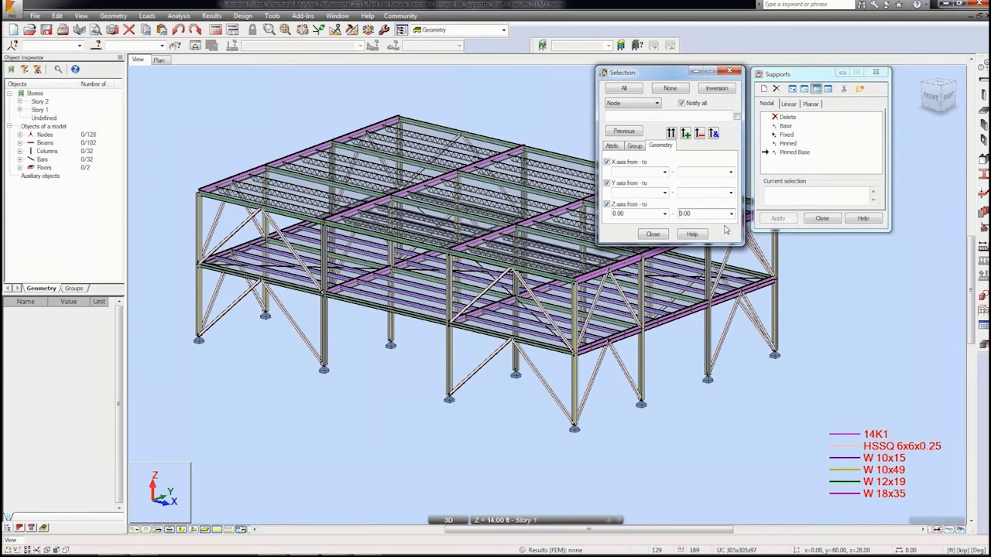
pyautogui.click(671, 133)
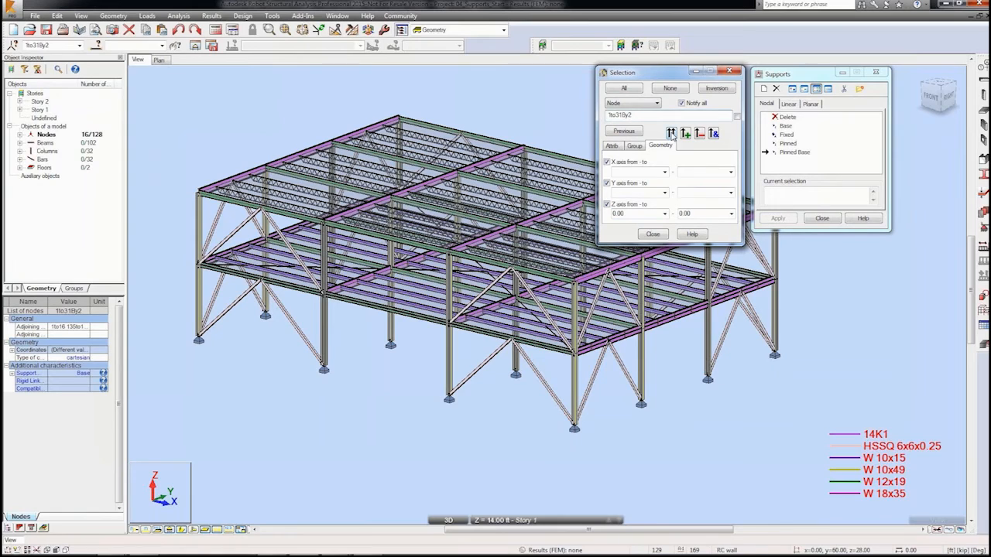
pyautogui.click(810, 192)
pyautogui.click(780, 219)
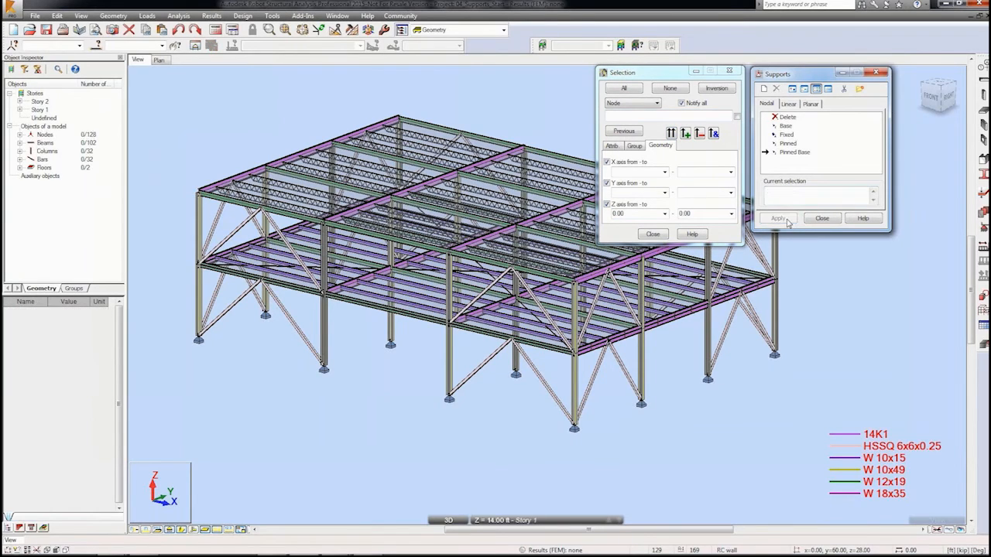
pyautogui.click(654, 235)
pyautogui.click(823, 220)
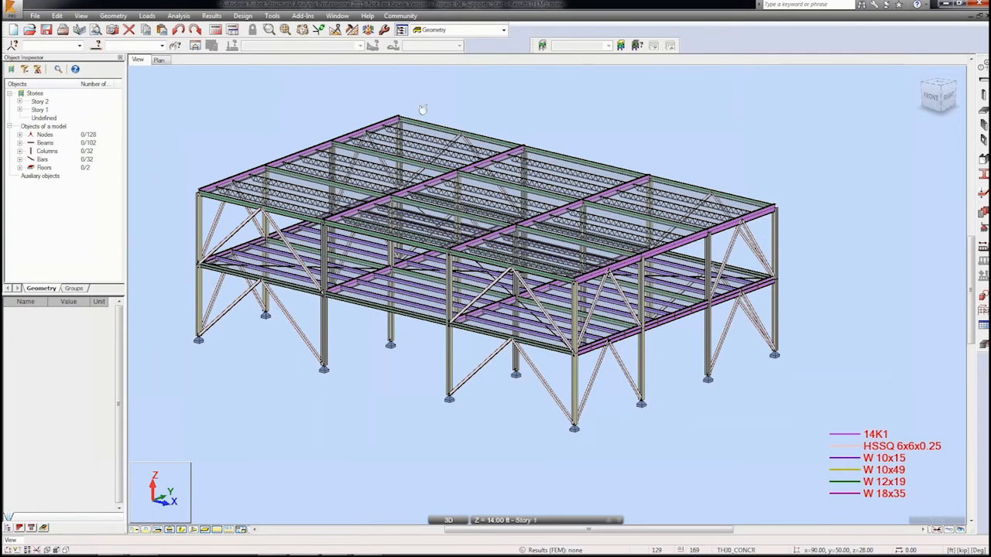
# Step: Open the Nodes table to review node coordinates and assigned supports
pyautogui.click(113, 16)
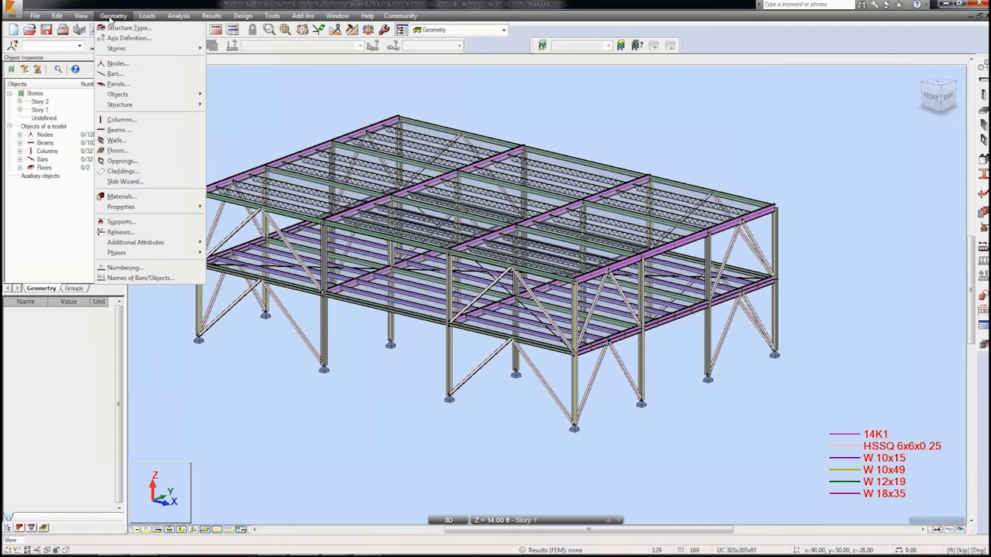
pyautogui.moveTo(91, 17)
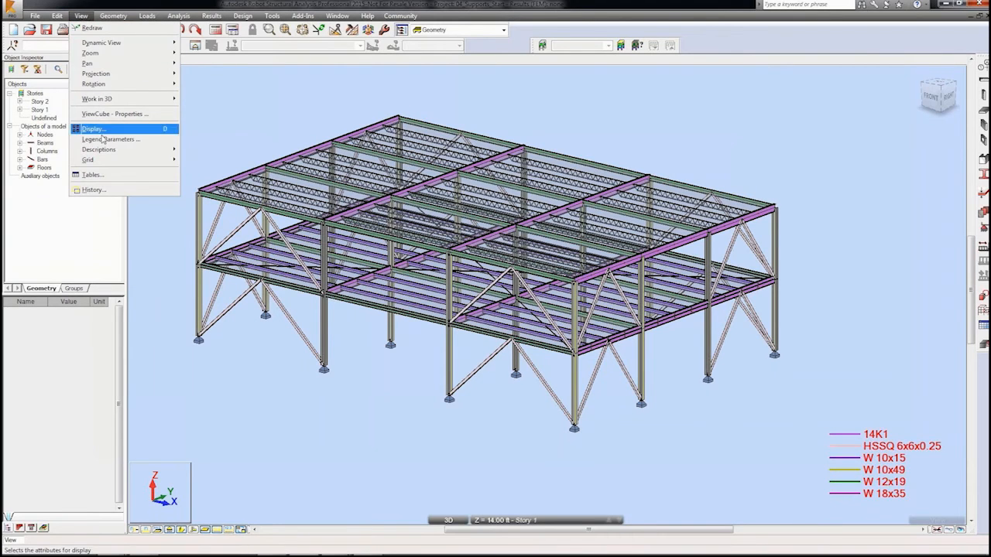
pyautogui.click(98, 175)
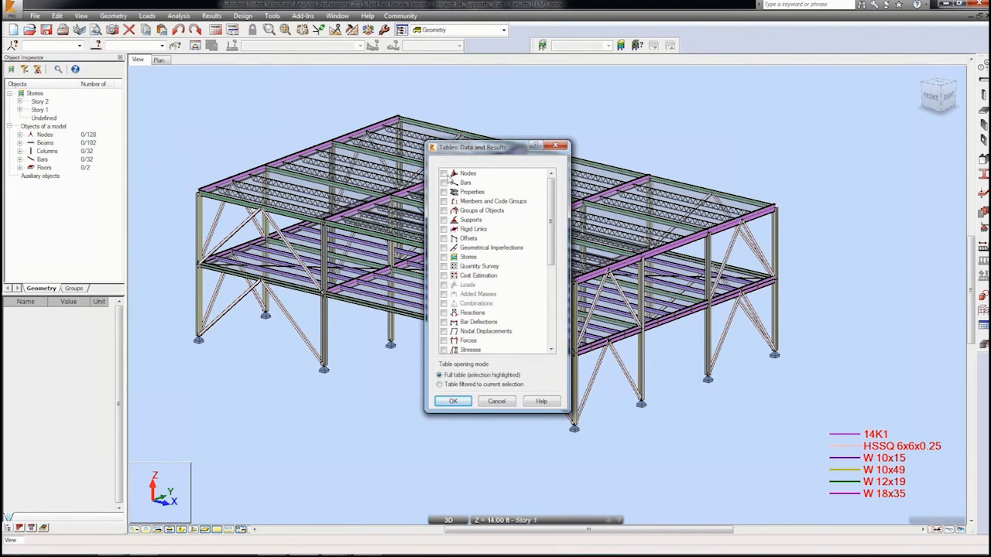
pyautogui.click(445, 174)
pyautogui.click(453, 401)
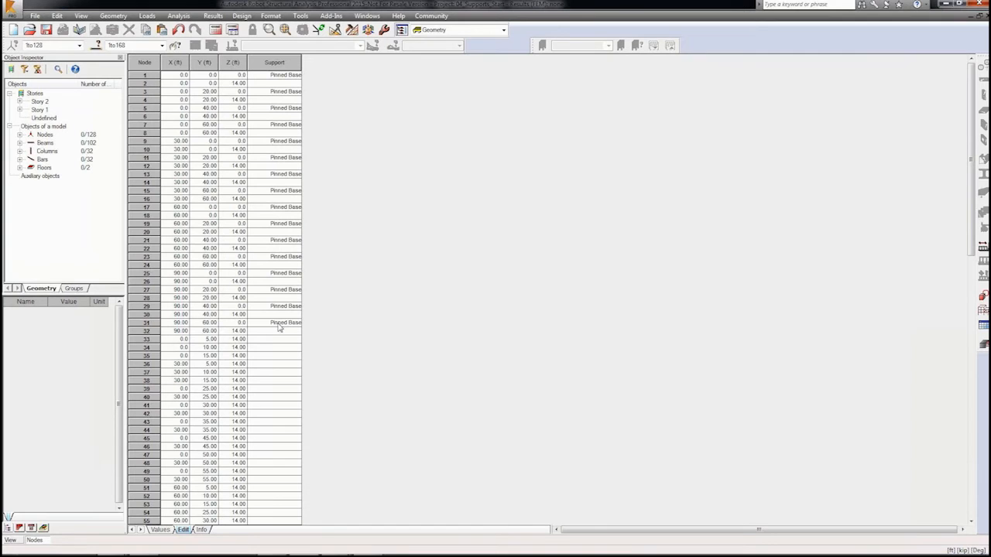
pyautogui.click(979, 19)
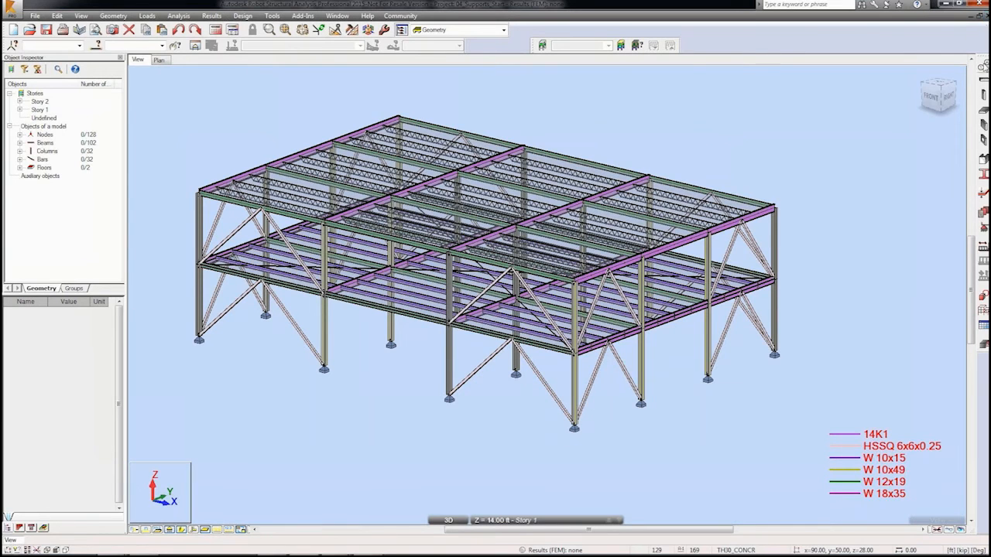
# Step: Add a dead load case named Dead Load
pyautogui.click(983, 248)
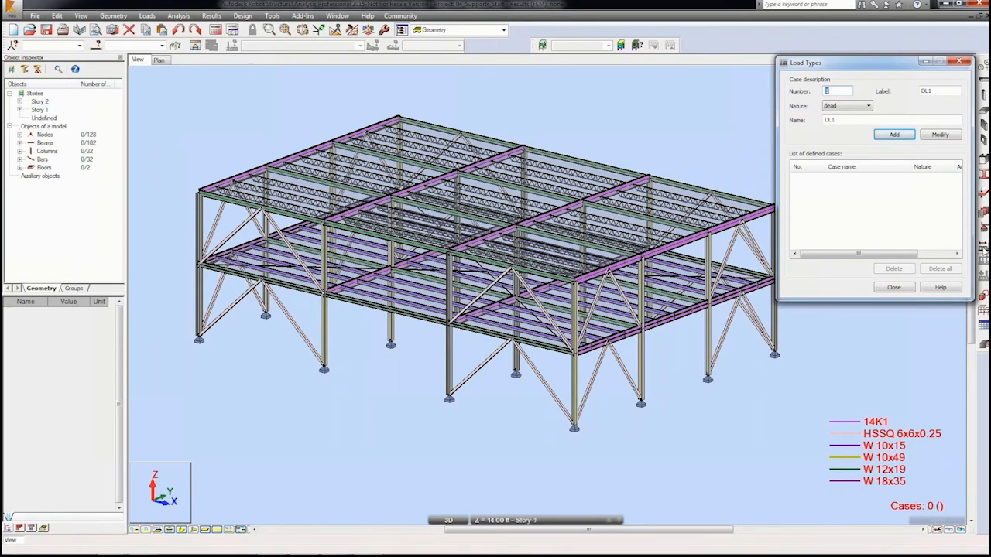
pyautogui.click(864, 119)
pyautogui.click(894, 137)
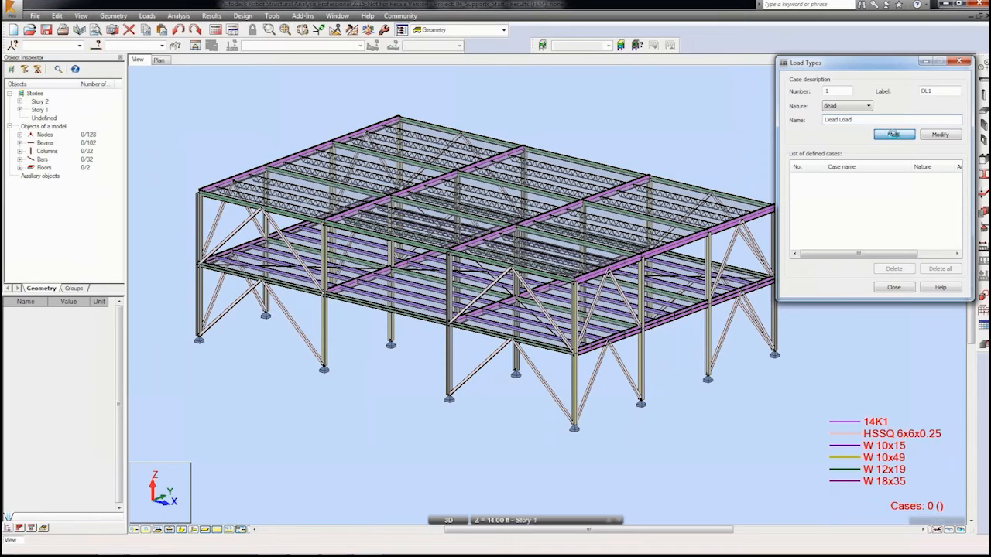
# Step: Add a live load case named Live Load with label LL1
pyautogui.click(868, 105)
pyautogui.click(861, 121)
pyautogui.press('BackSpace')
pyautogui.press('BackSpace')
pyautogui.press('BackSpace')
pyautogui.write('L2')
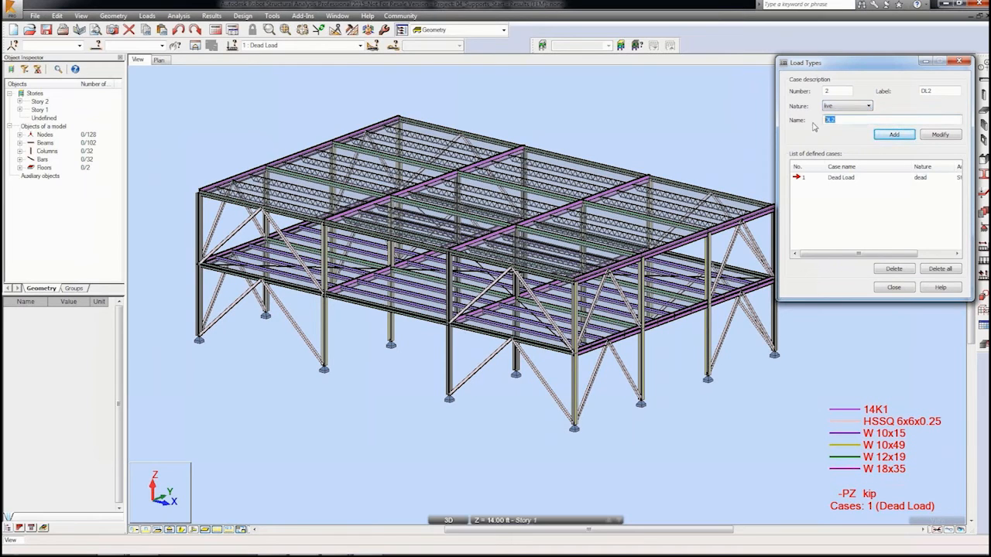
pyautogui.write('ive Load')
pyautogui.click(933, 90)
pyautogui.press('BackSpace')
pyautogui.press('BackSpace')
pyautogui.press('BackSpace')
pyautogui.write('LL1')
pyautogui.click(894, 134)
# Step: Add a snow load case labelled SN1
pyautogui.click(869, 106)
pyautogui.click(844, 132)
pyautogui.click(935, 92)
pyautogui.press('BackSpace')
pyautogui.press('BackSpace')
pyautogui.press('BackSpace')
pyautogui.write('SN')
pyautogui.click(895, 135)
# Step: Add a wind load case named Wind EW with label W_EW
pyautogui.click(870, 106)
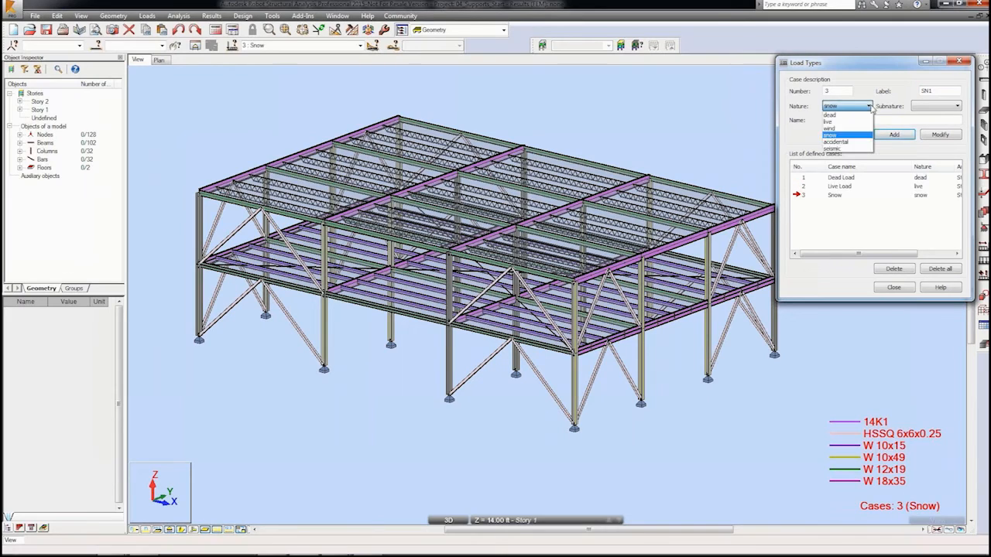
pyautogui.click(857, 127)
pyautogui.click(863, 122)
pyautogui.press('BackSpace')
pyautogui.press('BackSpace')
pyautogui.press('BackSpace')
pyautogui.press('BackSpace')
pyautogui.write('Win')
pyautogui.doubleClick(939, 93)
pyautogui.press('BackSpace')
pyautogui.write('W_EW')
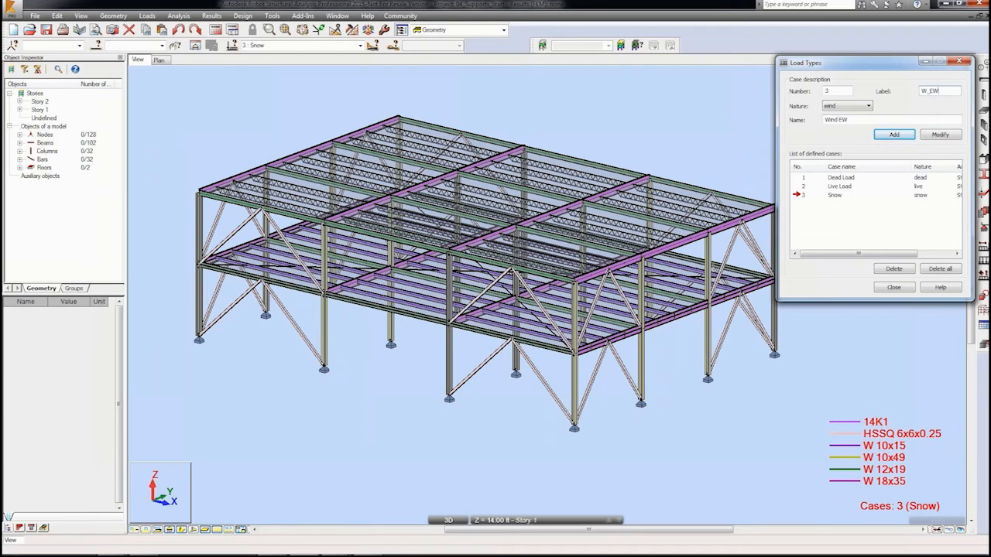
pyautogui.click(894, 134)
# Step: Add a wind load case named Wind NS with label W_NS and close the load types
pyautogui.press('BackSpace')
pyautogui.press('BackSpace')
pyautogui.write('NS')
pyautogui.click(949, 93)
pyautogui.press('BackSpace')
pyautogui.press('BackSpace')
pyautogui.write('NS')
pyautogui.click(894, 135)
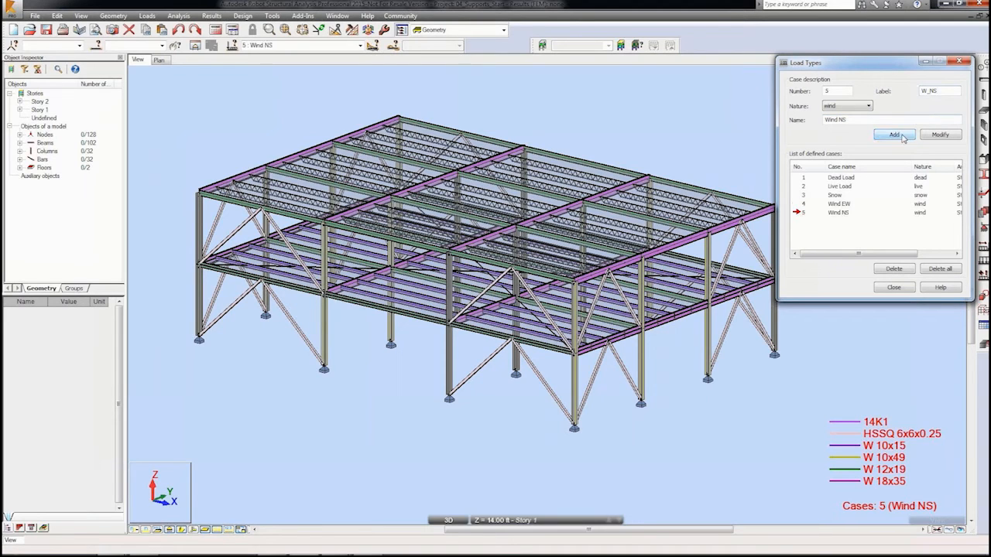
pyautogui.click(894, 288)
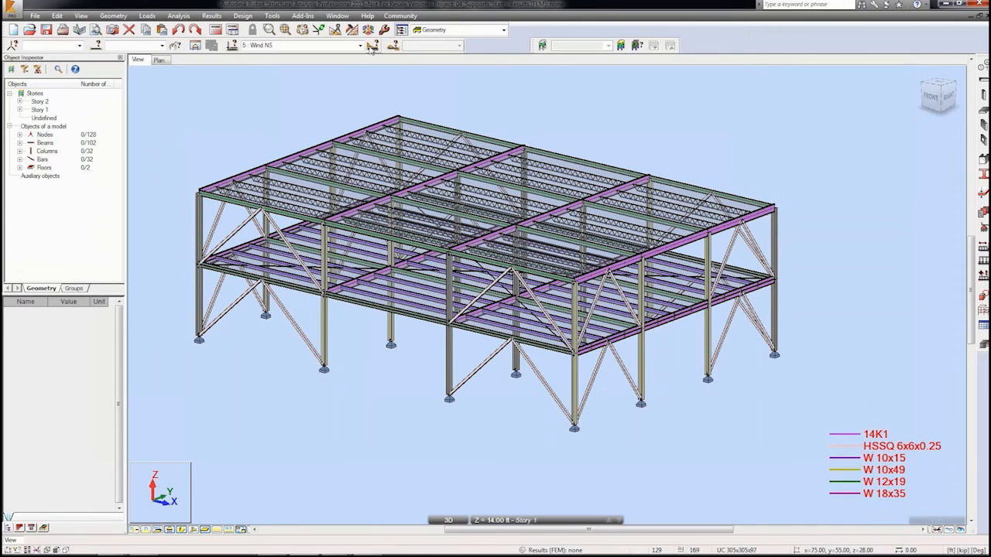
# Step: Show the floor panel descriptions in the 3D view
pyautogui.click(360, 46)
pyautogui.click(360, 46)
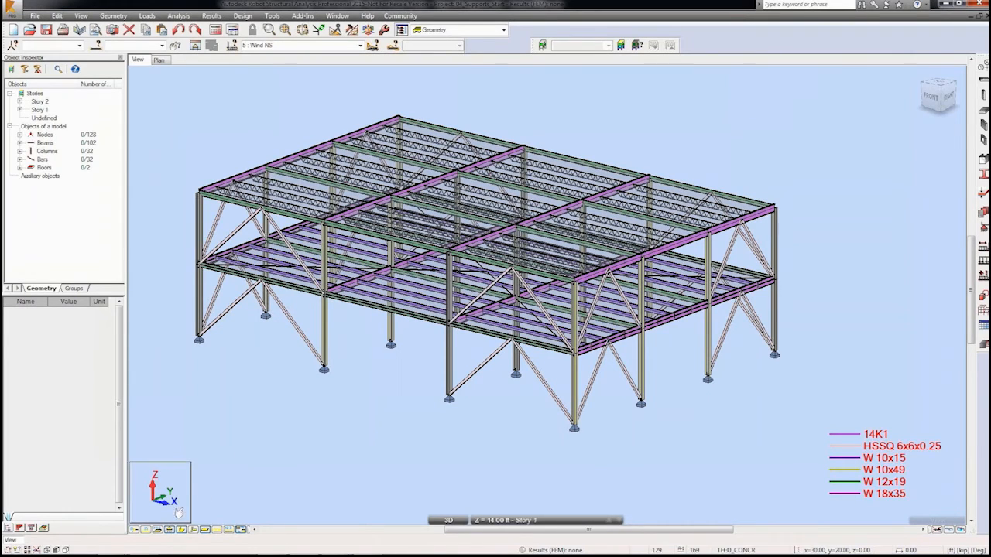
pyautogui.click(158, 531)
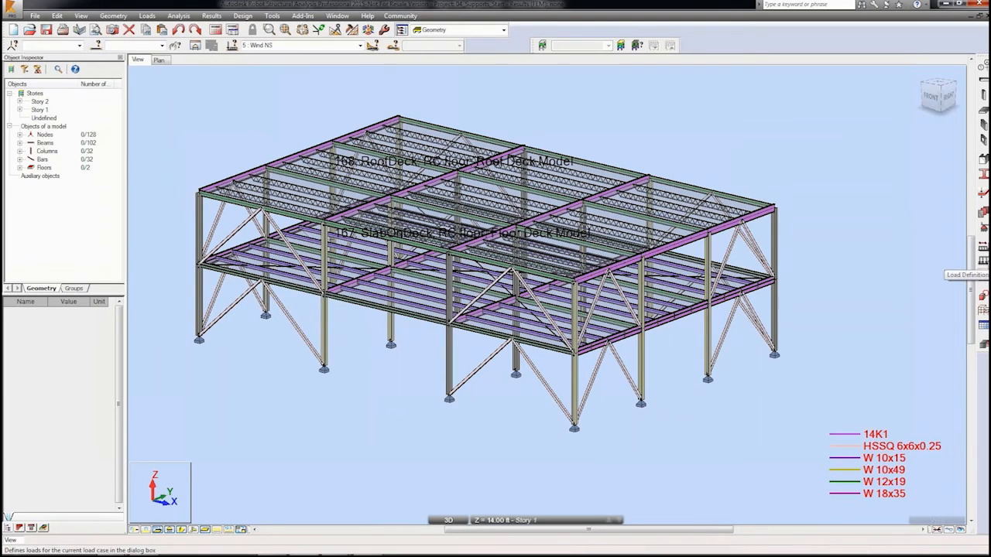
# Step: Start a uniform planar surface load for the Wind NS case with a Z pressure of -0.015 kip/ft2
pyautogui.click(981, 262)
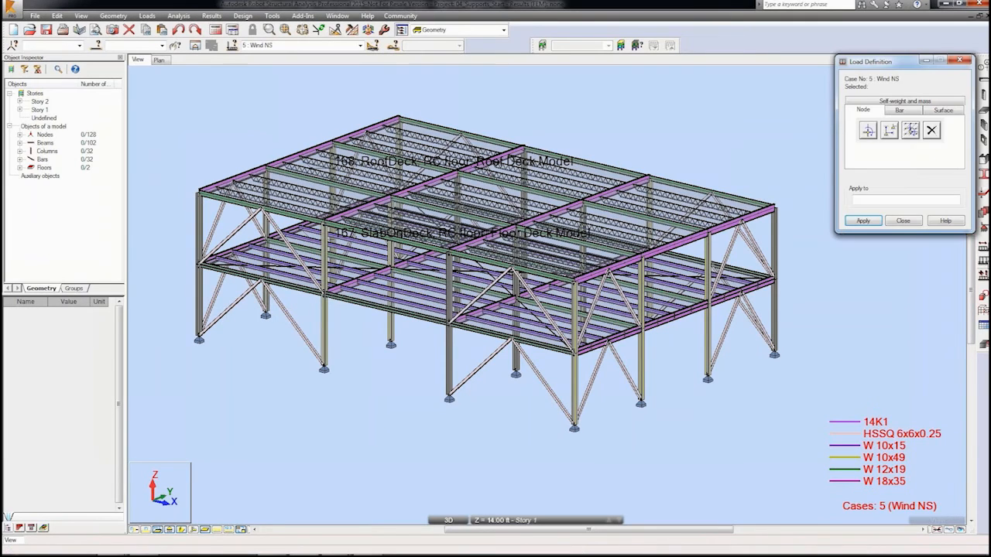
pyautogui.click(932, 113)
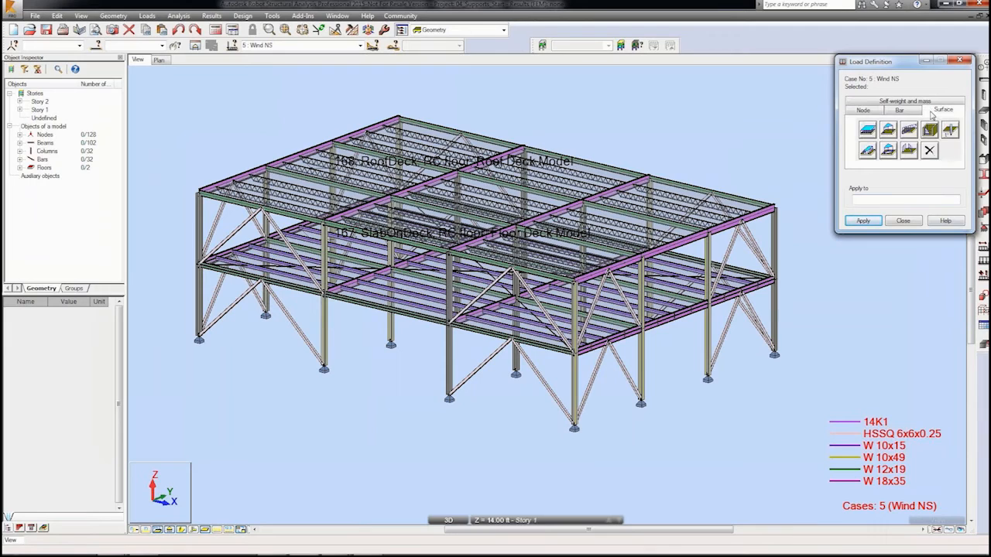
pyautogui.click(869, 137)
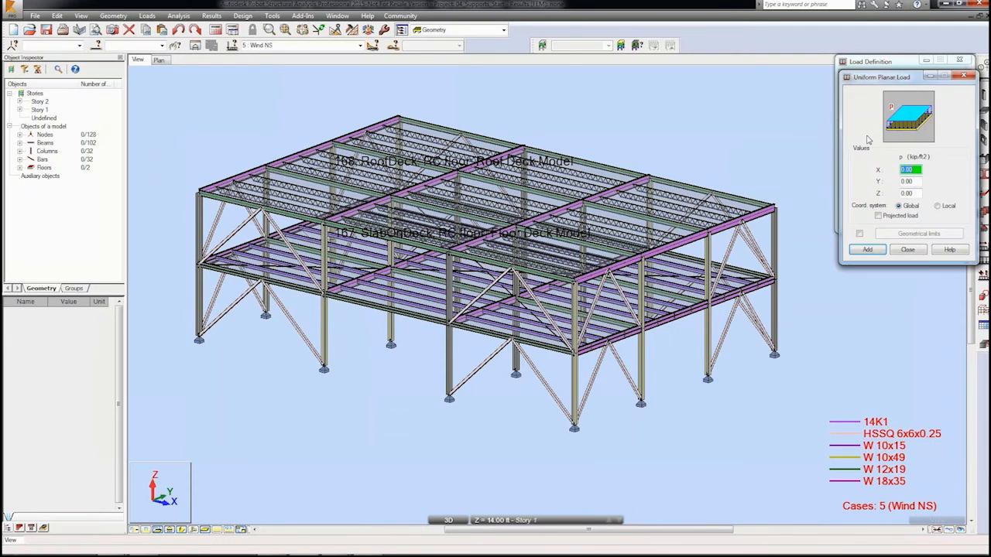
pyautogui.doubleClick(908, 194)
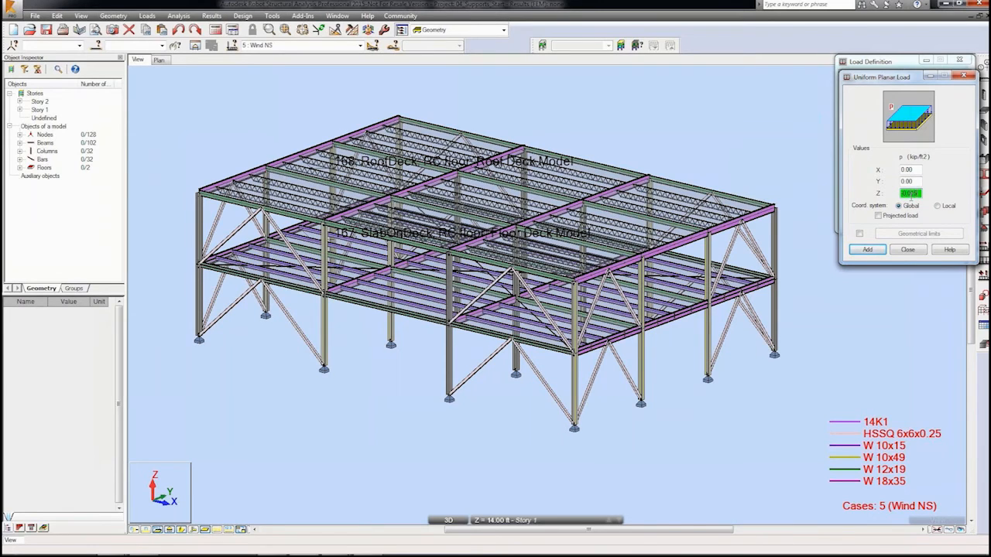
# Step: In Job Preferences, increase the decimal places for force, moment and stress units
pyautogui.click(272, 15)
pyautogui.click(293, 185)
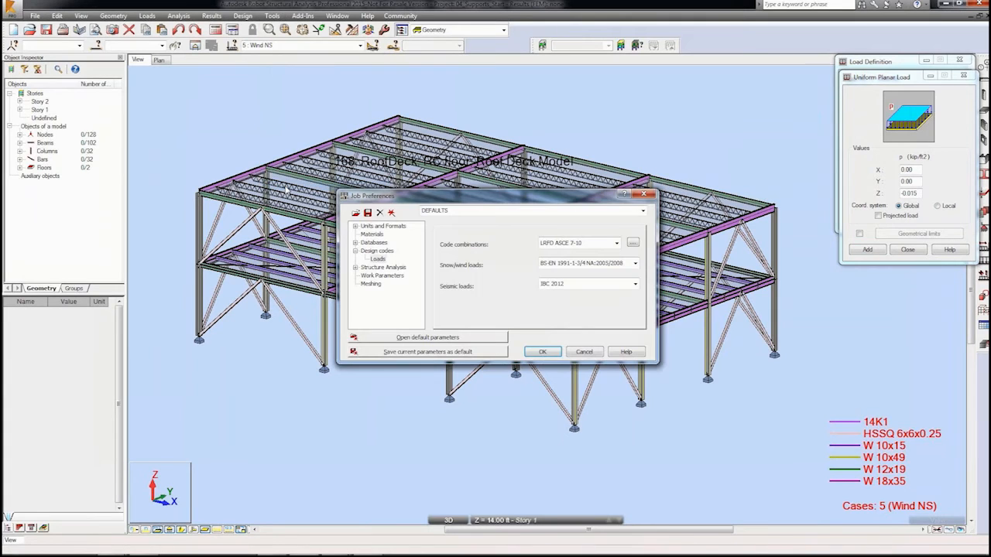
pyautogui.click(355, 226)
pyautogui.click(377, 243)
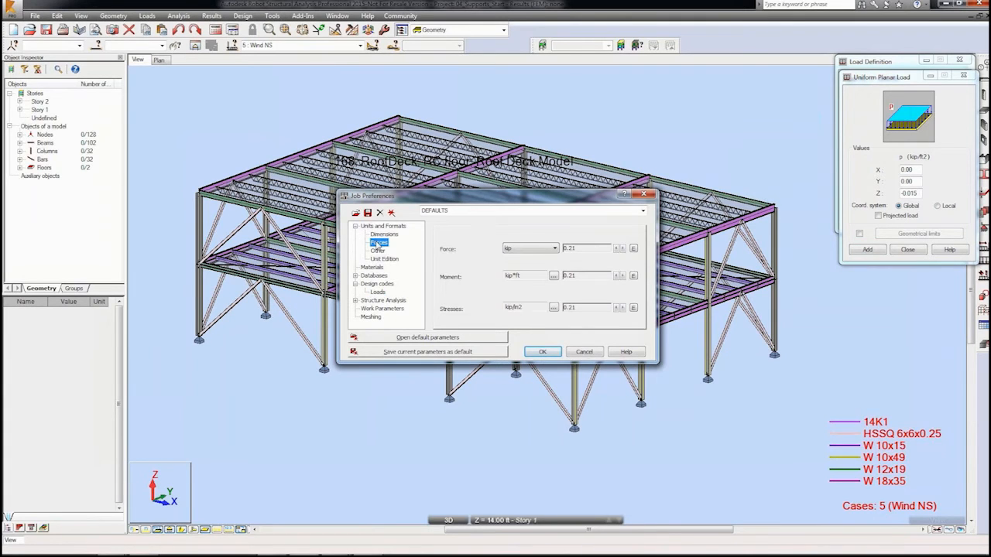
pyautogui.click(618, 248)
pyautogui.click(618, 275)
pyautogui.click(618, 308)
pyautogui.click(543, 351)
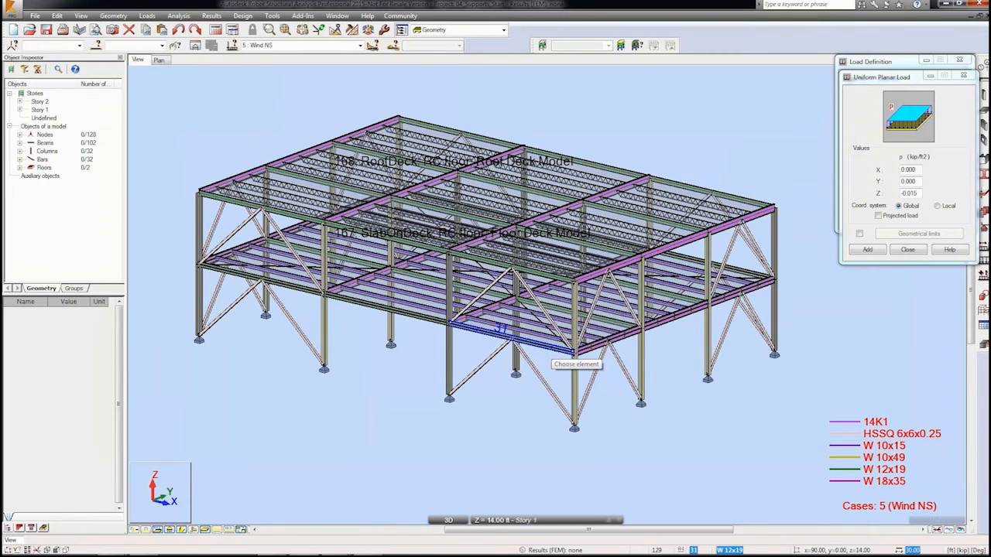
# Step: Add the uniform planar load of -0.015 kip/ft2 in Z
pyautogui.click(867, 249)
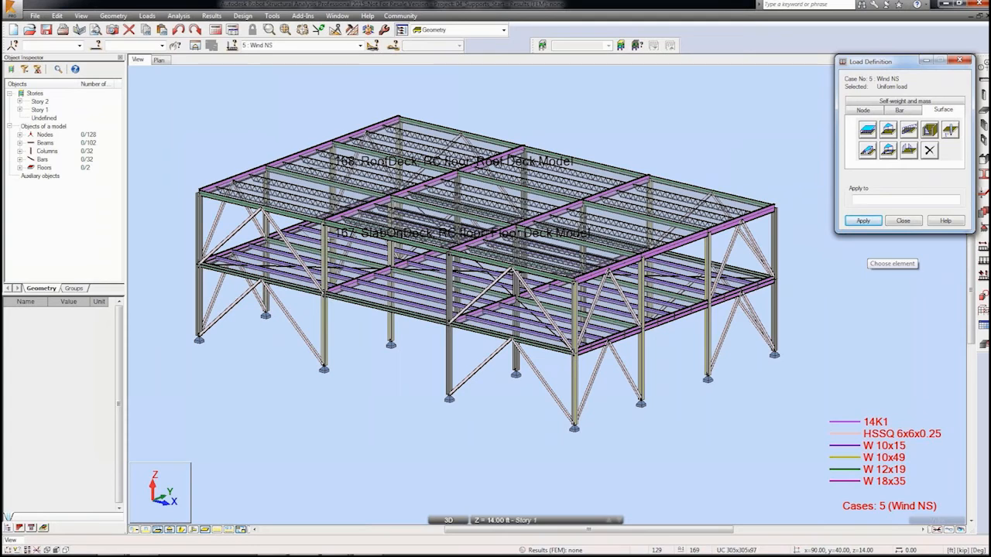
# Step: Switch to the Dead Load case and apply the -0.015 kip/ft2 surface load to roof panel 168
pyautogui.click(360, 45)
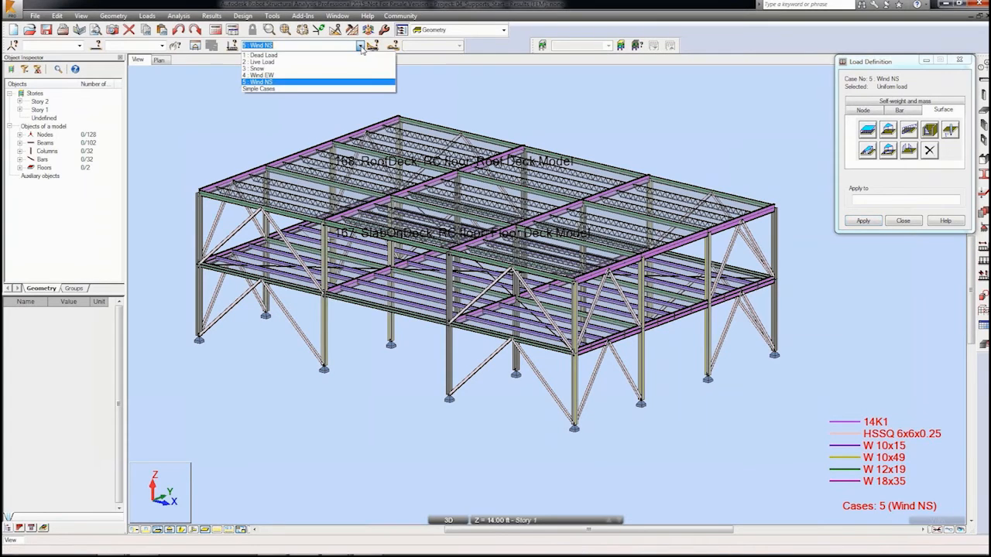
pyautogui.click(358, 55)
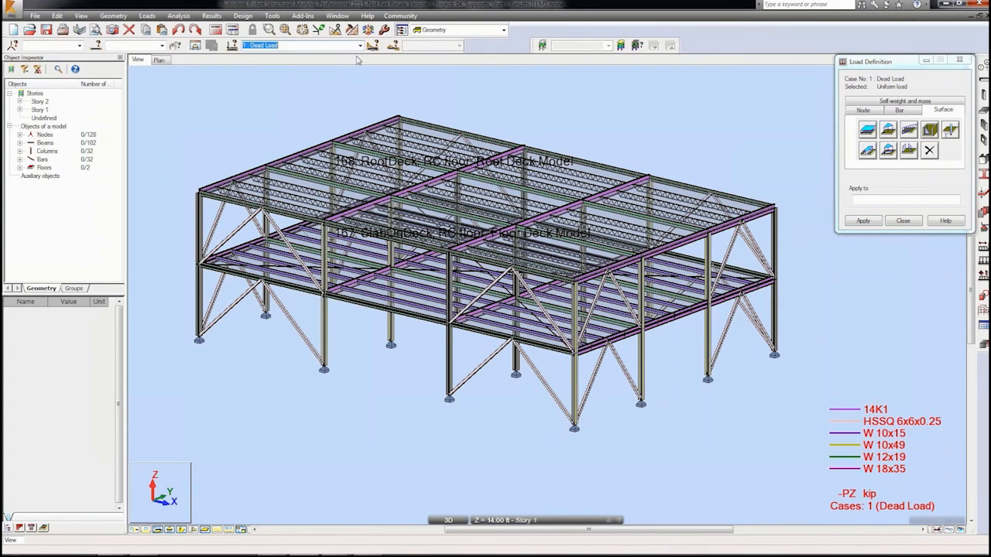
pyautogui.click(866, 199)
pyautogui.write('168')
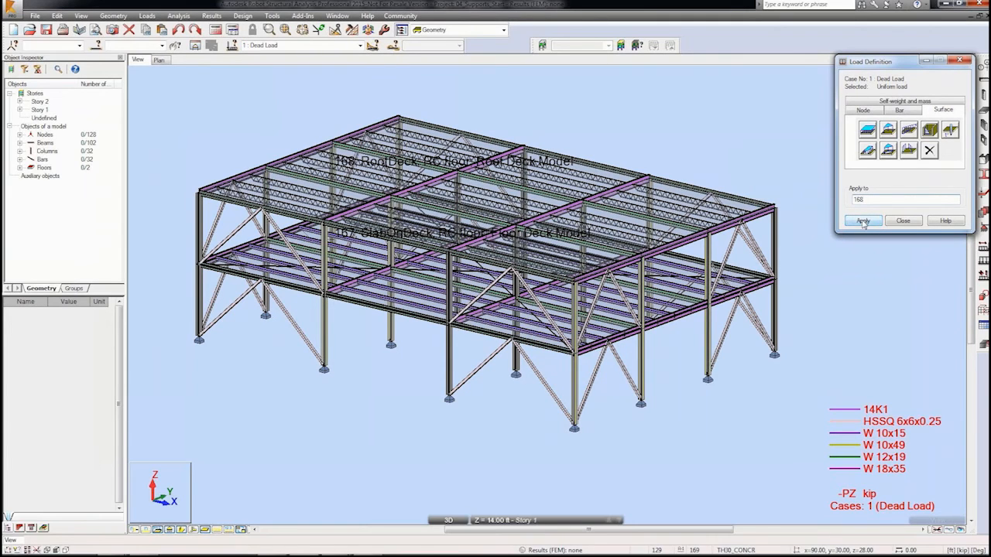
pyautogui.click(863, 221)
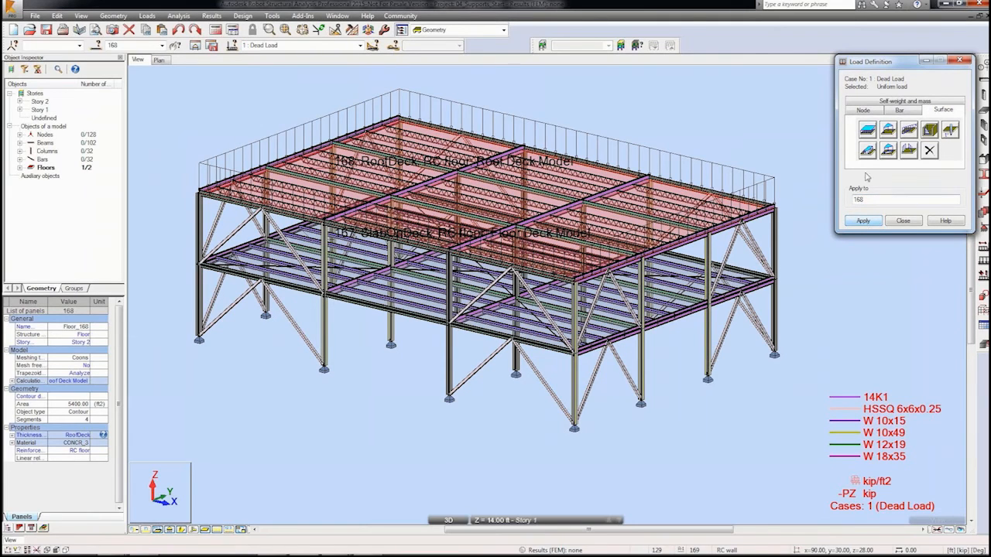
# Step: Define a -0.025 kip/ft2 uniform planar load in Z and apply it to floor panel 167 for Dead Load
pyautogui.click(867, 130)
pyautogui.doubleClick(911, 193)
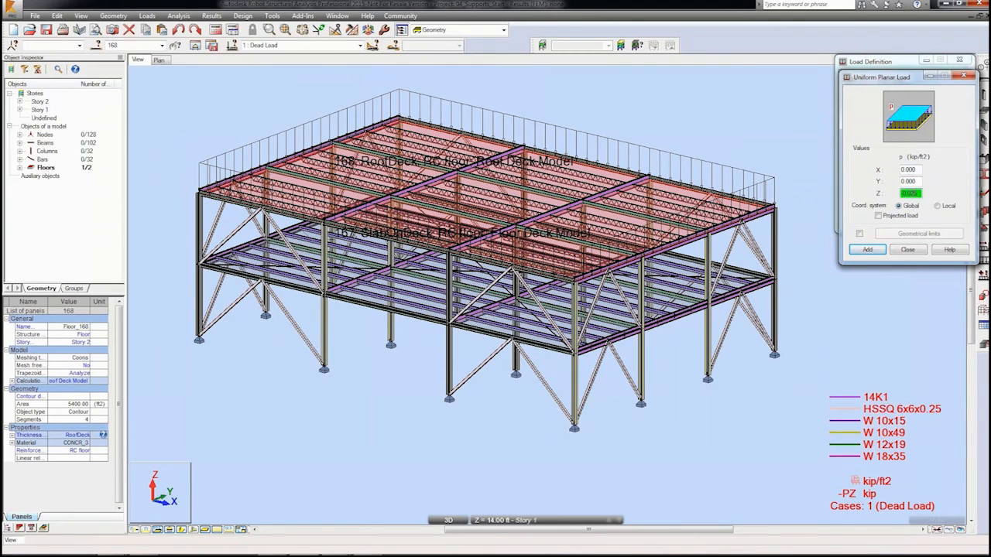
pyautogui.click(867, 250)
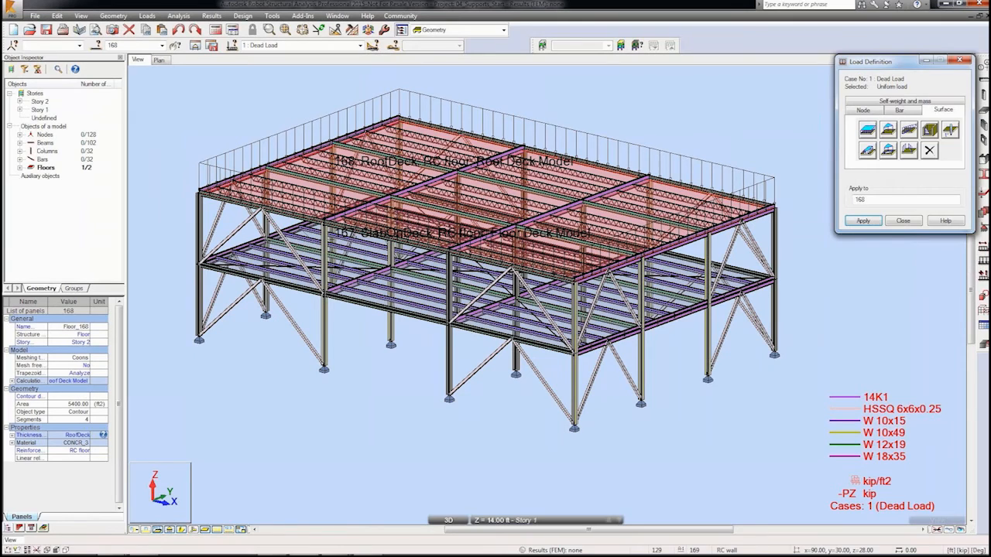
pyautogui.press('BackSpace')
pyautogui.write('7')
pyautogui.click(868, 221)
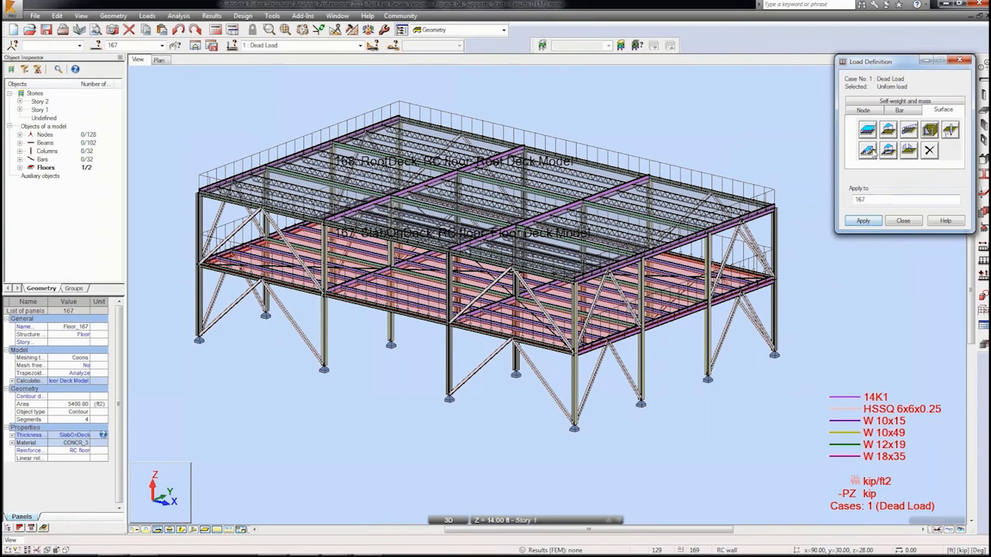
# Step: Define a -0.050 kip/ft2 uniform planar load in Z and apply it to floor panel 167 for the Live Load case
pyautogui.click(870, 132)
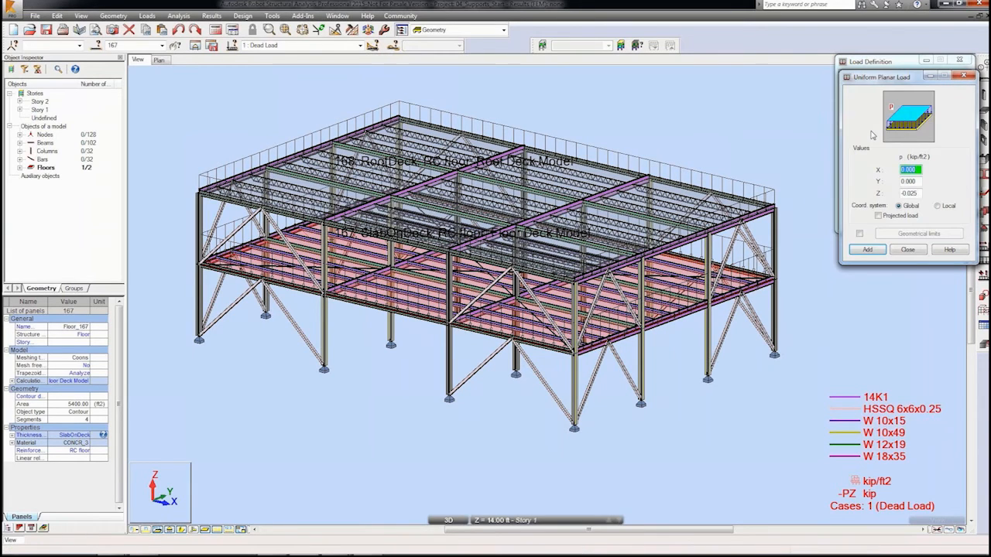
pyautogui.doubleClick(912, 192)
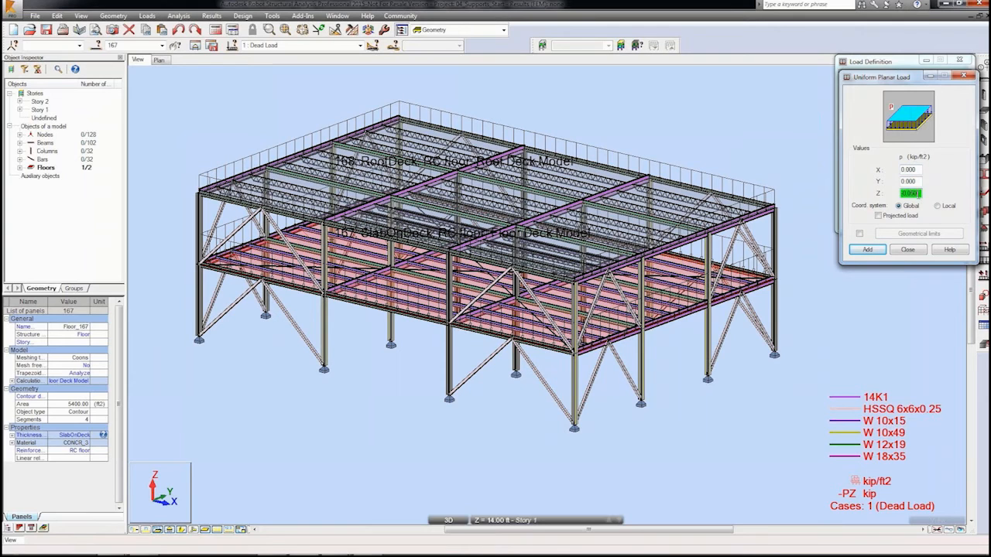
pyautogui.click(869, 249)
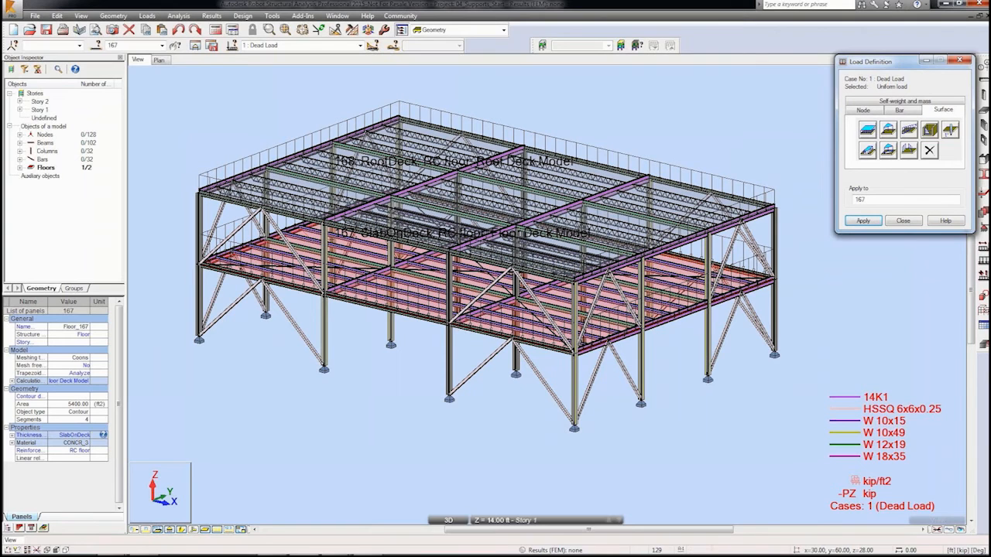
pyautogui.click(360, 45)
pyautogui.click(355, 62)
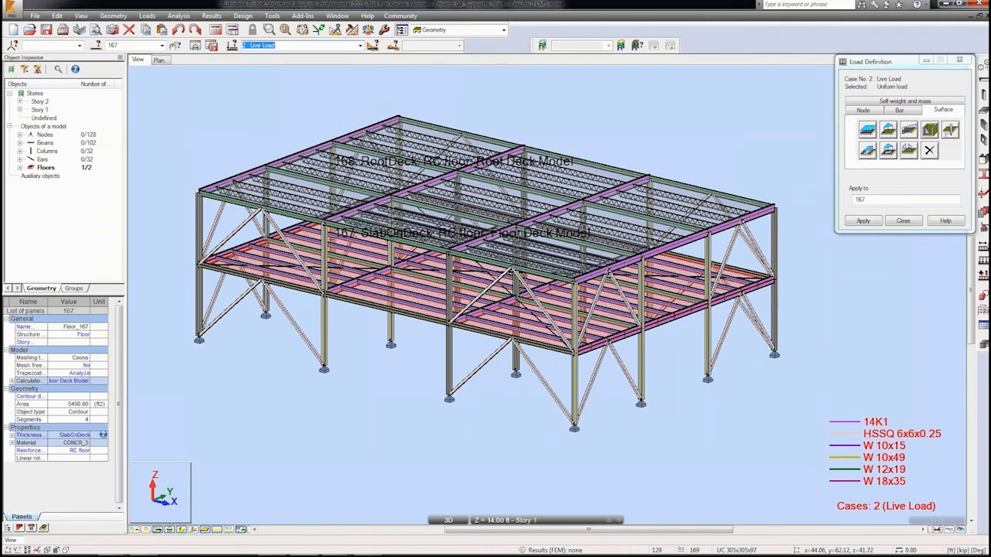
pyautogui.click(864, 221)
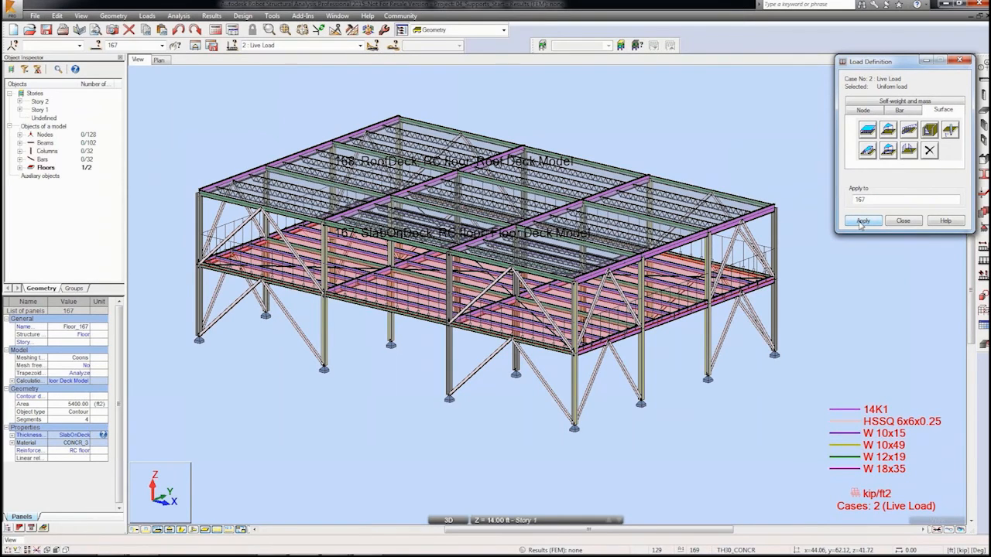
# Step: Switch to the Snow case and apply a -0.040 kip/ft2 uniform planar load in Z to roof panel 168
pyautogui.click(360, 45)
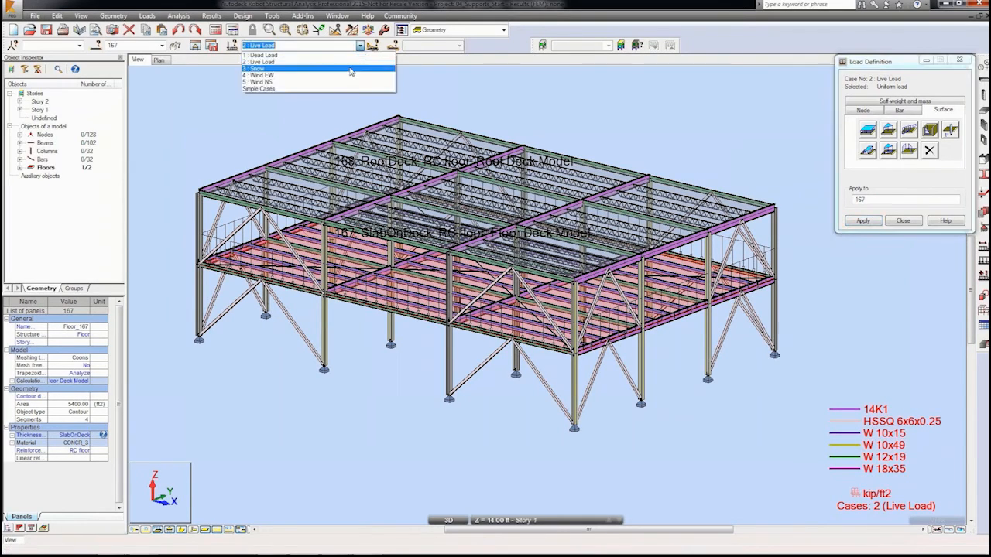
pyautogui.click(263, 68)
pyautogui.click(866, 133)
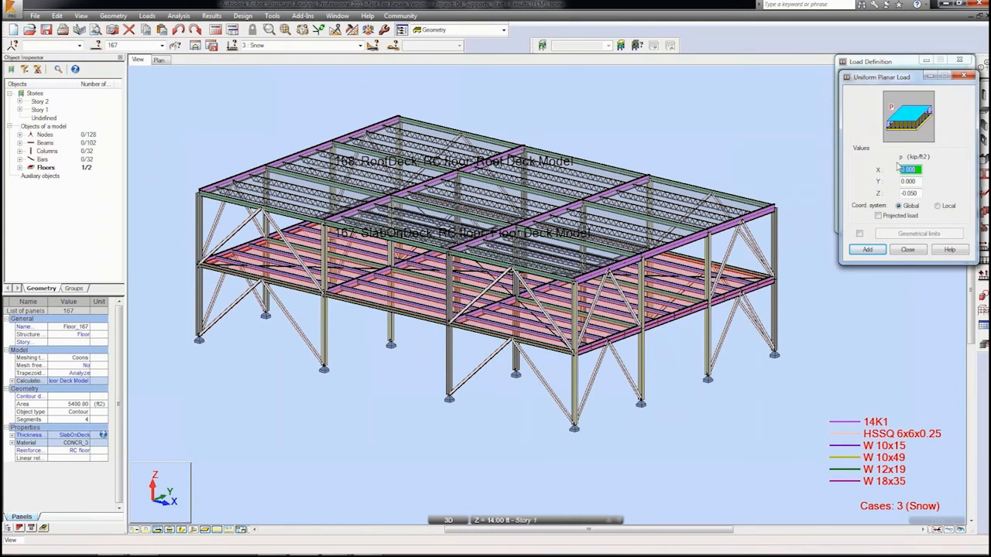
pyautogui.click(915, 193)
pyautogui.write('40')
pyautogui.click(869, 249)
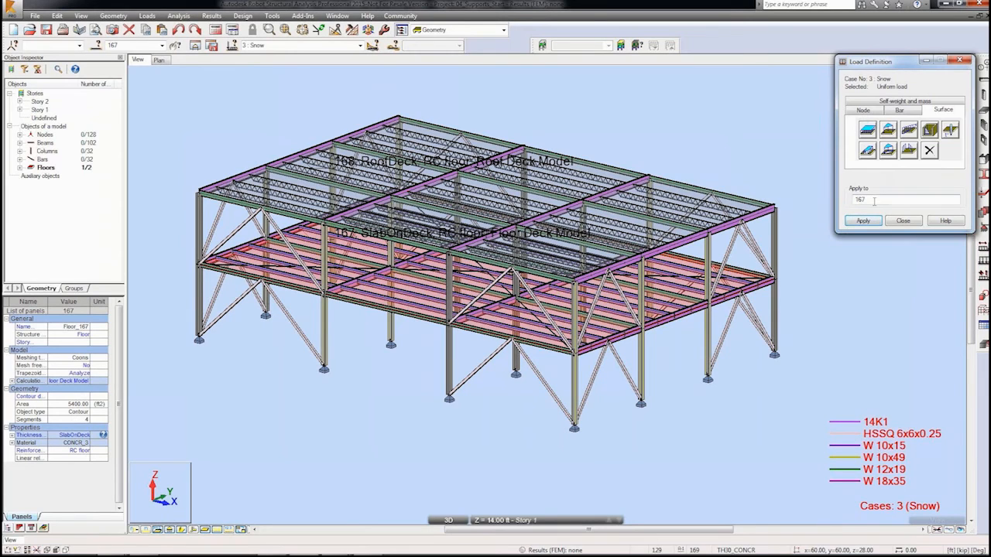
pyautogui.press('BackSpace')
pyautogui.write('8')
pyautogui.click(864, 221)
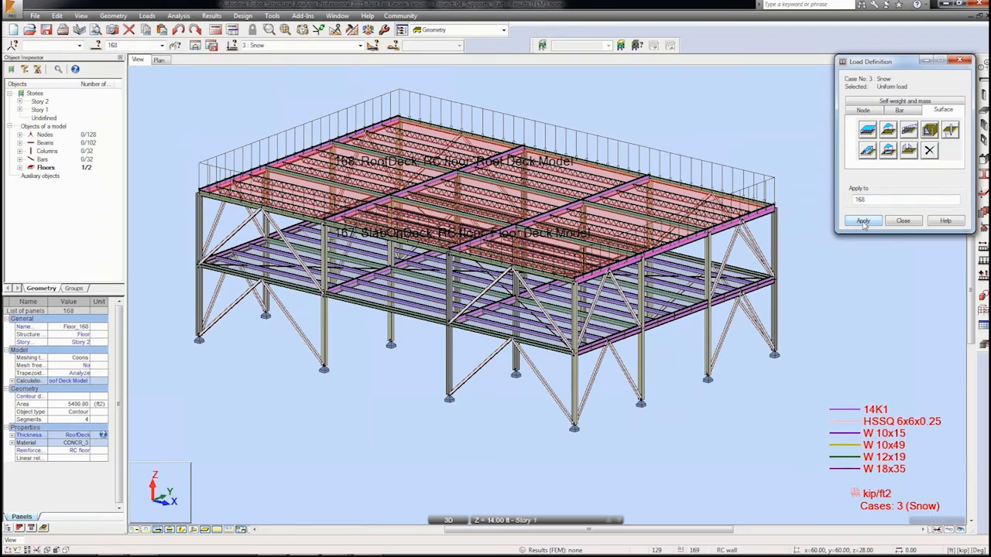
# Step: Switch to the Wind EW case and apply a 0.020 kip/ft2 uniform planar load in Z to roof panel 168
pyautogui.click(360, 45)
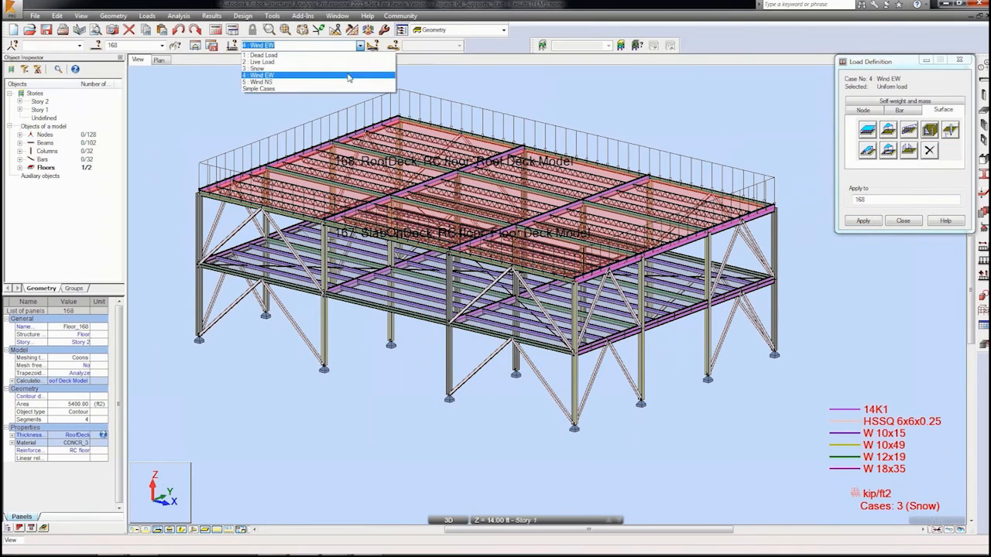
pyautogui.click(348, 75)
pyautogui.click(868, 129)
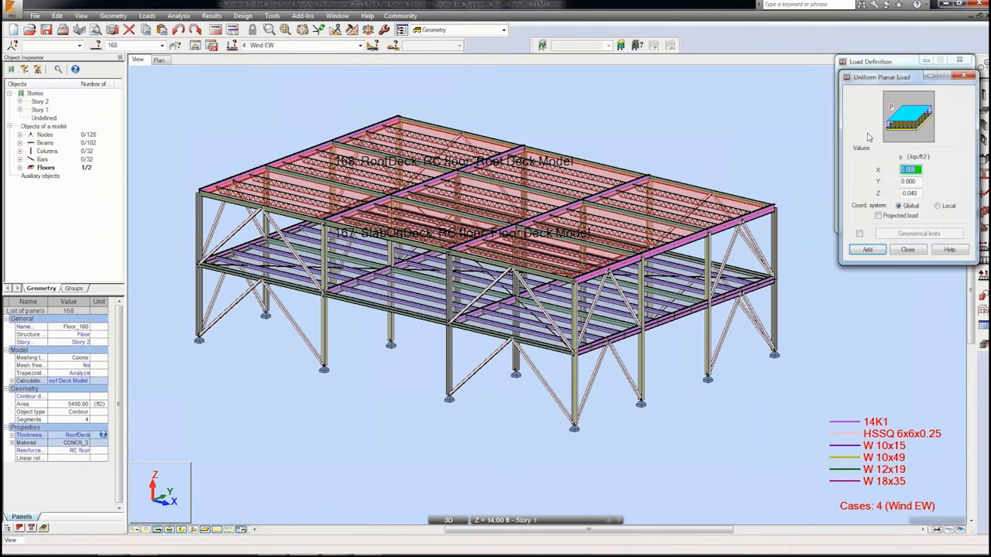
pyautogui.doubleClick(909, 192)
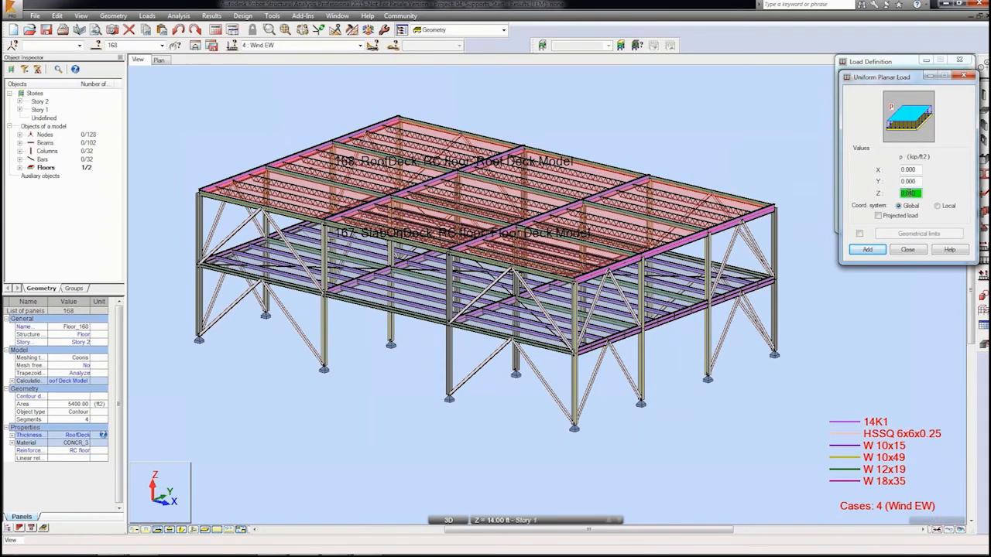
pyautogui.click(867, 249)
pyautogui.click(864, 222)
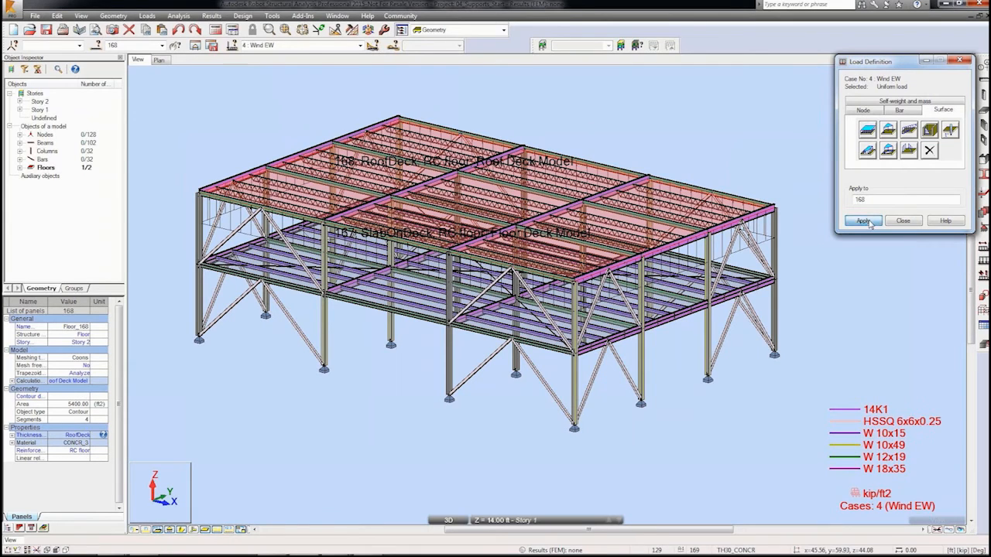
# Step: Switch to the Wind NS case and apply the 0.020 kip/ft2 planar load to roof panel 168
pyautogui.click(360, 45)
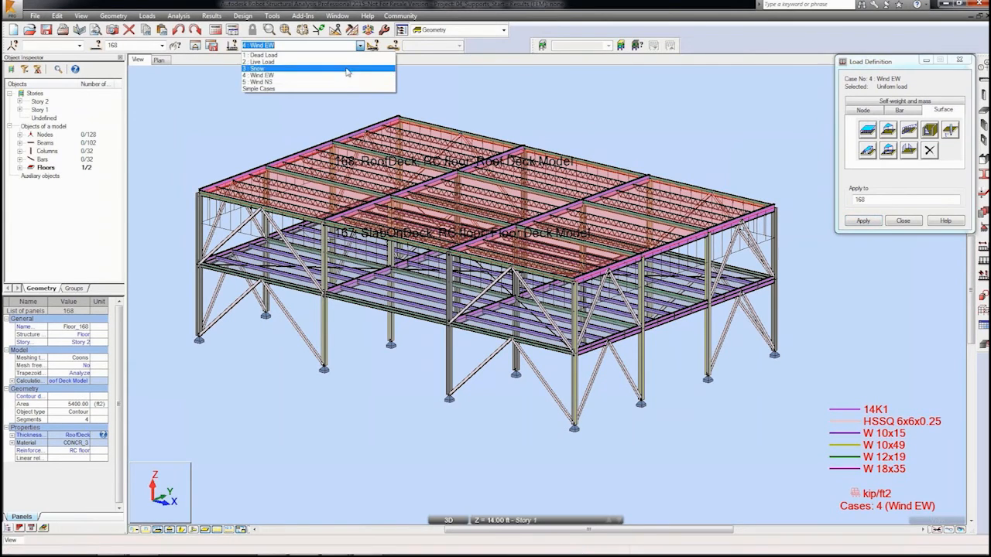
pyautogui.click(263, 87)
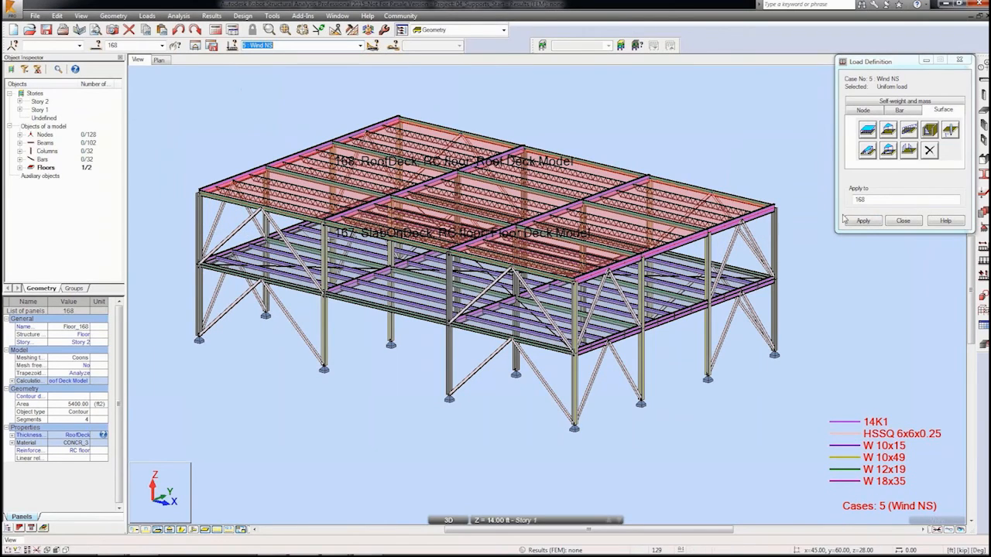
pyautogui.click(871, 222)
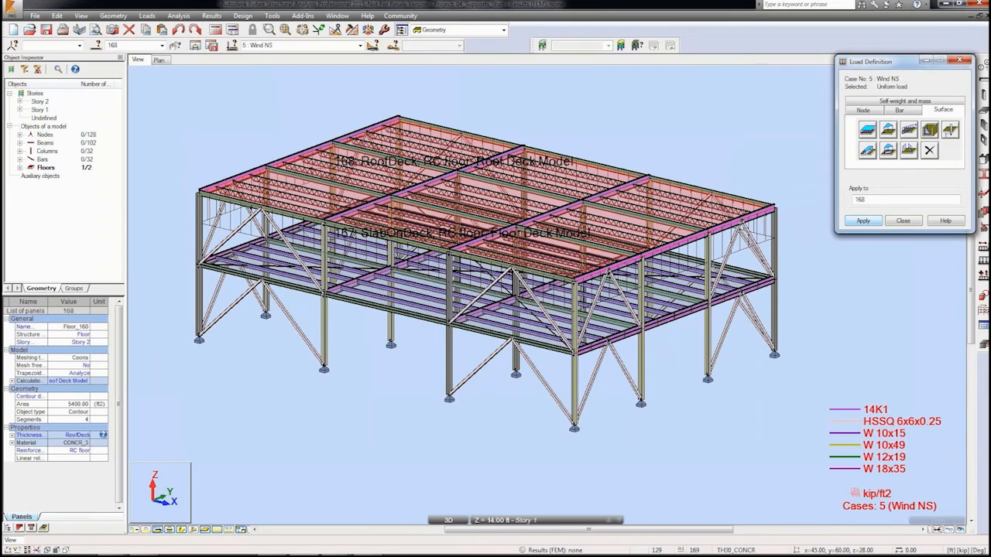
# Step: Clear the selection and review all defined surface loads in the Load Table
pyautogui.rightClick(663, 137)
pyautogui.click(718, 165)
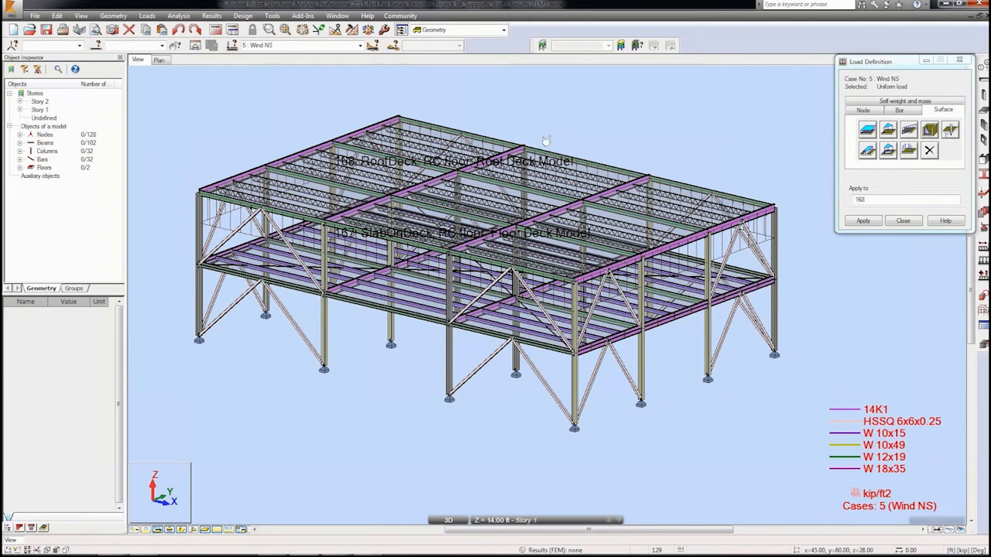
pyautogui.click(146, 16)
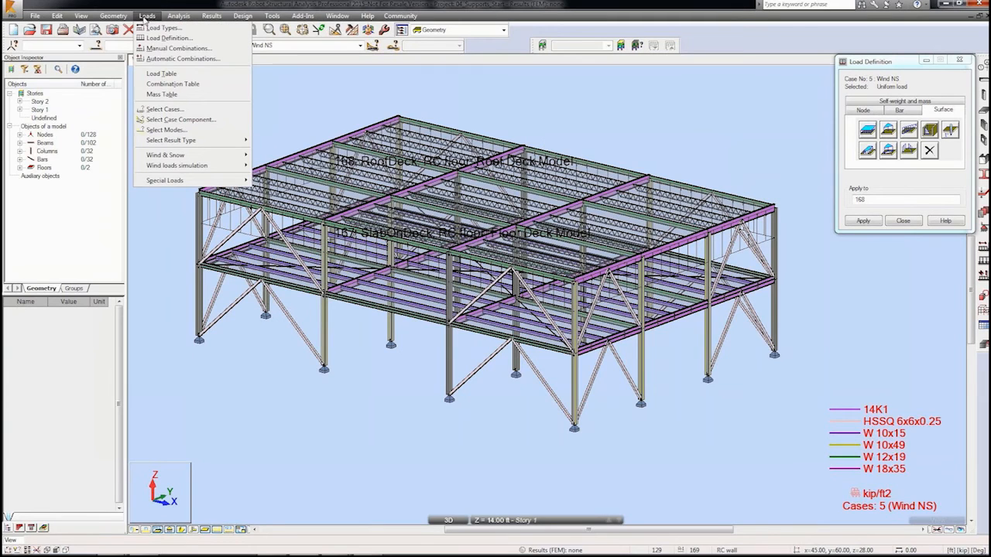
pyautogui.click(161, 73)
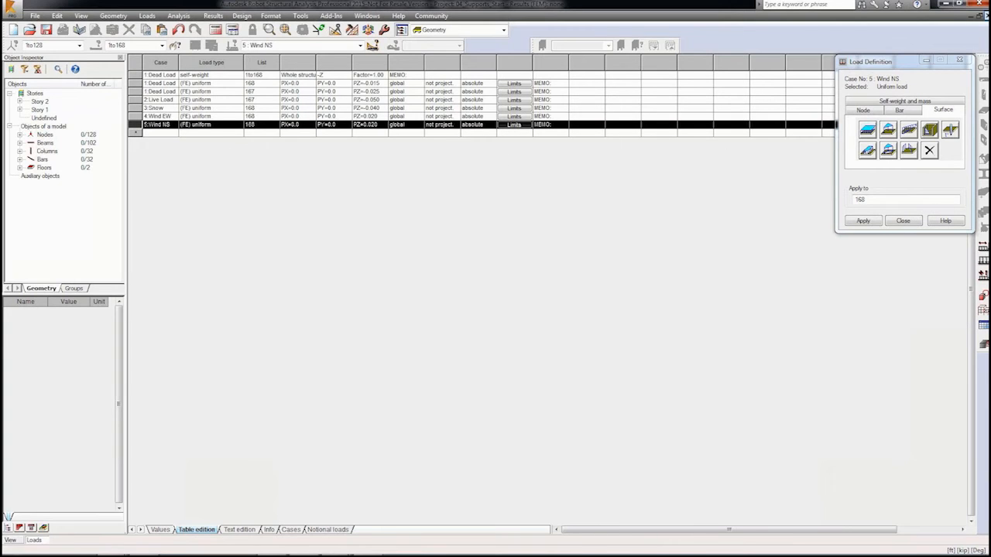
pyautogui.click(982, 31)
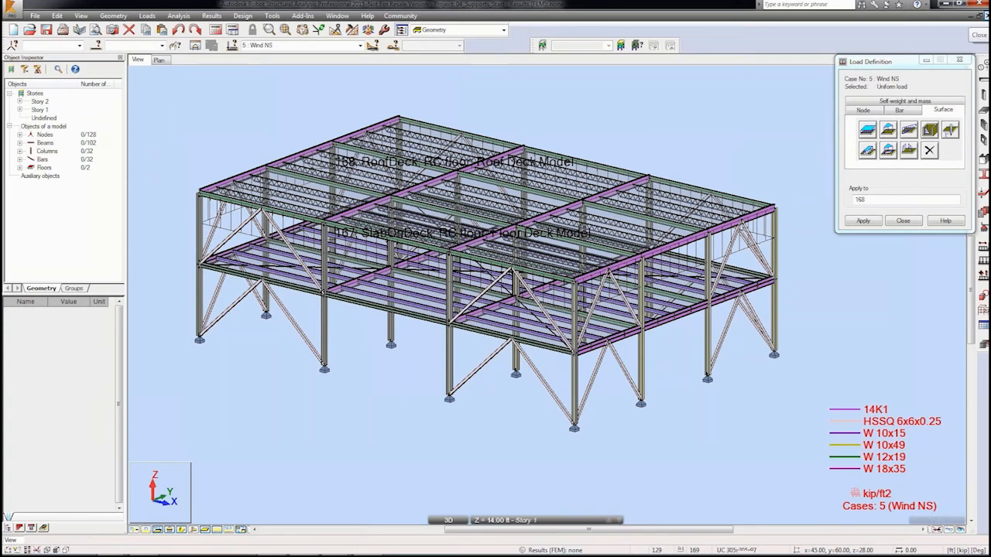
# Step: Display members coloured by section and define a uniform bar load in global Y for the Wind NS case
pyautogui.click(967, 546)
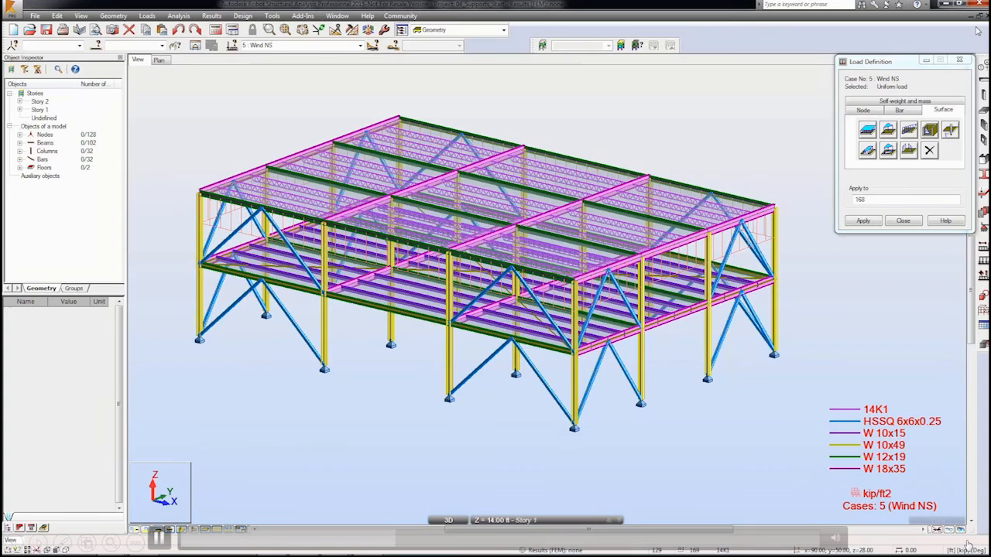
pyautogui.click(900, 111)
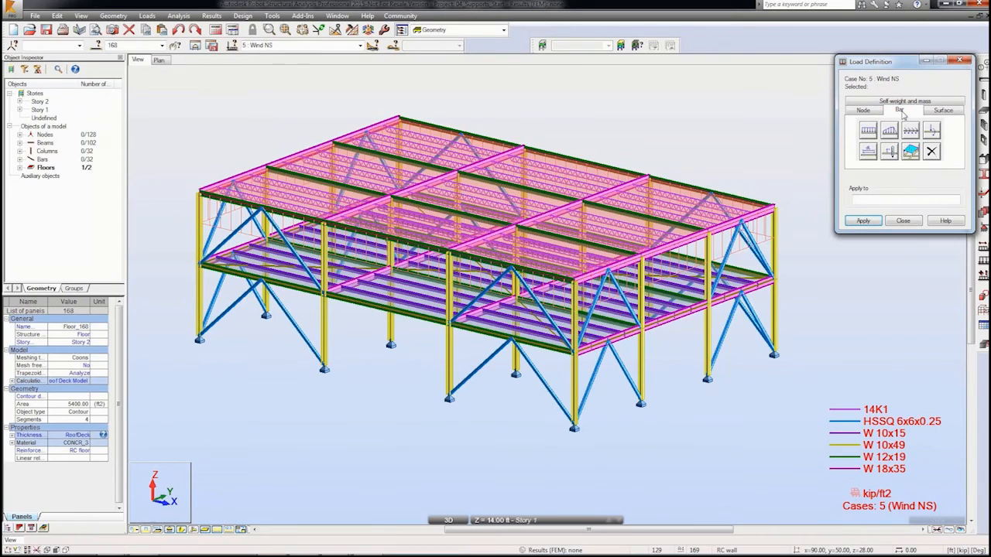
pyautogui.click(869, 135)
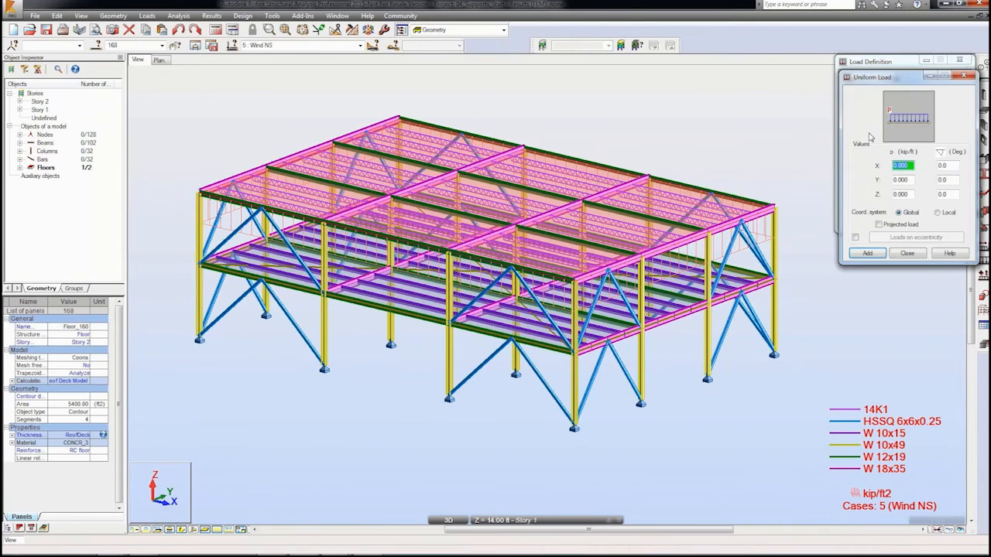
pyautogui.click(901, 179)
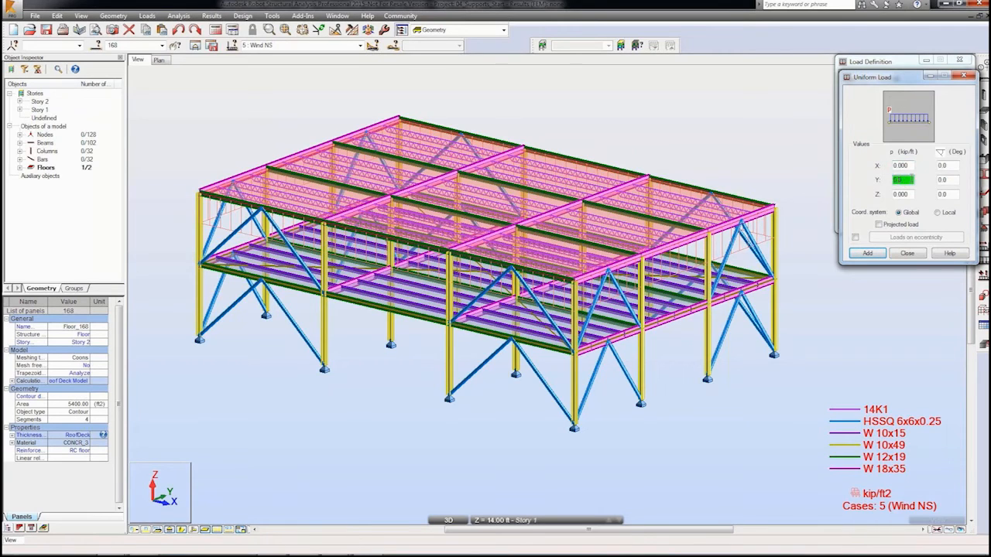
pyautogui.click(867, 253)
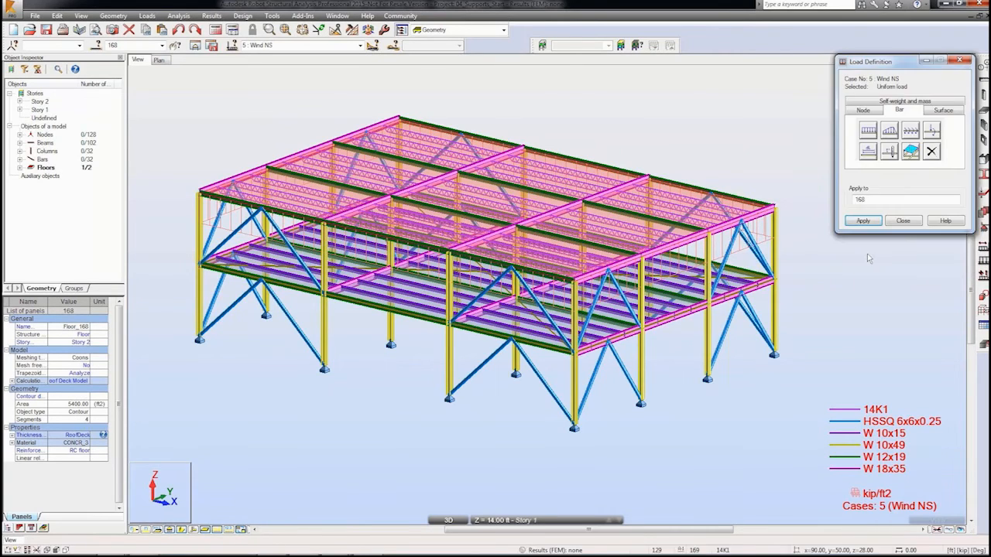
# Step: Apply the uniform bar load to roof edge beams 96 to 98
pyautogui.press('BackSpace')
pyautogui.press('BackSpace')
pyautogui.press('BackSpace')
pyautogui.keyDown('shift'); pyautogui.moveTo(421, 223); pyautogui.dragTo(393, 220, button='middle'); pyautogui.keyUp('shift')
pyautogui.click(253, 179)
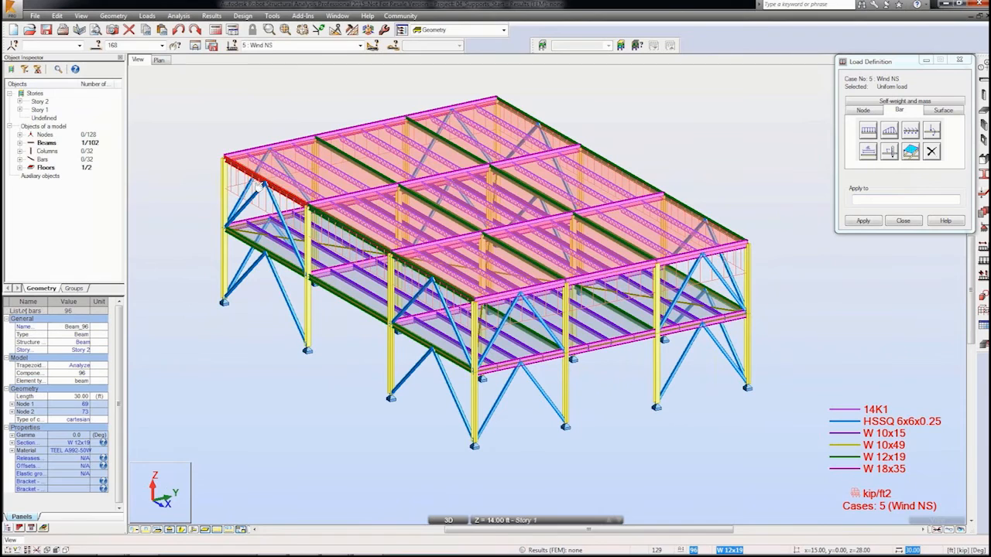
pyautogui.keyDown('ctrl'); pyautogui.click(350, 241); pyautogui.keyUp('ctrl')
pyautogui.keyDown('ctrl'); pyautogui.click(425, 274); pyautogui.keyUp('ctrl')
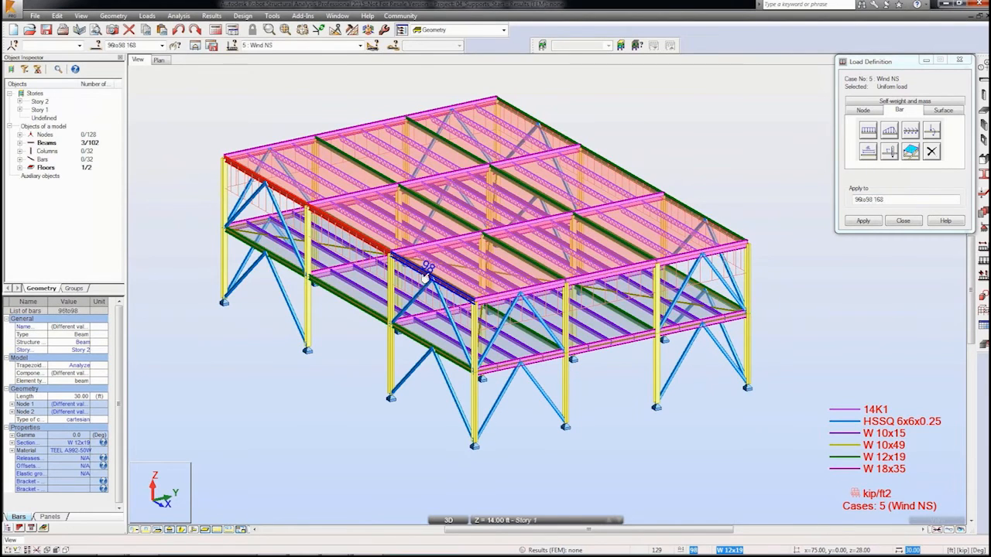
pyautogui.click(864, 222)
pyautogui.keyDown('shift'); pyautogui.moveTo(408, 276); pyautogui.dragTo(399, 259, button='middle'); pyautogui.keyUp('shift')
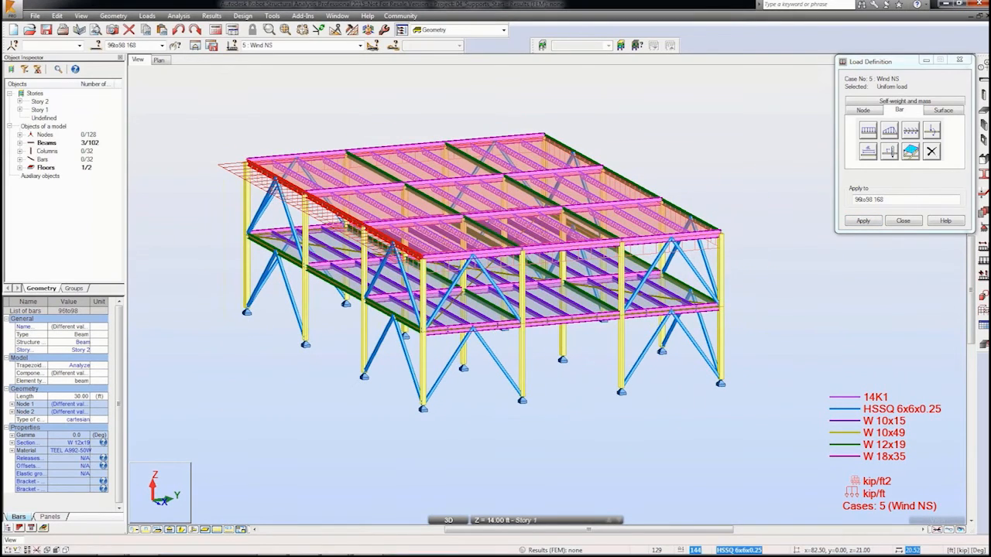
# Step: Clear the target list and define a uniform bar load of 0.280 kip/ft in global Y
pyautogui.moveTo(887, 200); pyautogui.dragTo(823, 202)
pyautogui.press('Delete')
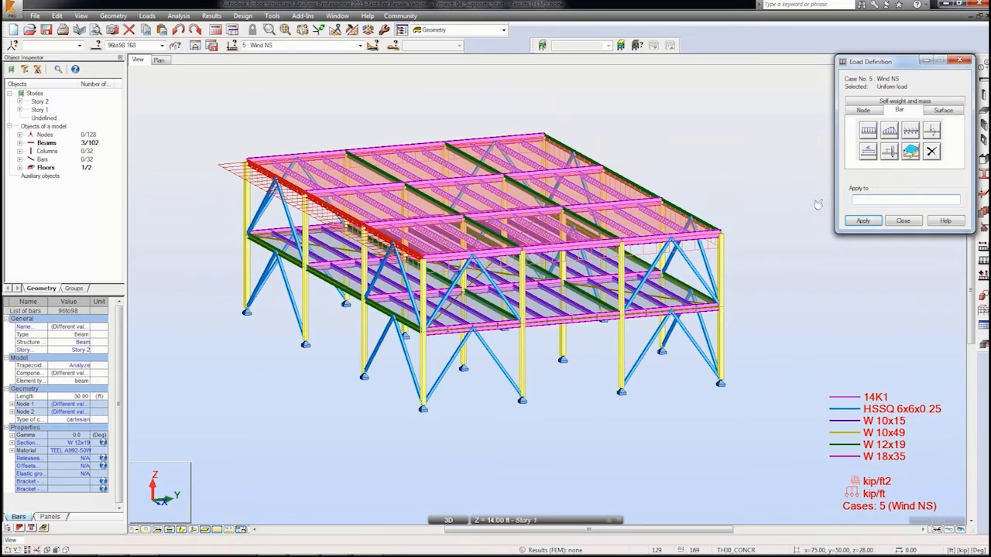
pyautogui.click(866, 134)
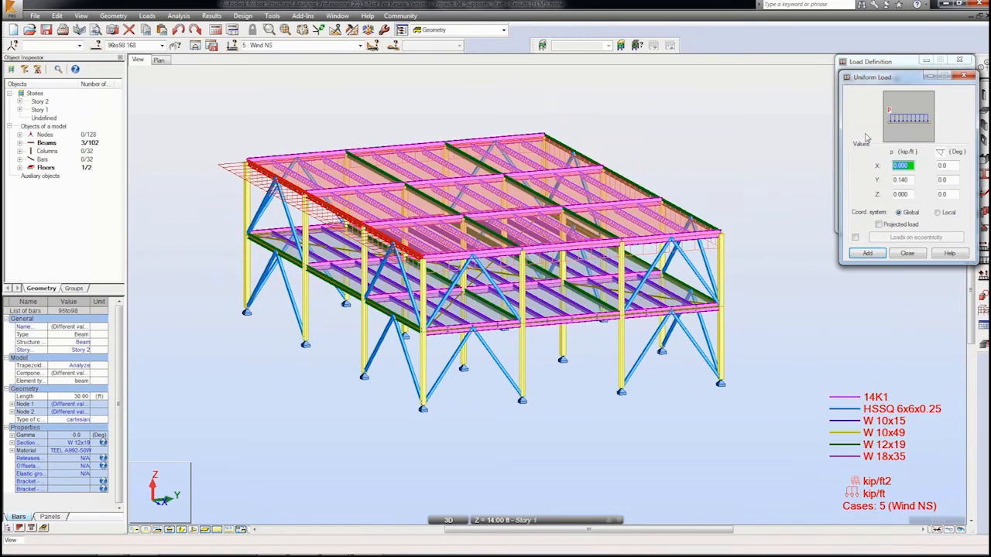
pyautogui.doubleClick(903, 179)
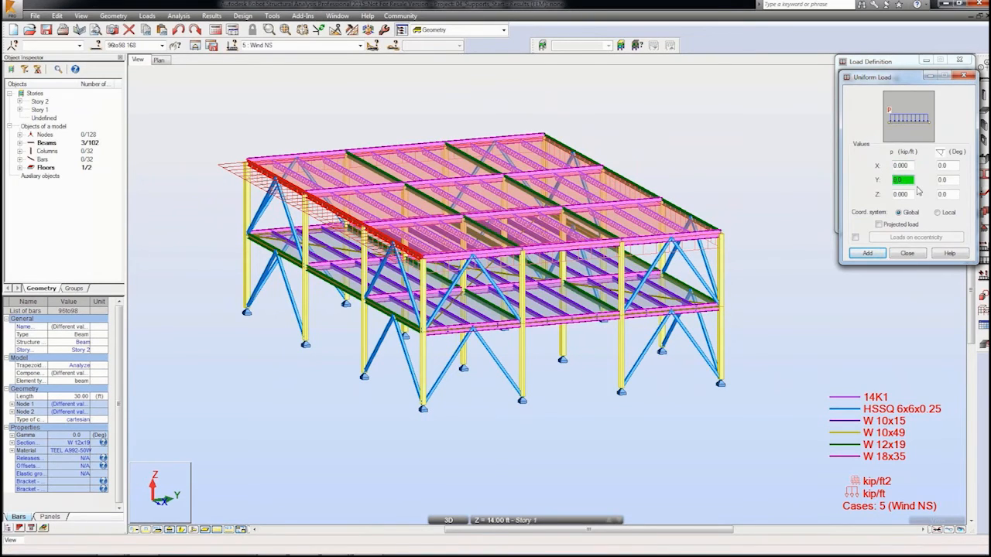
pyautogui.click(867, 254)
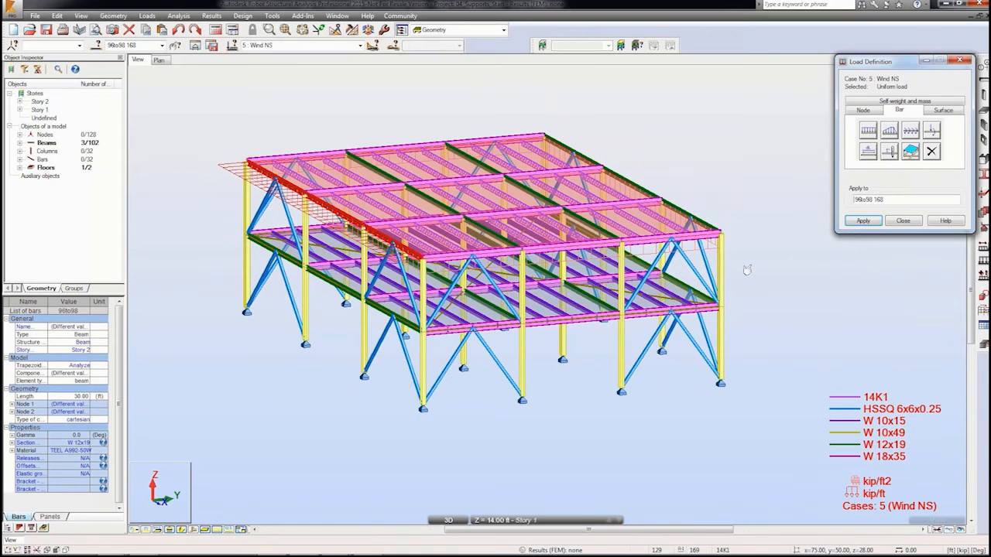
# Step: Apply the 0.280 kip/ft bar load to the first-floor edge beams 29 to 31
pyautogui.click(255, 247)
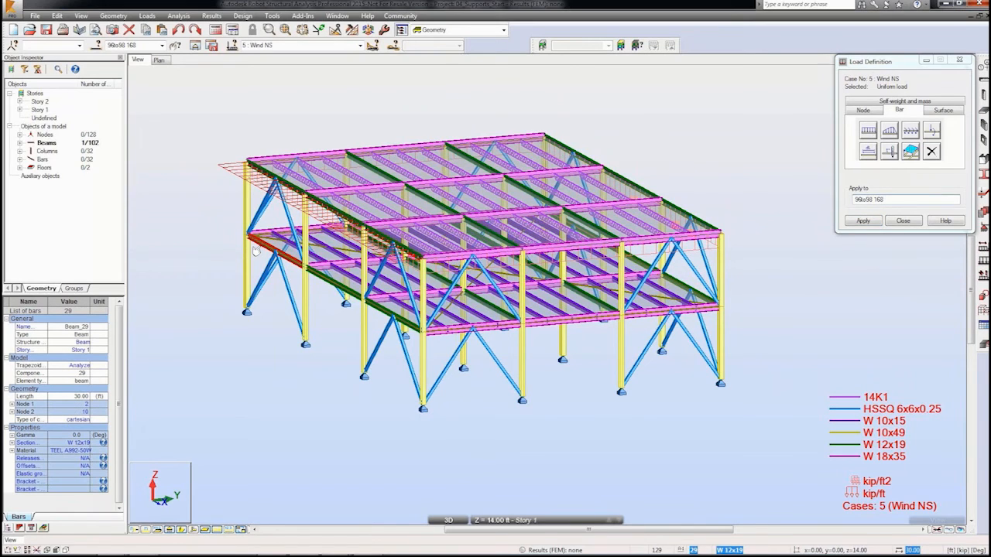
pyautogui.keyDown('ctrl'); pyautogui.click(312, 281); pyautogui.keyUp('ctrl')
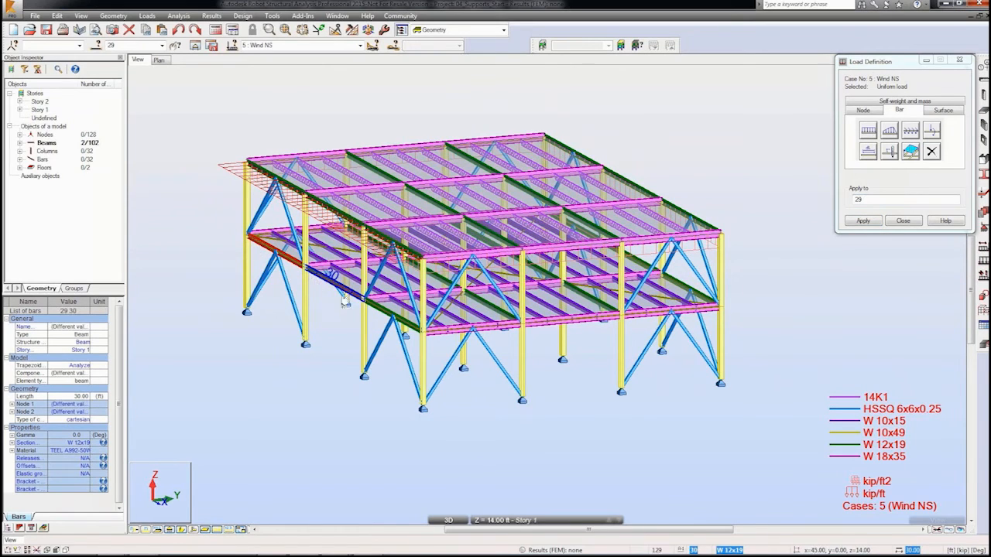
pyautogui.keyDown('ctrl'); pyautogui.click(382, 313); pyautogui.keyUp('ctrl')
pyautogui.click(866, 223)
# Step: Create a one-way X rectangular cladding spanning the end wall of the frame between its corner nodes
pyautogui.click(438, 541)
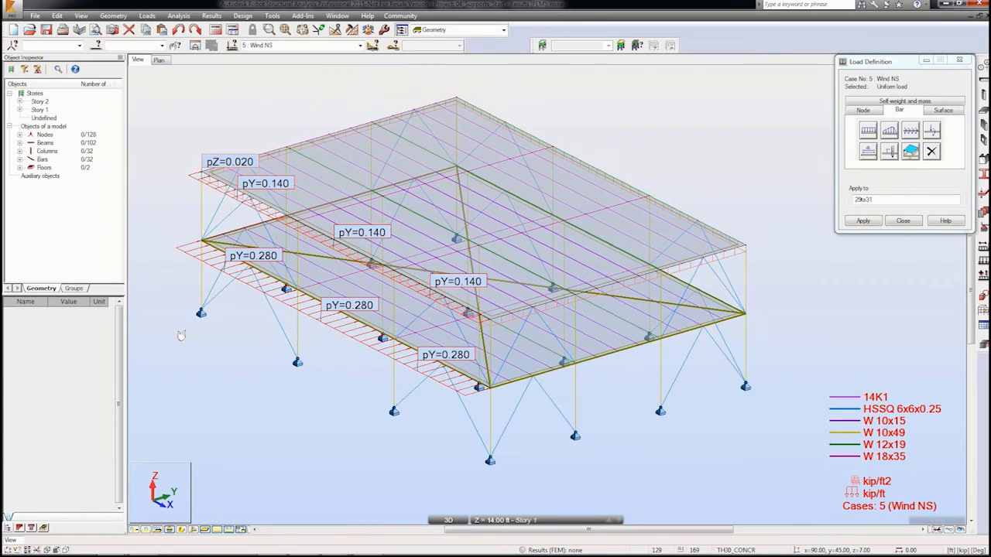
pyautogui.click(113, 16)
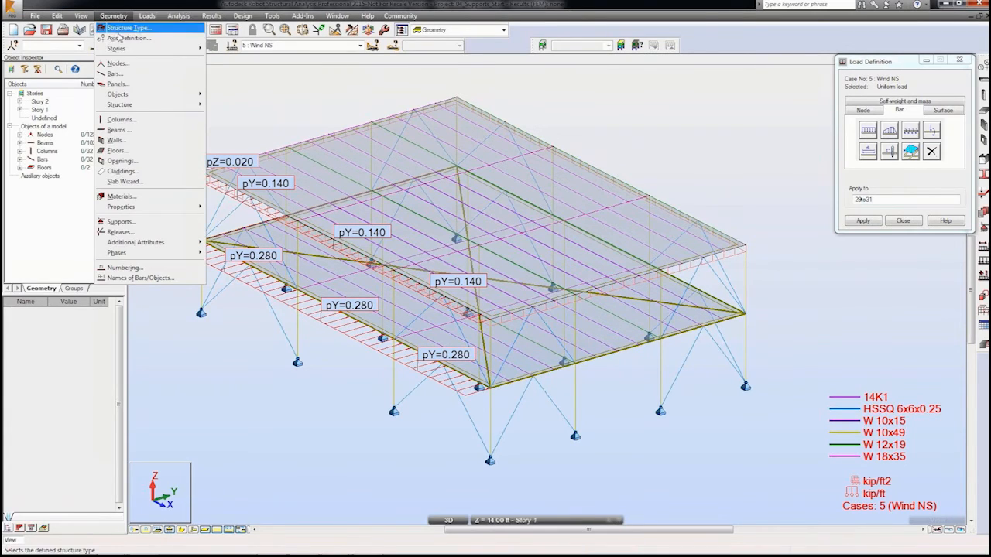
pyautogui.click(120, 171)
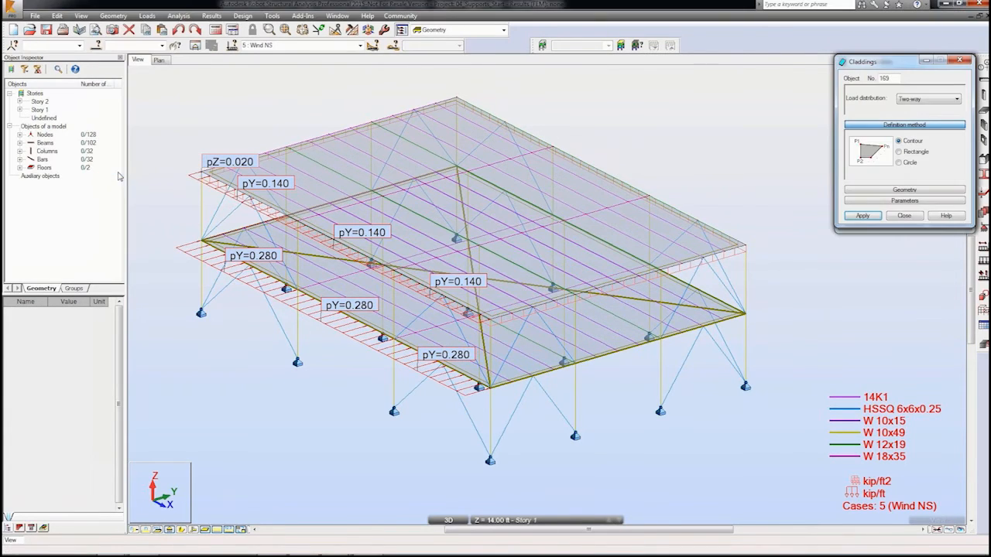
pyautogui.click(939, 101)
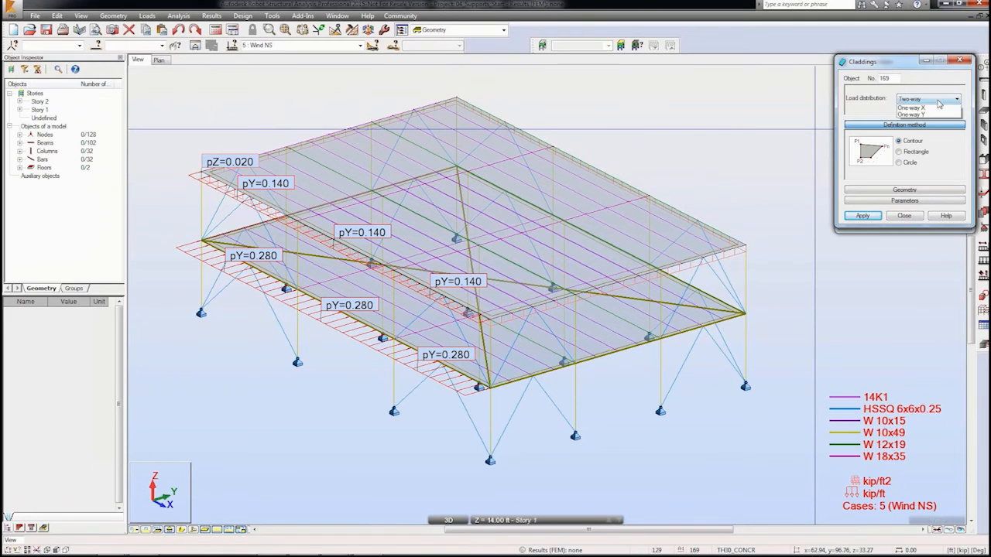
pyautogui.click(911, 108)
pyautogui.click(908, 153)
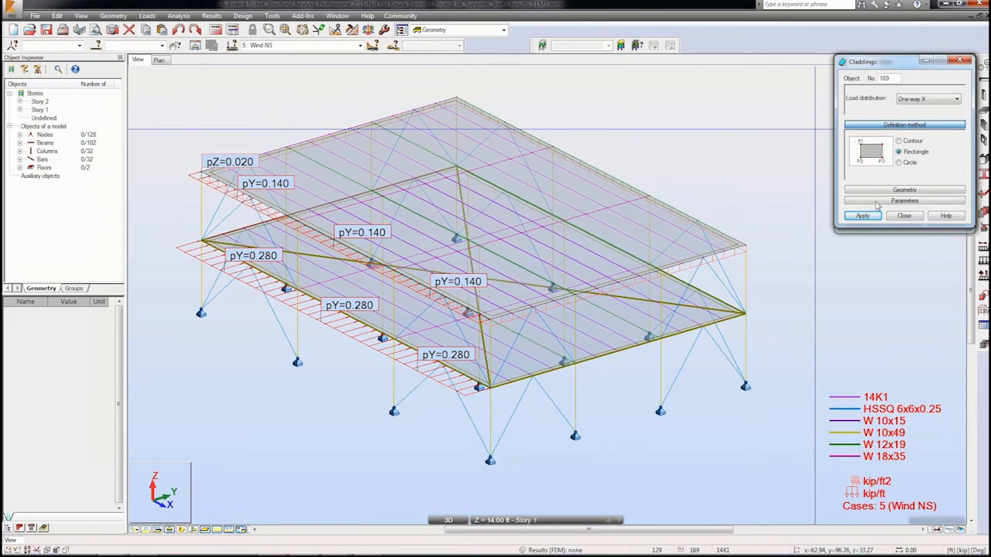
pyautogui.keyDown('shift'); pyautogui.moveTo(621, 380); pyautogui.dragTo(624, 371, button='middle'); pyautogui.keyUp('shift')
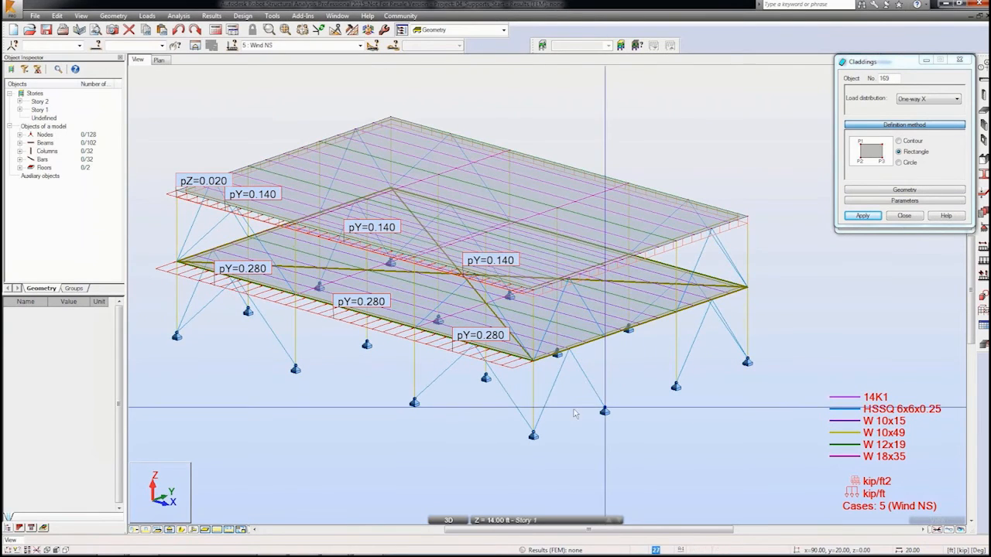
pyautogui.click(534, 292)
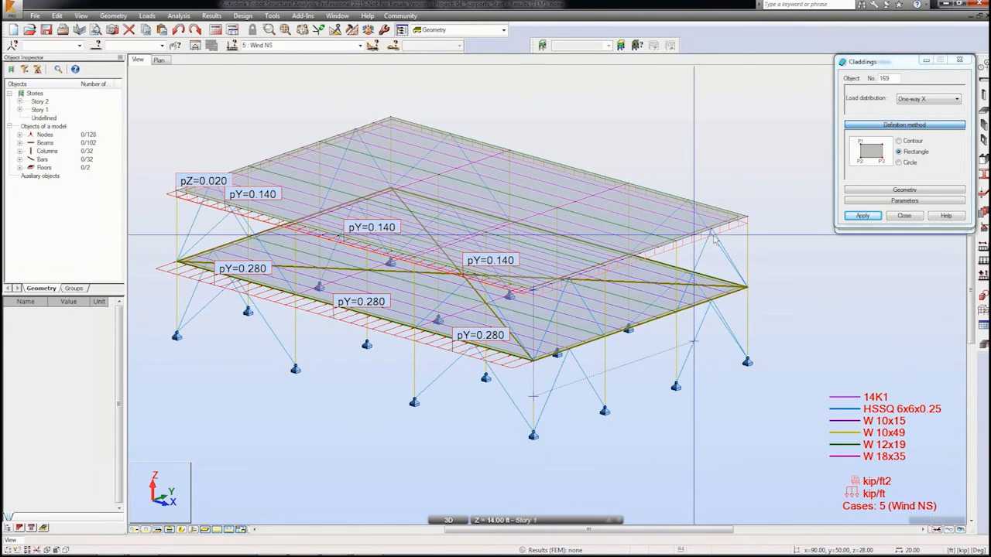
pyautogui.click(748, 219)
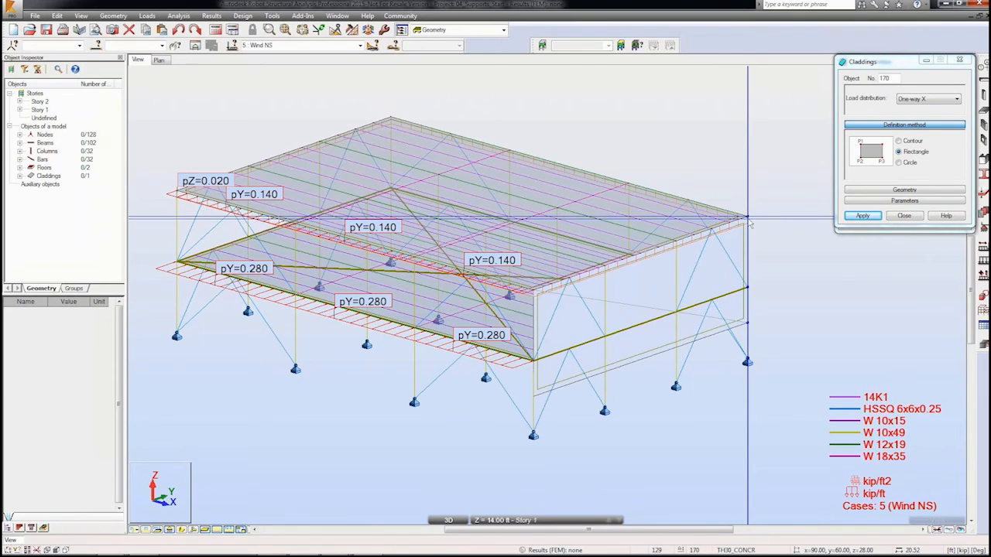
pyautogui.click(905, 215)
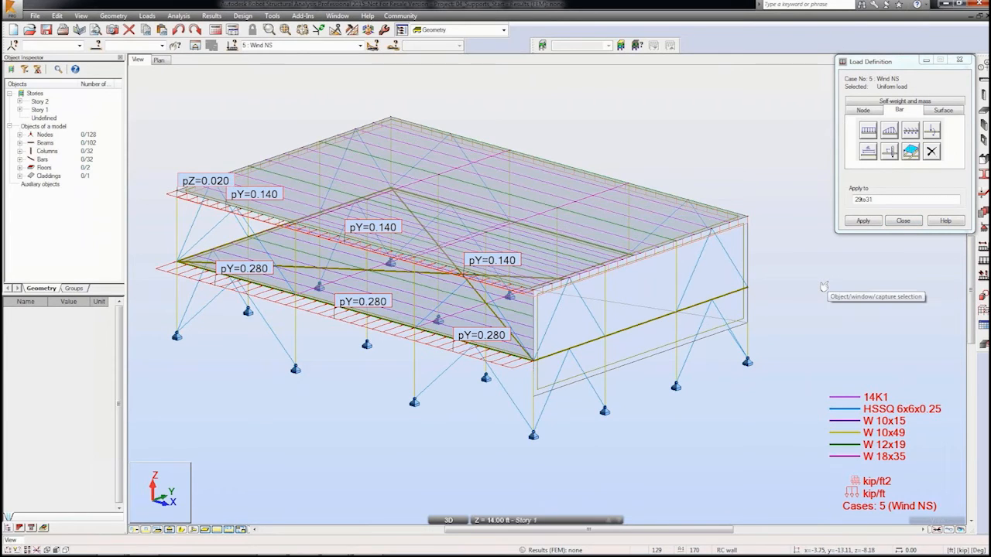
# Step: Adjust the model display attributes in the display settings and apply them to the view
pyautogui.hotkey('ctrl', 'd')
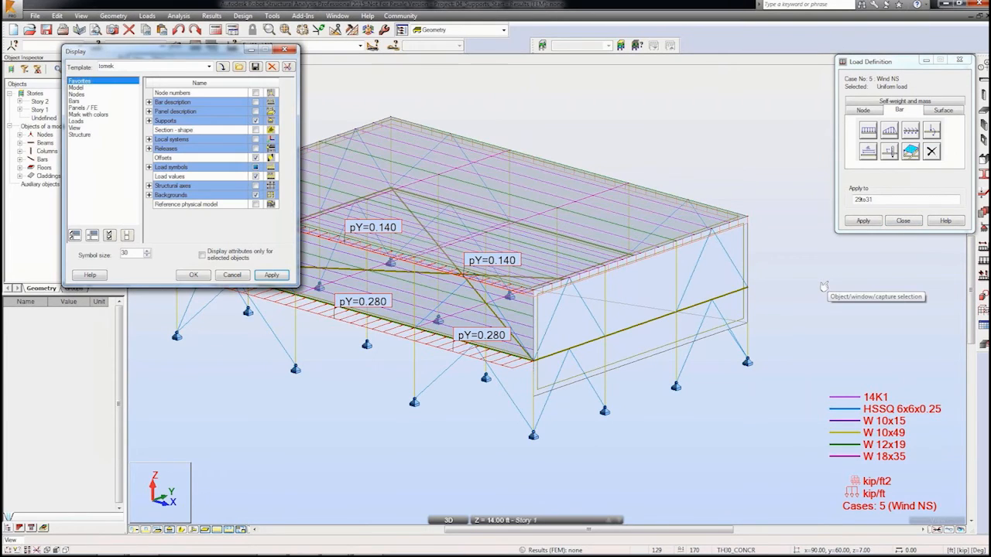
pyautogui.click(76, 88)
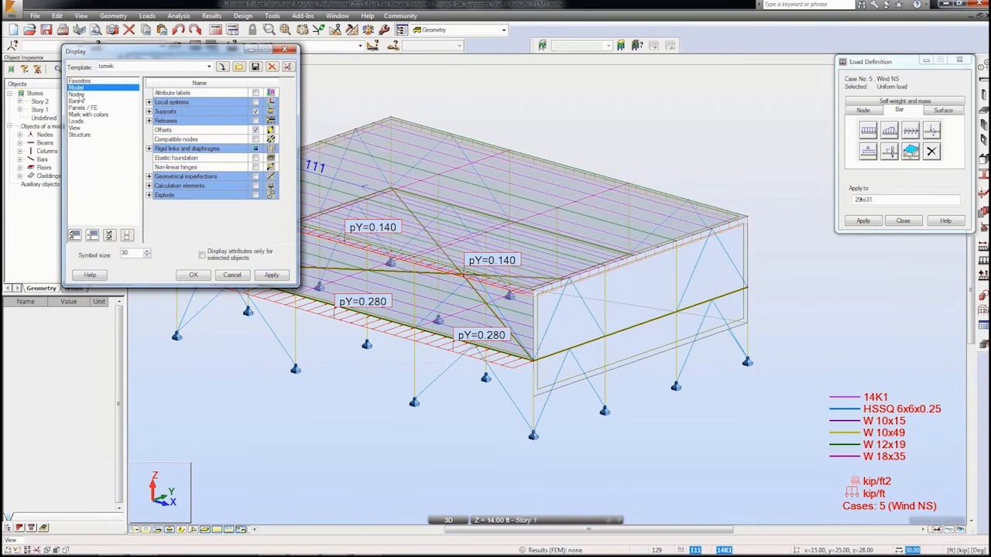
pyautogui.click(149, 121)
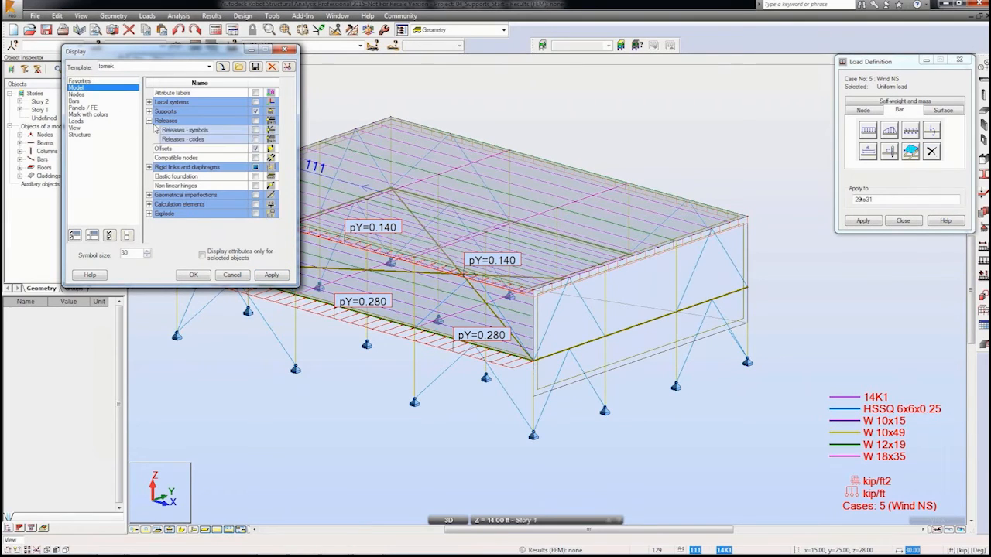
pyautogui.click(148, 121)
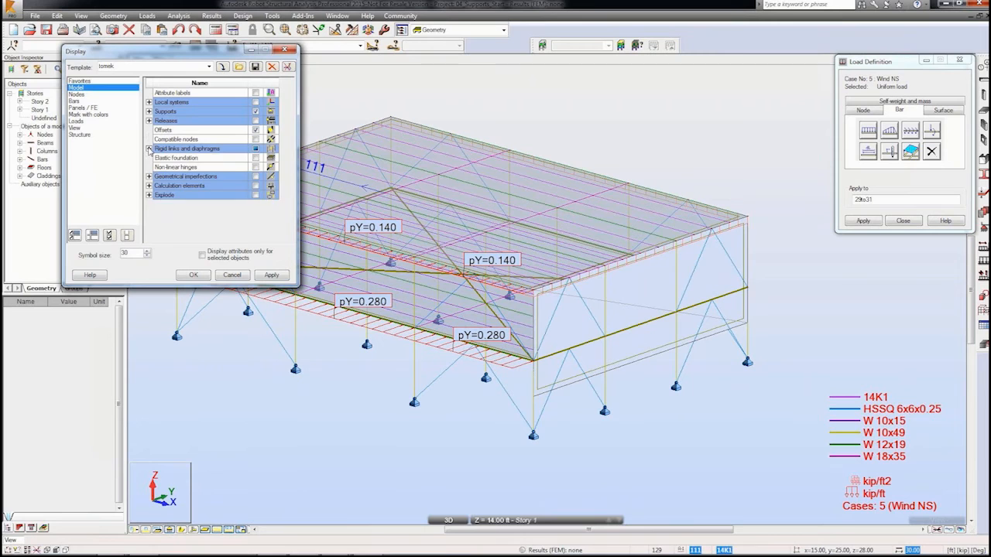
pyautogui.click(149, 149)
pyautogui.click(256, 187)
pyautogui.click(271, 276)
pyautogui.click(194, 277)
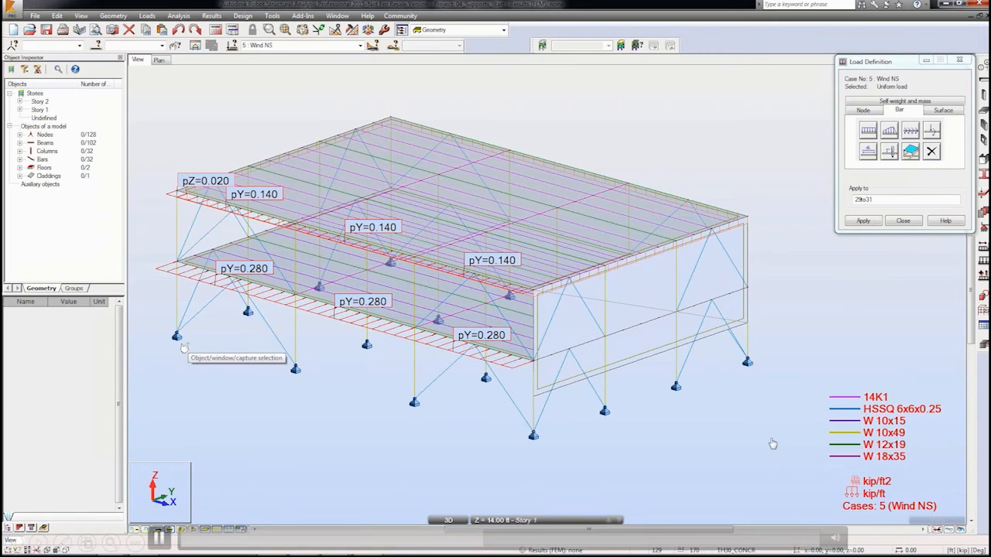
# Step: Define a uniform planar load of 0.020 kip/ft2 in global X and apply it to end-wall cladding 169
pyautogui.click(941, 110)
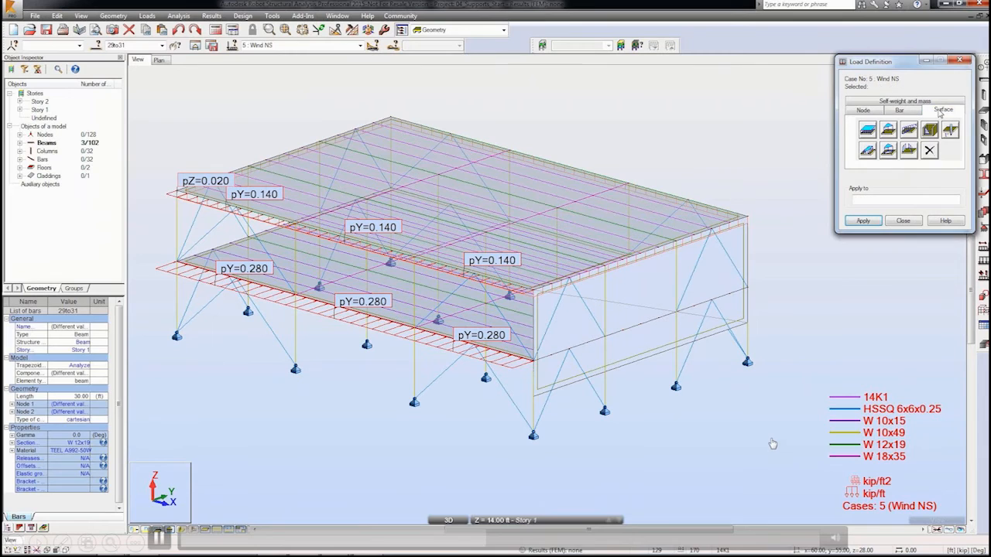
pyautogui.click(870, 132)
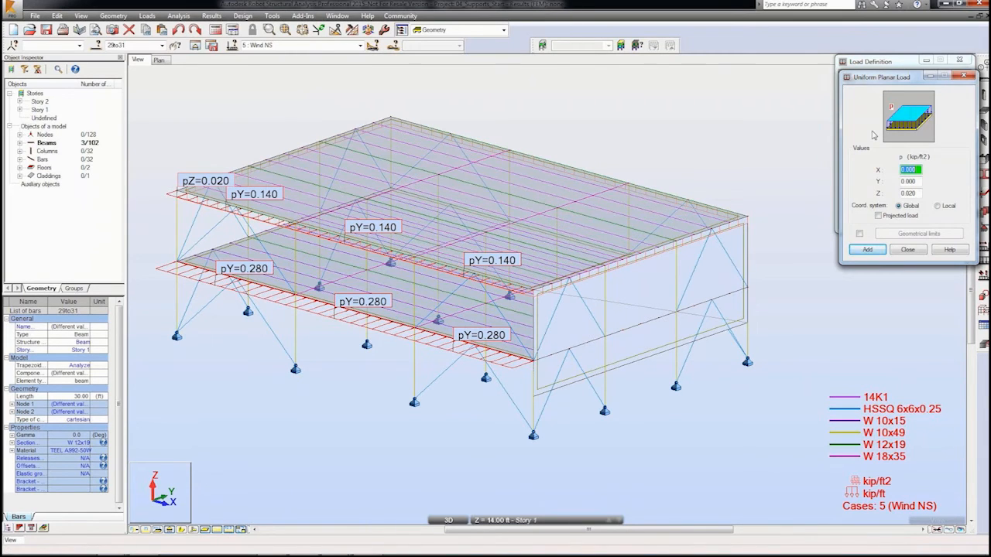
pyautogui.click(911, 193)
pyautogui.click(919, 169)
pyautogui.click(868, 250)
pyautogui.click(868, 249)
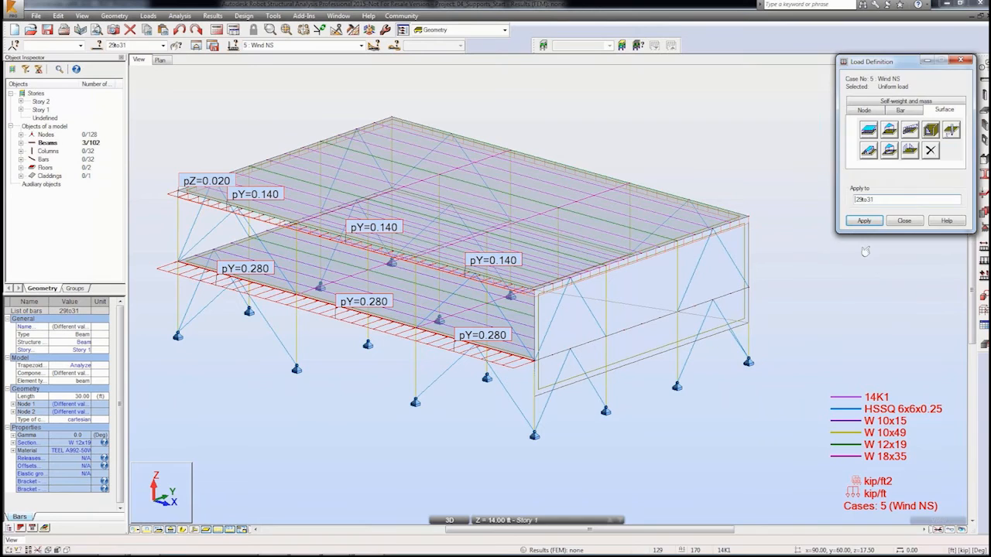
pyautogui.click(737, 331)
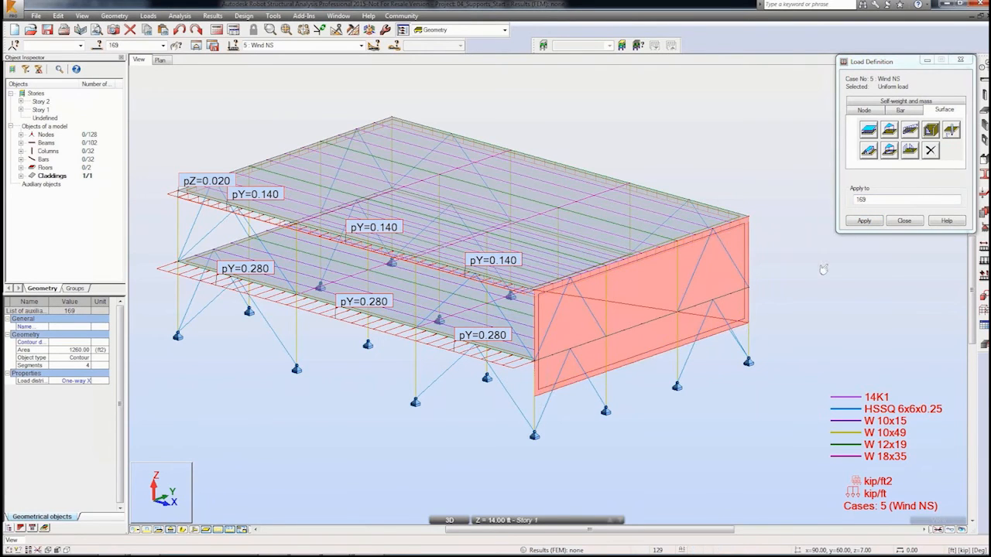
# Step: Switch to the Wind EW load case and open the load distribution options for claddings
pyautogui.click(361, 45)
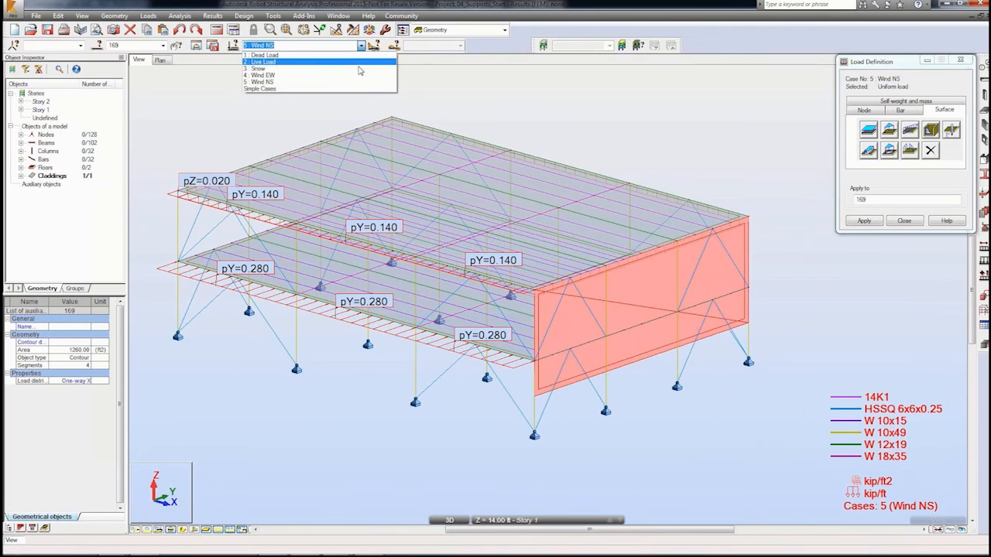
pyautogui.click(358, 75)
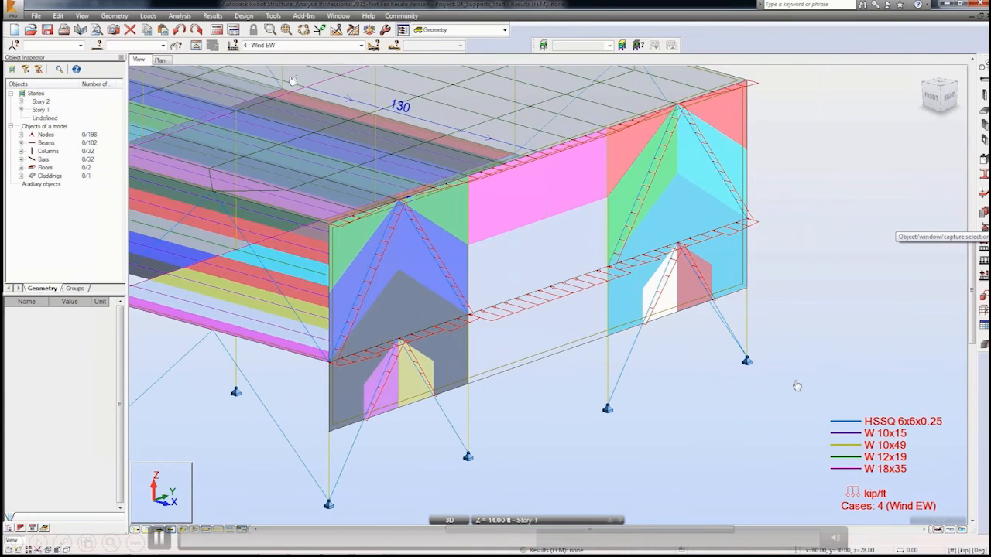
pyautogui.click(124, 17)
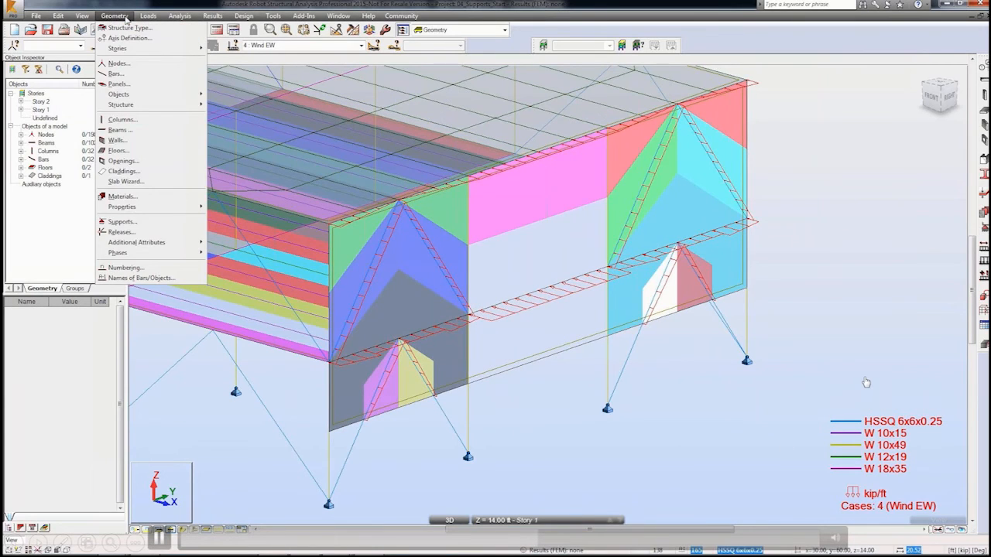
pyautogui.moveTo(155, 245)
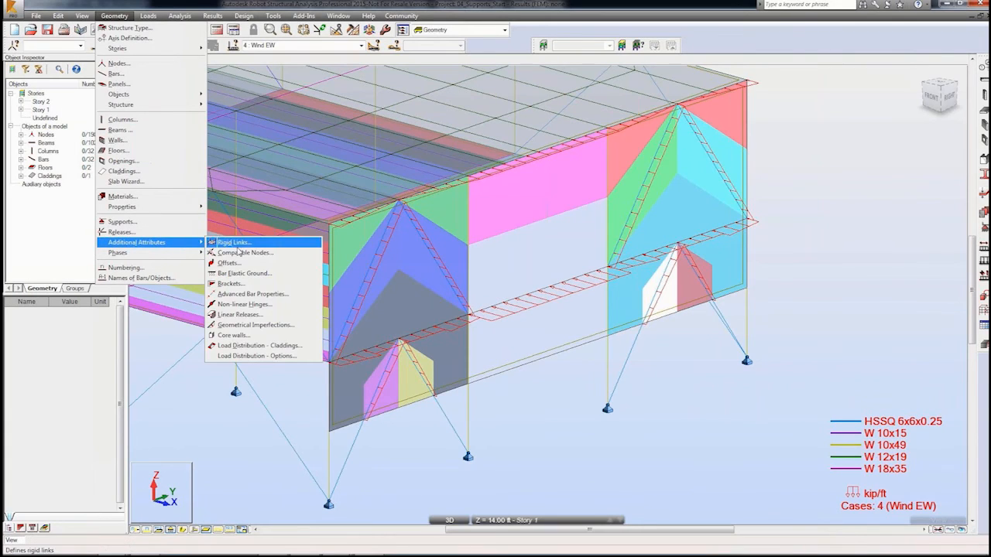
pyautogui.click(254, 357)
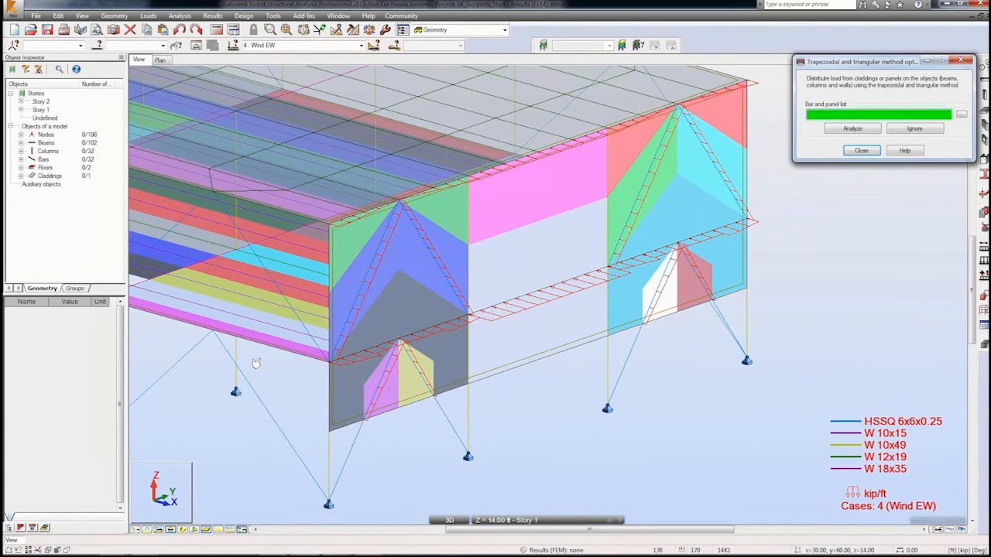
# Step: Select the bars at X = 90 ft that have the HSSQ 6x6x0.25 section, the end-wall bracing
pyautogui.click(96, 45)
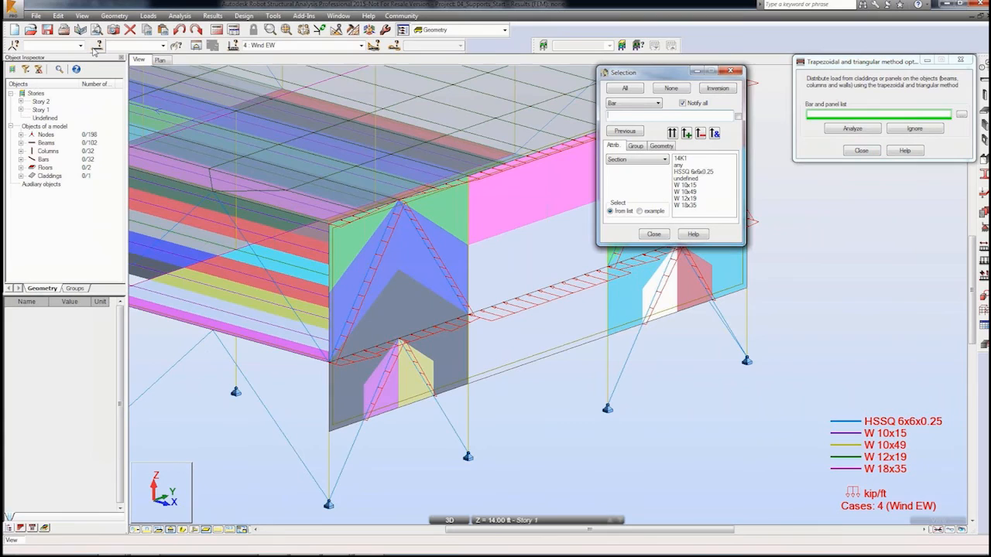
pyautogui.click(662, 146)
pyautogui.click(666, 172)
pyautogui.click(649, 189)
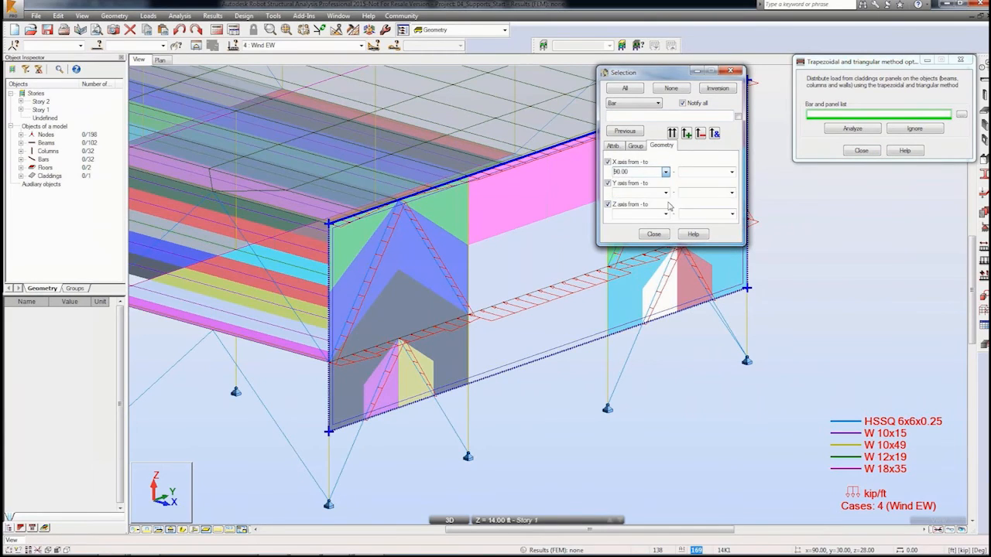
pyautogui.click(732, 172)
pyautogui.click(728, 202)
pyautogui.click(672, 133)
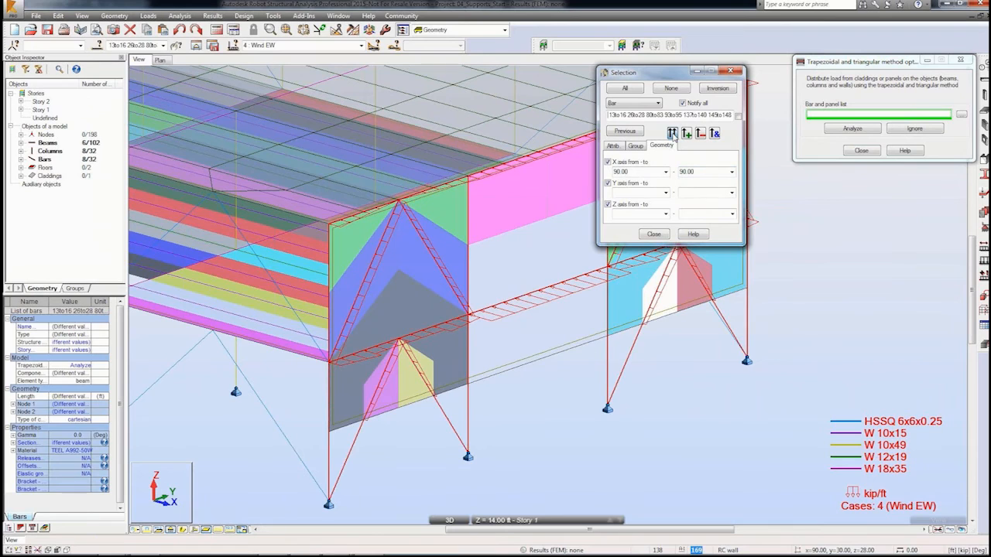
pyautogui.click(613, 146)
pyautogui.click(682, 171)
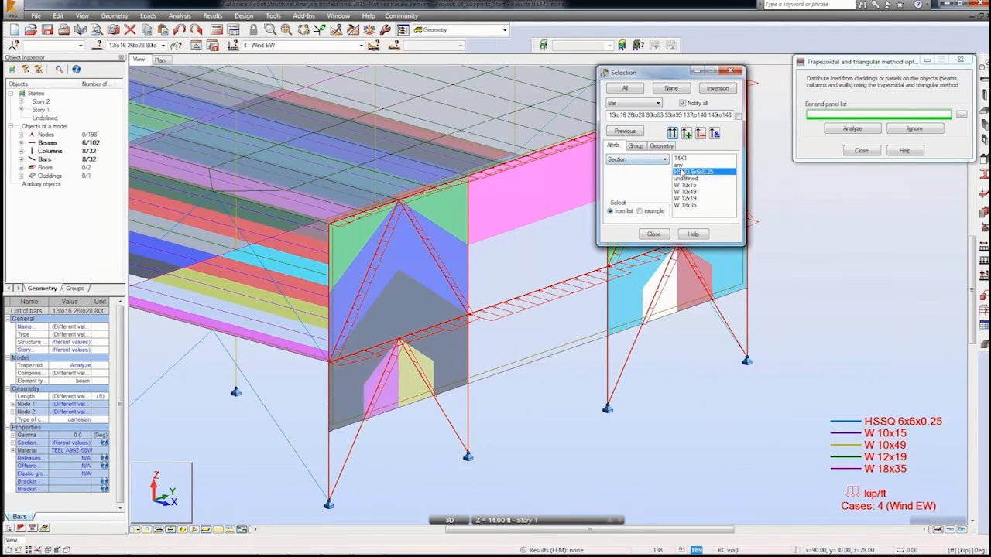
pyautogui.click(713, 133)
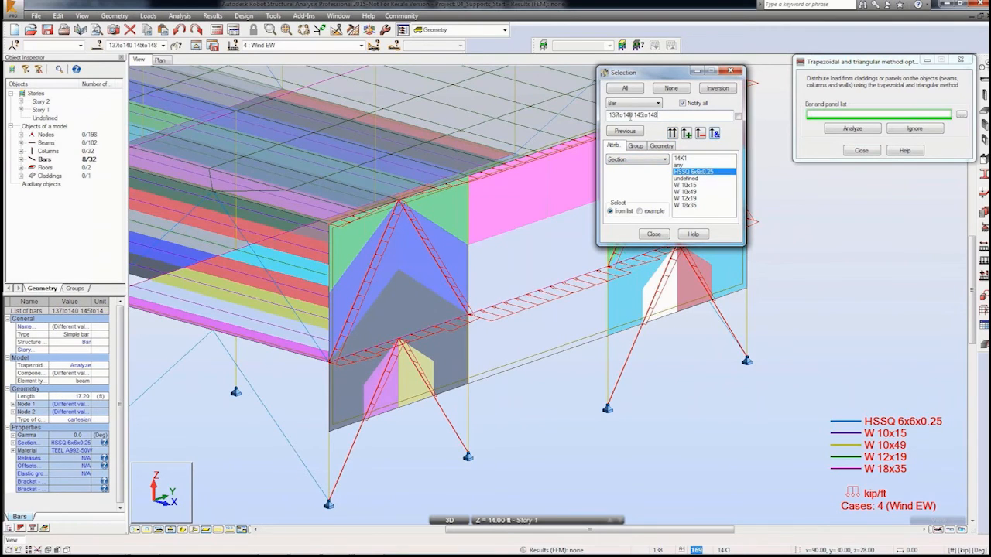
# Step: Copy the bracing selection into the trapezoidal distribution bar list and set those bars to Ignore
pyautogui.rightClick(630, 116)
pyautogui.click(646, 151)
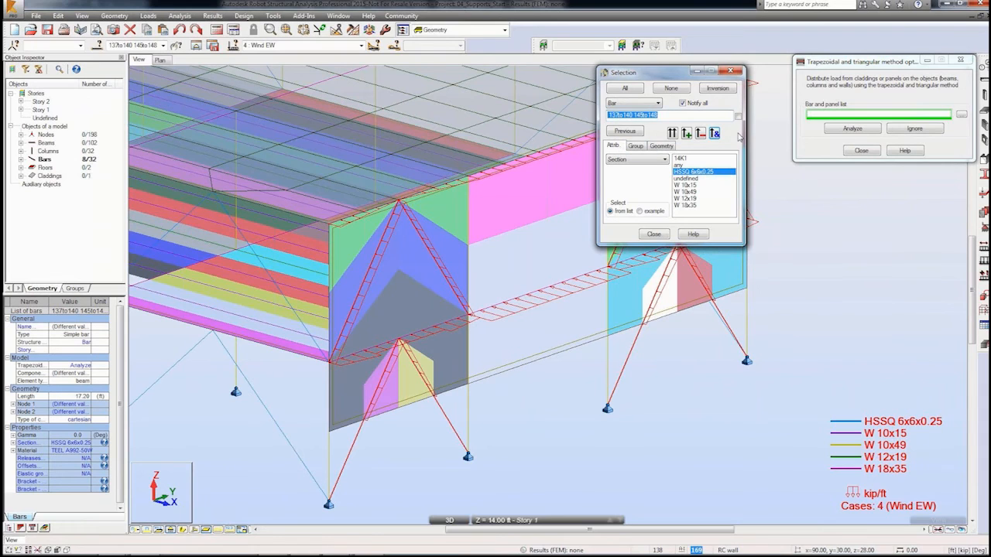
pyautogui.rightClick(826, 117)
pyautogui.click(852, 154)
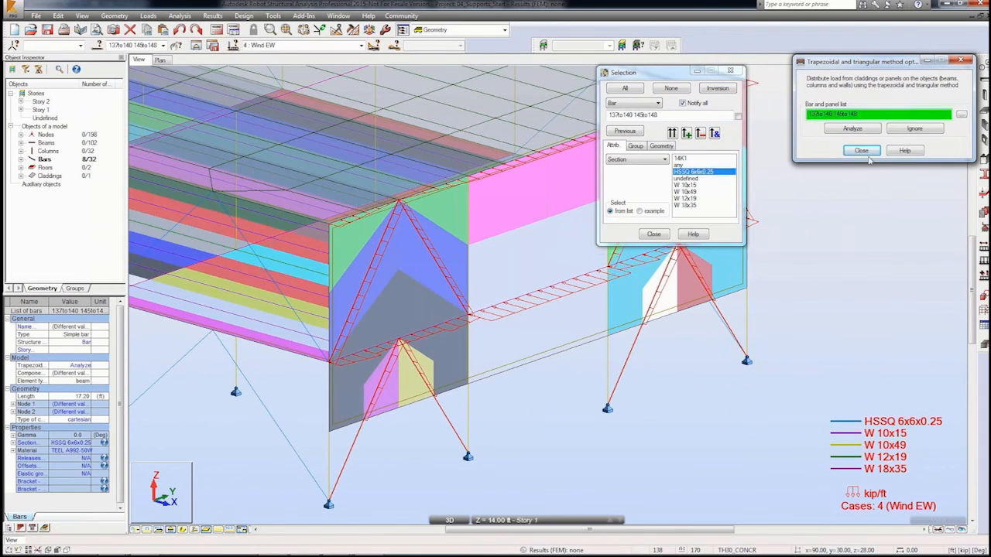
pyautogui.click(914, 128)
pyautogui.click(663, 234)
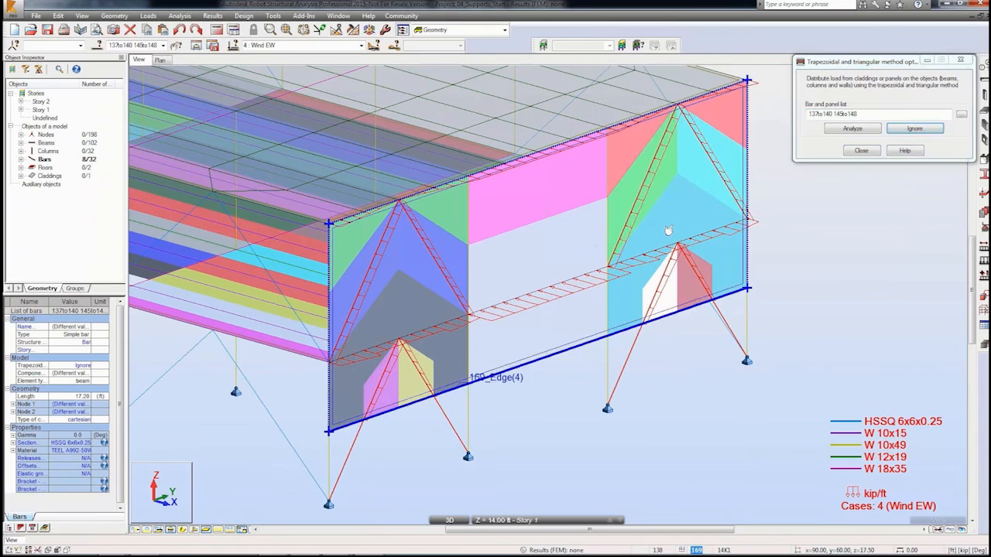
pyautogui.click(854, 151)
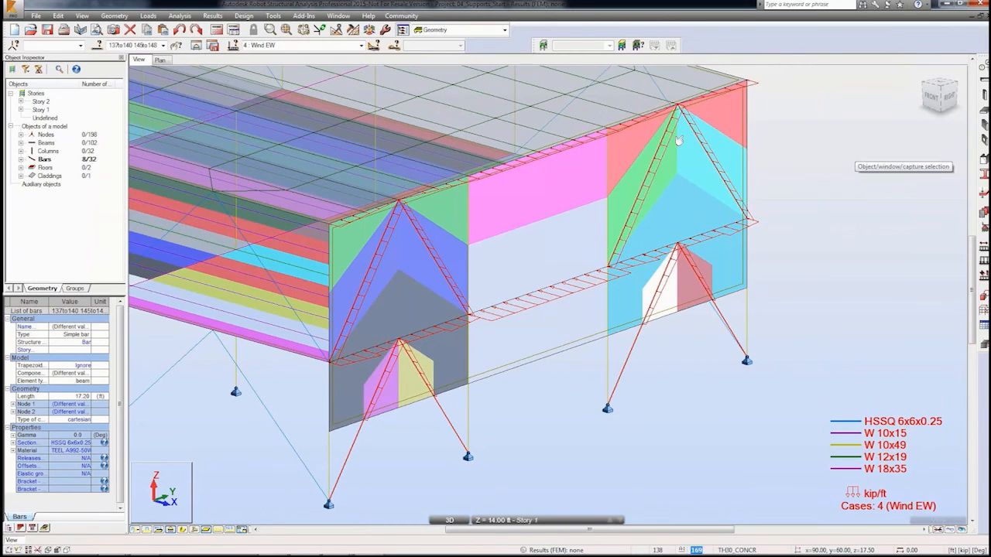
# Step: Review the calculation messages for the model
pyautogui.click(181, 16)
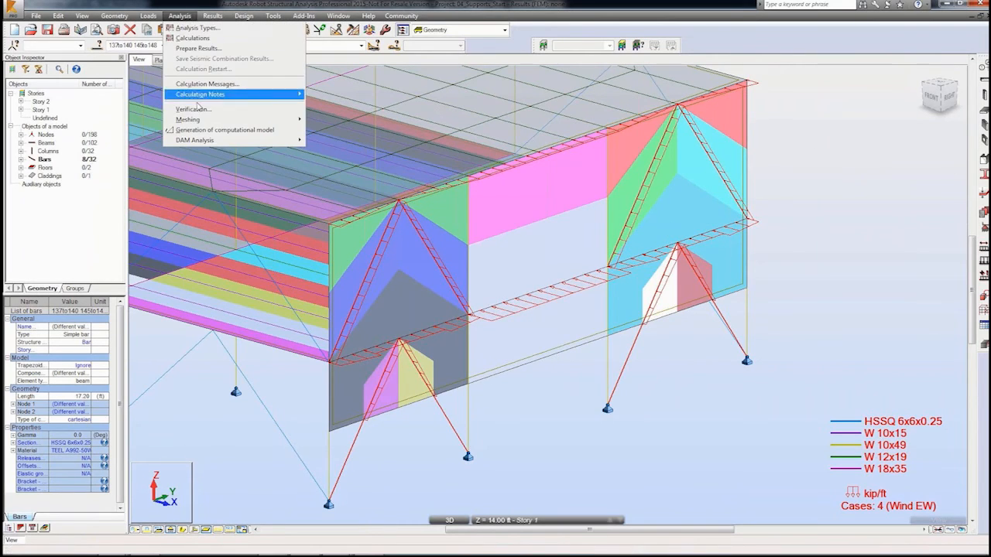
pyautogui.click(198, 129)
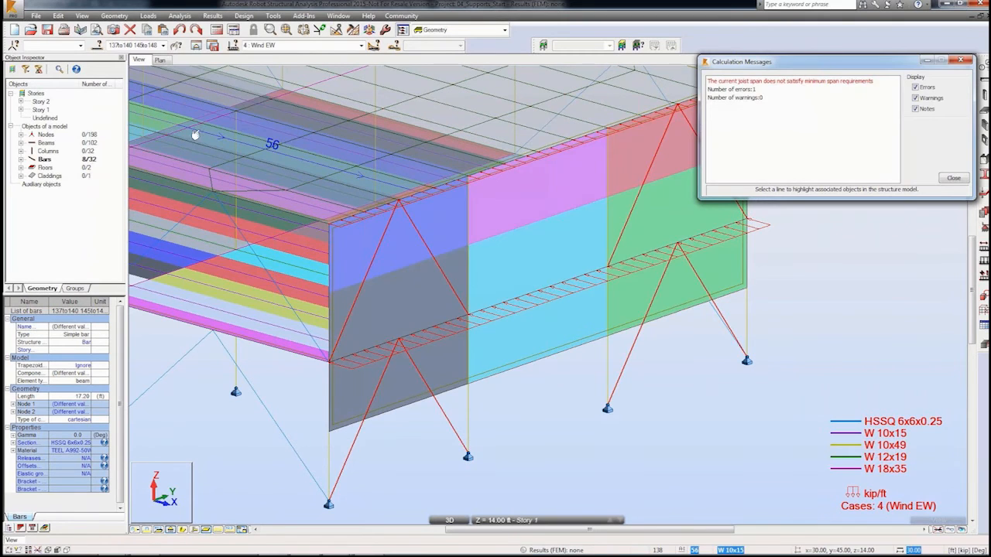
pyautogui.click(946, 183)
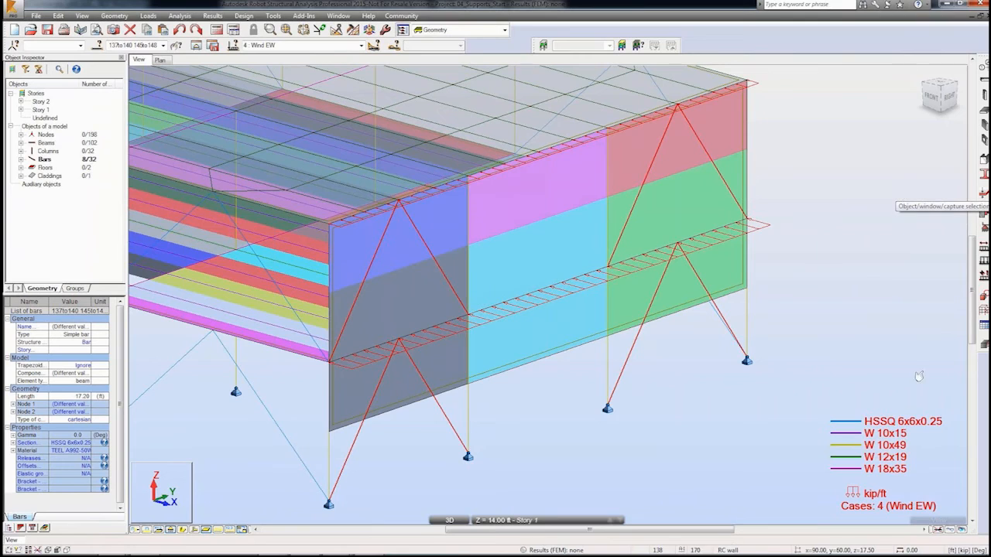
# Step: Inspect the end-wall load distribution with load values and section shapes displayed
pyautogui.moveTo(947, 523)
pyautogui.moveTo(920, 466); pyautogui.dragTo(949, 467)
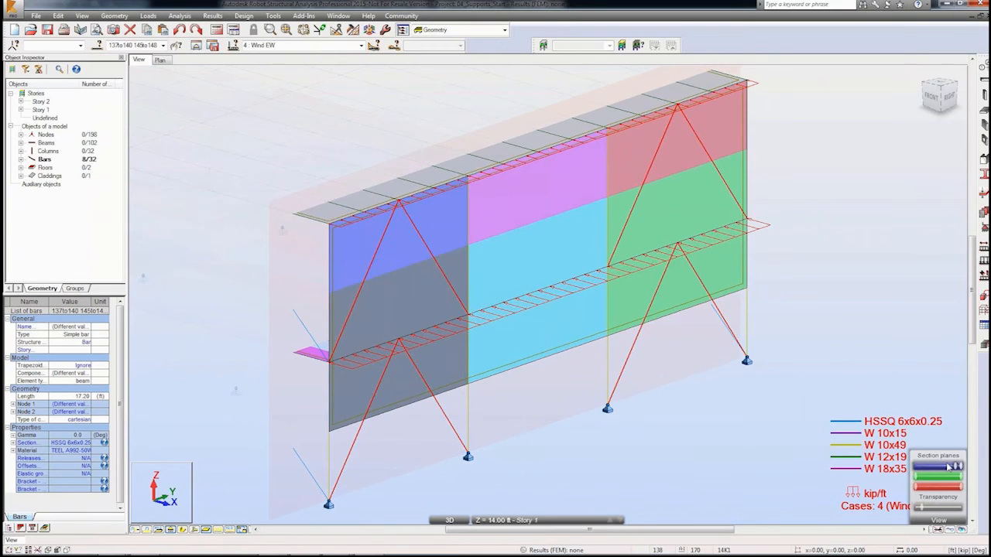
pyautogui.click(753, 458)
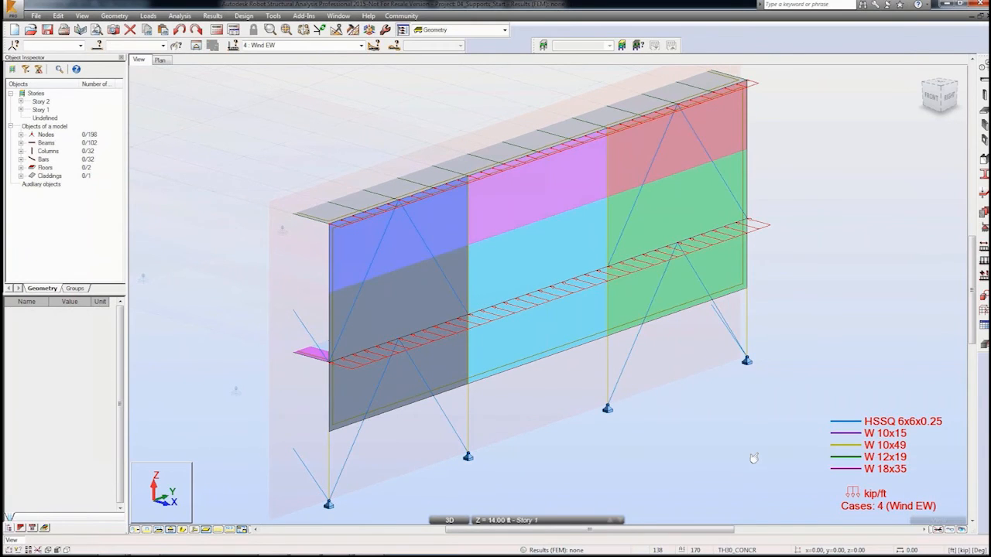
pyautogui.click(231, 530)
pyautogui.keyDown('shift'); pyautogui.moveTo(228, 343); pyautogui.dragTo(280, 345, button='middle'); pyautogui.keyUp('shift')
pyautogui.scroll(-1, 238, 333)
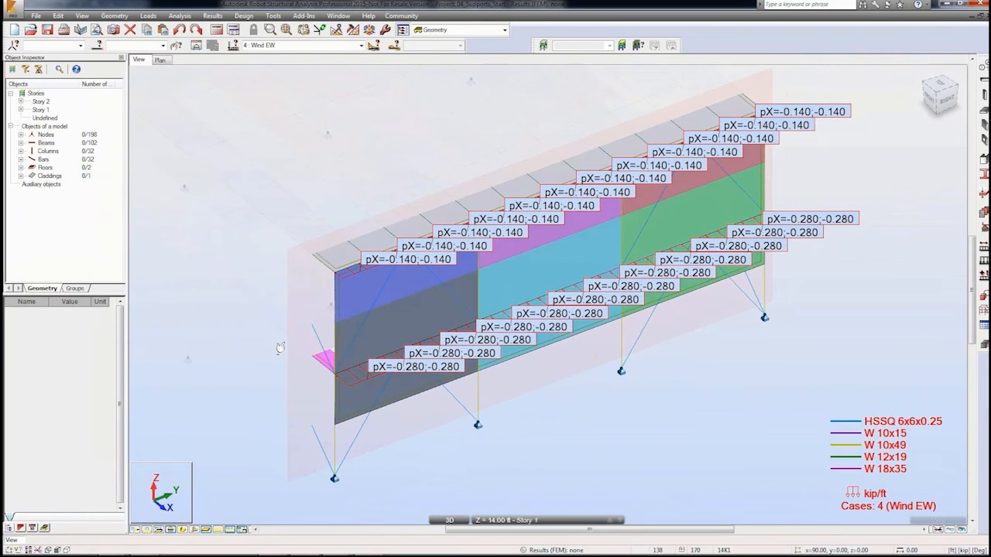
pyautogui.click(183, 530)
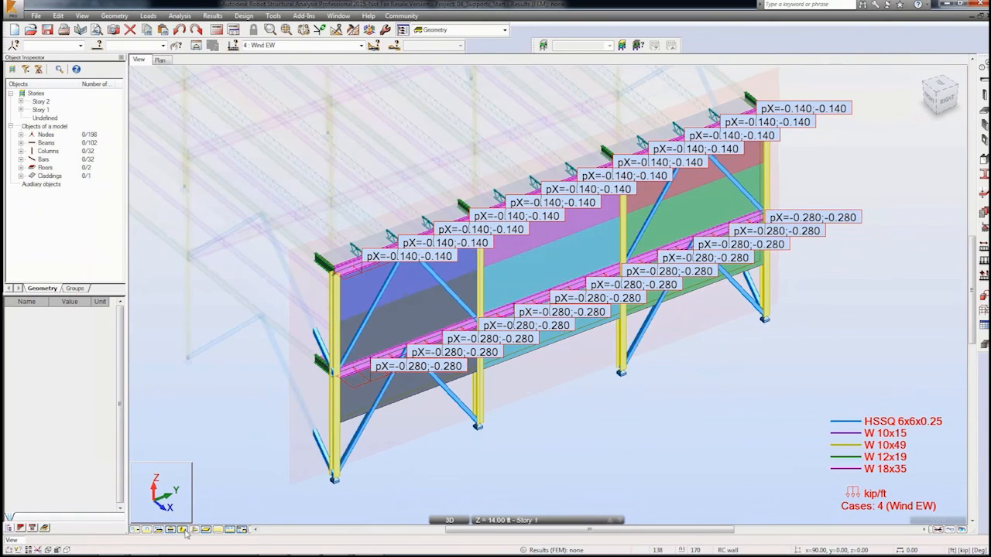
pyautogui.moveTo(223, 413)
pyautogui.keyDown('shift'); pyautogui.mouseDown(button='middle')
pyautogui.moveTo(258, 394)
pyautogui.moveTo(331, 393)
pyautogui.moveTo(284, 395)
pyautogui.moveTo(283, 407)
pyautogui.mouseUp(button='middle'); pyautogui.keyUp('shift')
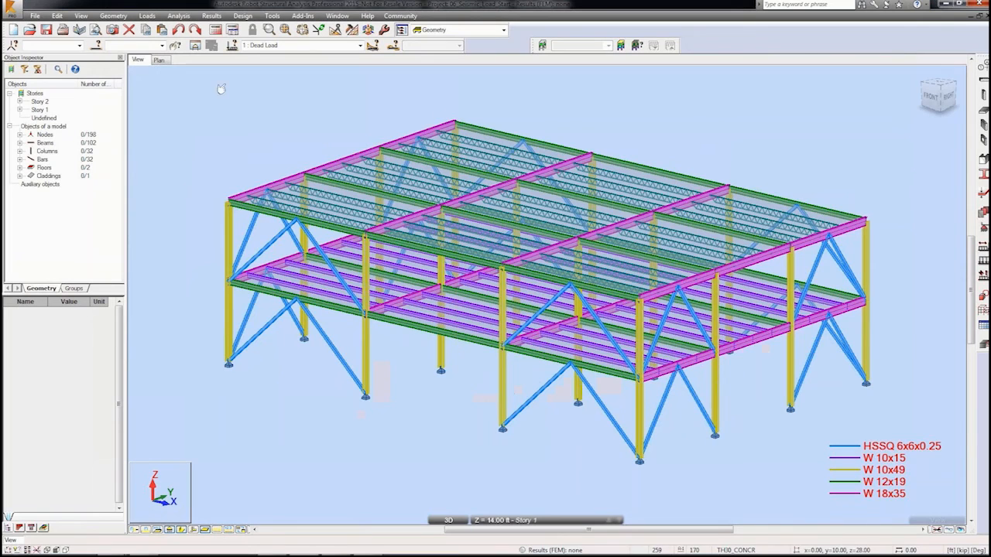
# Step: Add a new Seismic (Equivalent Lateral Force Method) analysis case named Seismic
pyautogui.click(233, 31)
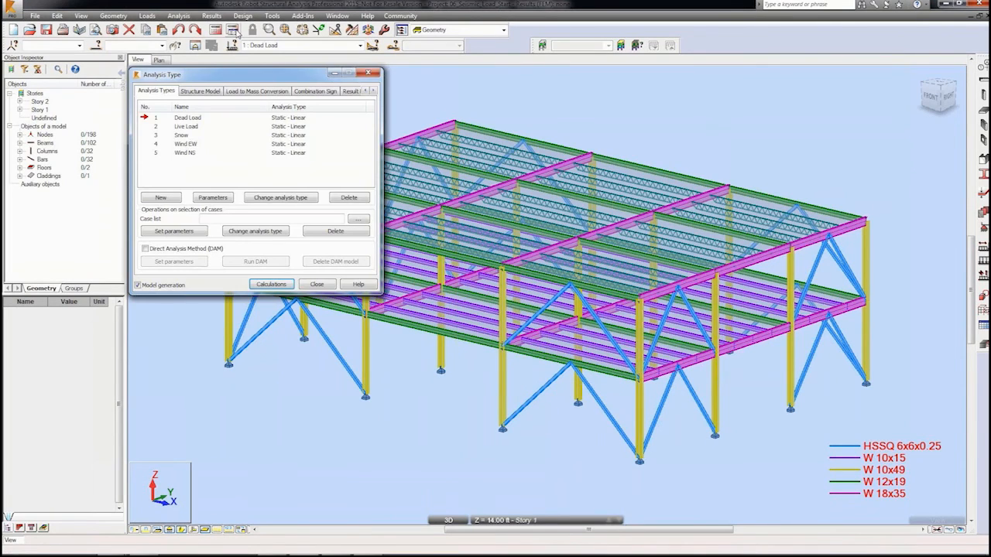
pyautogui.click(164, 198)
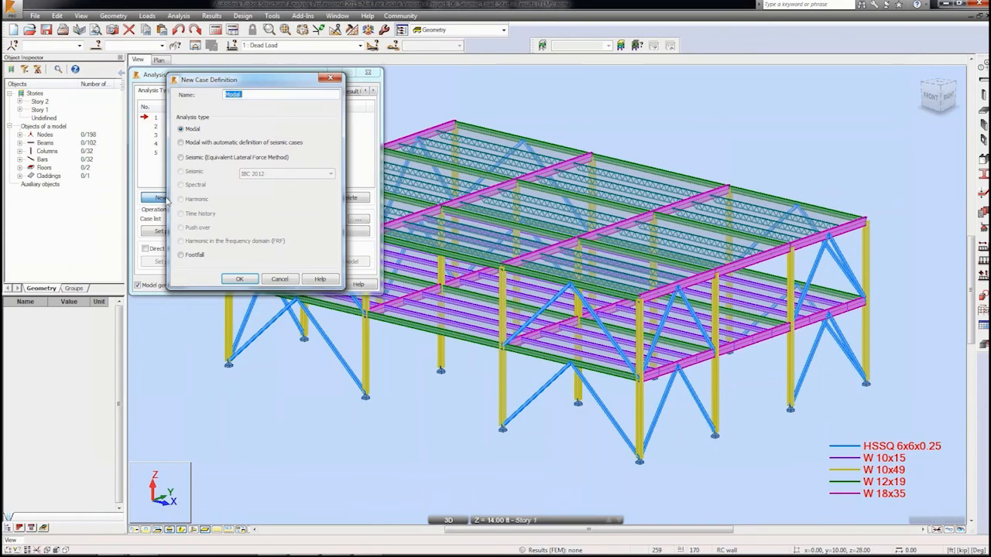
pyautogui.click(182, 158)
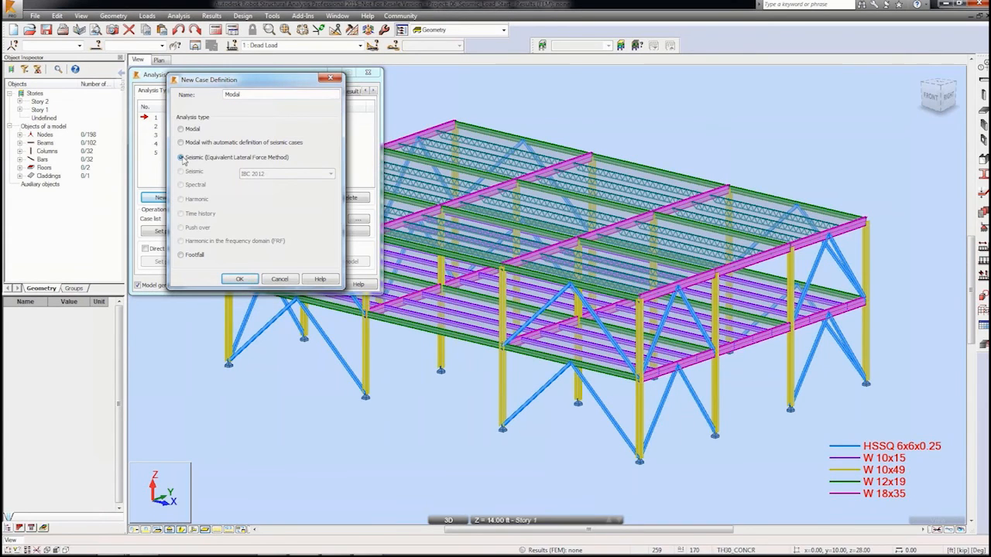
pyautogui.click(253, 94)
pyautogui.press('BackSpace')
pyautogui.press('BackSpace')
pyautogui.press('BackSpace')
pyautogui.press('BackSpace')
pyautogui.press('BackSpace')
pyautogui.write('Seismic')
pyautogui.click(245, 280)
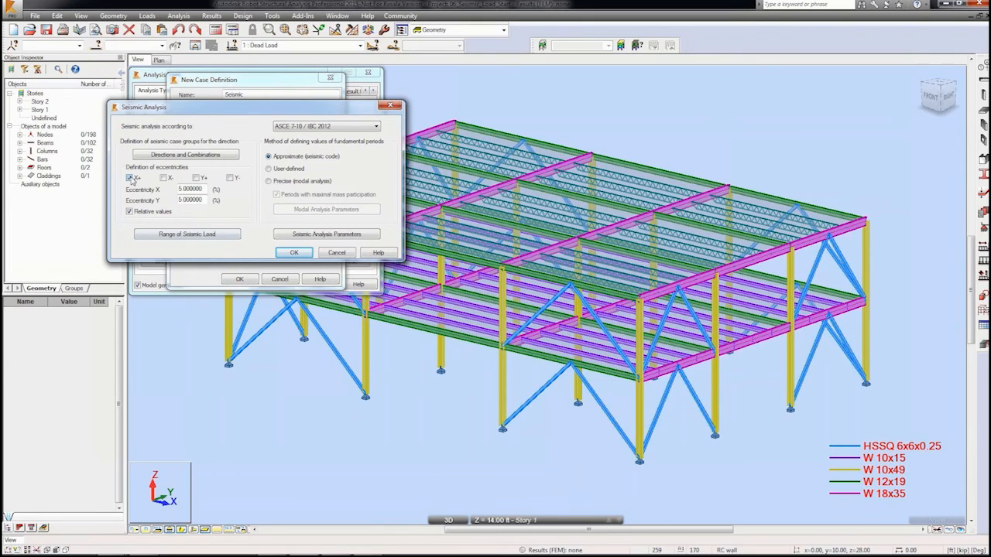
# Step: Enable eccentricities in all four directions and choose the precise modal analysis method for fundamental periods
pyautogui.click(197, 179)
pyautogui.click(351, 126)
pyautogui.click(349, 129)
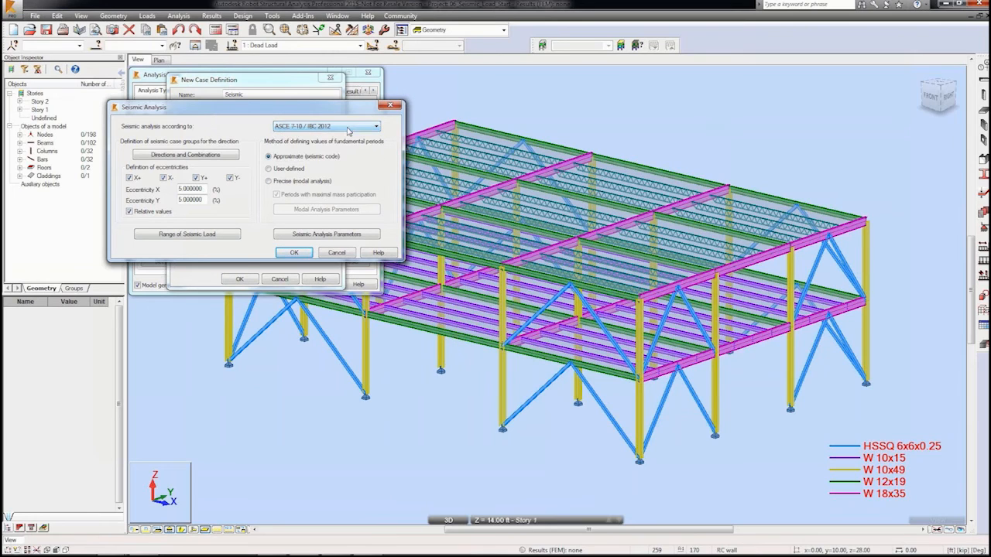
pyautogui.click(269, 181)
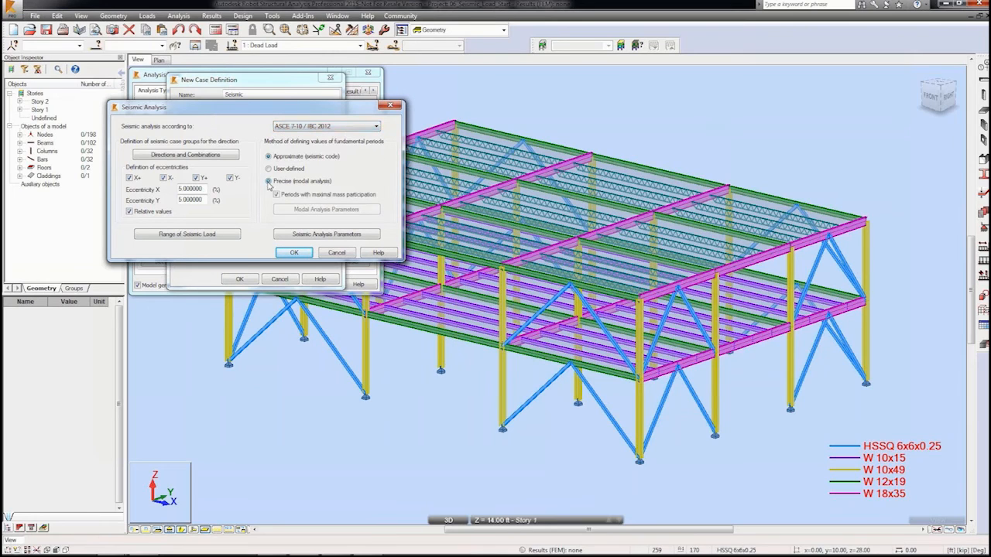
# Step: Set the ASCE 7-10 parameters to site class B with R of 3 and confirm the seismic case
pyautogui.click(306, 237)
pyautogui.click(200, 189)
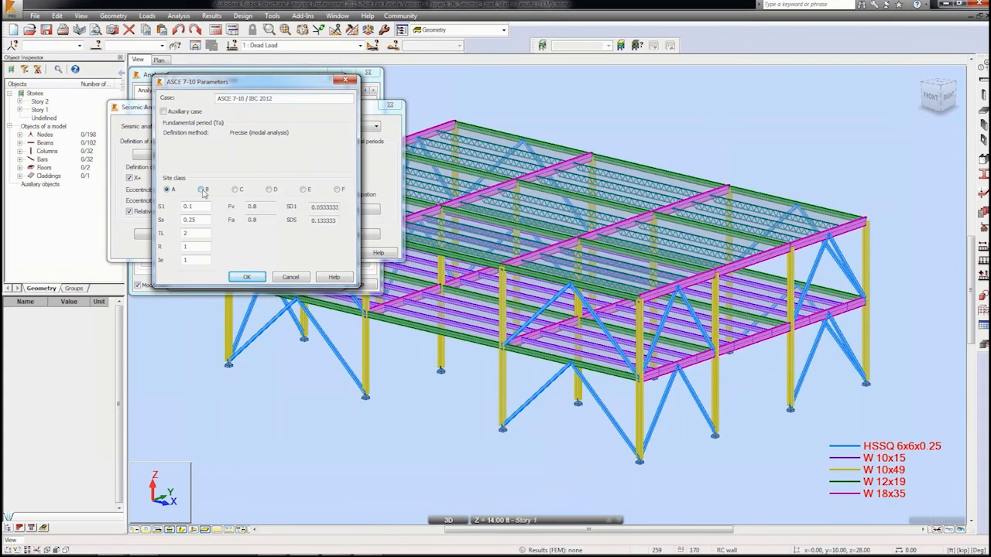
pyautogui.doubleClick(199, 246)
pyautogui.write('3')
pyautogui.click(240, 278)
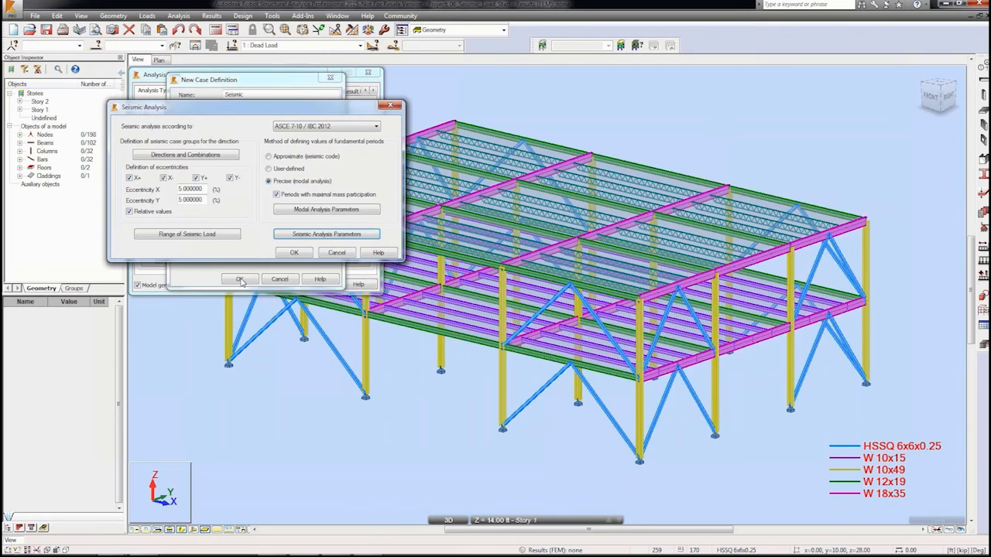
pyautogui.click(290, 253)
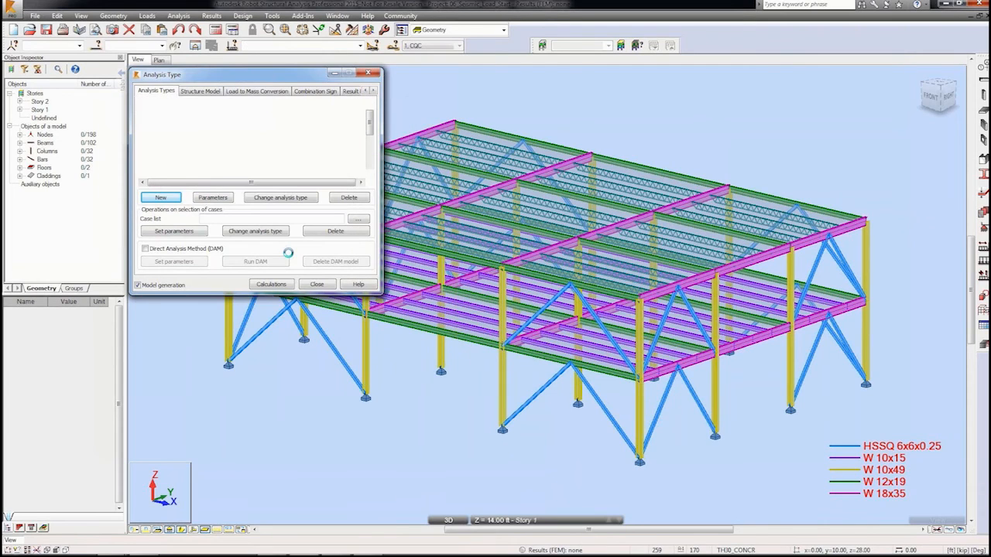
pyautogui.moveTo(370, 124); pyautogui.dragTo(370, 145)
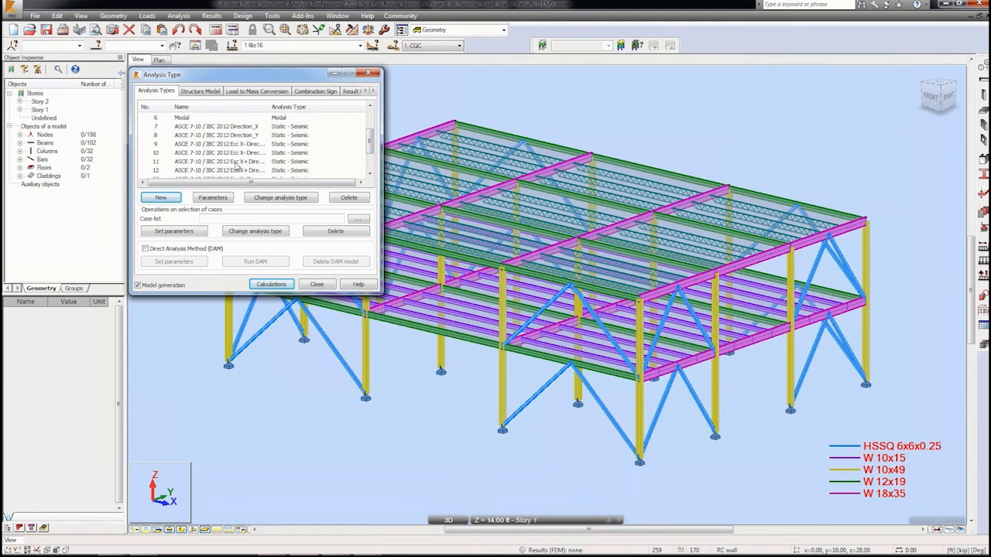
pyautogui.click(321, 285)
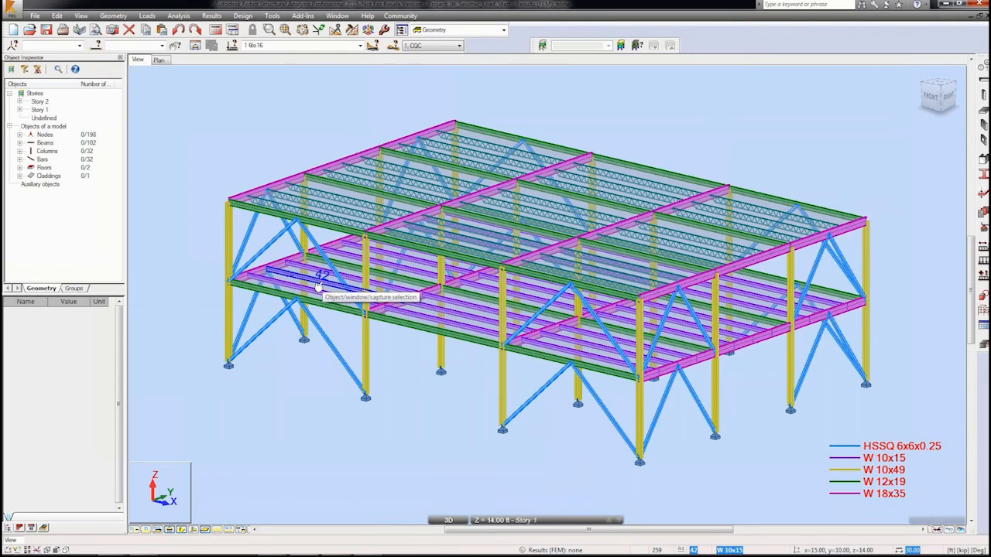
# Step: Configure meshing for all panels as Delaunay complex mesh by element size with Delaunay + Kang refinement
pyautogui.click(352, 29)
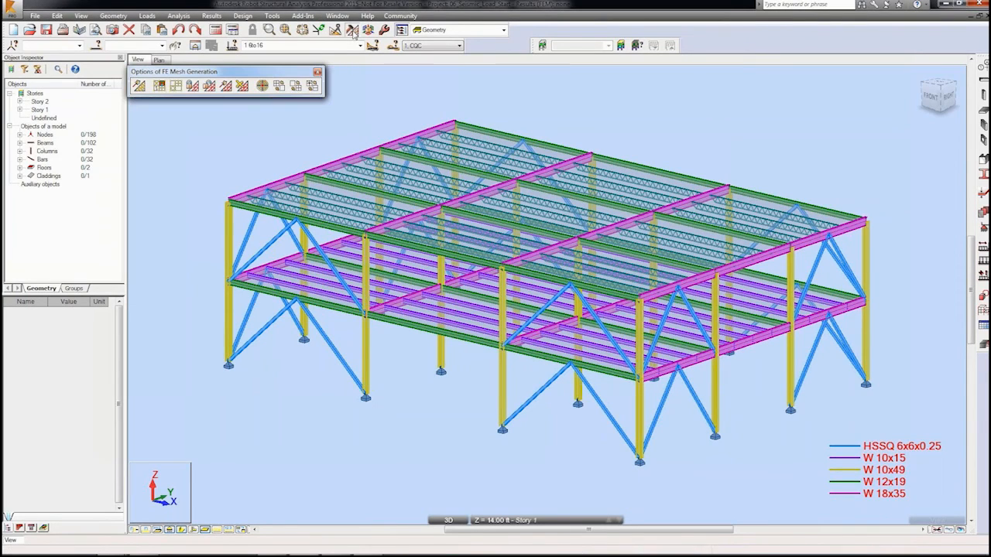
pyautogui.click(176, 85)
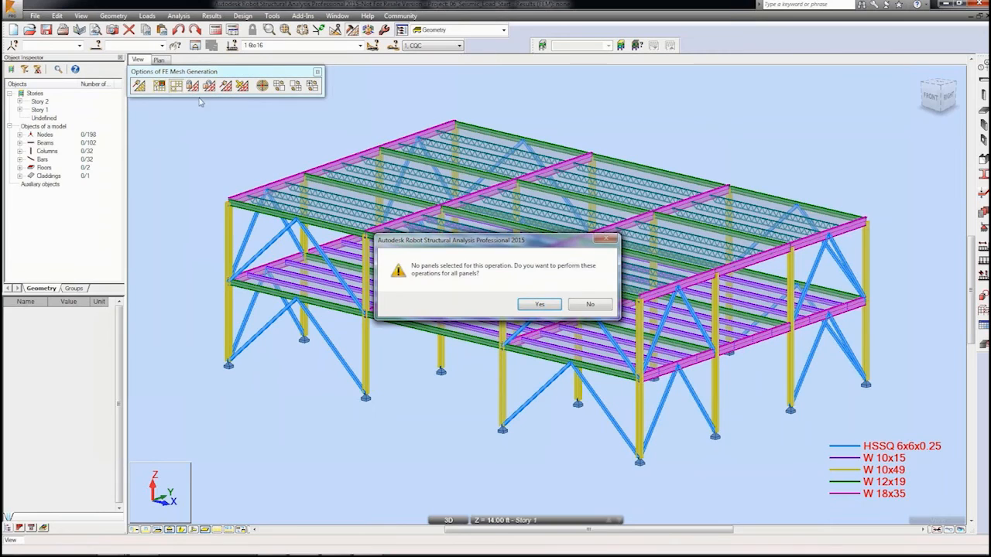
pyautogui.click(536, 305)
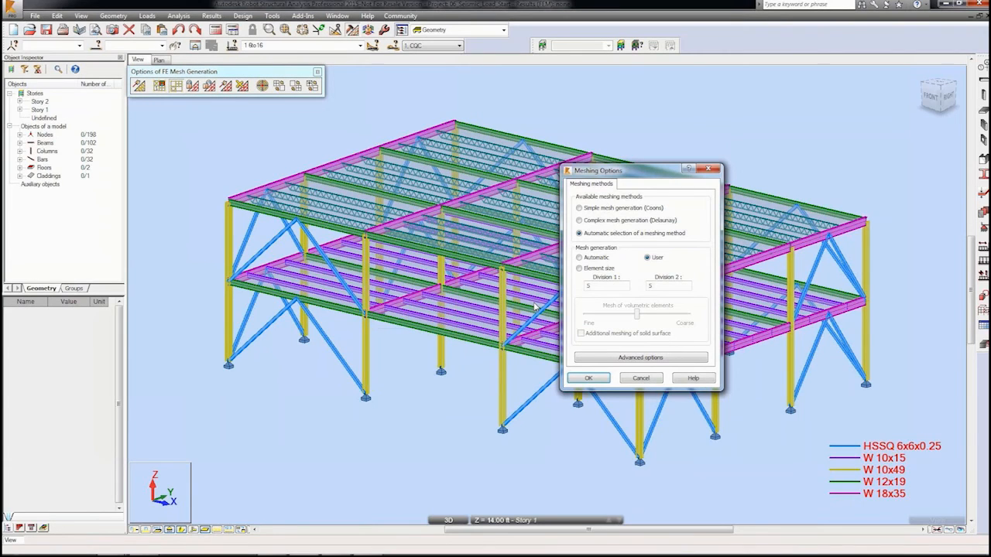
pyautogui.click(579, 221)
pyautogui.click(580, 268)
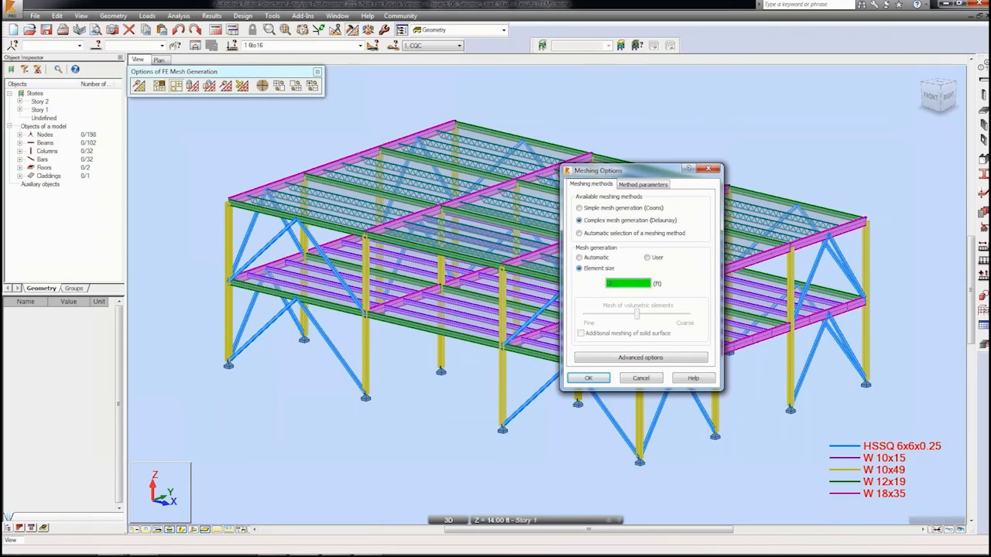
pyautogui.click(641, 185)
pyautogui.click(583, 206)
pyautogui.click(582, 213)
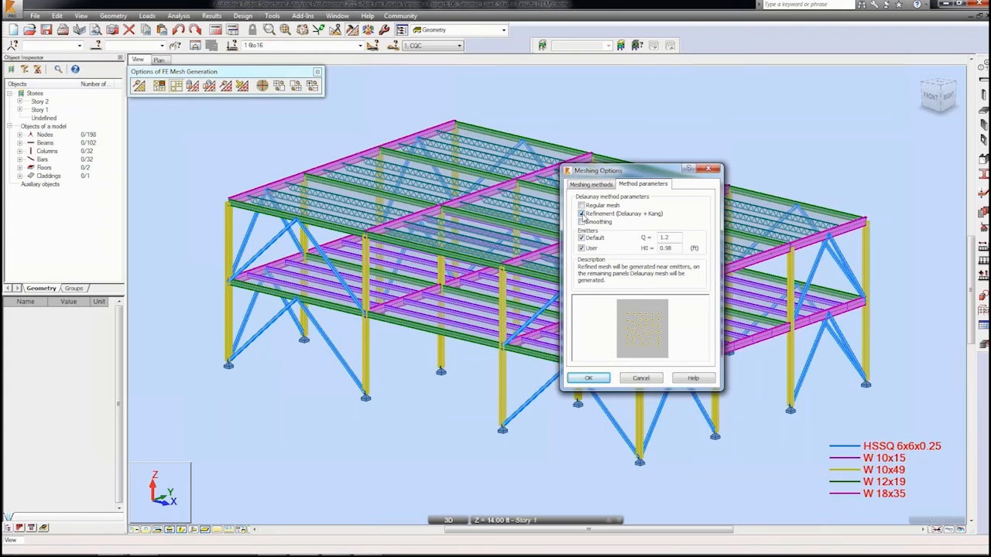
pyautogui.click(588, 378)
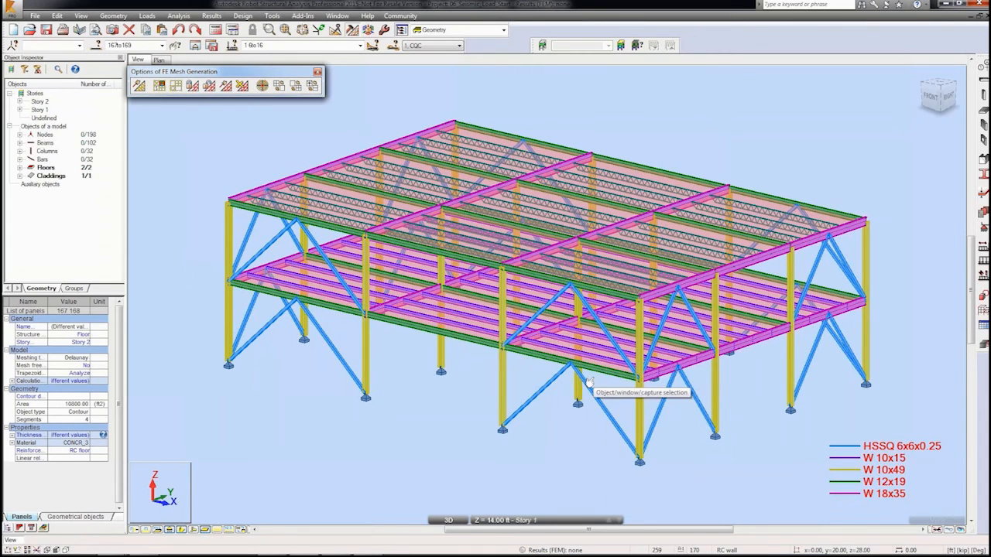
pyautogui.click(317, 72)
# Step: Run the structure calculations, continuing past the verification error and the instability warning
pyautogui.click(216, 30)
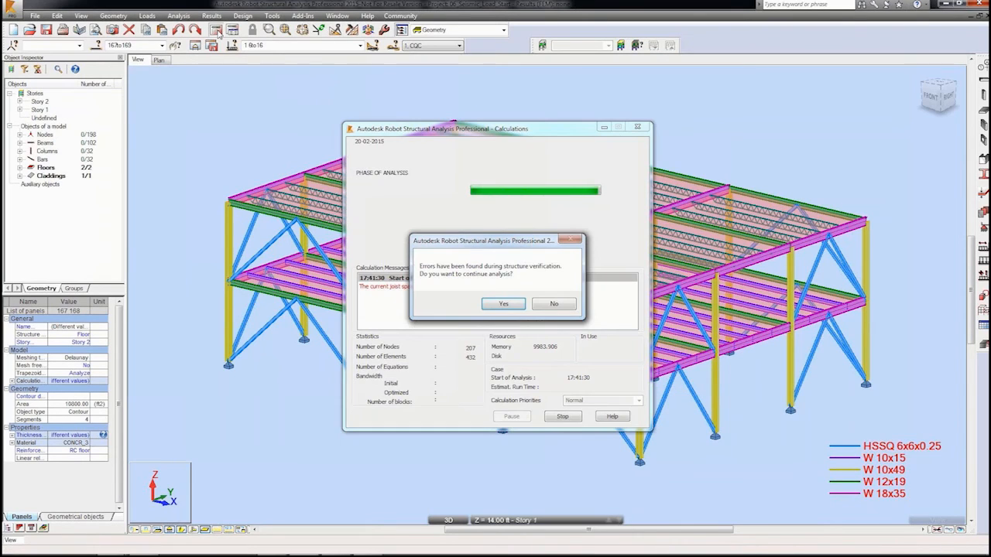
pyautogui.click(502, 303)
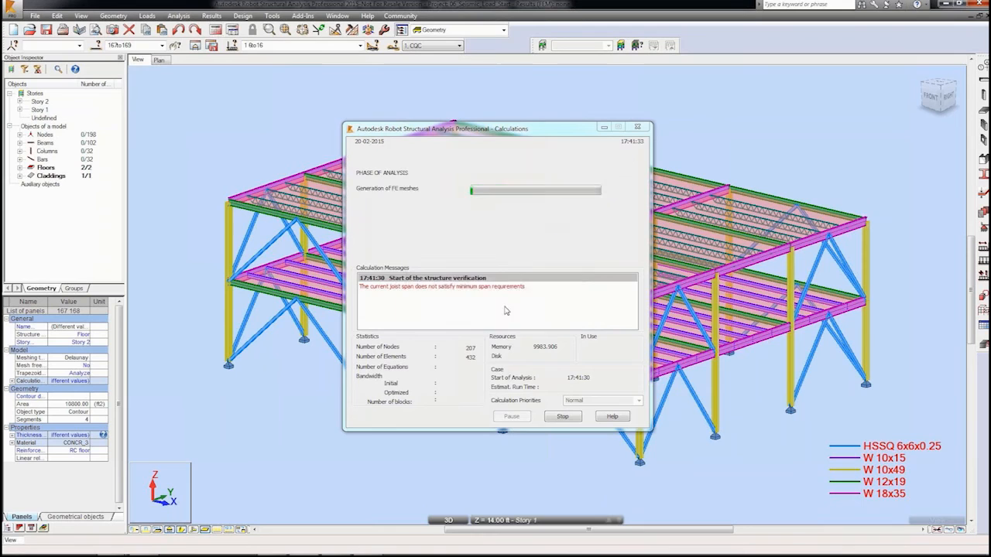
pyautogui.click(542, 330)
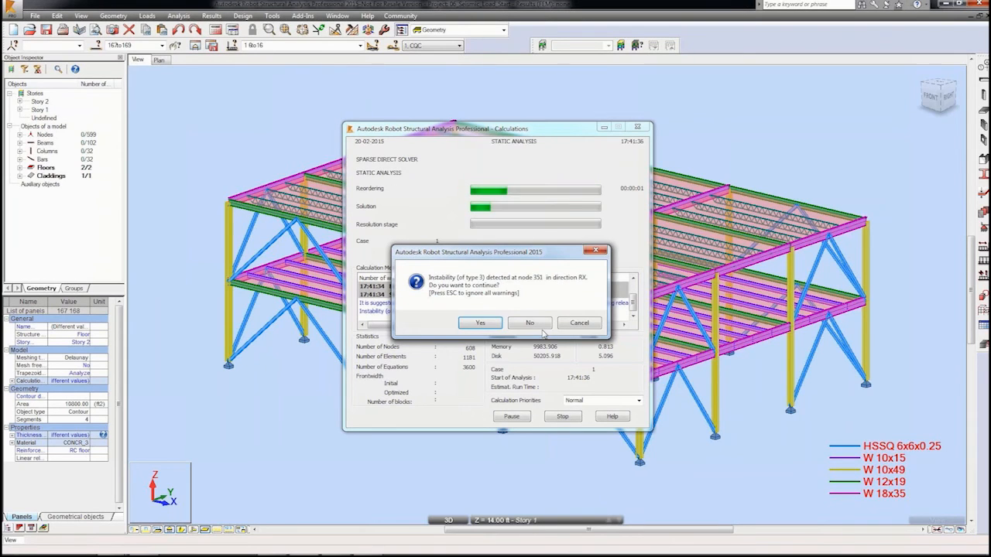
pyautogui.click(487, 323)
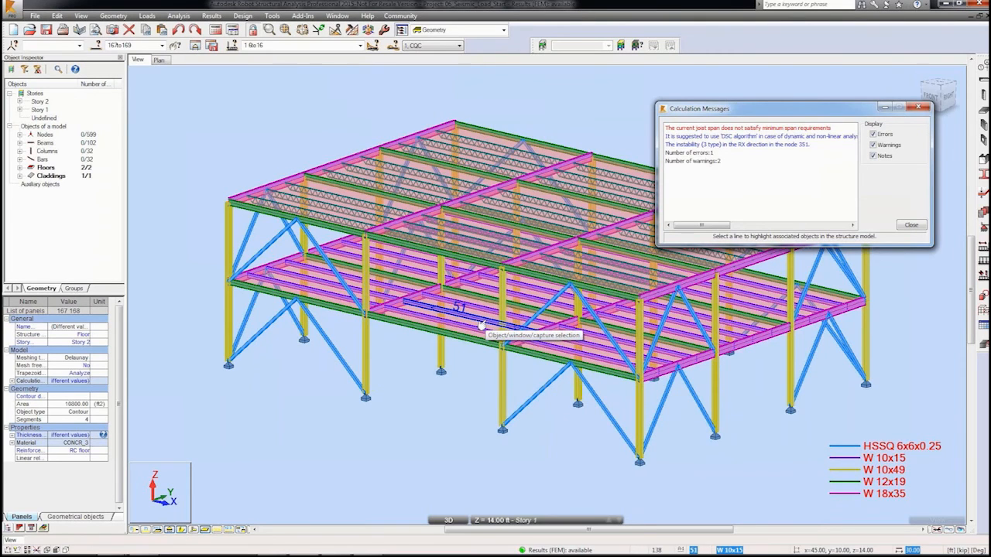
# Step: Highlight the joists flagged by the span error and define a new 16K2 joist section from the K-series database
pyautogui.click(707, 130)
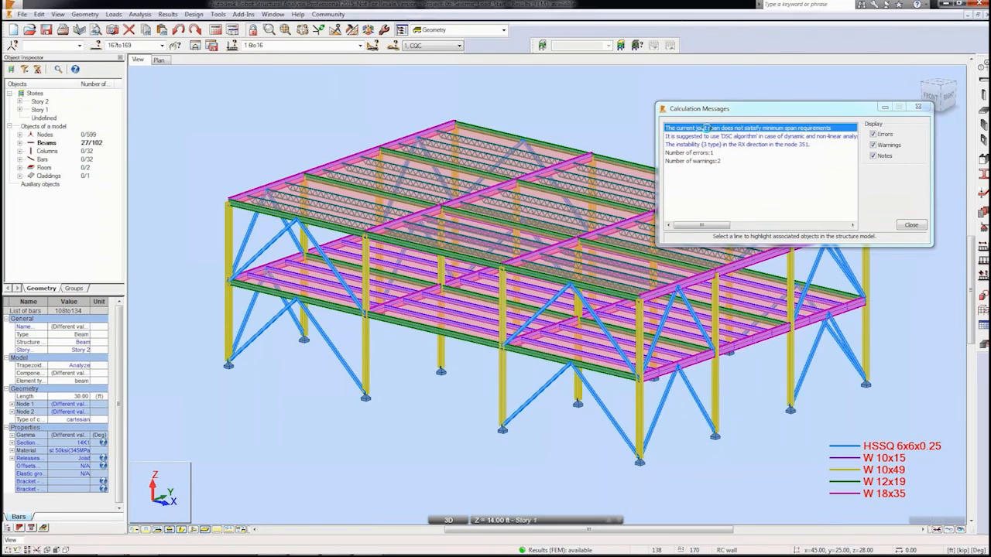
pyautogui.click(911, 226)
pyautogui.click(972, 192)
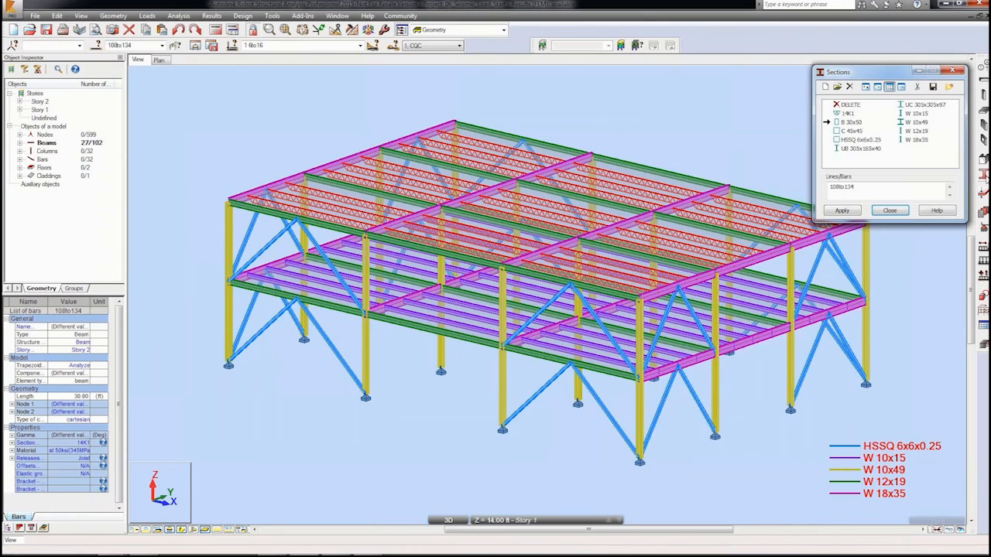
pyautogui.doubleClick(848, 114)
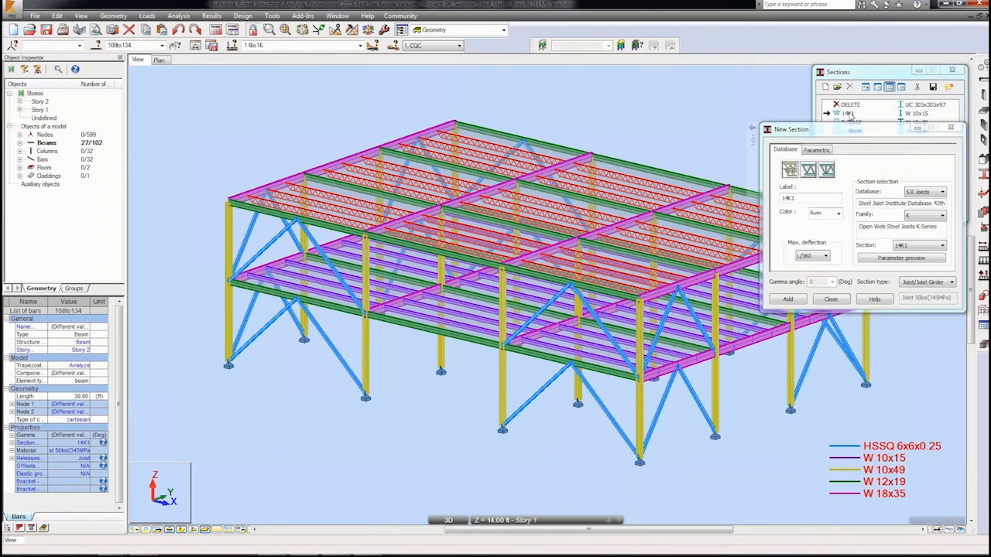
pyautogui.click(899, 260)
pyautogui.click(891, 208)
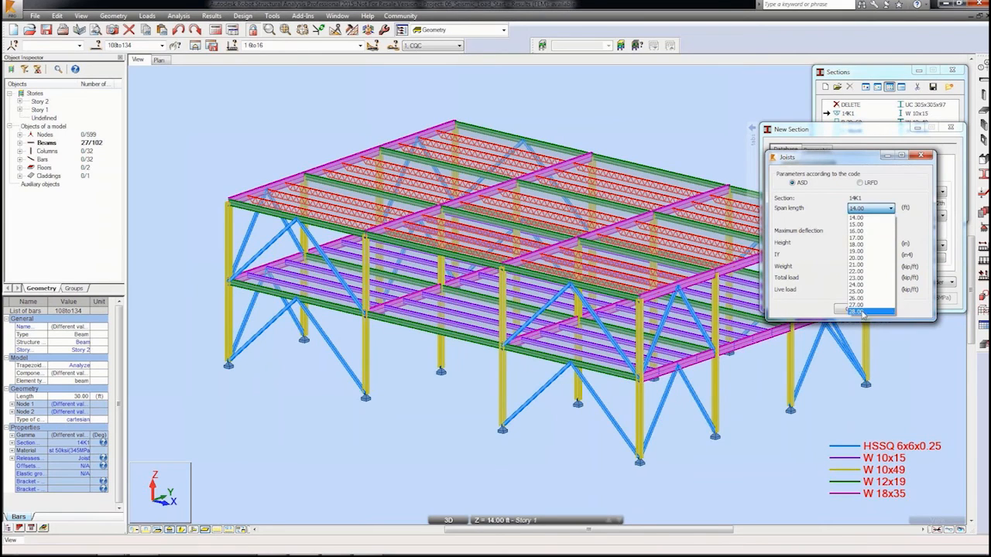
pyautogui.click(924, 225)
pyautogui.click(857, 308)
pyautogui.click(936, 246)
pyautogui.click(916, 282)
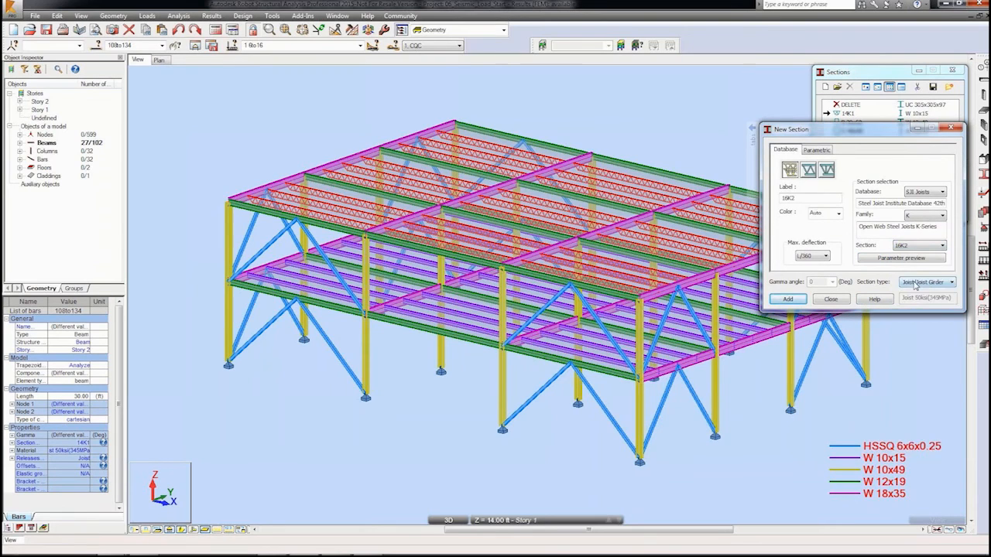
# Step: Preview the 16K2 joist parameters at a 30.00 ft span and add the 16K2 section to the list
pyautogui.click(911, 259)
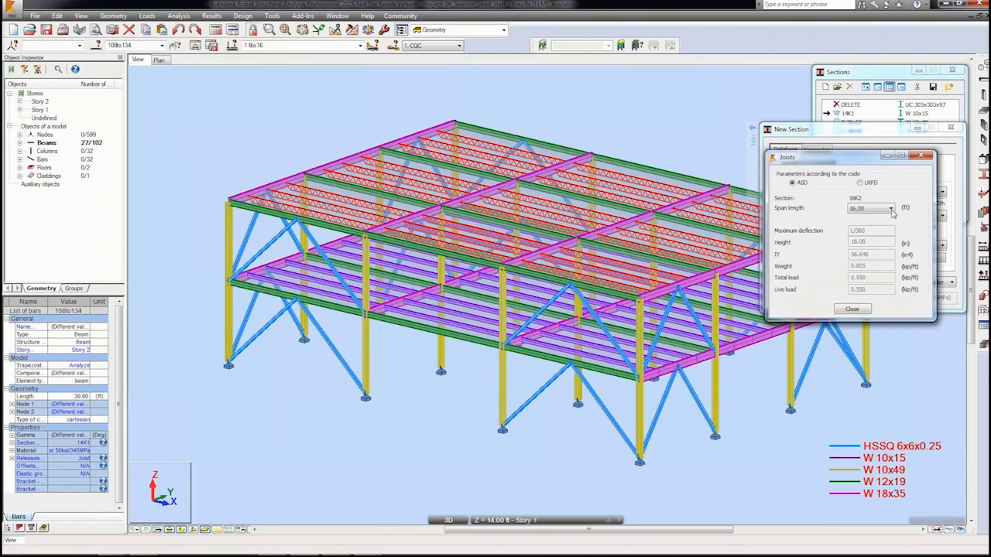
pyautogui.click(891, 209)
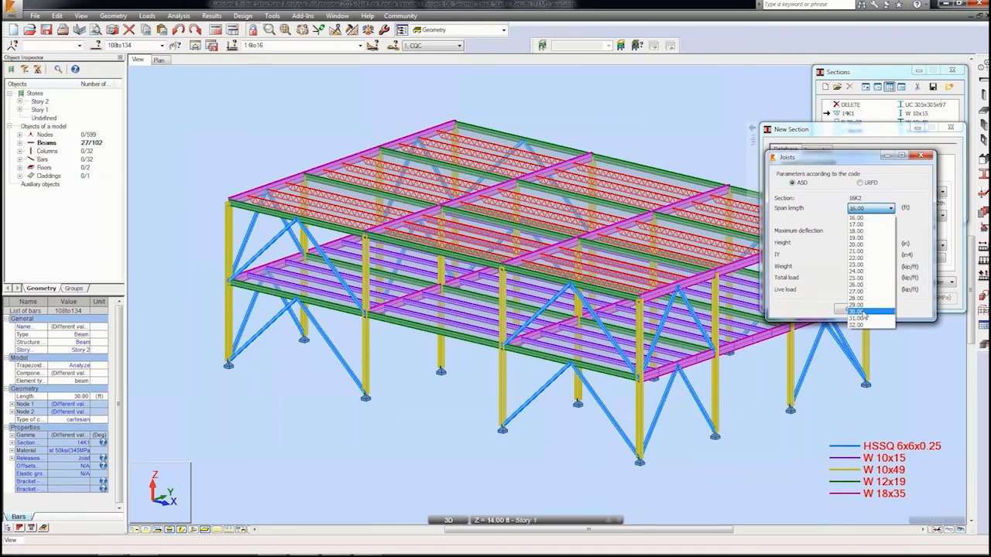
pyautogui.click(864, 312)
pyautogui.click(864, 310)
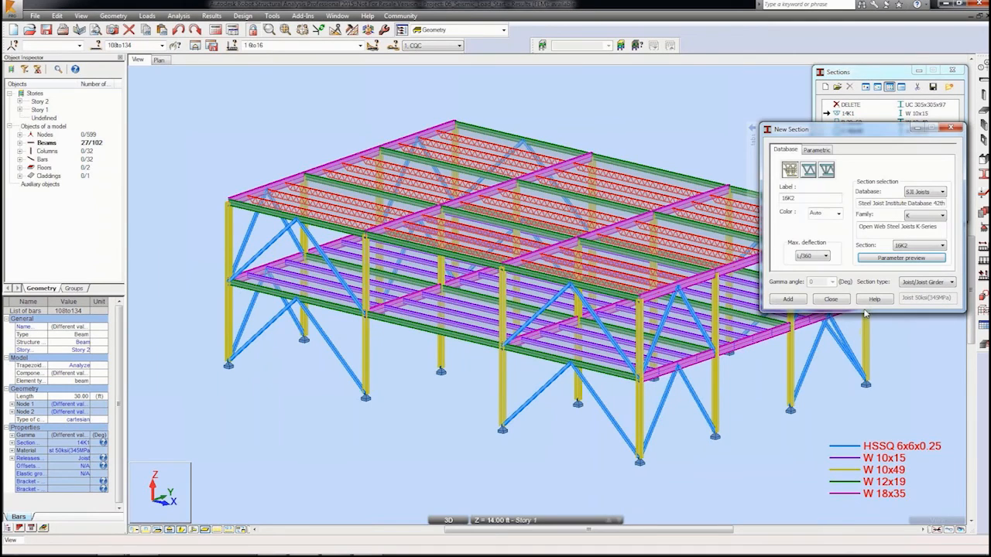
pyautogui.click(788, 300)
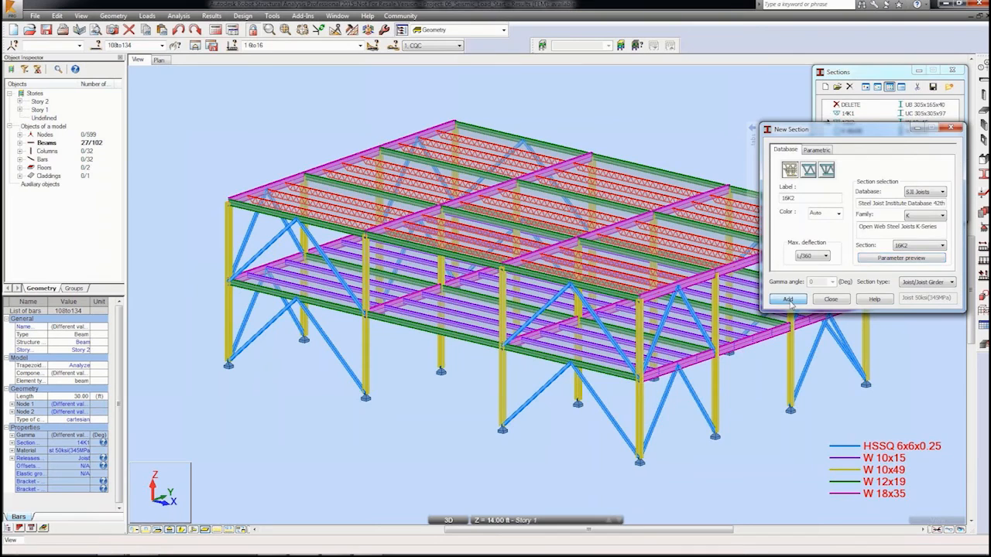
pyautogui.click(830, 300)
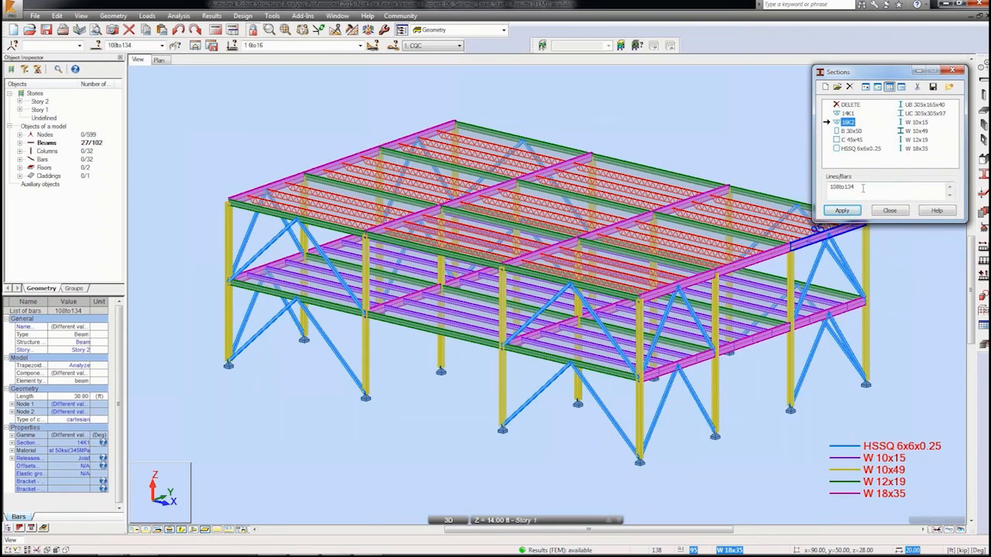
# Step: Apply the 16K2 section to bars 108to134, accepting the database change
pyautogui.click(842, 210)
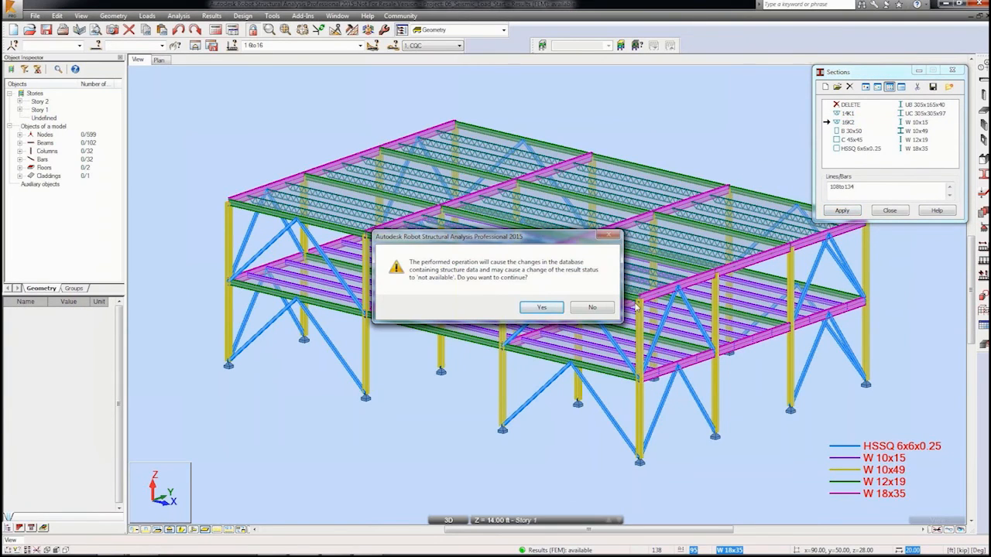
pyautogui.click(542, 308)
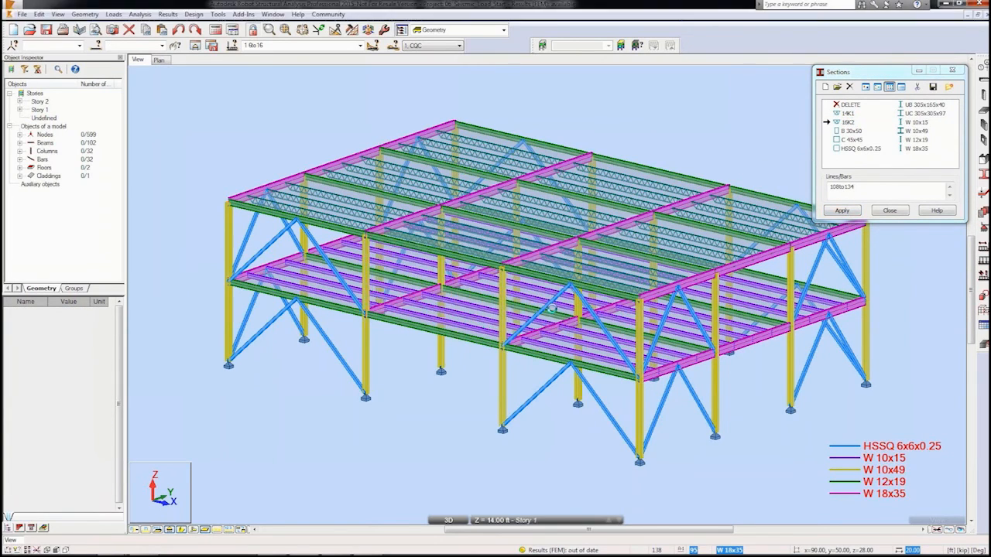
pyautogui.click(890, 211)
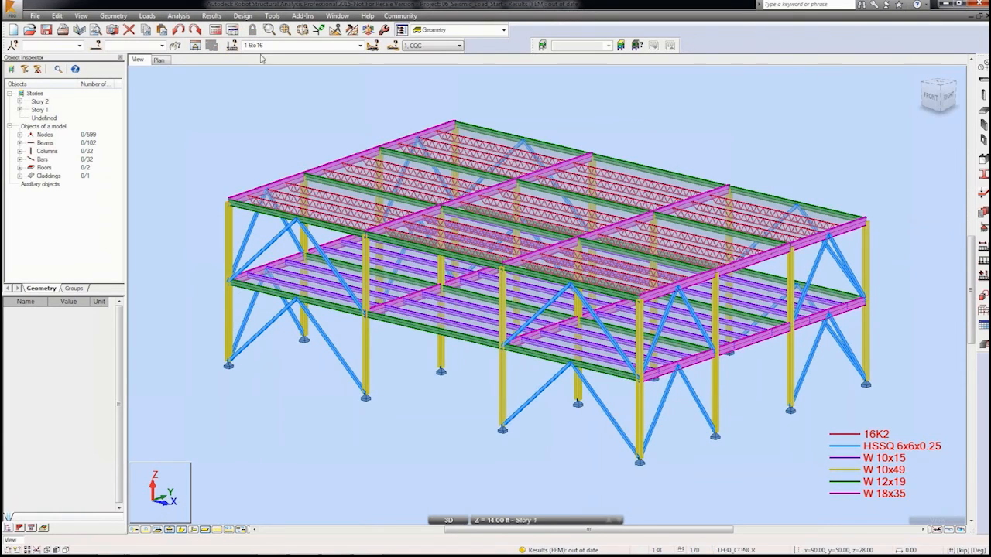
# Step: Rerun the calculations, accepting the DSC suggestion and instability warning, and close the calculation messages
pyautogui.click(216, 30)
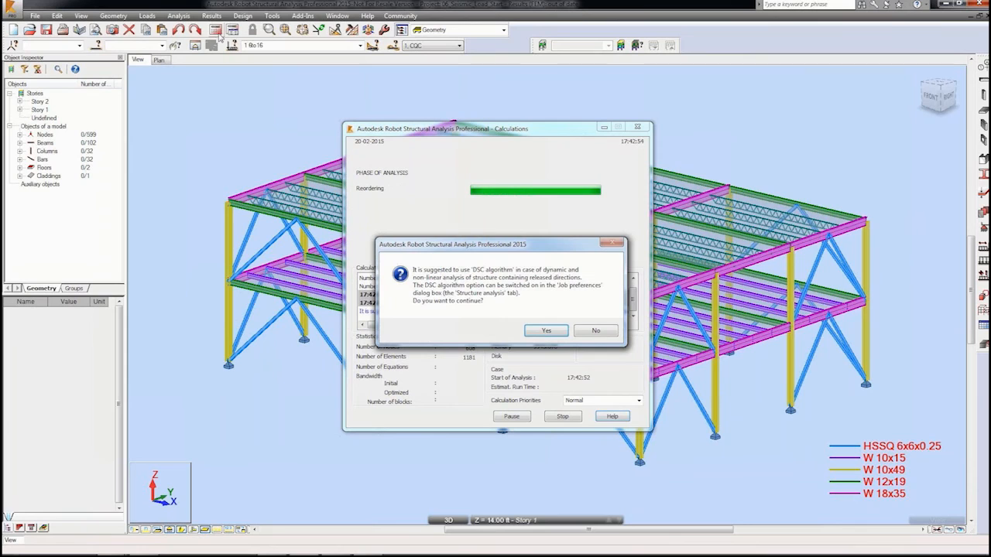
pyautogui.click(548, 328)
pyautogui.click(488, 324)
pyautogui.click(492, 325)
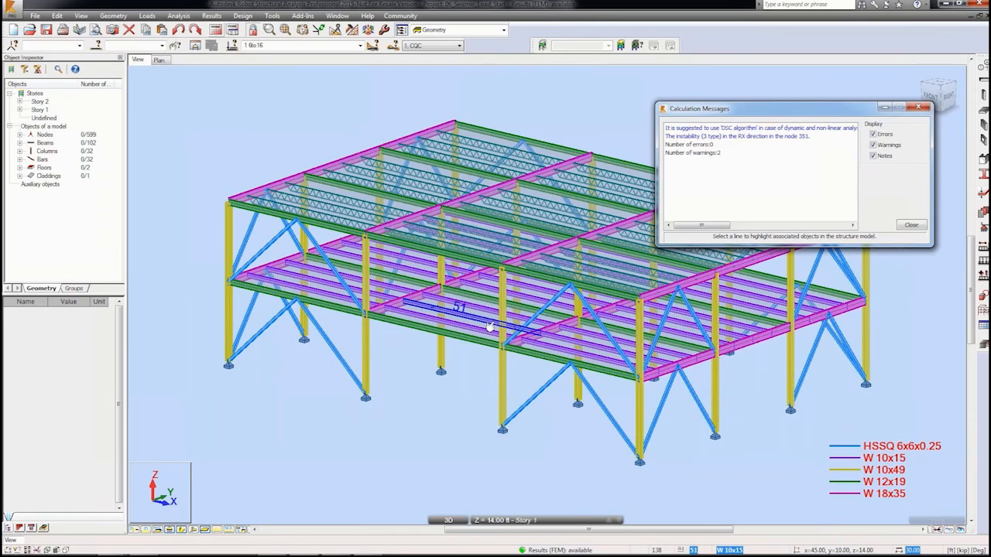
pyautogui.click(911, 227)
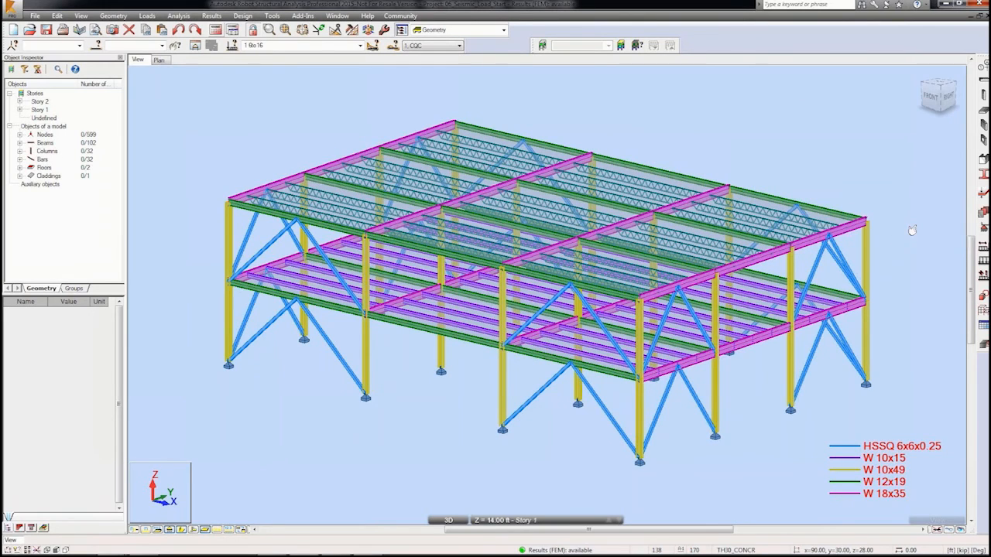
# Step: Open and review the modal analysis results table
pyautogui.click(211, 17)
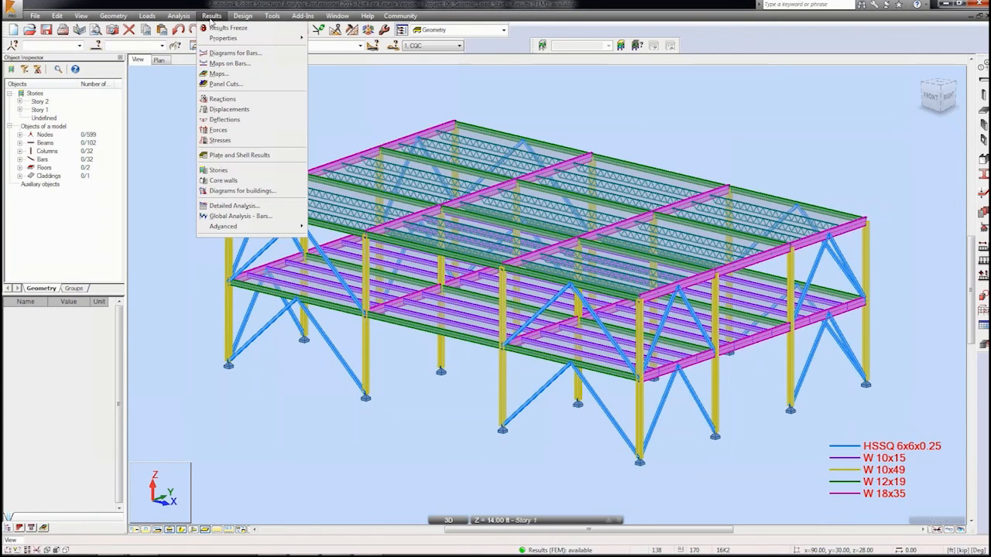
pyautogui.moveTo(237, 230)
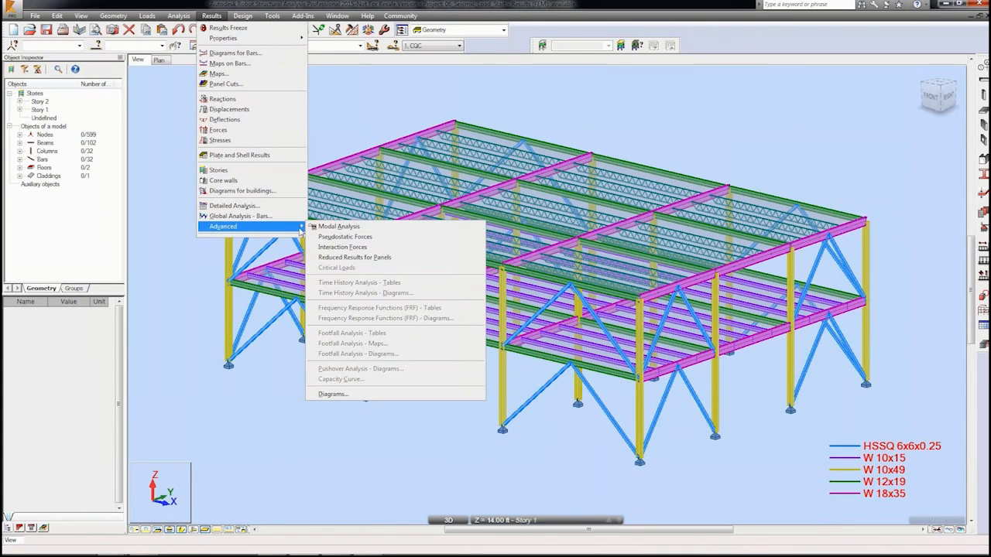
pyautogui.click(326, 227)
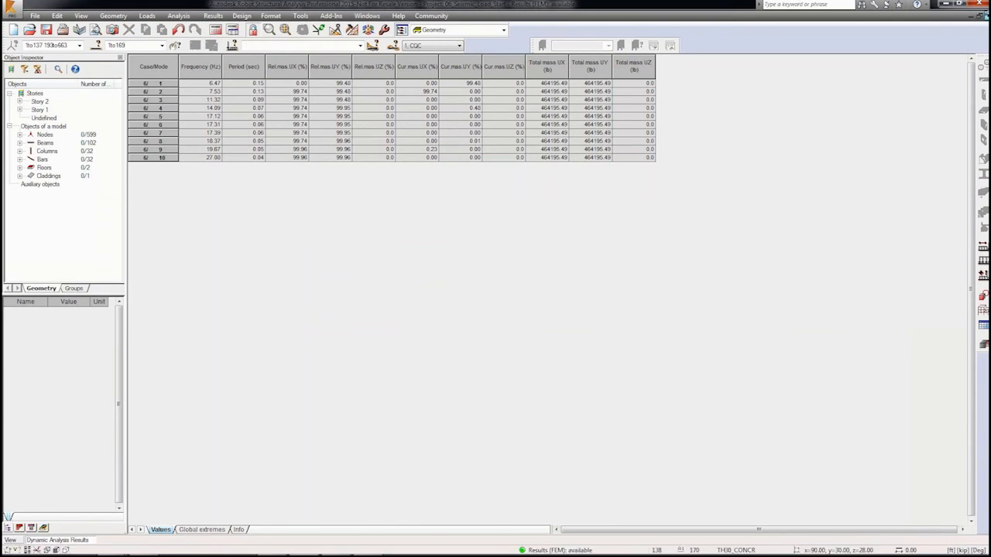
pyautogui.click(987, 16)
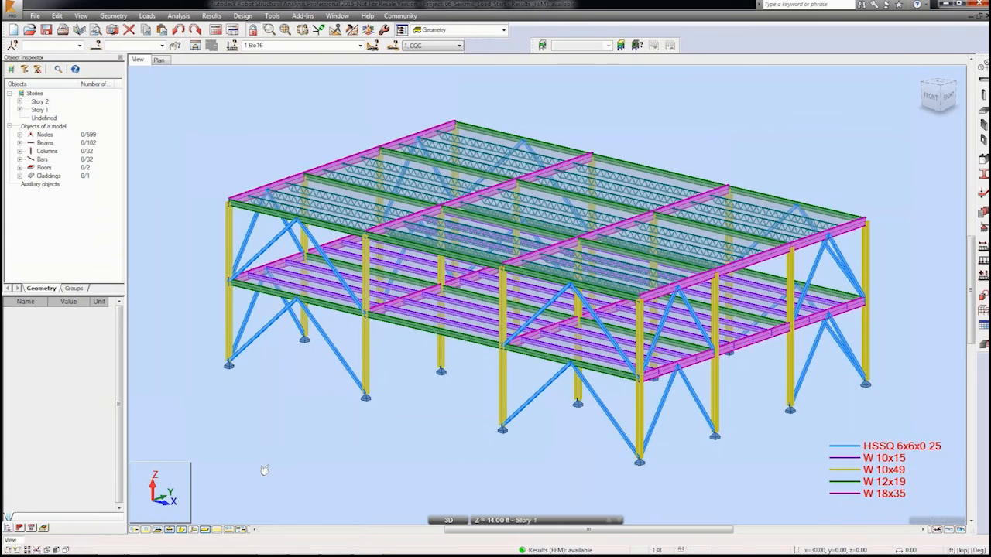
# Step: Display the structure as its finite element calculation model
pyautogui.click(182, 531)
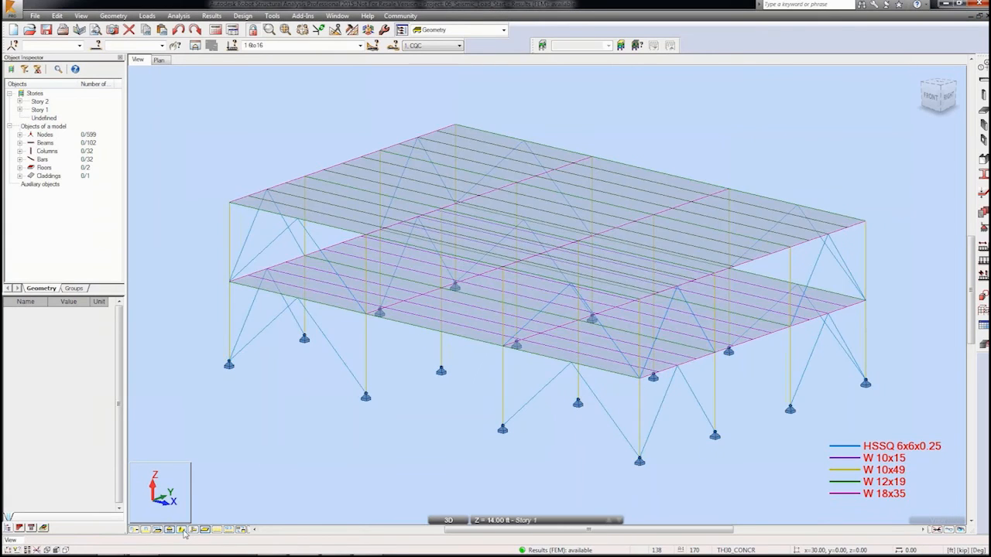
pyautogui.click(242, 530)
pyautogui.click(241, 531)
# Step: Show the normalized bar deformation diagram for case 6 Modal, Mode 1
pyautogui.click(213, 16)
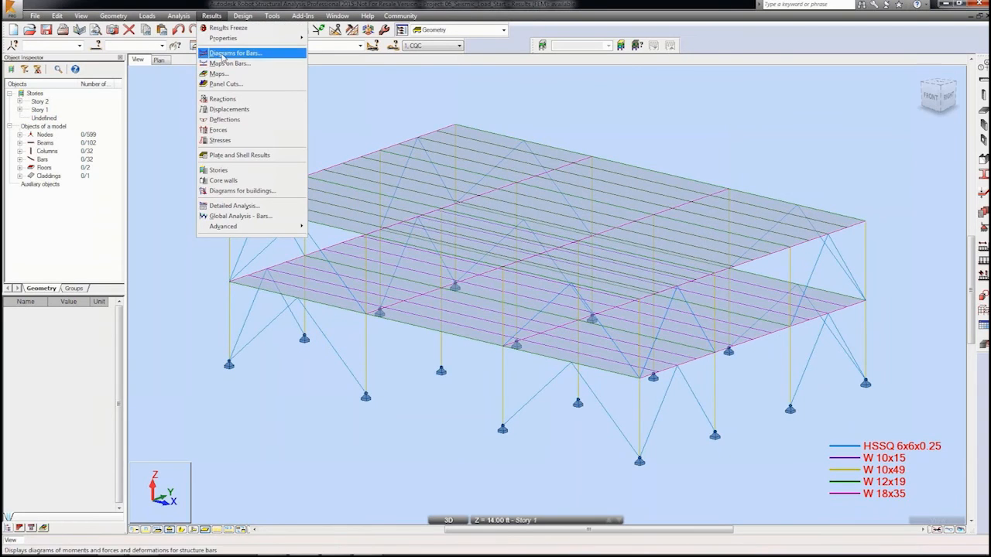
pyautogui.click(223, 53)
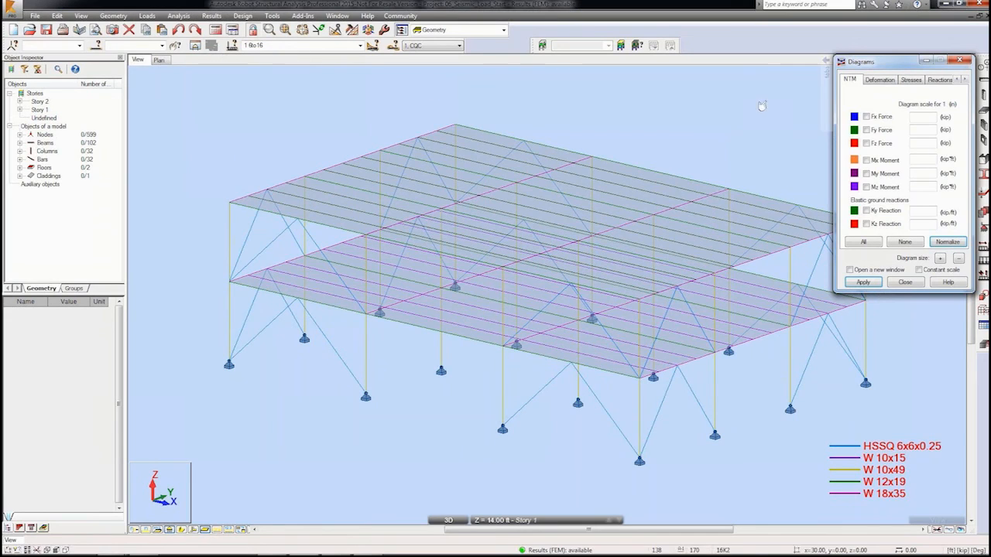
pyautogui.click(881, 81)
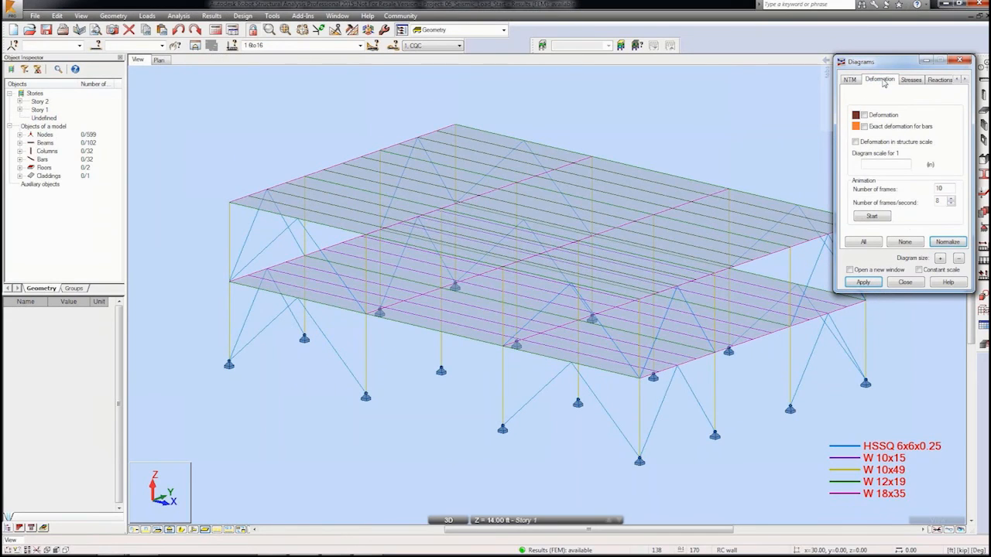
pyautogui.click(864, 116)
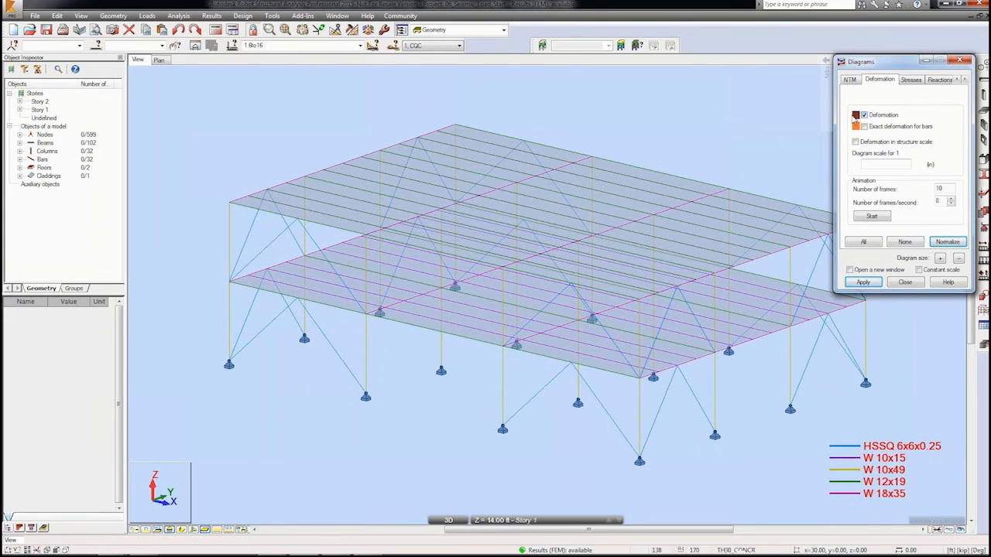
pyautogui.click(359, 45)
pyautogui.click(355, 88)
pyautogui.click(459, 45)
pyautogui.click(452, 56)
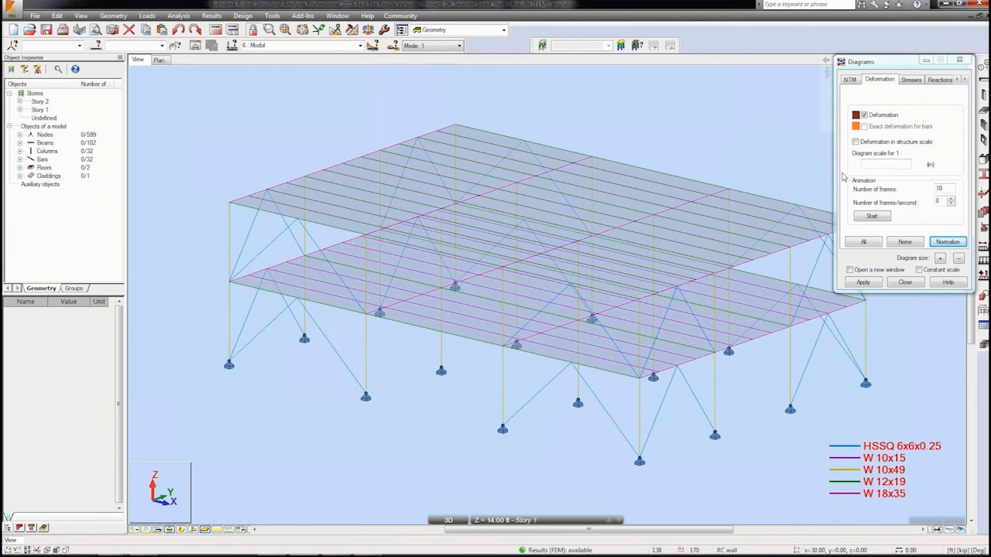
pyautogui.click(936, 242)
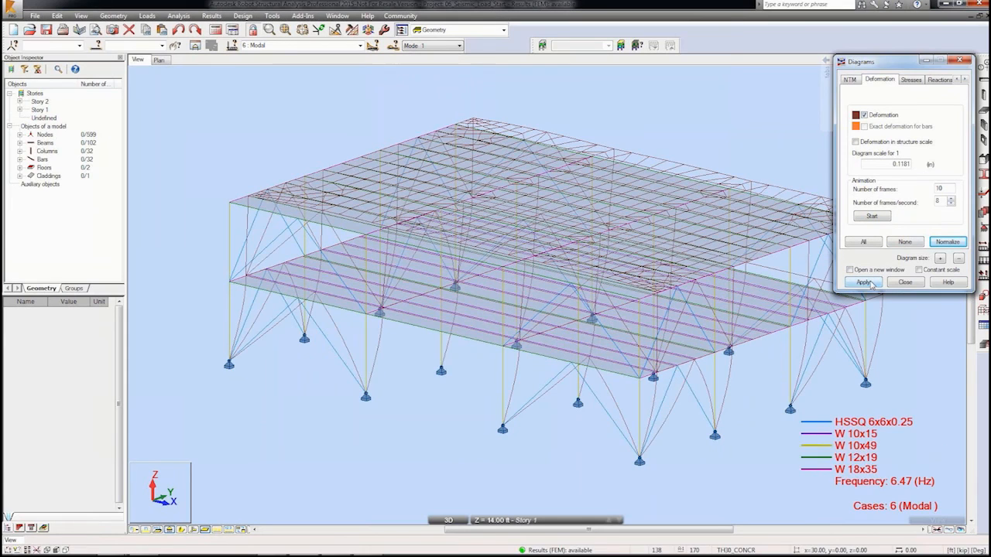
# Step: Review the deformed shapes of Modes 3, 2 and 1 for the modal case
pyautogui.keyDown('shift'); pyautogui.moveTo(552, 262); pyautogui.dragTo(467, 224, button='middle'); pyautogui.keyUp('shift')
pyautogui.click(459, 46)
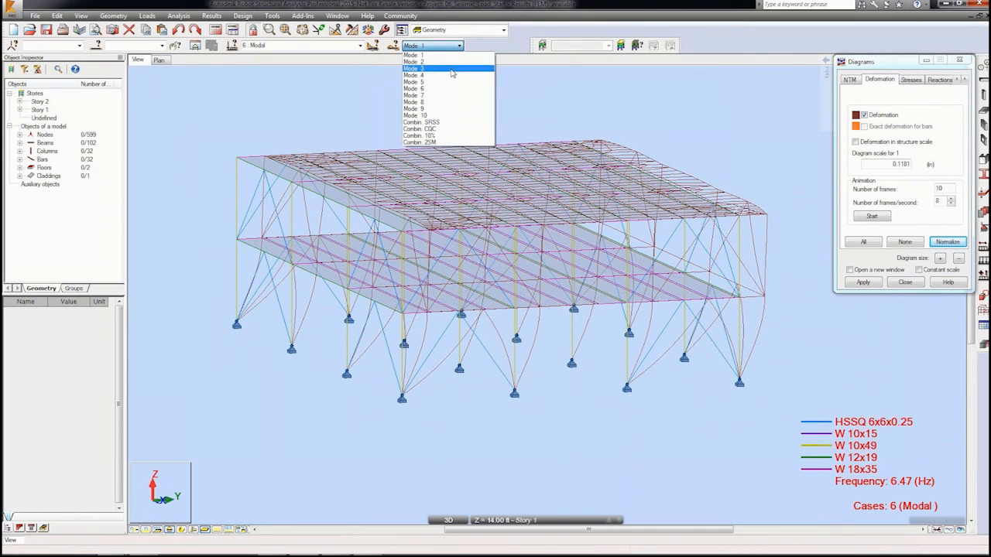
pyautogui.click(453, 68)
pyautogui.click(459, 46)
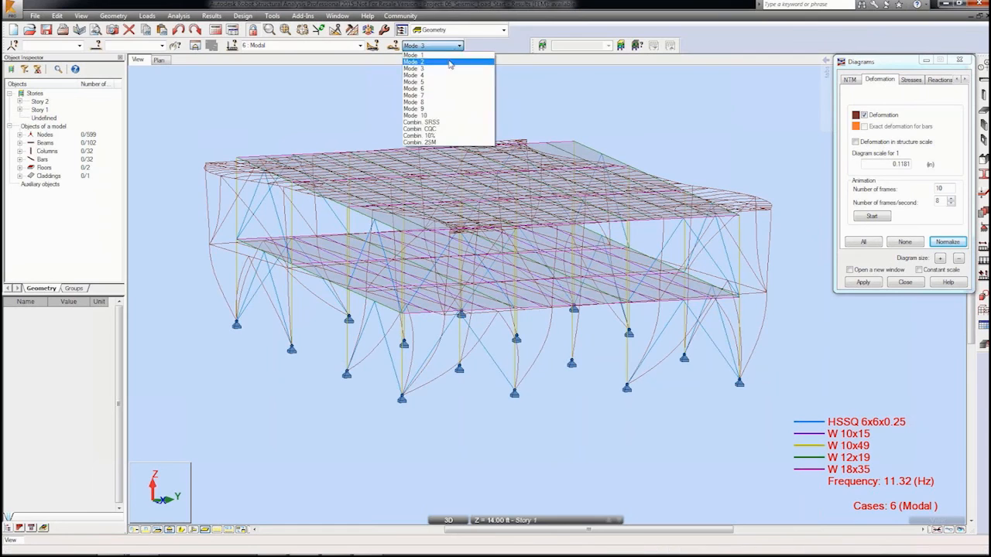
pyautogui.click(449, 65)
pyautogui.click(458, 47)
pyautogui.click(451, 55)
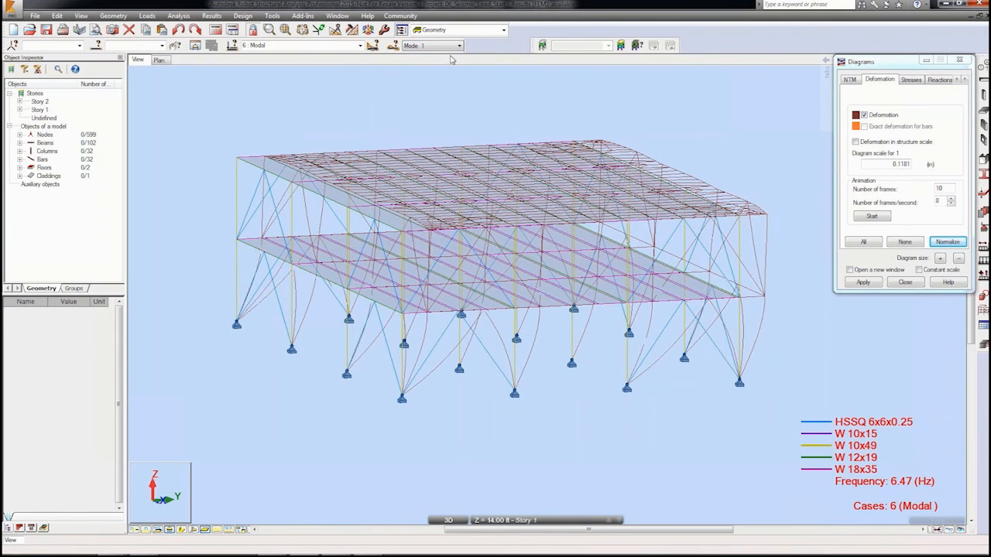
# Step: Turn off the deformation diagram, apply it, and close the Diagrams dialog
pyautogui.click(864, 115)
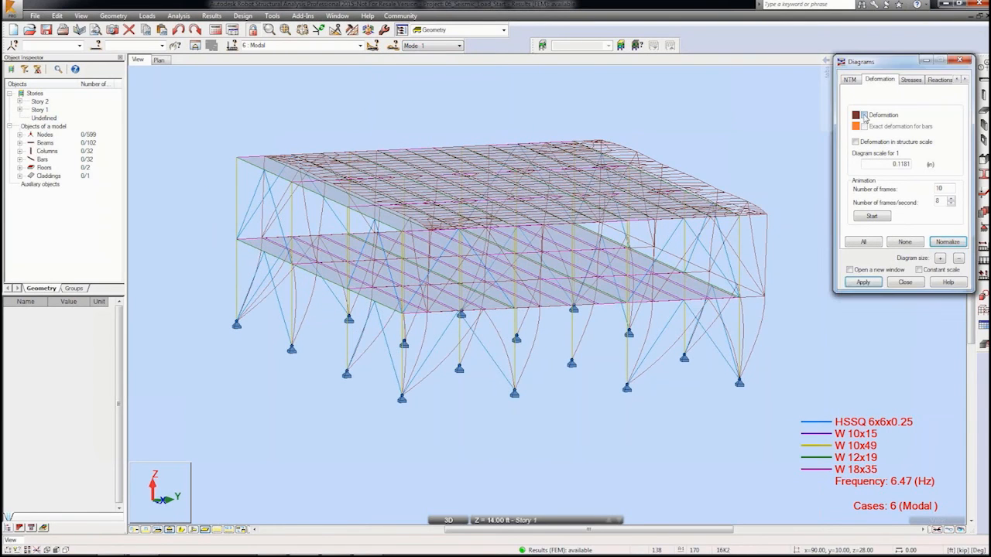
pyautogui.click(863, 282)
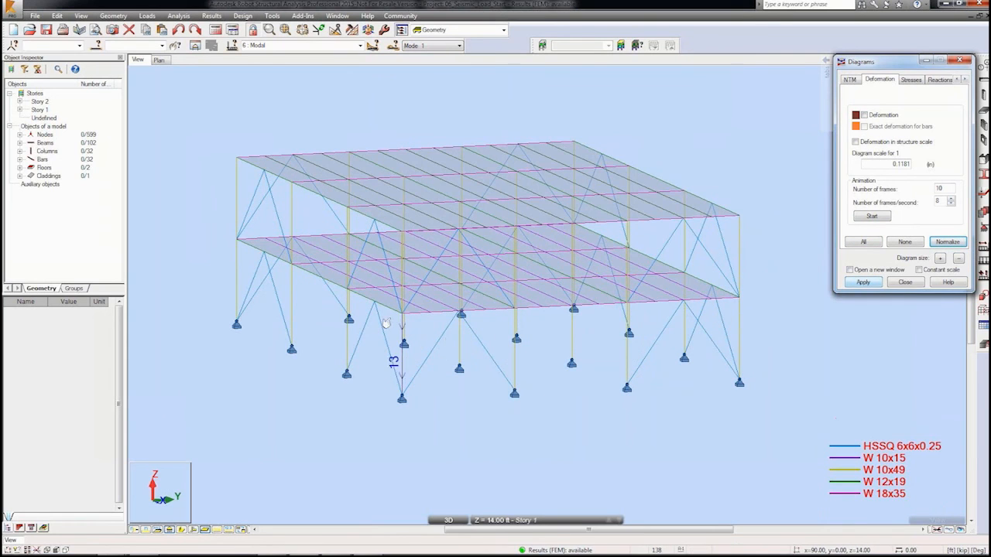
pyautogui.keyDown('shift'); pyautogui.moveTo(395, 318); pyautogui.dragTo(418, 315, button='middle'); pyautogui.keyUp('shift')
pyautogui.click(907, 282)
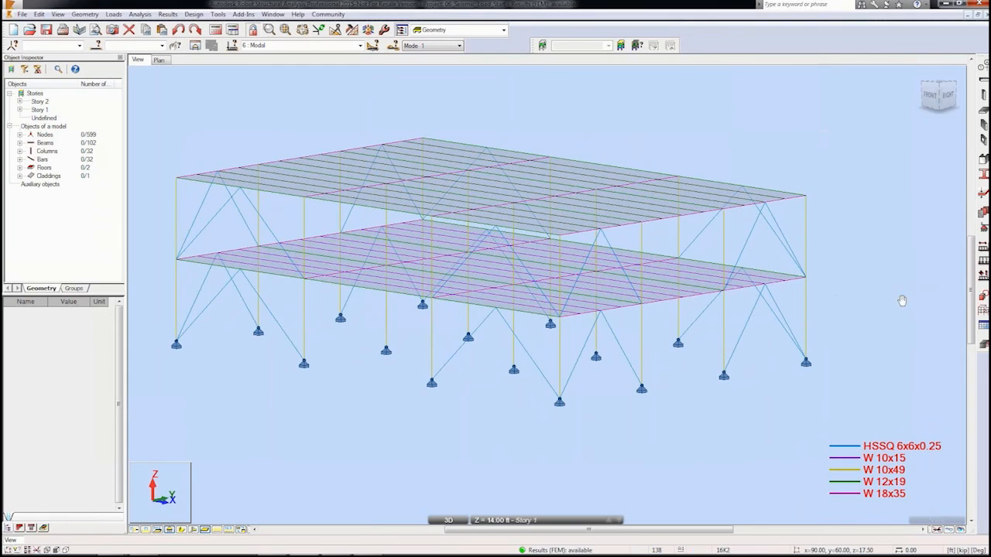
pyautogui.moveTo(887, 299); pyautogui.dragTo(912, 300, button='middle')
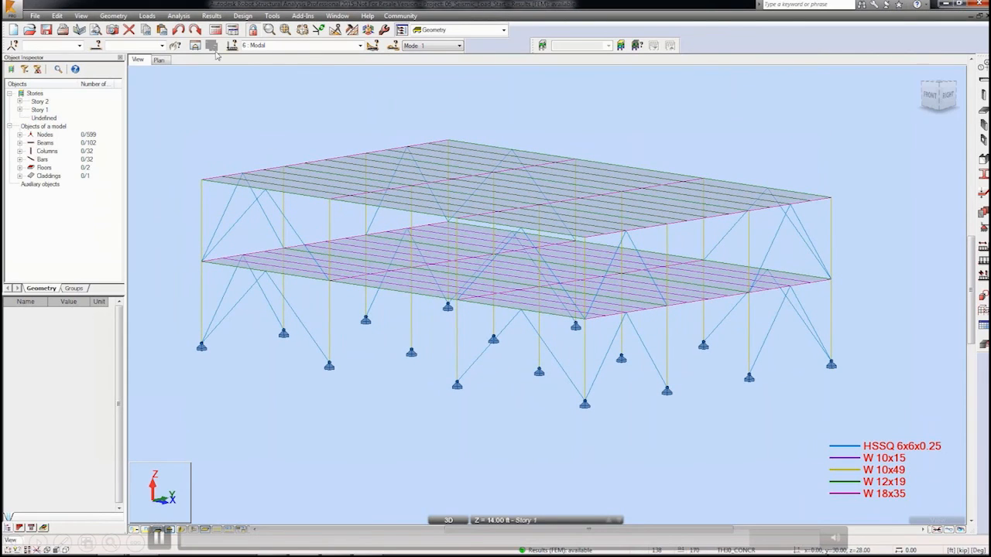
# Step: Display reduced story forces at each story's centre of gravity for the ASCE 7-10 / IBC 2012 Direction_X and Direction_Y seismic cases
pyautogui.click(210, 17)
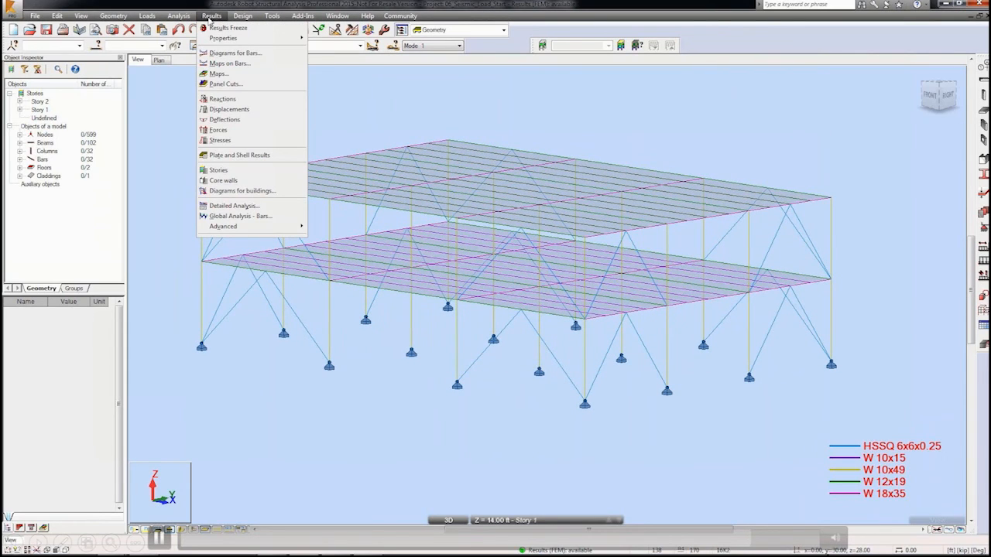
pyautogui.click(228, 191)
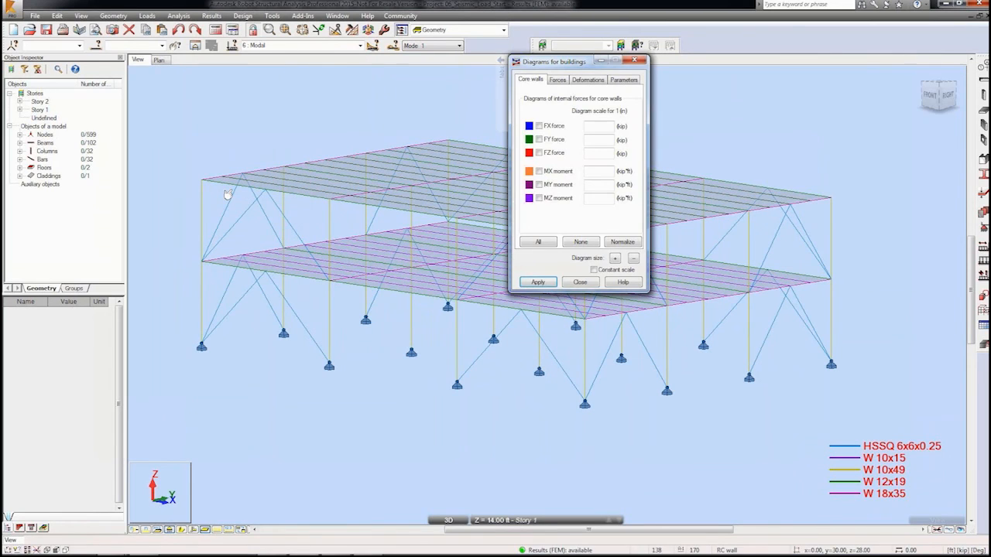
pyautogui.moveTo(569, 65); pyautogui.dragTo(806, 105)
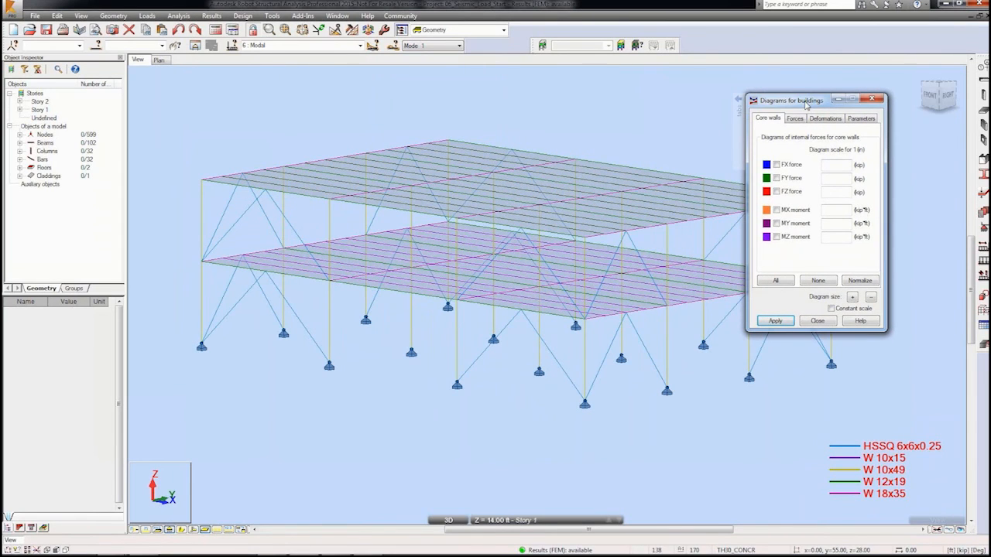
pyautogui.click(795, 118)
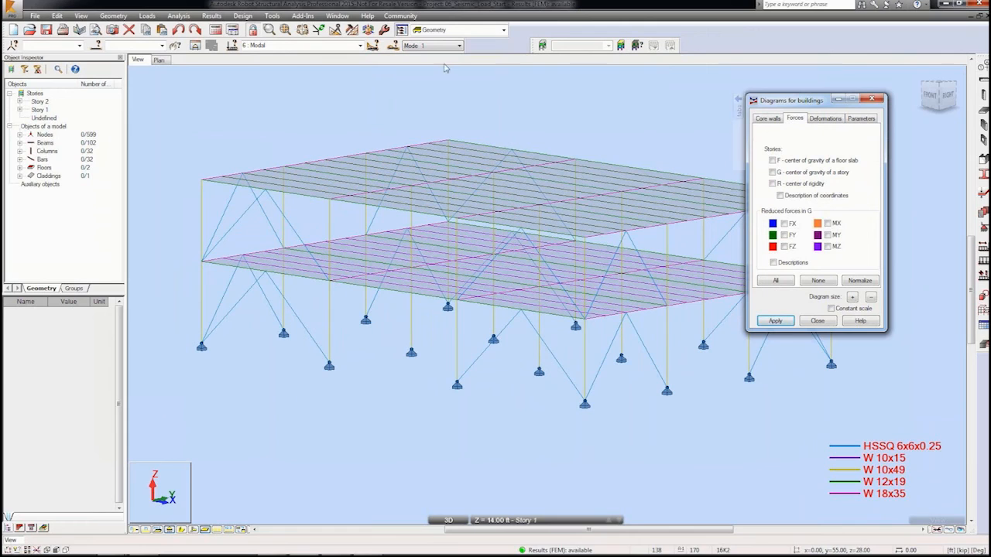
pyautogui.click(360, 45)
pyautogui.click(348, 96)
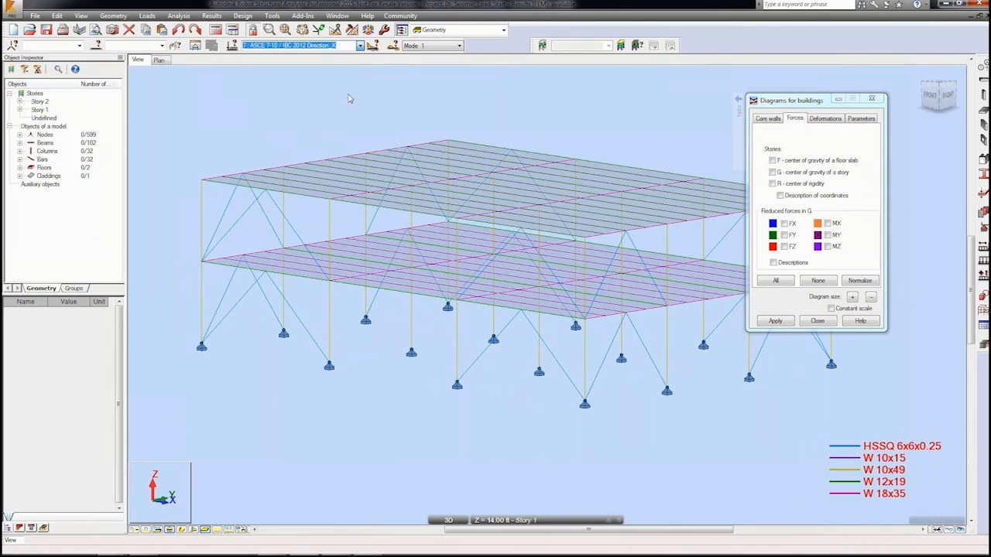
pyautogui.click(772, 172)
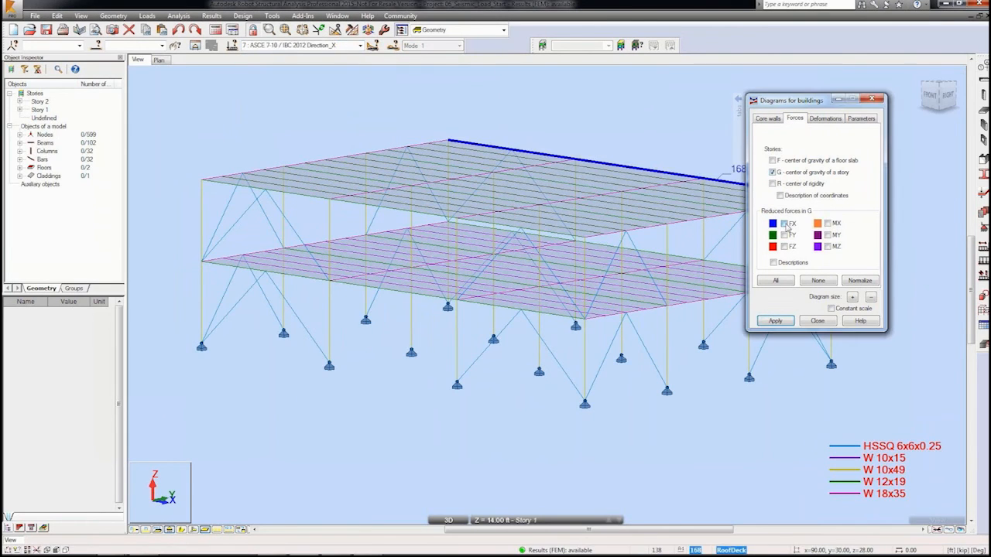
pyautogui.click(776, 320)
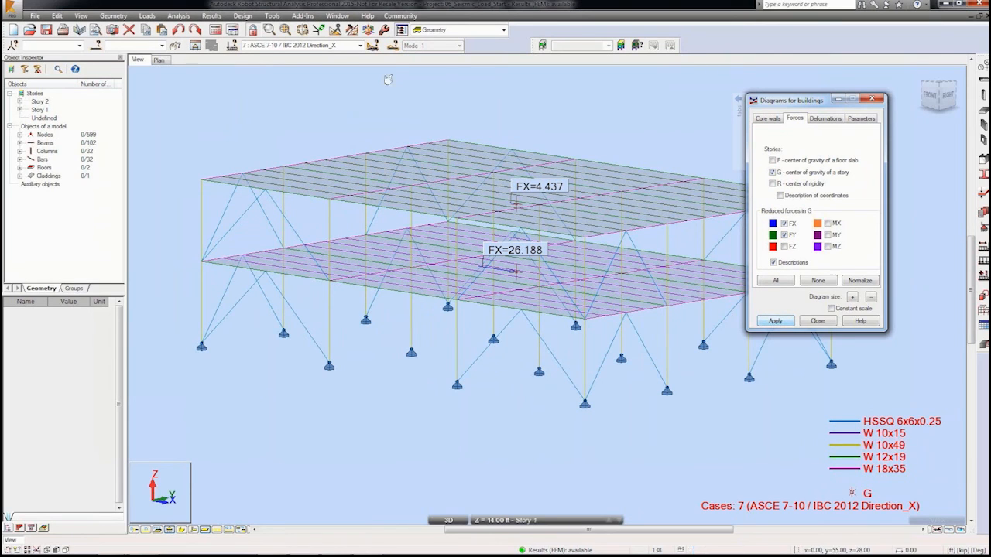
pyautogui.click(360, 45)
pyautogui.click(342, 102)
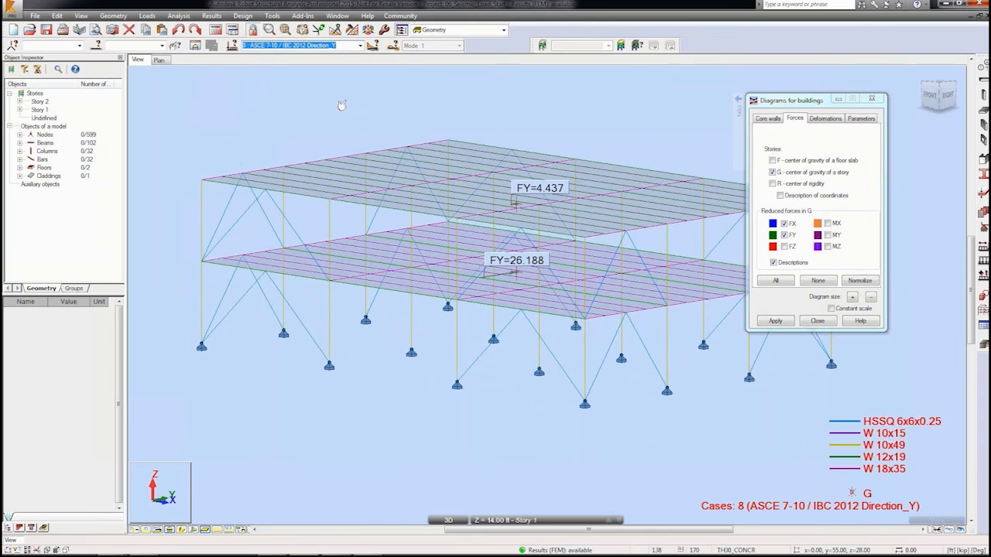
# Step: Clear the centre-of-gravity and FX/FY story force options, apply, and close the building diagrams dialog
pyautogui.click(772, 172)
pyautogui.click(784, 223)
pyautogui.click(783, 235)
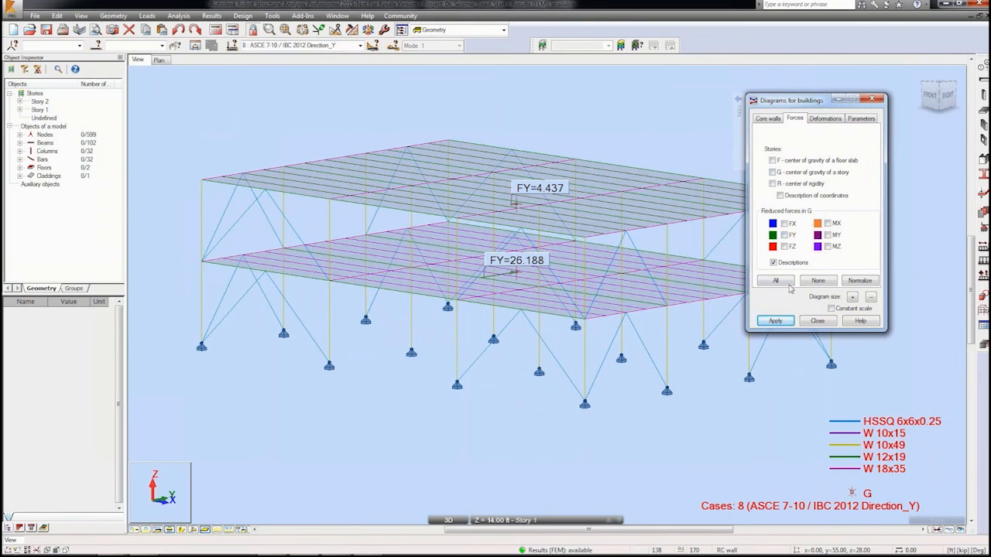
pyautogui.click(775, 321)
pyautogui.click(817, 320)
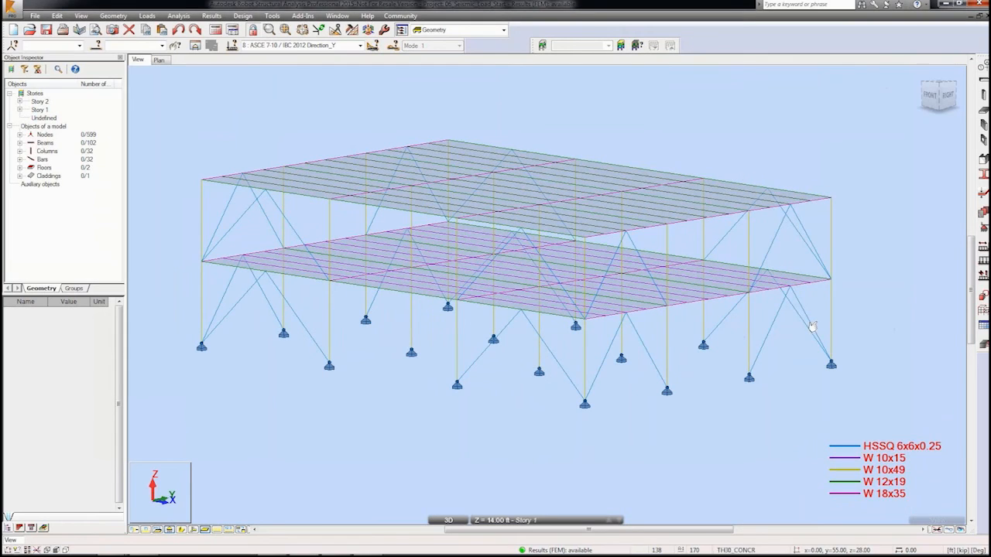
# Step: Open the full calculation note and read through the seismic case parameters and story force distribution
pyautogui.click(213, 17)
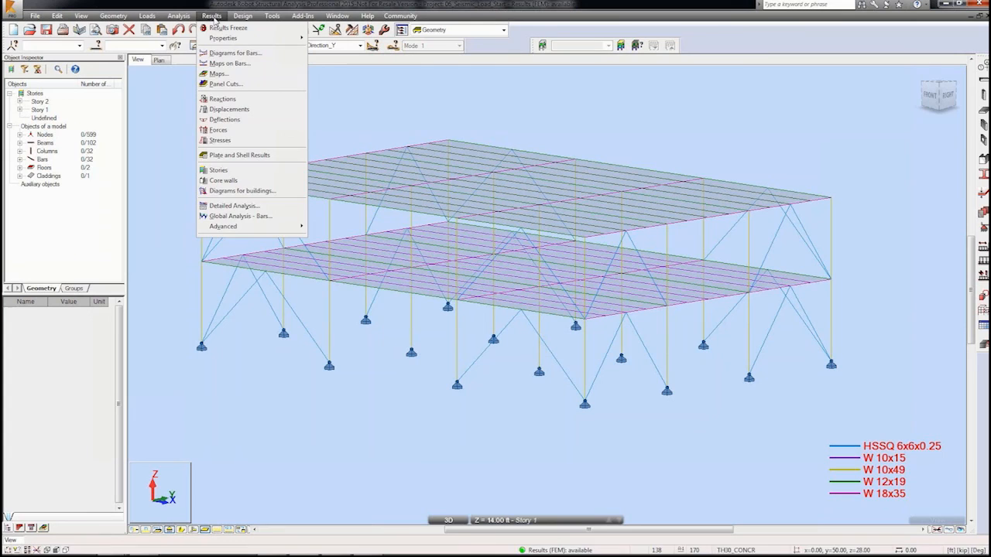
pyautogui.click(215, 17)
pyautogui.click(178, 16)
pyautogui.moveTo(204, 96)
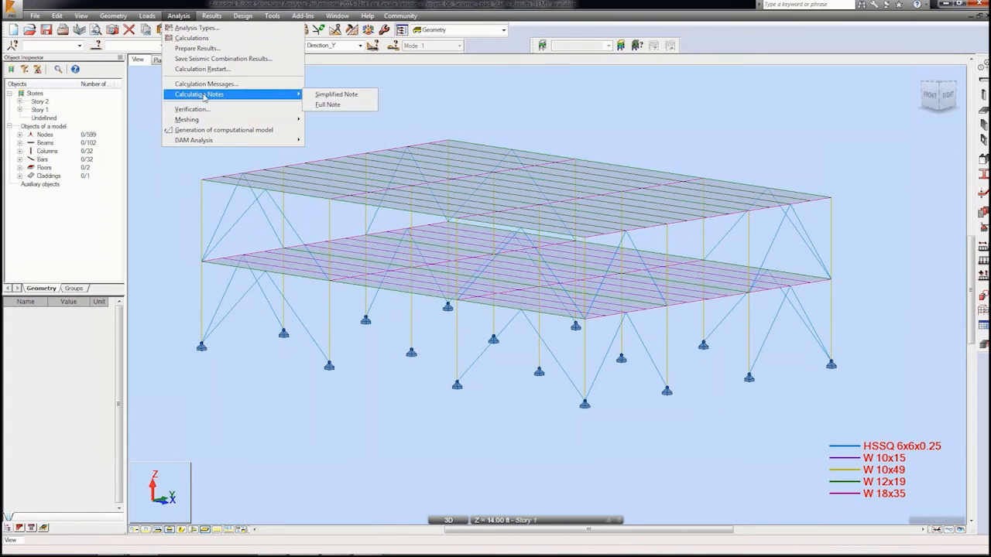
pyautogui.click(327, 104)
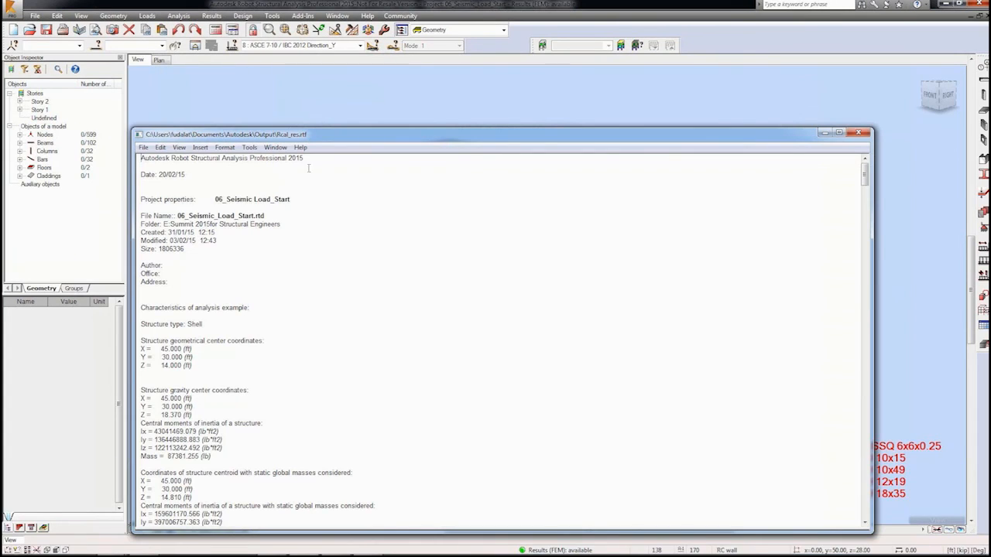
pyautogui.scroll(-15, 308, 168)
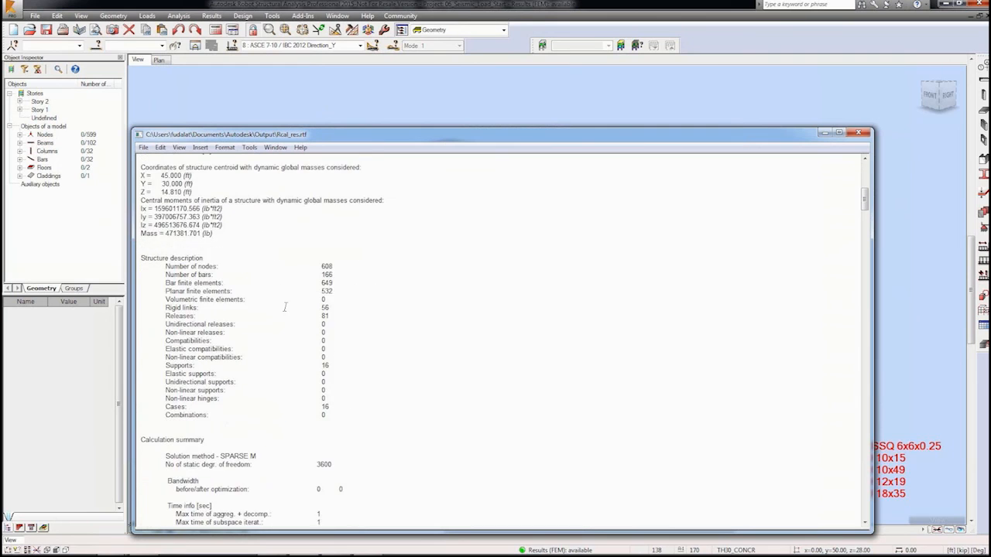
pyautogui.scroll(-20, 285, 307)
pyautogui.scroll(-10, 288, 312)
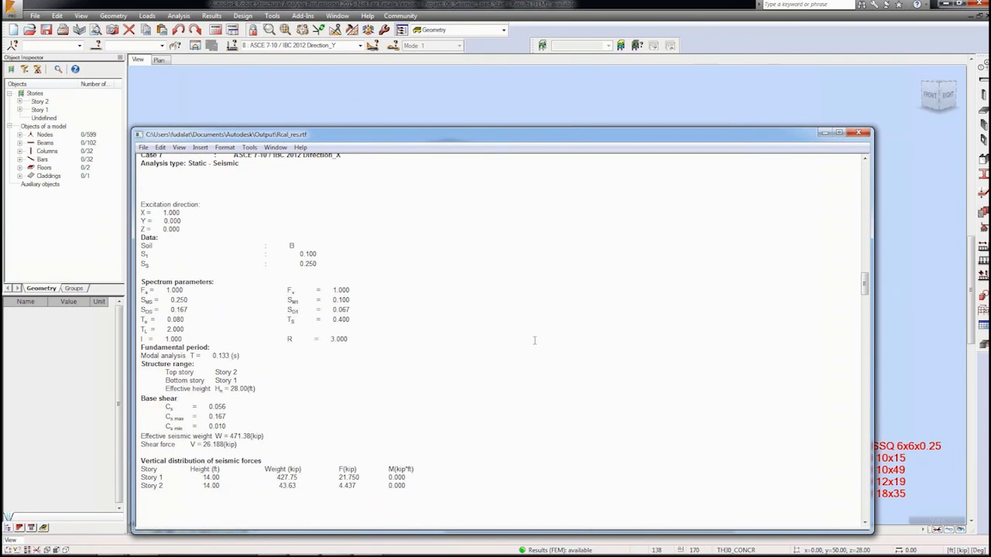
pyautogui.moveTo(865, 290); pyautogui.dragTo(866, 289)
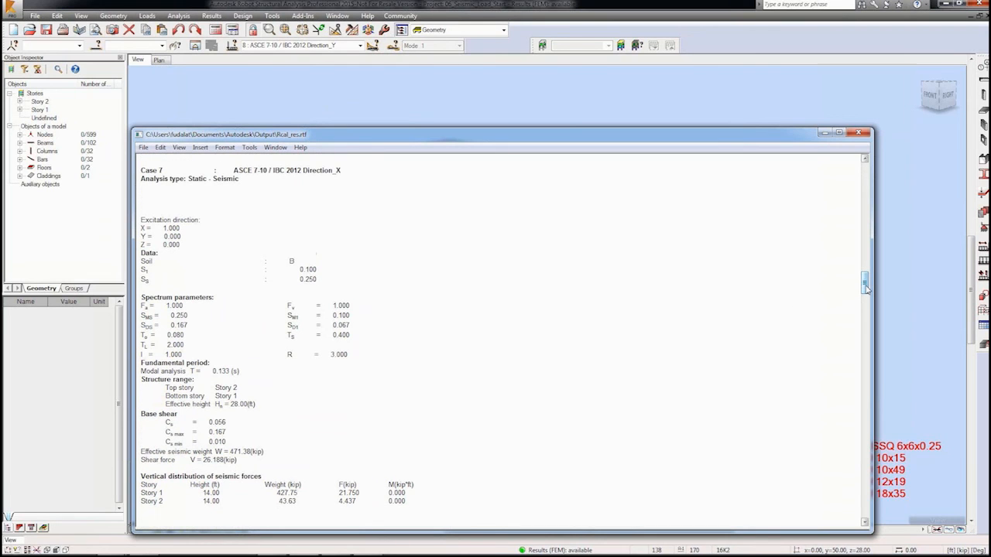
pyautogui.scroll(-20, 865, 288)
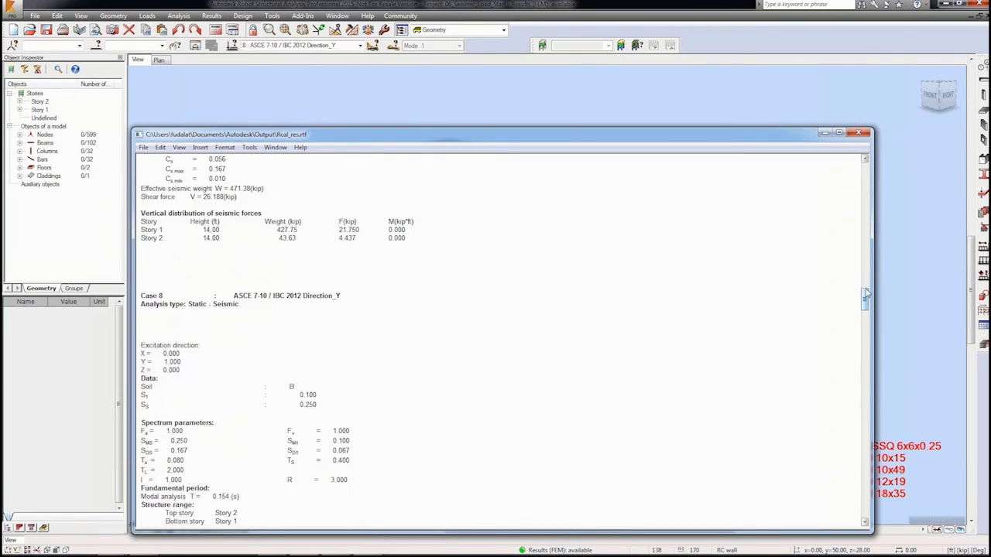
pyautogui.scroll(-5, 867, 294)
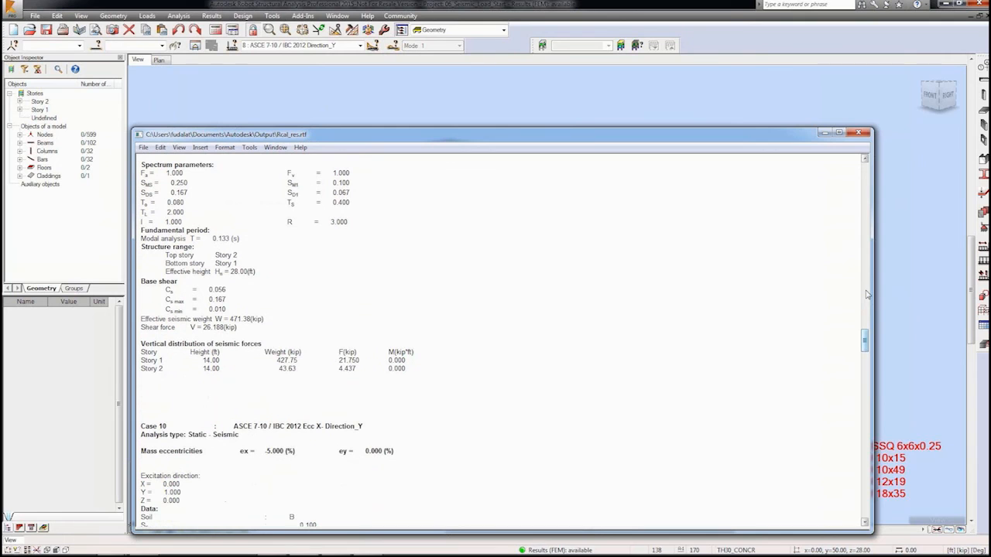
pyautogui.click(858, 133)
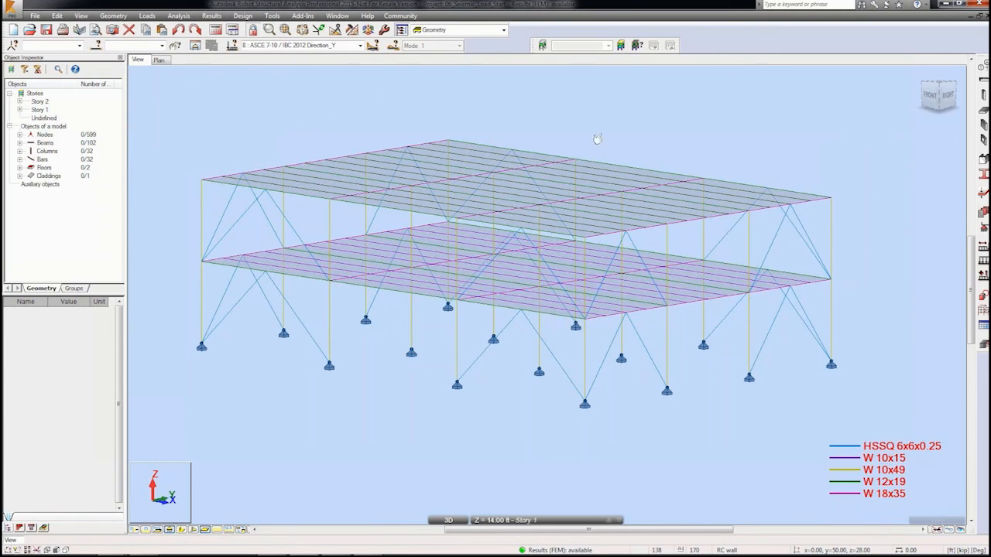
# Step: Generate full automatic LRFD ASCE 7-10 load combinations, checking the wind groups and seismic relations, then browse the case list
pyautogui.click(147, 15)
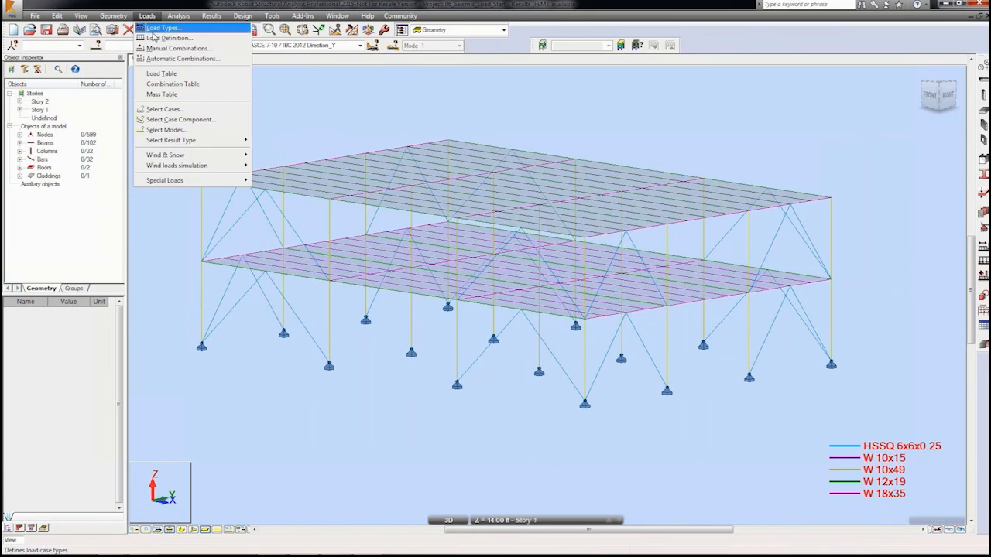
pyautogui.click(158, 59)
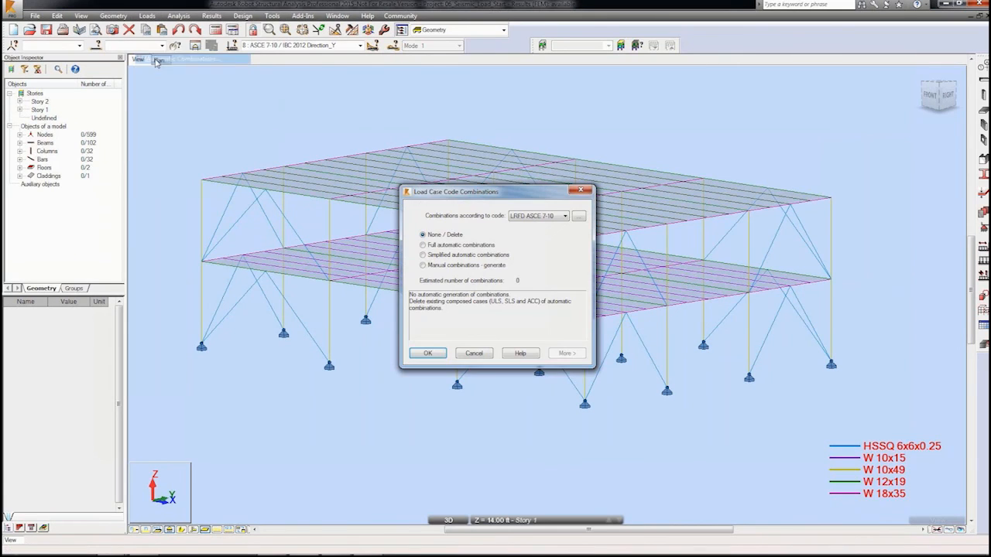
pyautogui.click(423, 245)
pyautogui.click(566, 353)
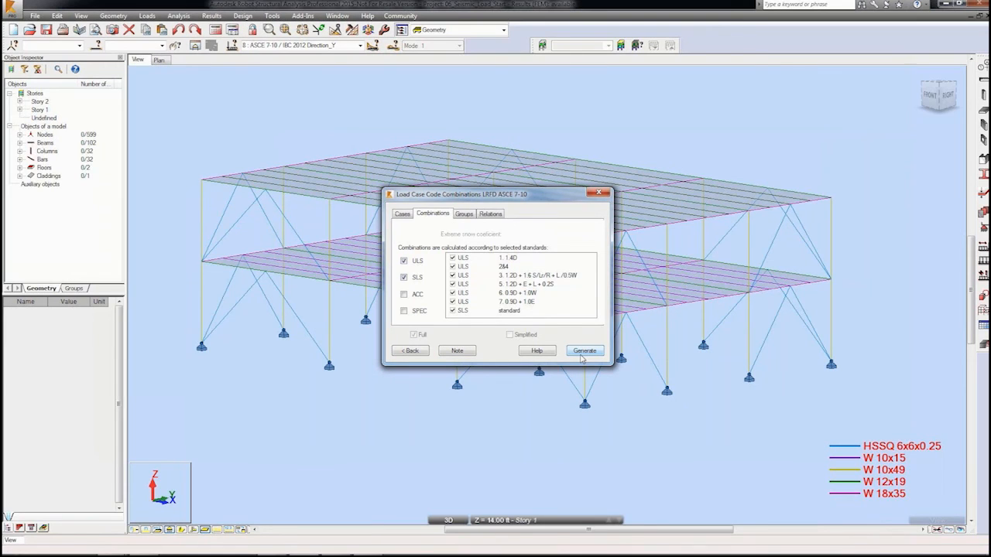
pyautogui.click(469, 215)
pyautogui.click(494, 233)
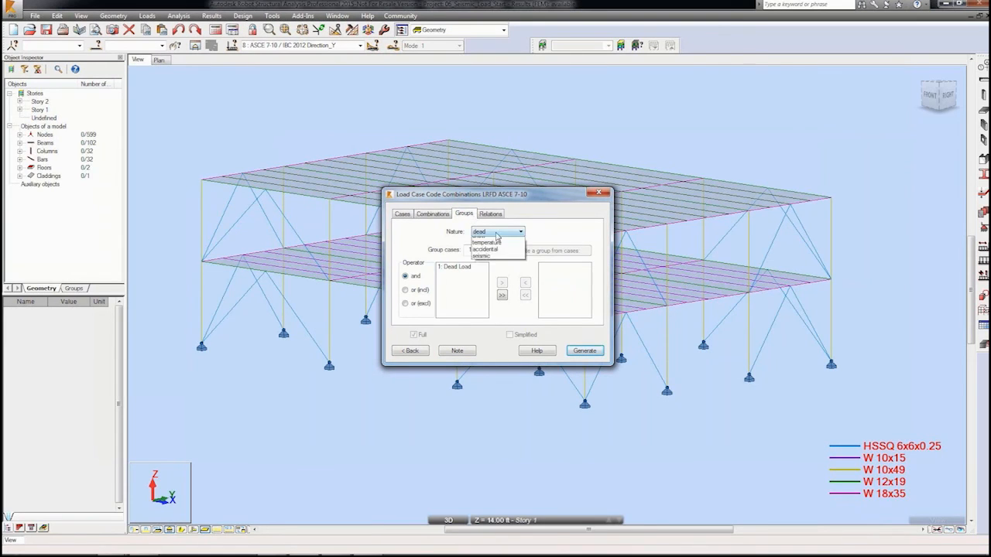
pyautogui.click(496, 254)
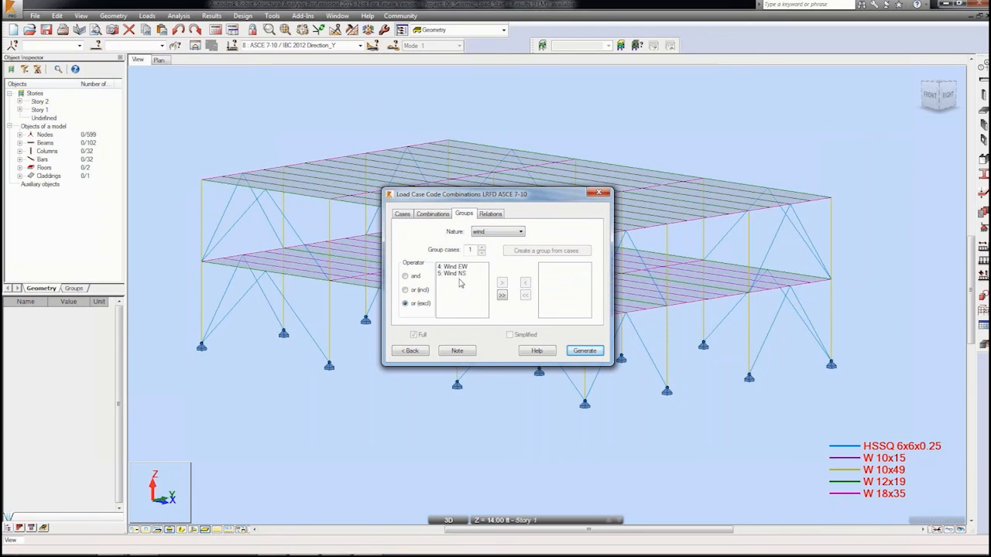
pyautogui.click(491, 215)
pyautogui.click(492, 232)
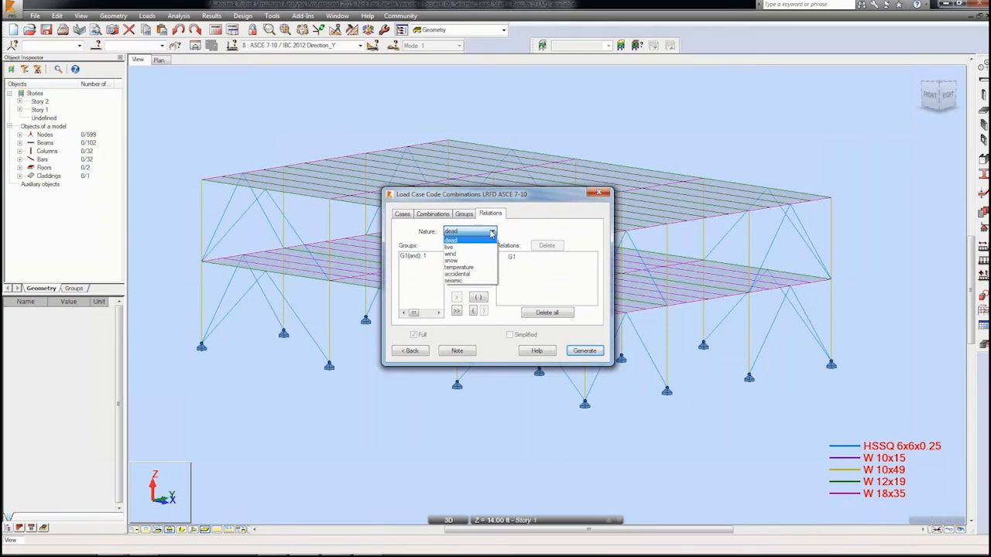
pyautogui.click(453, 280)
pyautogui.moveTo(440, 276); pyautogui.dragTo(441, 276)
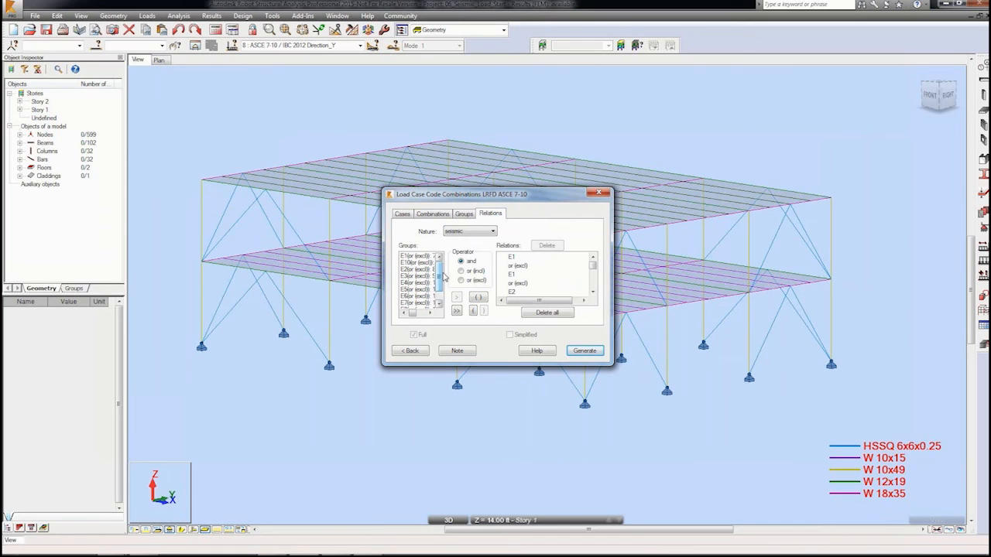
pyautogui.click(587, 351)
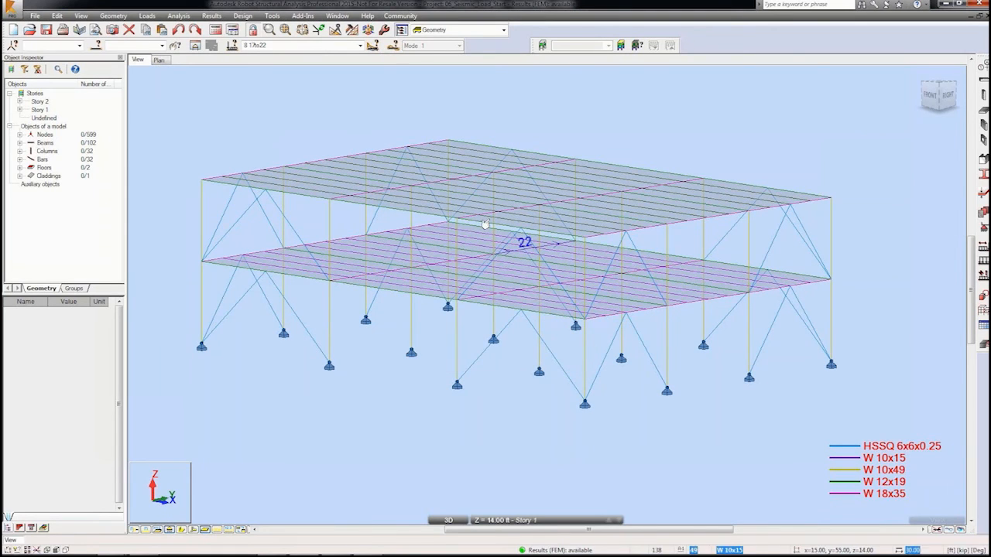
pyautogui.click(360, 46)
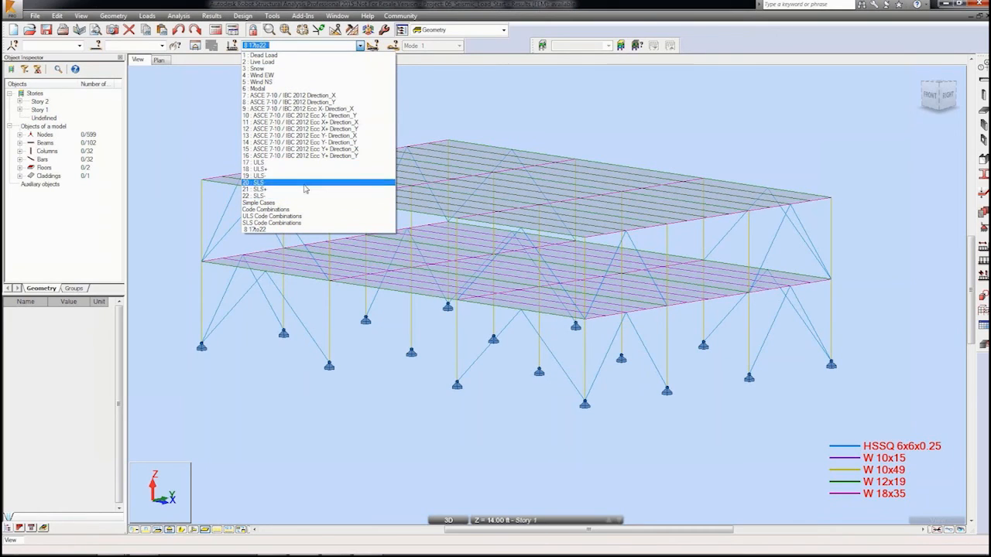
pyautogui.click(434, 123)
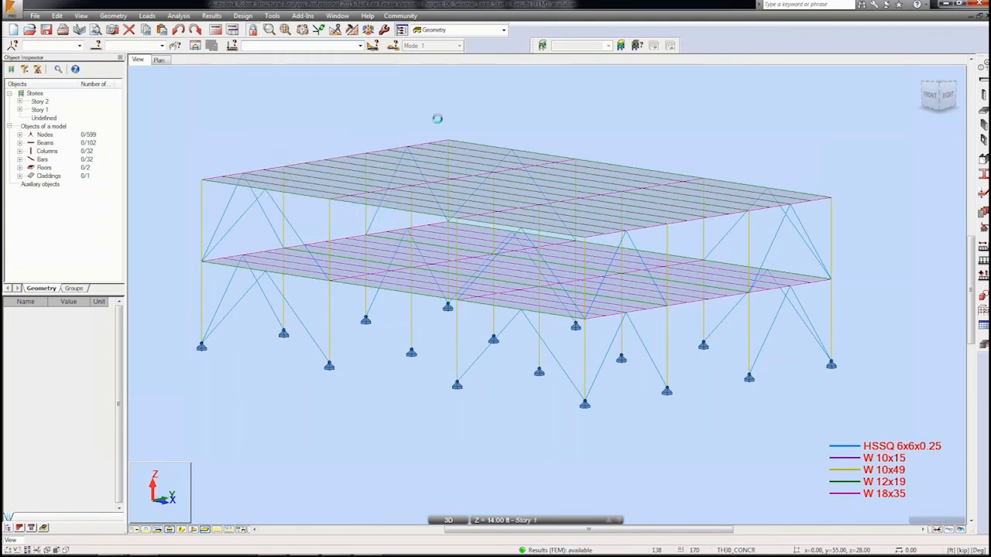